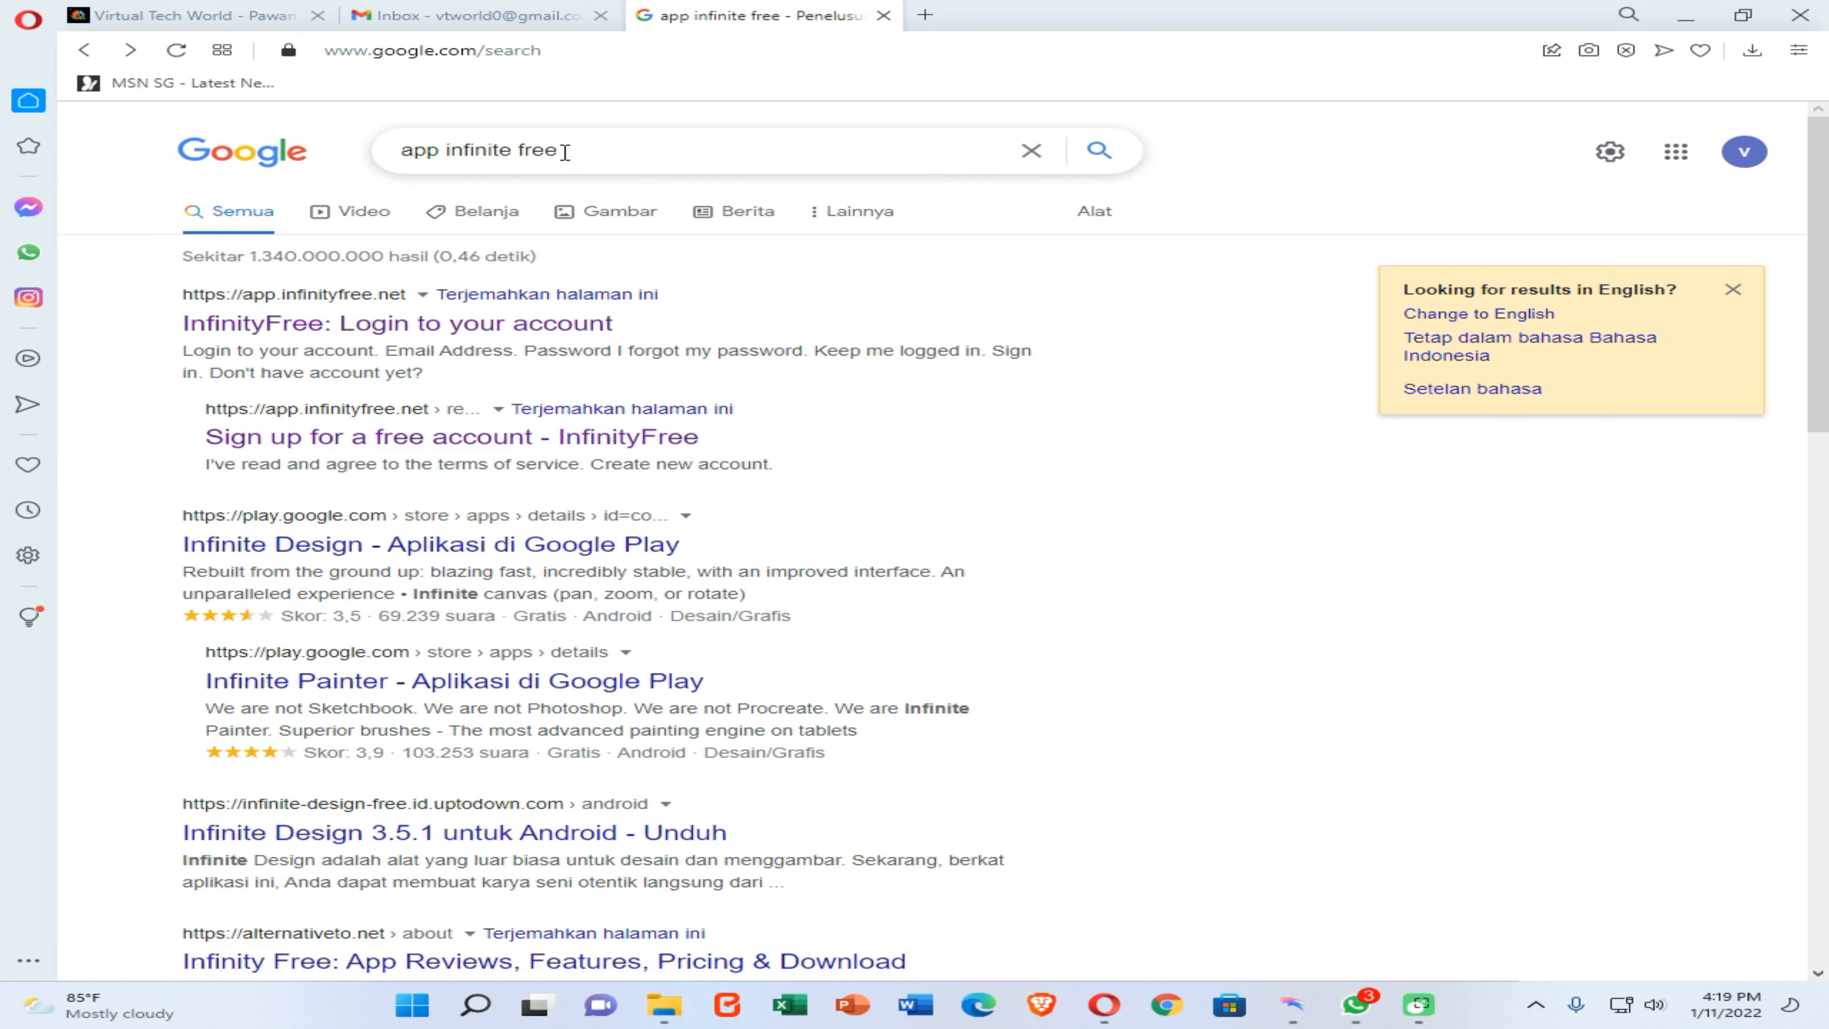
Register a new InfinityFree account through the Sign up form, then check the Gmail inbox.
{"action": "left_click", "coordinate": [441, 325]}
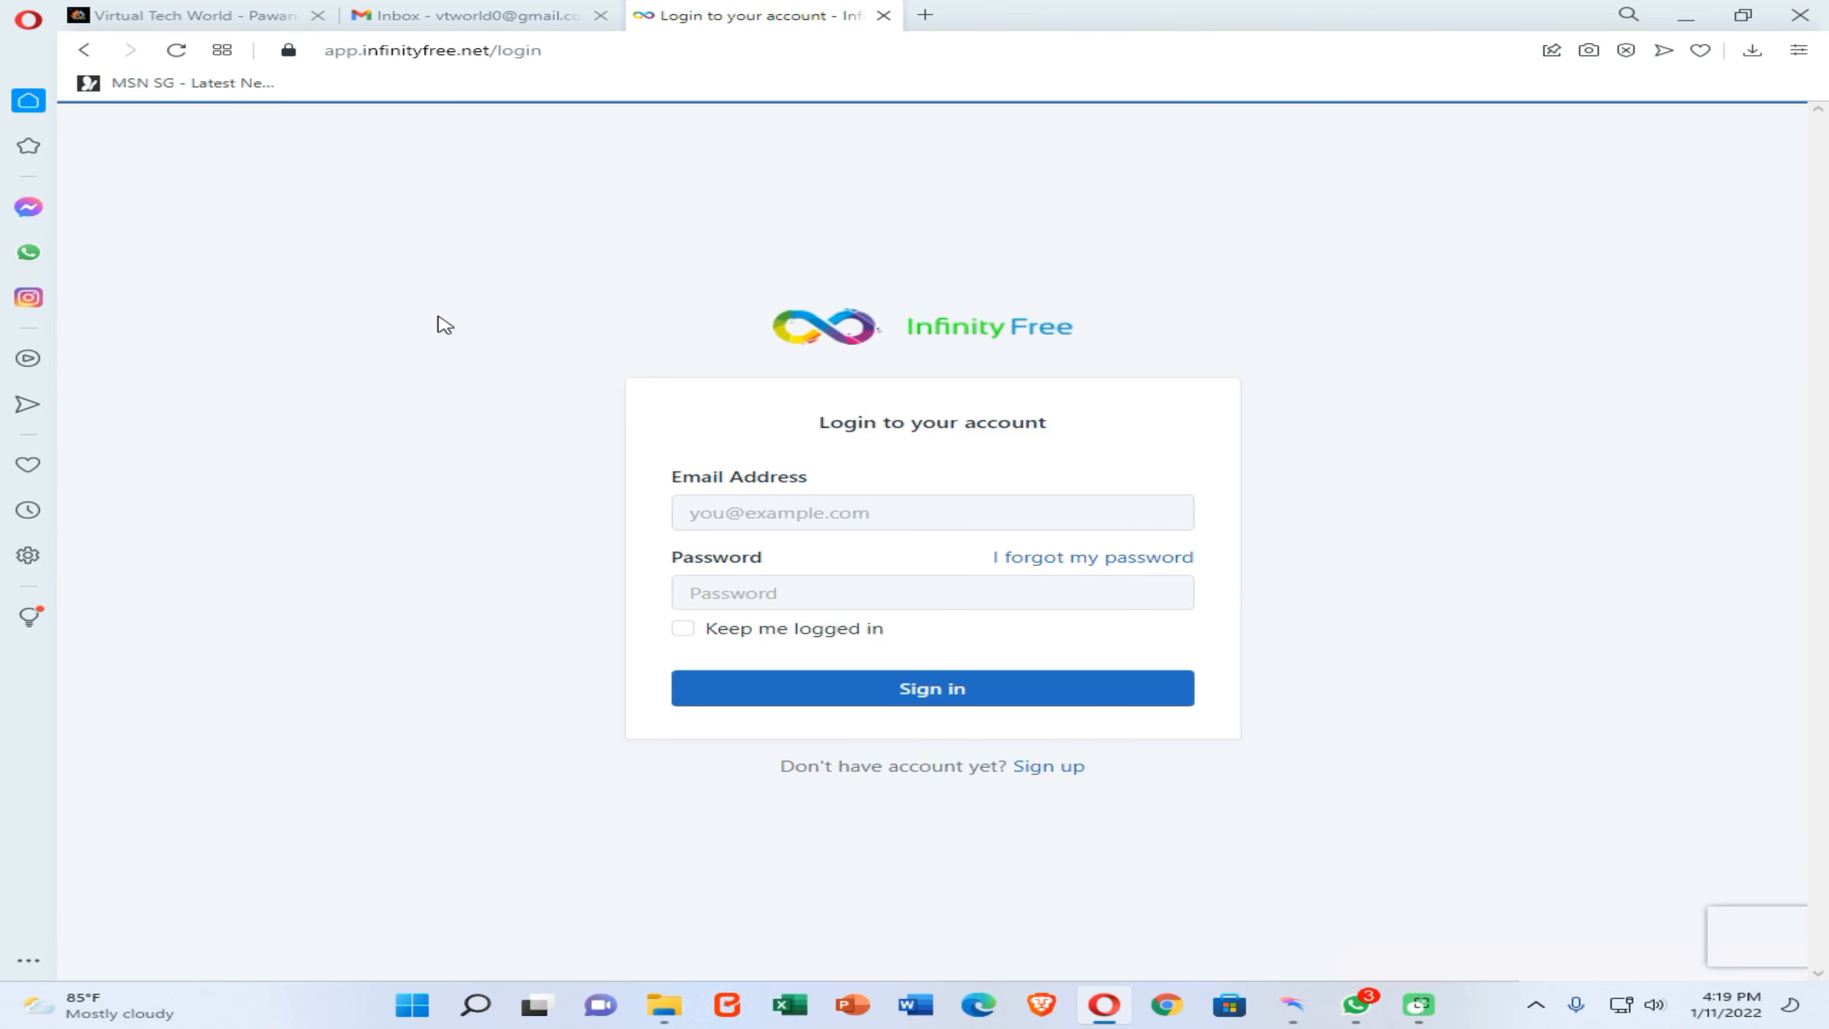
{"action": "left_click", "coordinate": [1046, 768]}
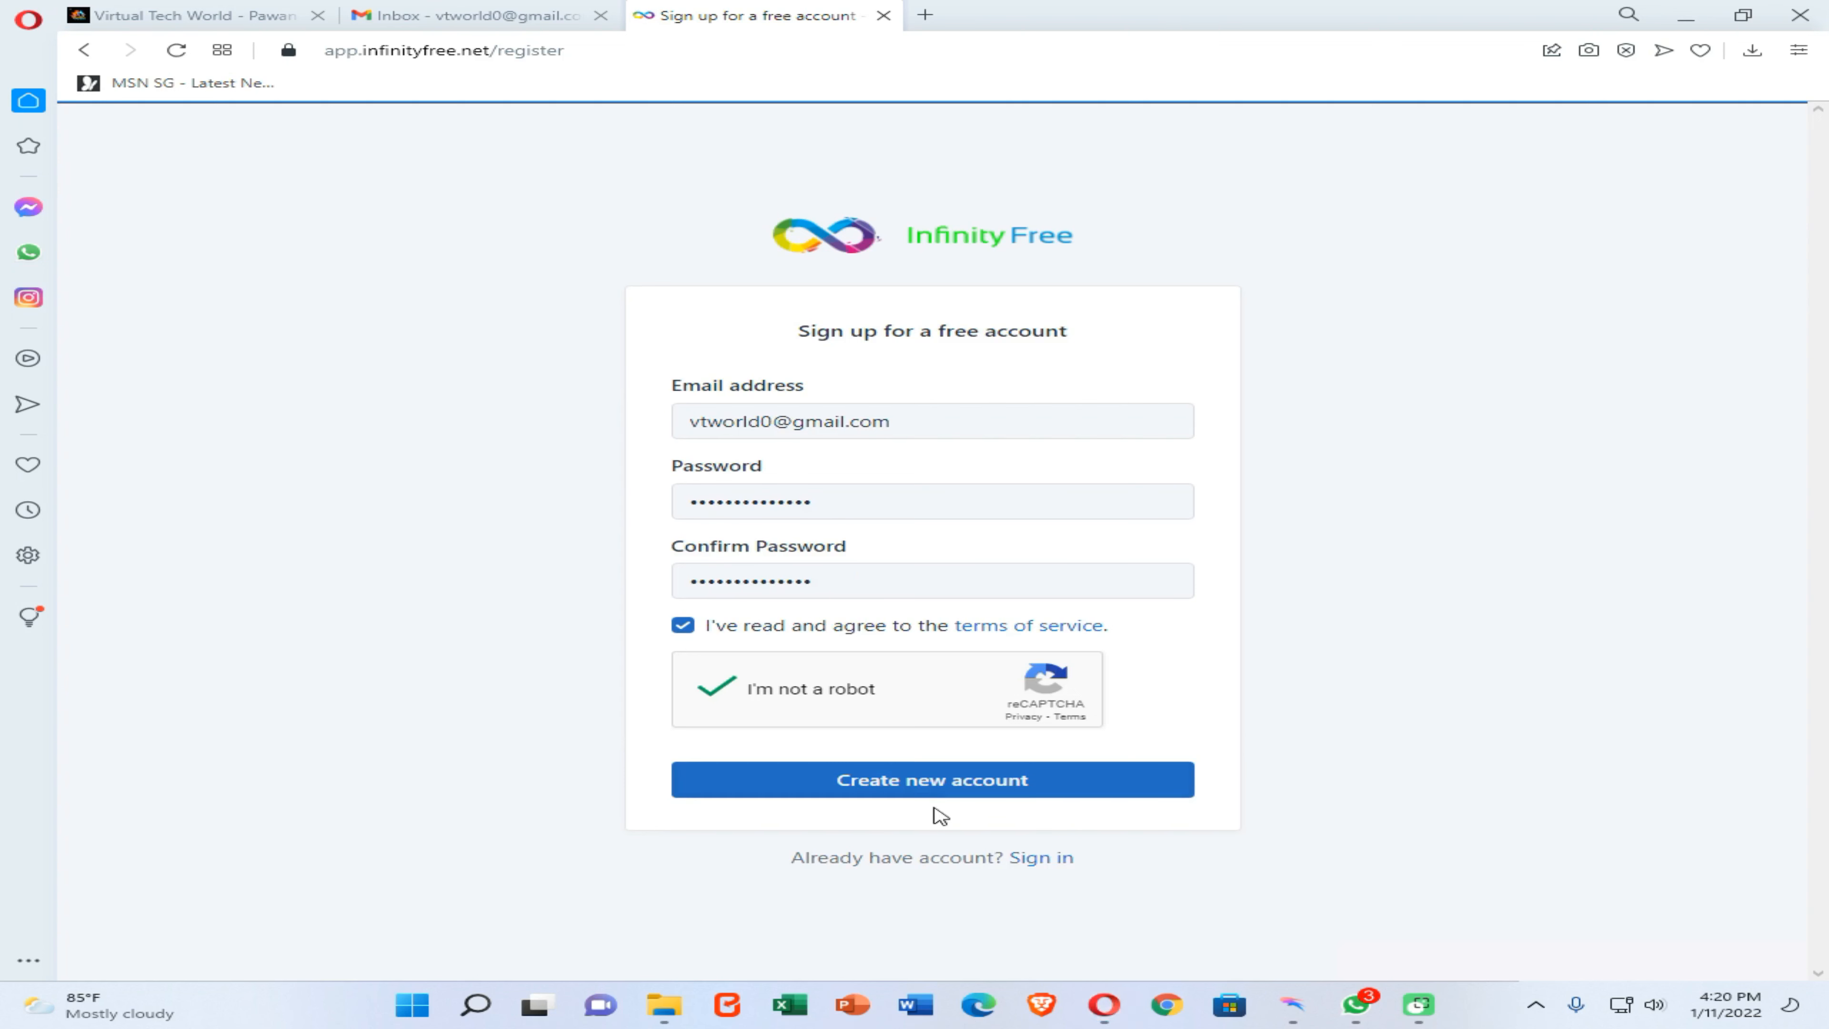
{"action": "left_click", "coordinate": [932, 786]}
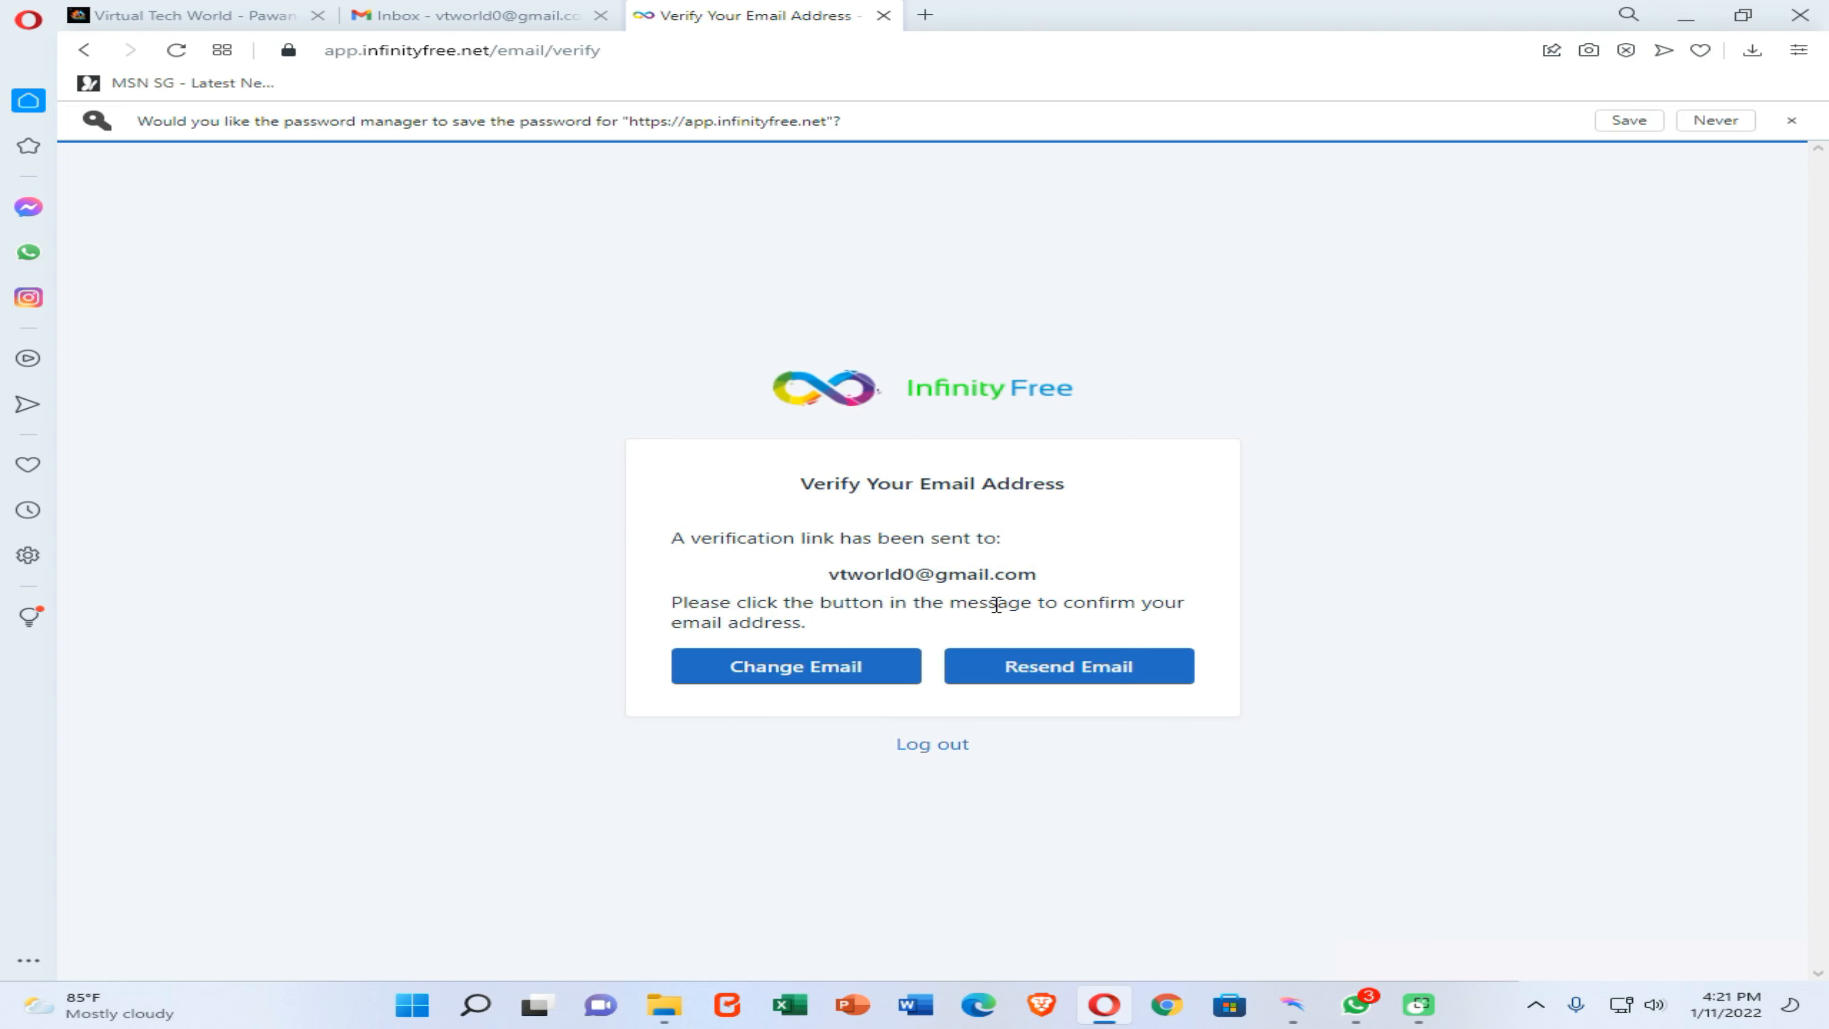
{"action": "left_click", "coordinate": [468, 15]}
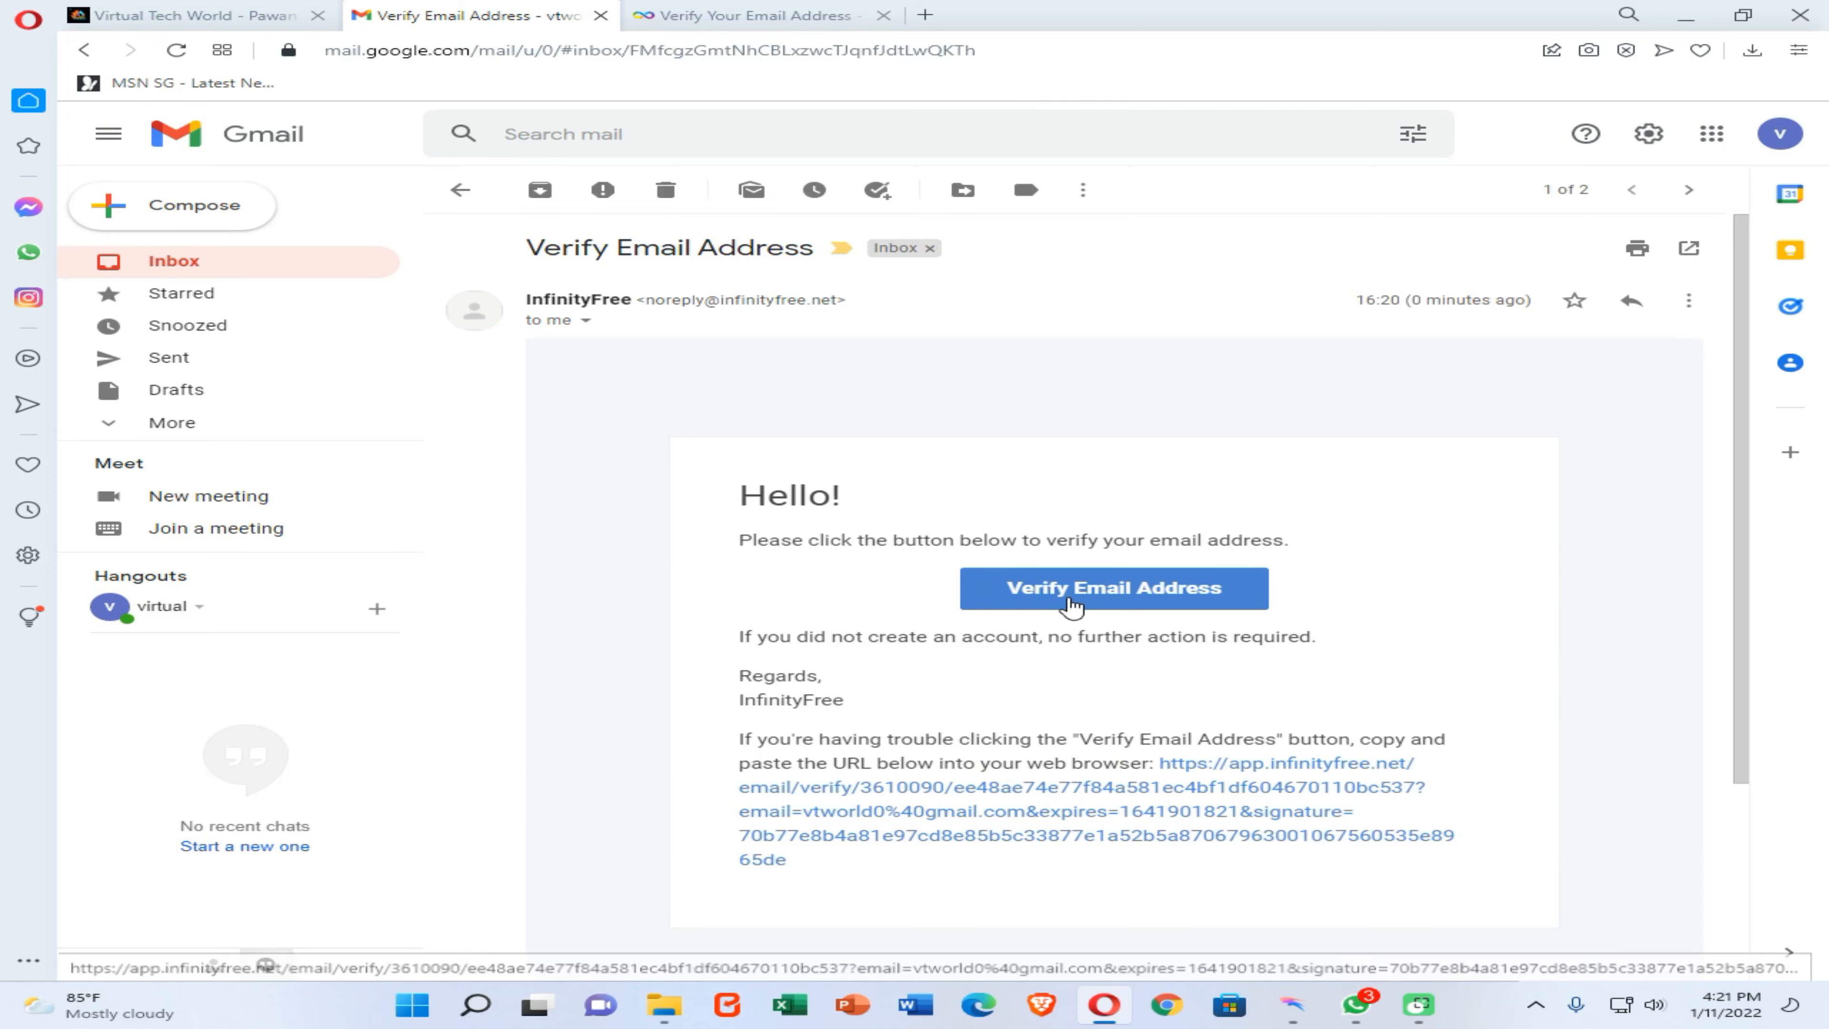
Follow the Verify link in the InfinityFree e-mail to confirm the address.
{"action": "left_click", "coordinate": [1082, 596]}
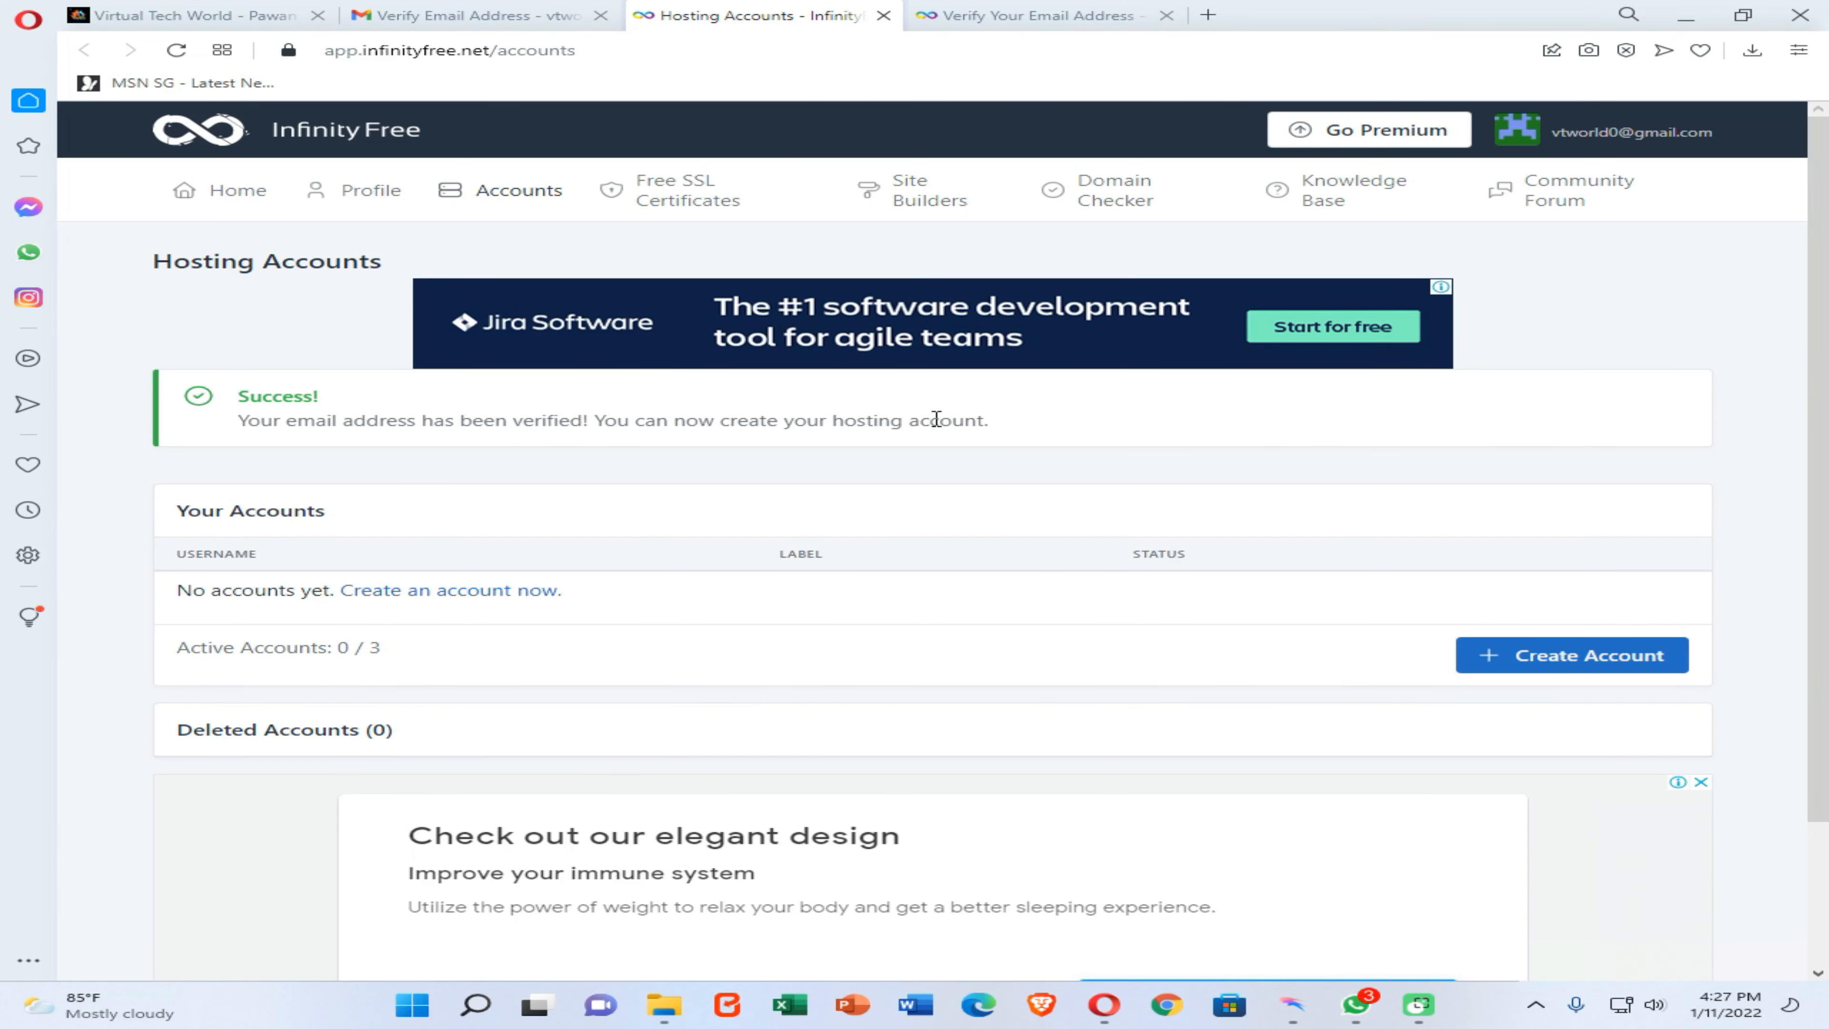
Start a new hosting account and check the availability of the subdomain fbdown.rf.gd.
{"action": "left_click", "coordinate": [1594, 664]}
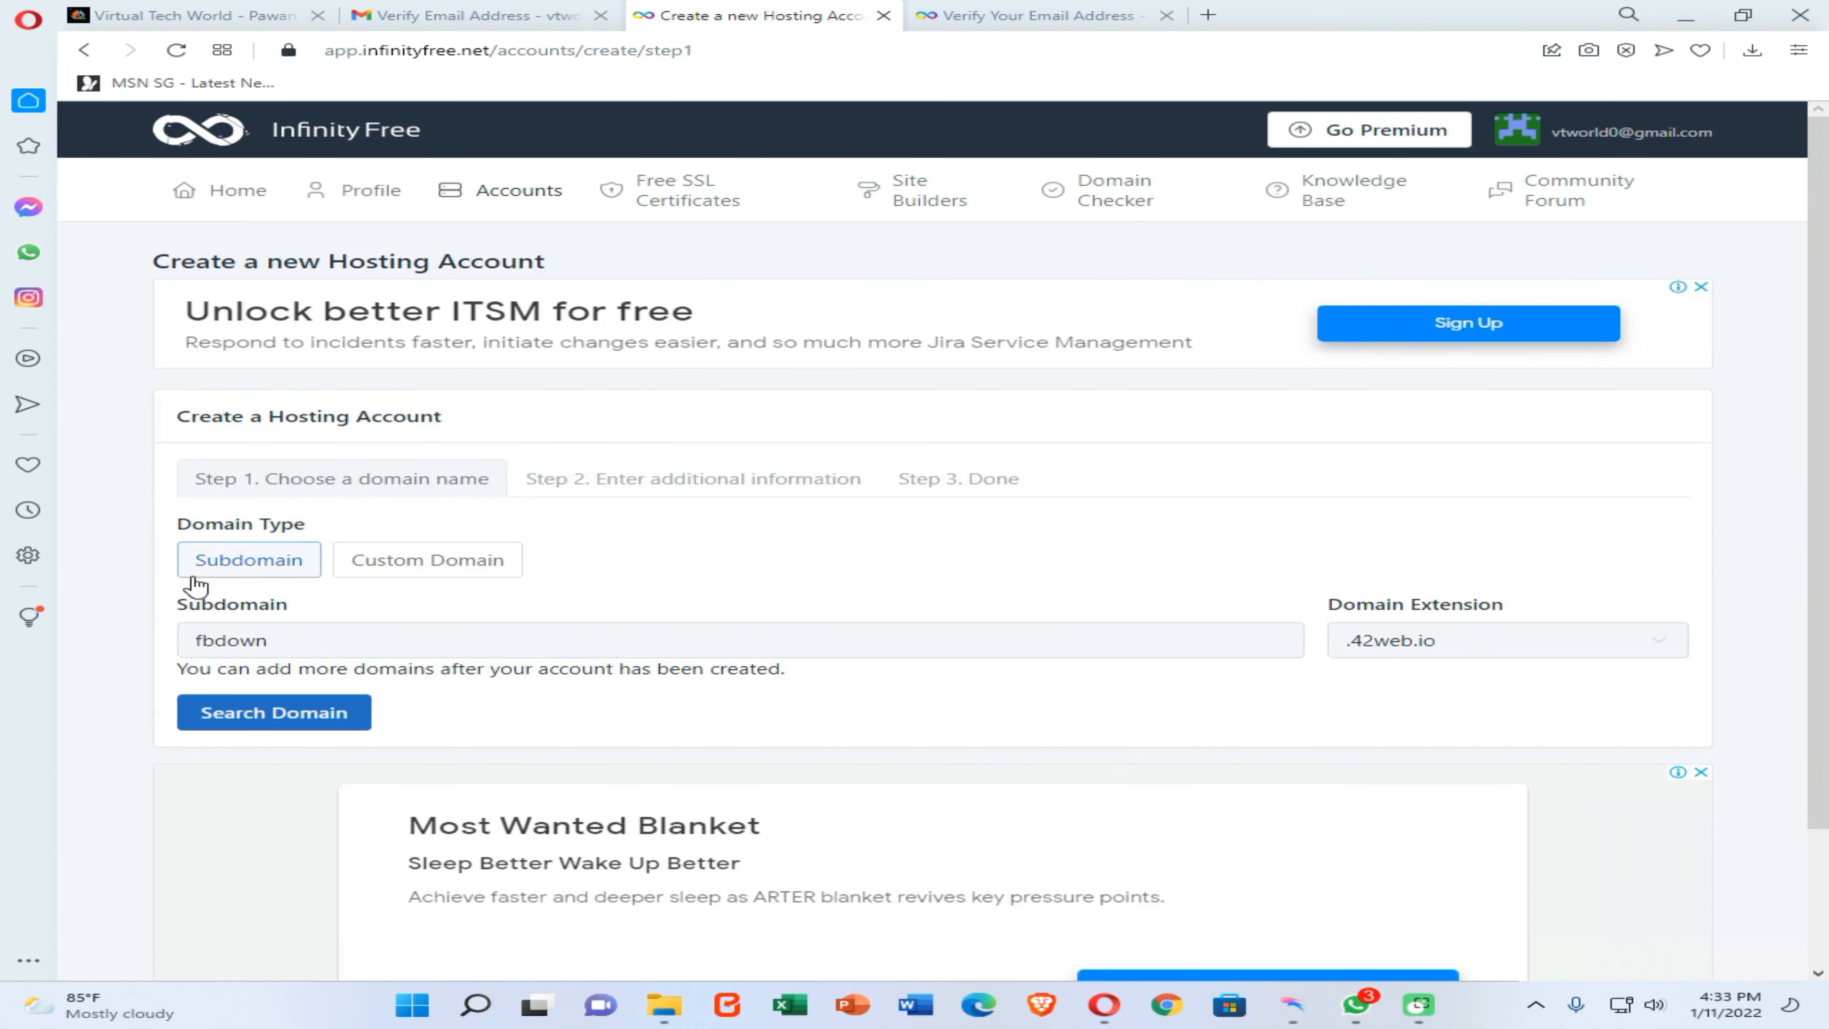
{"action": "left_click", "coordinate": [1475, 652]}
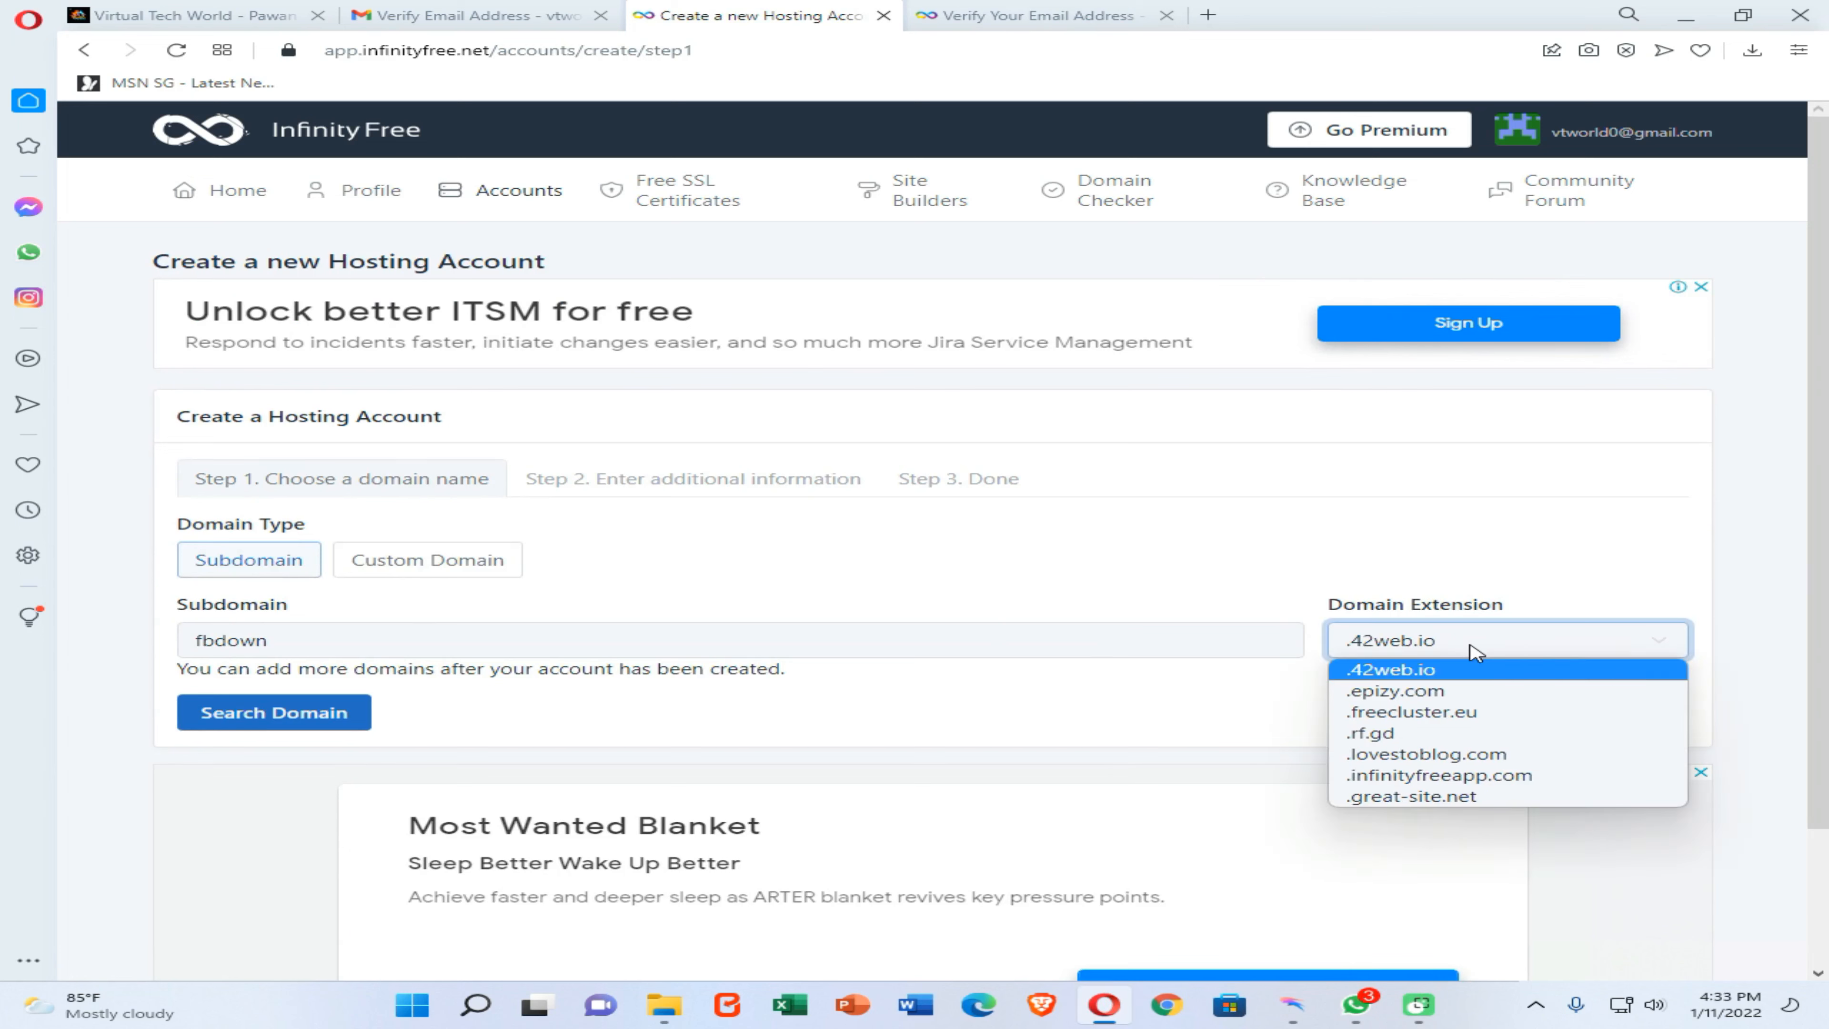
{"action": "left_click", "coordinate": [1376, 737]}
{"action": "left_click", "coordinate": [267, 712]}
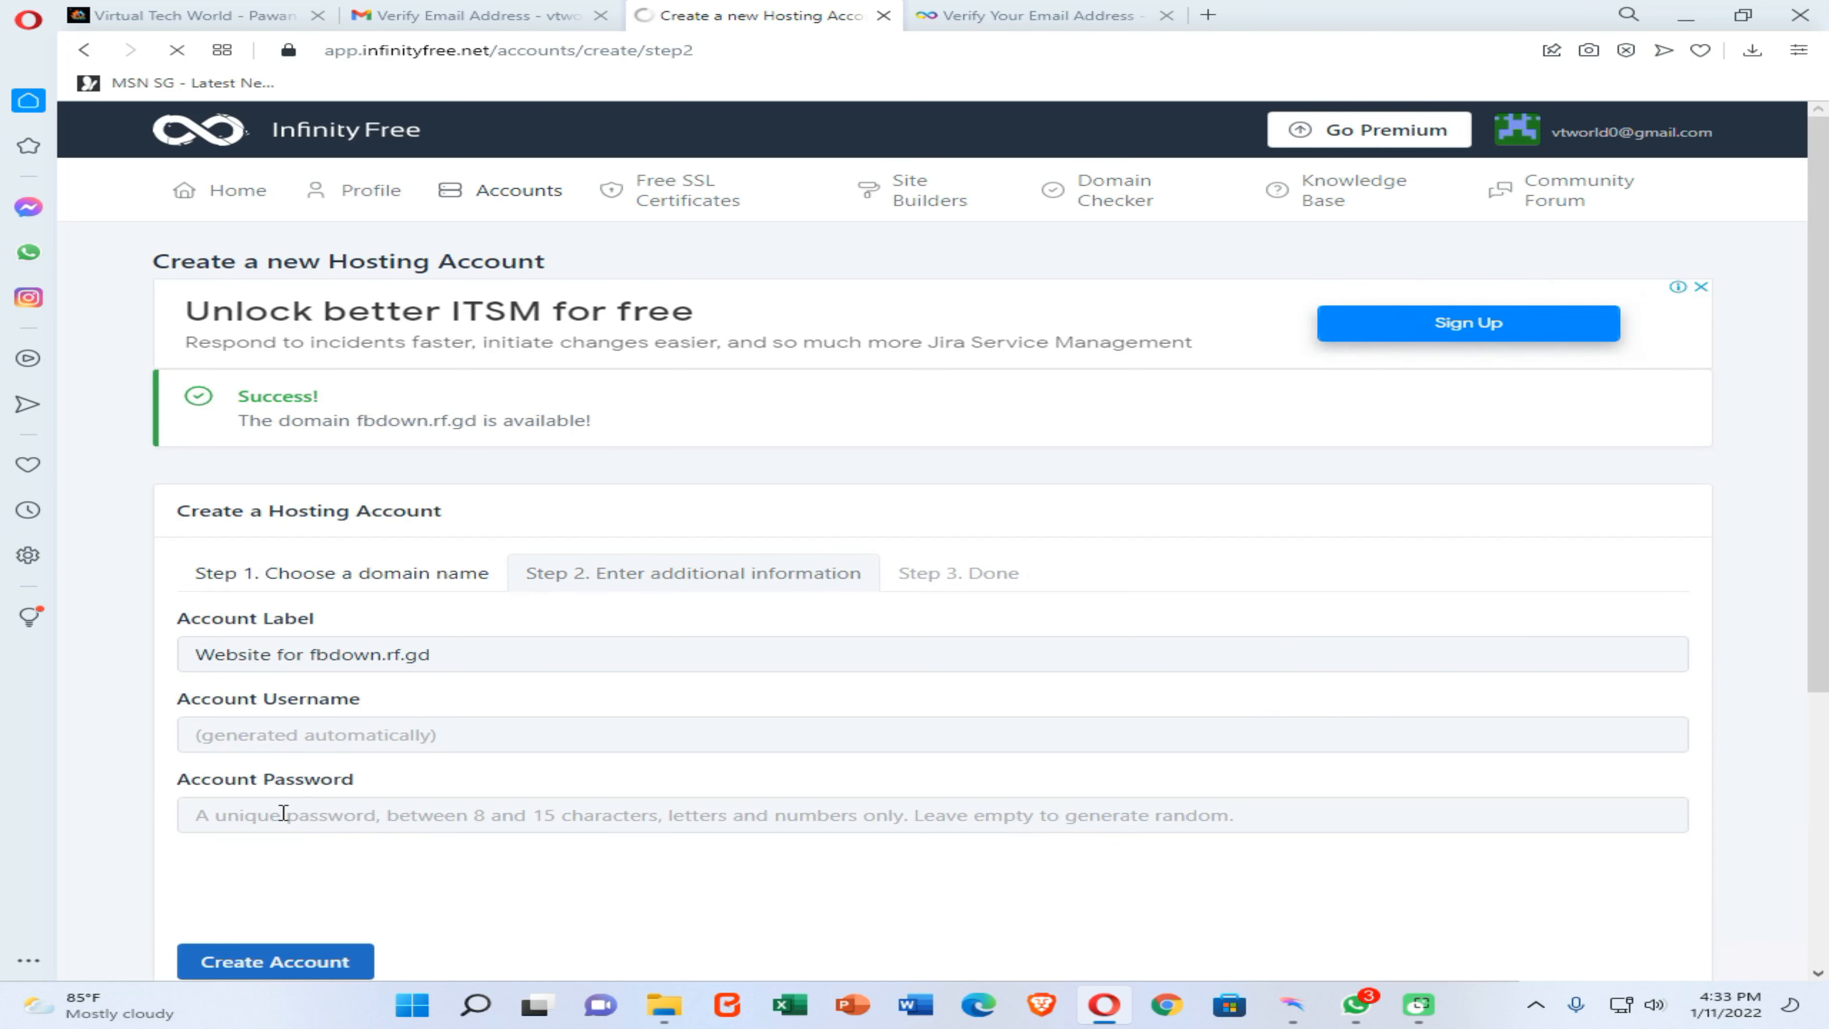
Set the account password, pass the reCAPTCHA, create the account and open its control panel in a new tab.
{"action": "left_click", "coordinate": [284, 813]}
{"action": "scroll", "coordinate": [320, 727], "scroll_direction": "down", "scroll_amount": 4}
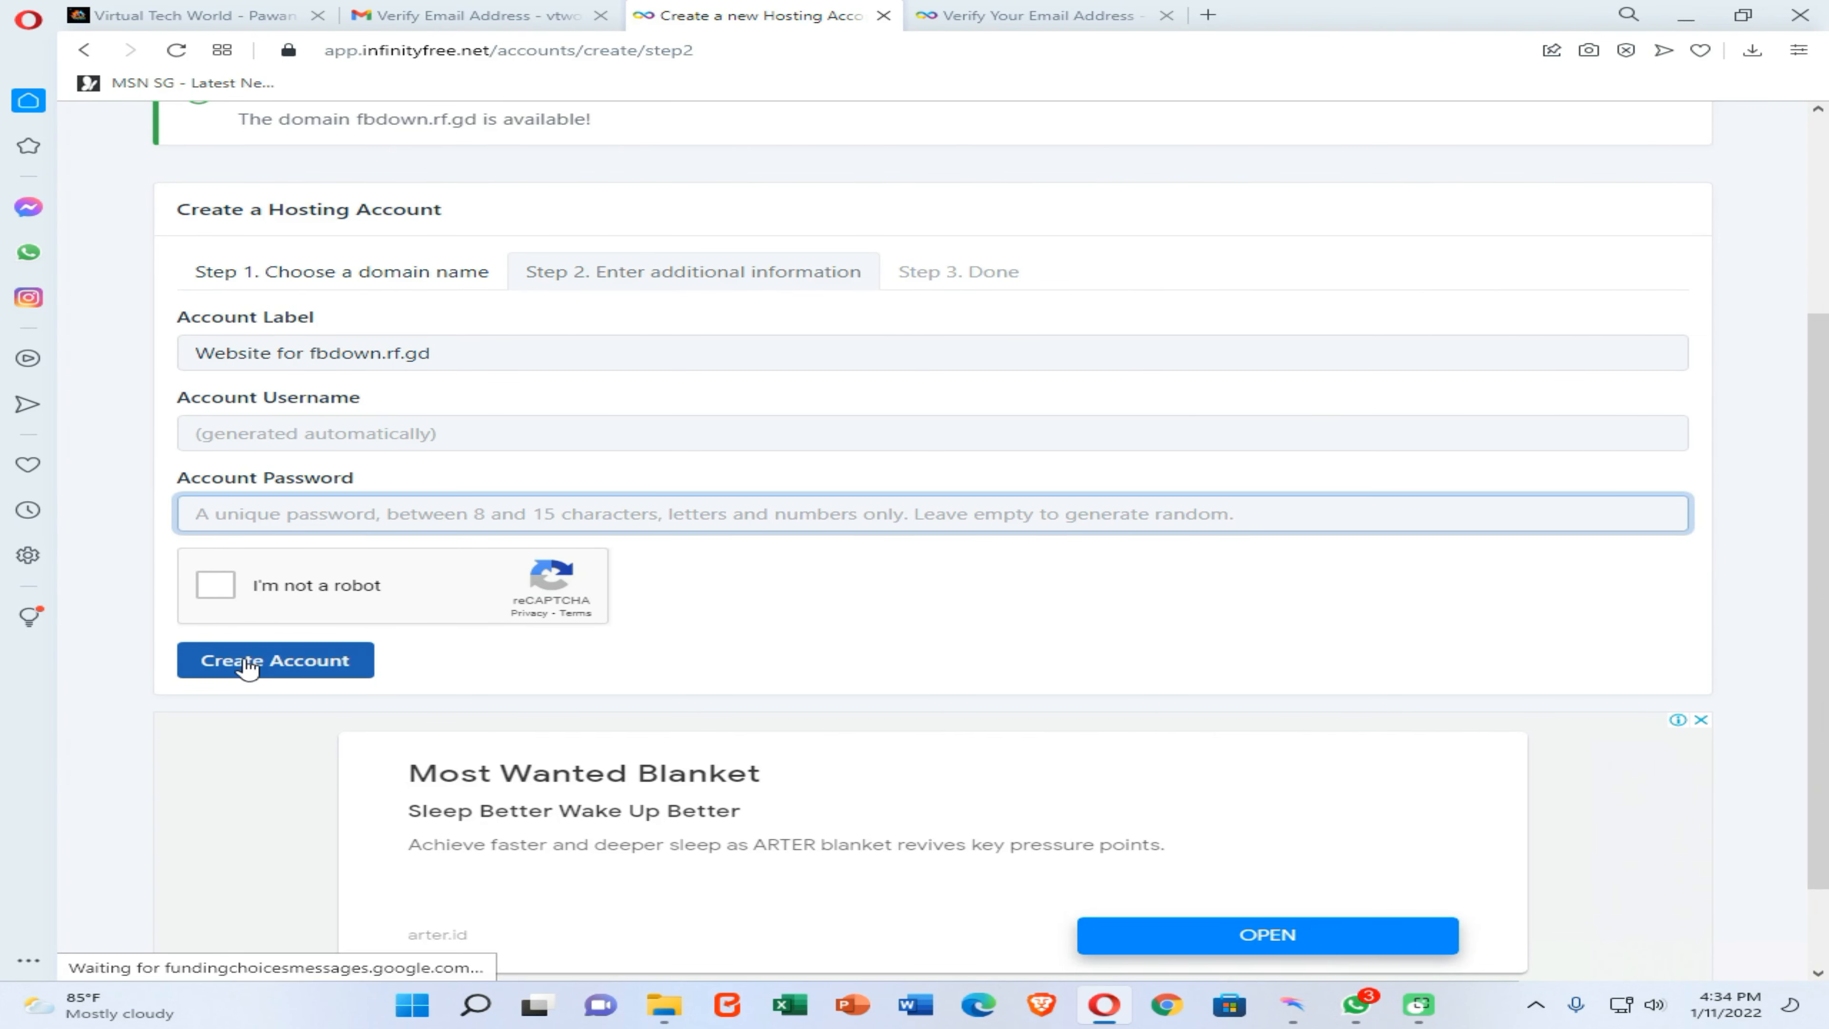
{"action": "left_click", "coordinate": [389, 600]}
{"action": "left_click", "coordinate": [275, 660]}
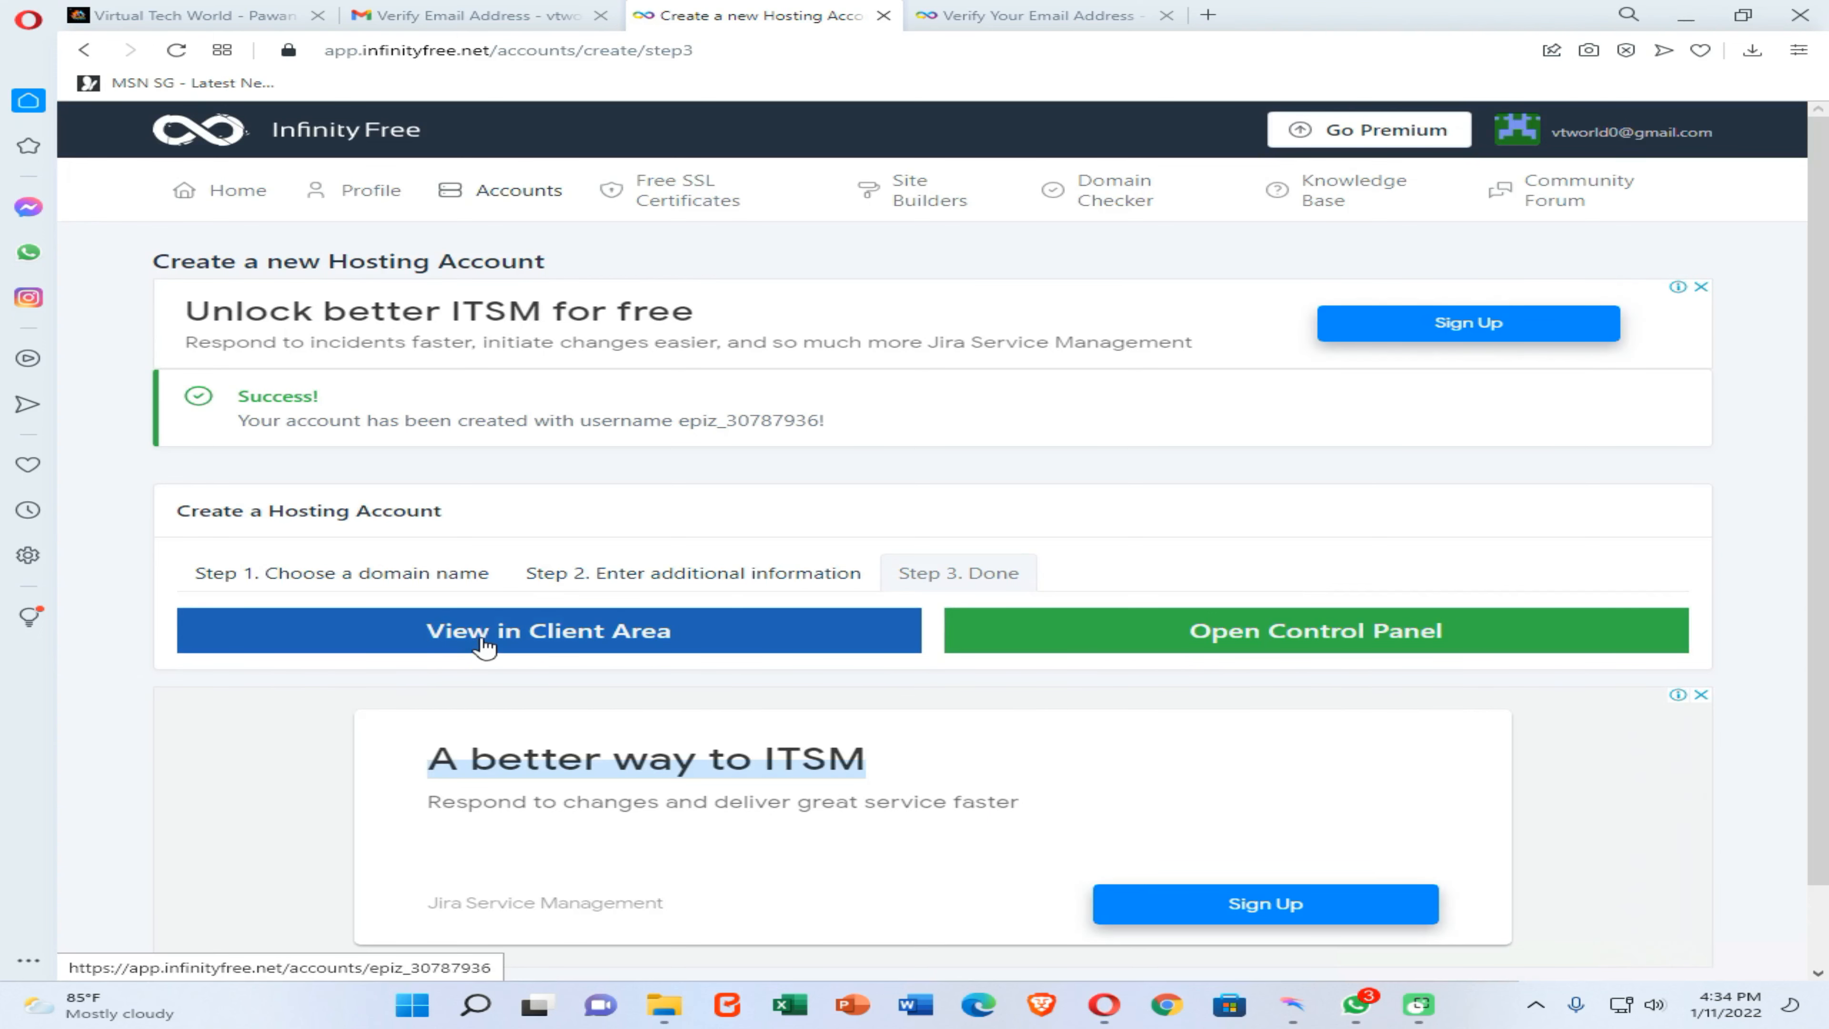
{"action": "right_click", "coordinate": [1282, 638]}
{"action": "left_click", "coordinate": [1344, 655]}
Review the new fbdown.rf.gd hosting account's details page.
{"action": "left_click", "coordinate": [609, 631]}
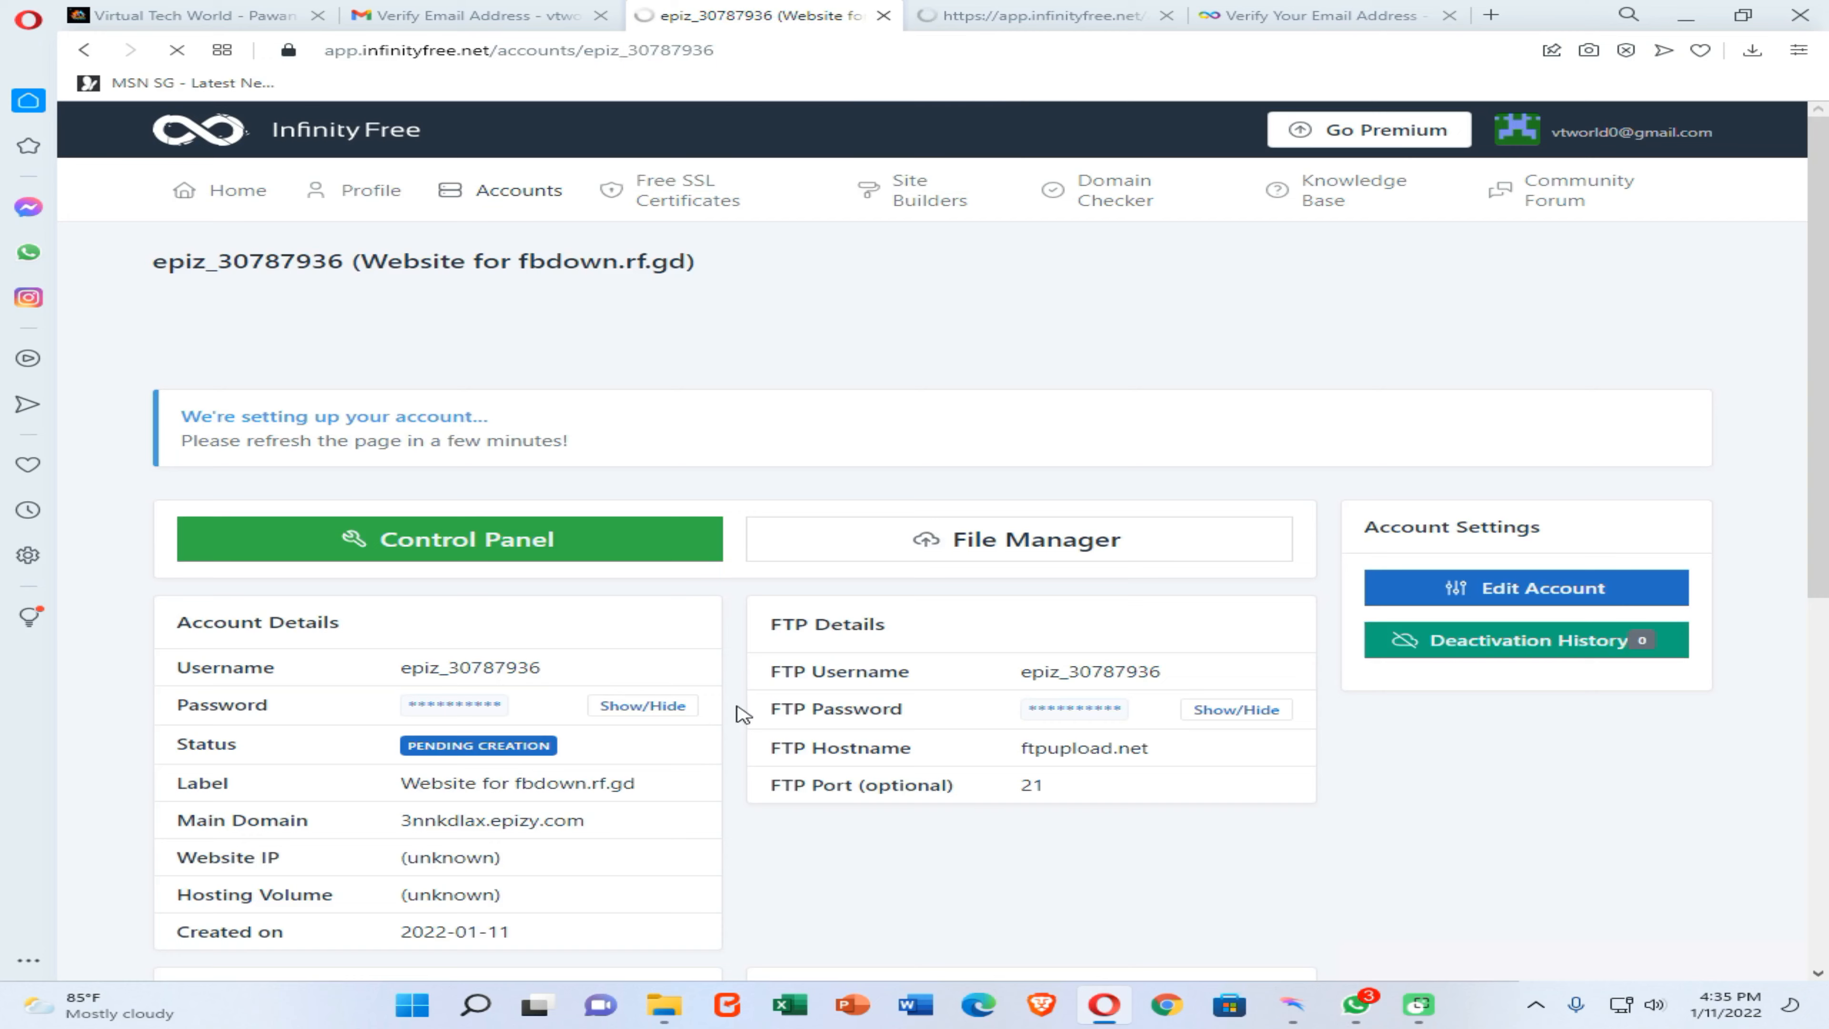
{"action": "left_click", "coordinate": [1037, 13]}
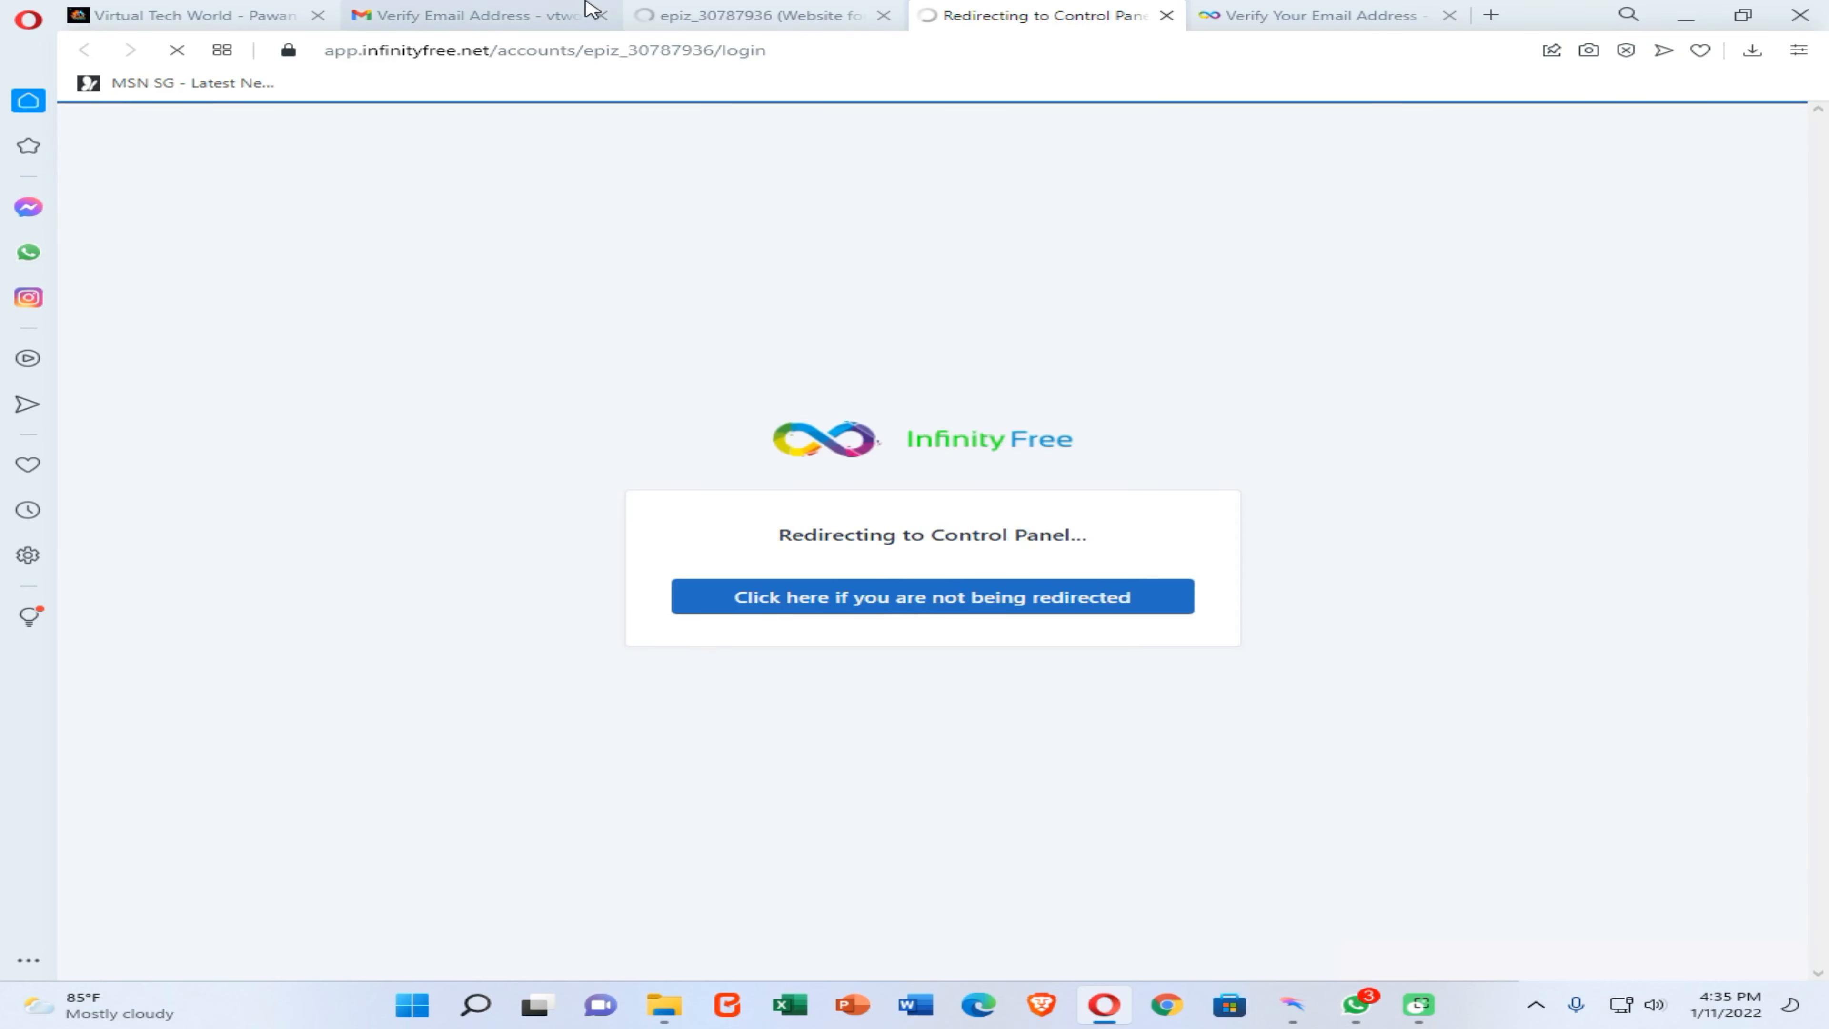
{"action": "left_click", "coordinate": [752, 14]}
{"action": "scroll", "coordinate": [890, 497], "scroll_direction": "down", "scroll_amount": 7}
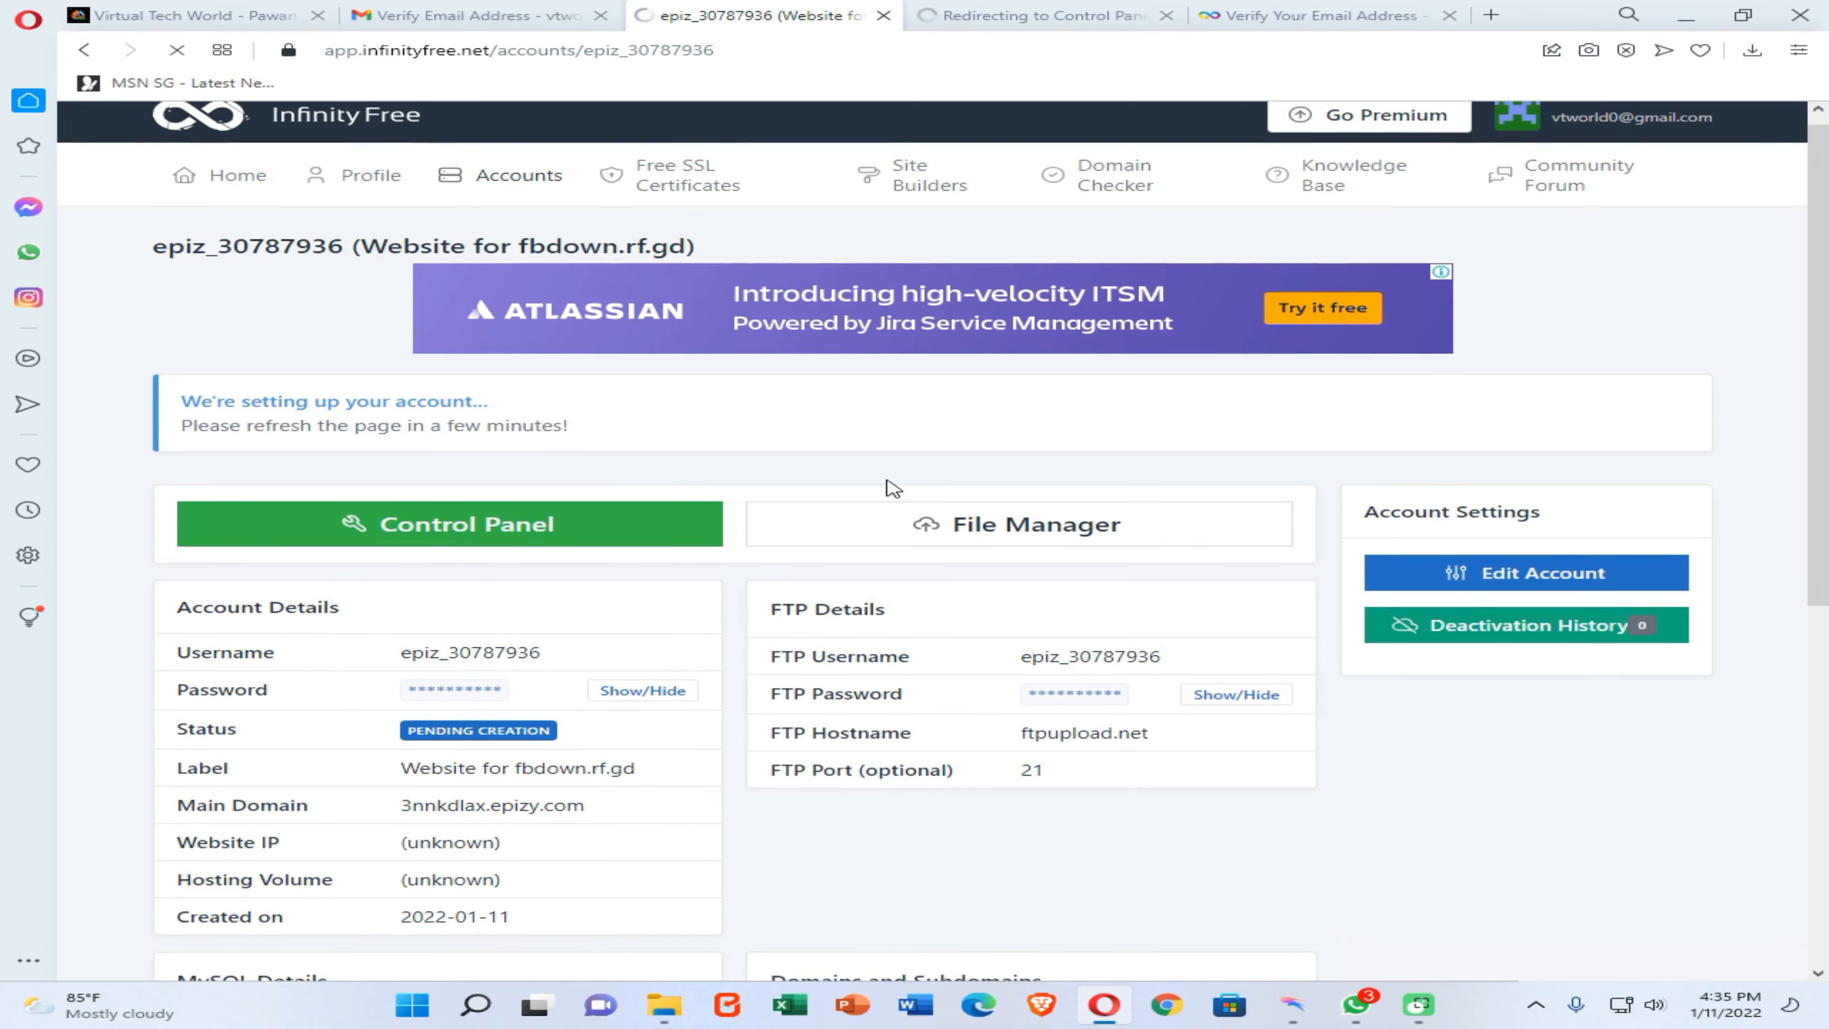
{"action": "scroll", "coordinate": [905, 510], "scroll_direction": "down", "scroll_amount": 2}
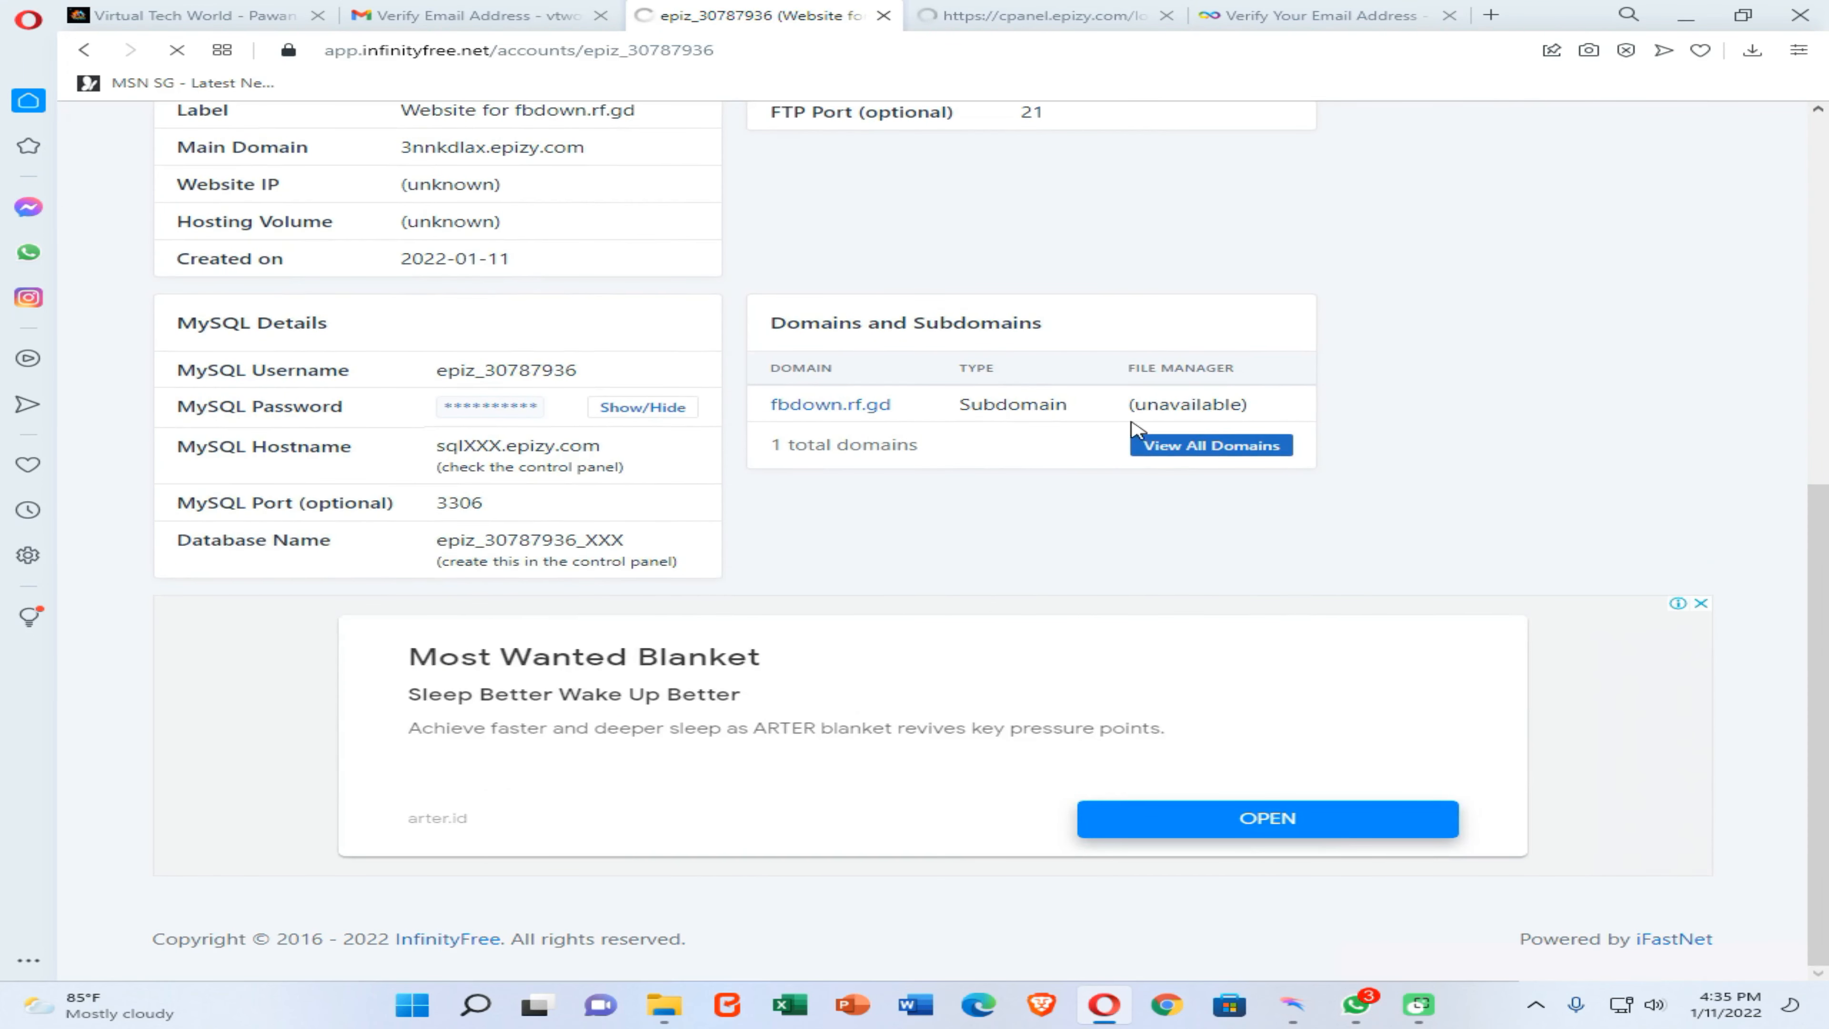
{"action": "scroll", "coordinate": [929, 488], "scroll_direction": "up", "scroll_amount": 4}
{"action": "scroll", "coordinate": [915, 473], "scroll_direction": "down", "scroll_amount": 3}
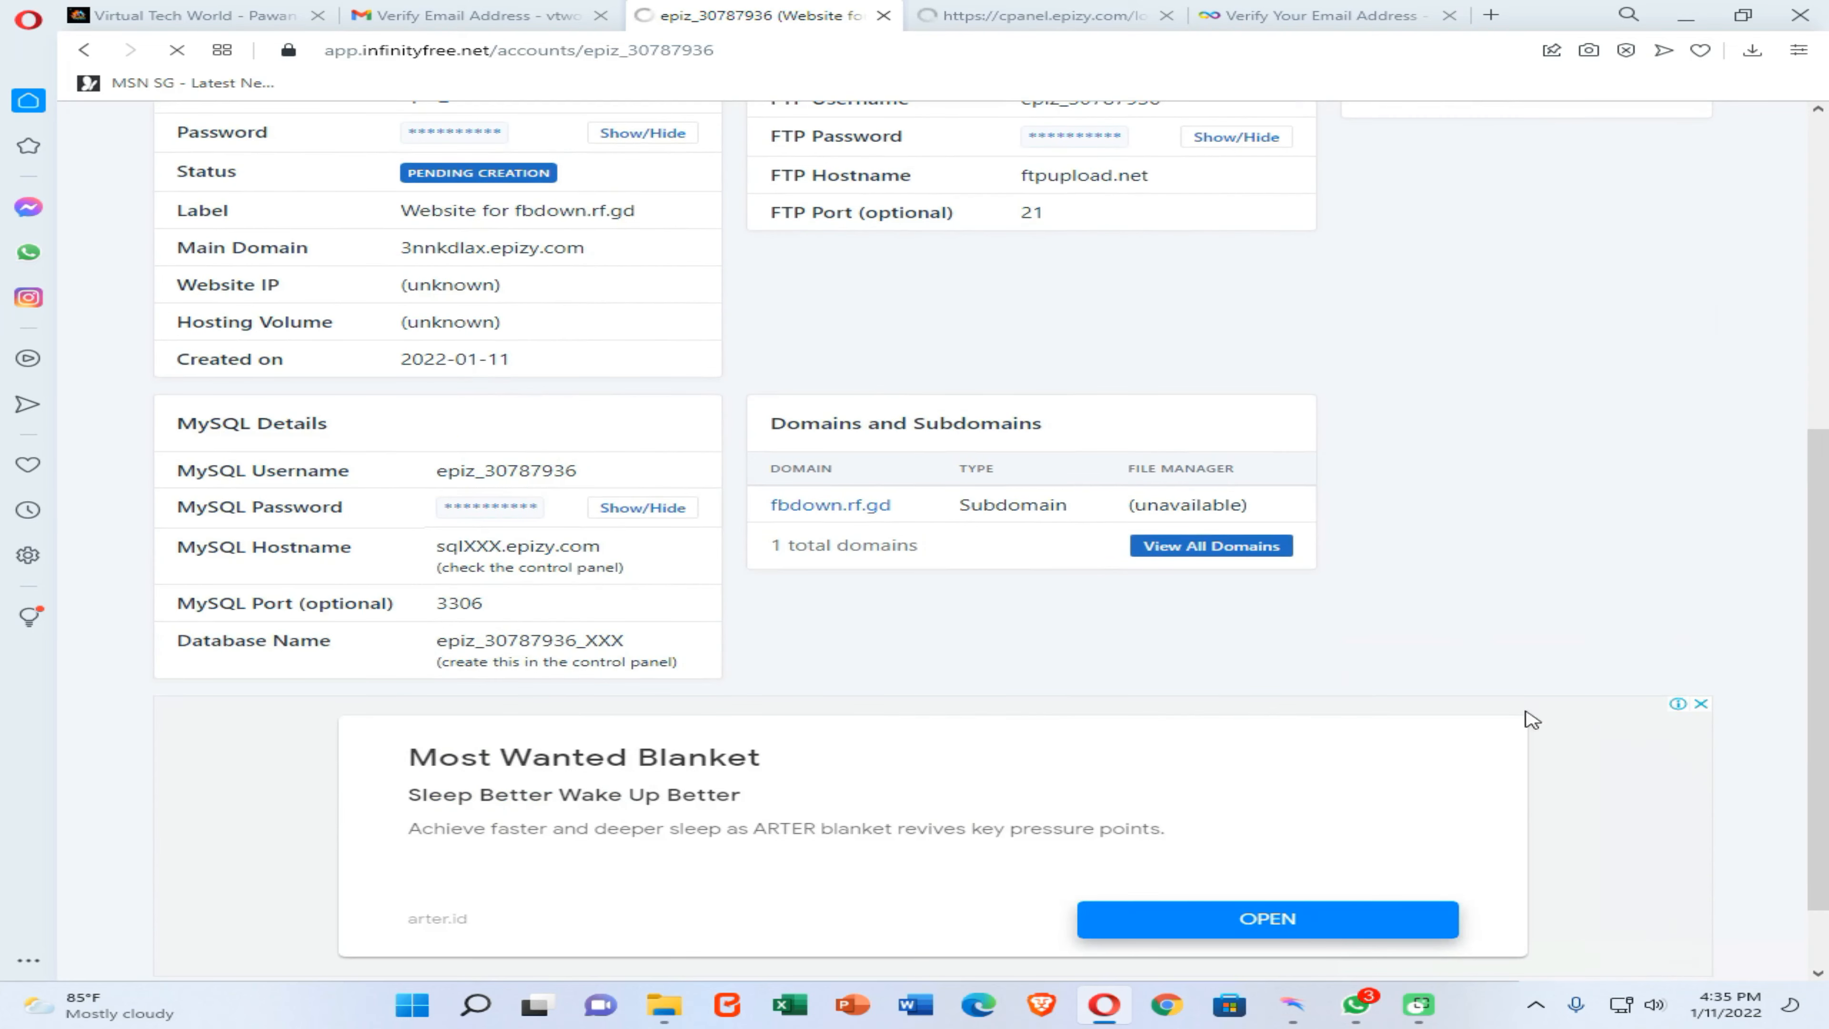
{"action": "left_click", "coordinate": [1677, 965]}
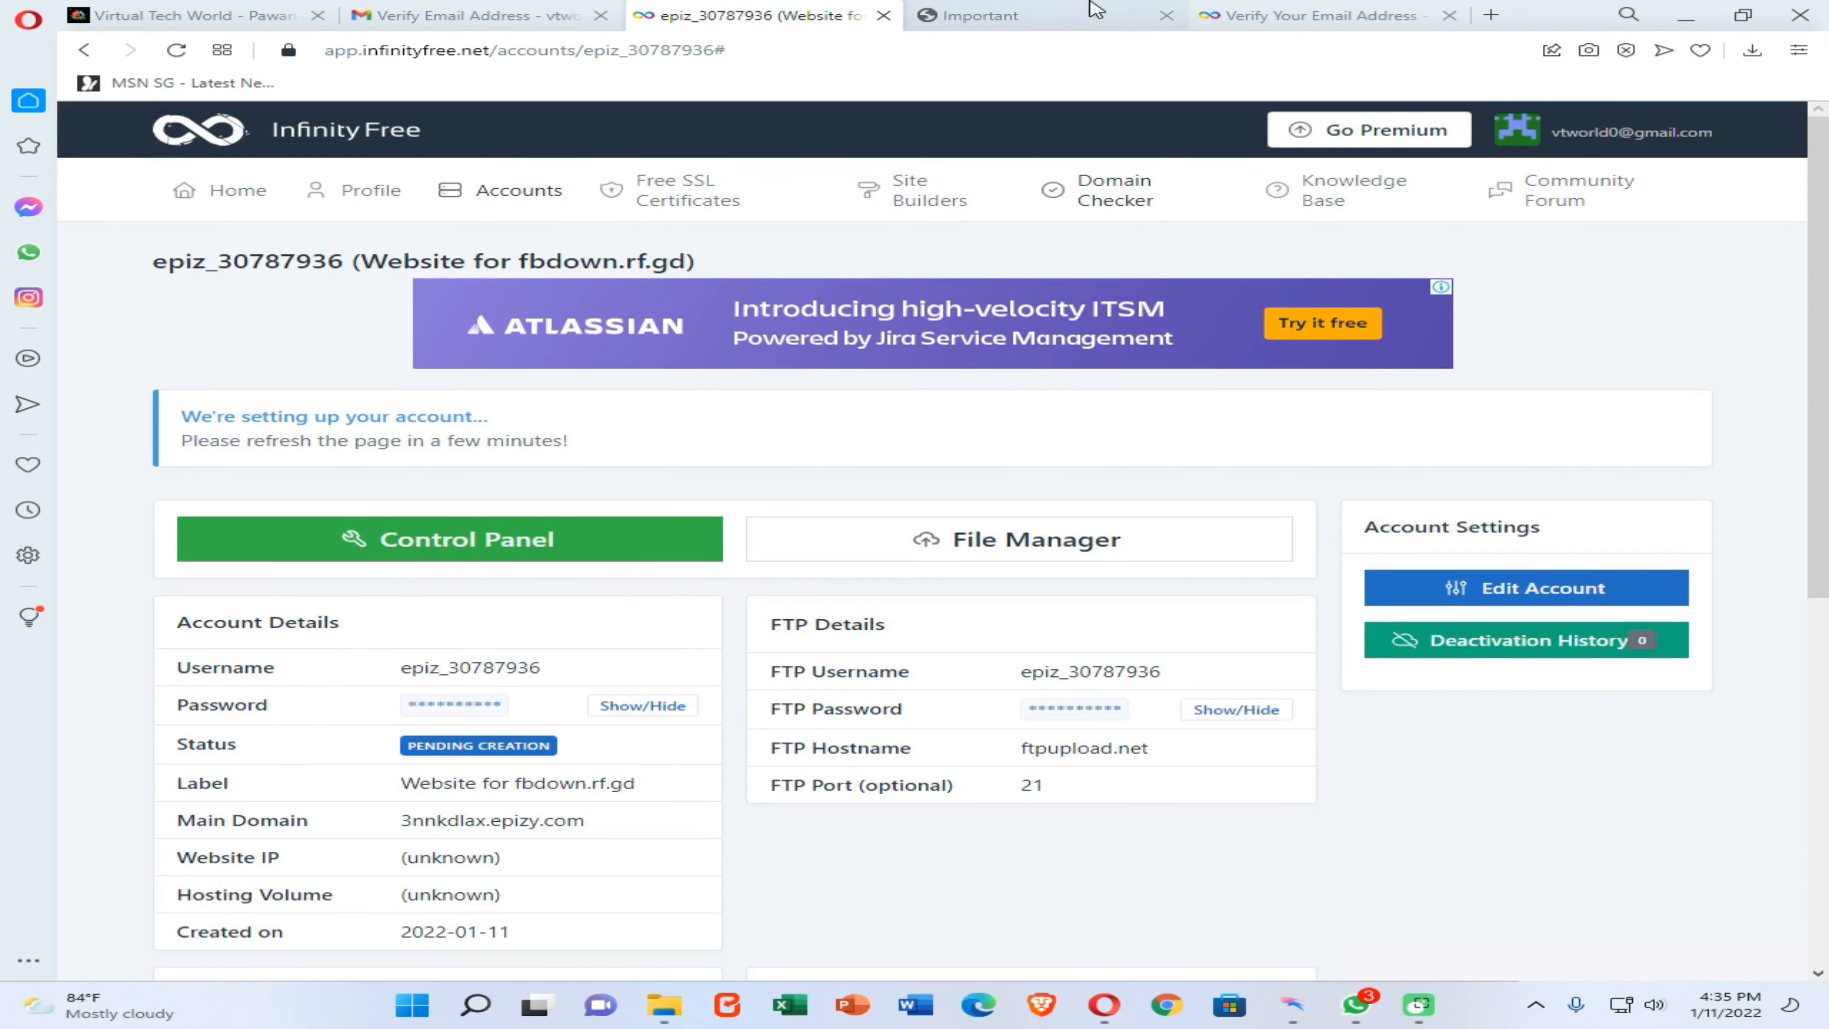
Approve the control panel's service e-mail permission and return to the now-active account.
{"action": "left_click", "coordinate": [1026, 19]}
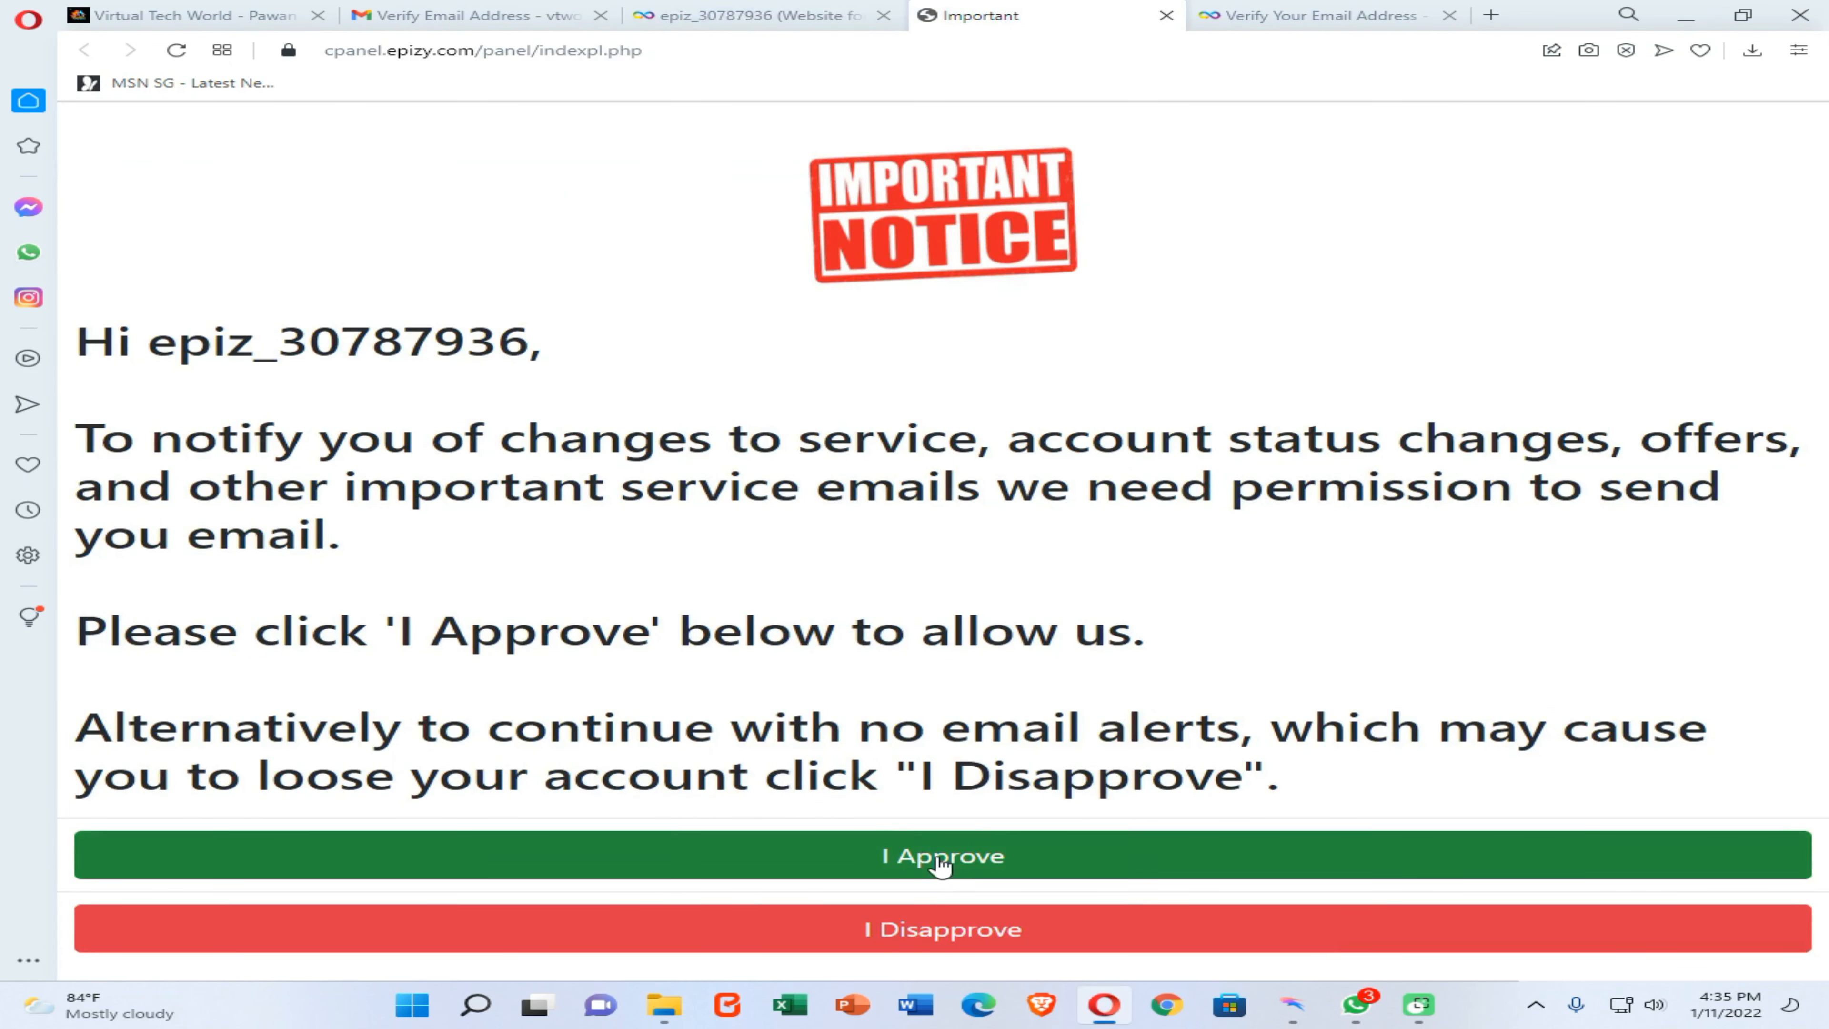
{"action": "left_click", "coordinate": [899, 860]}
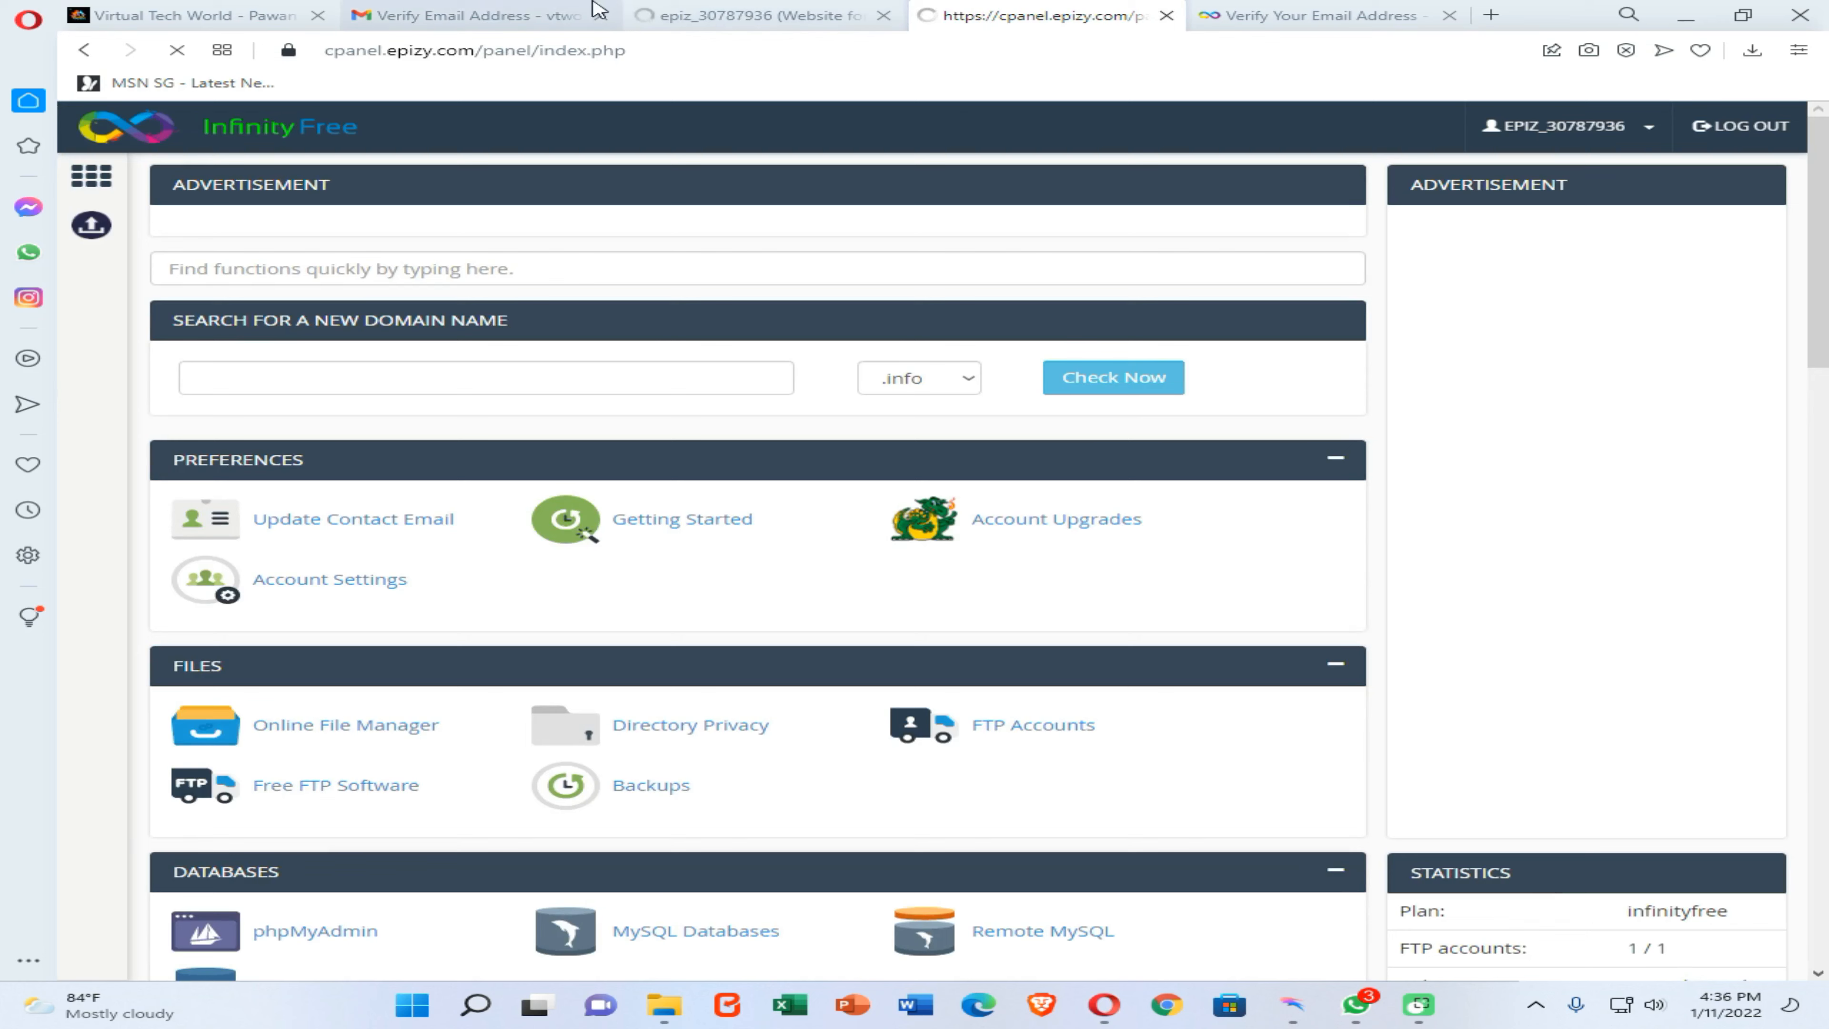
{"action": "left_click", "coordinate": [759, 29]}
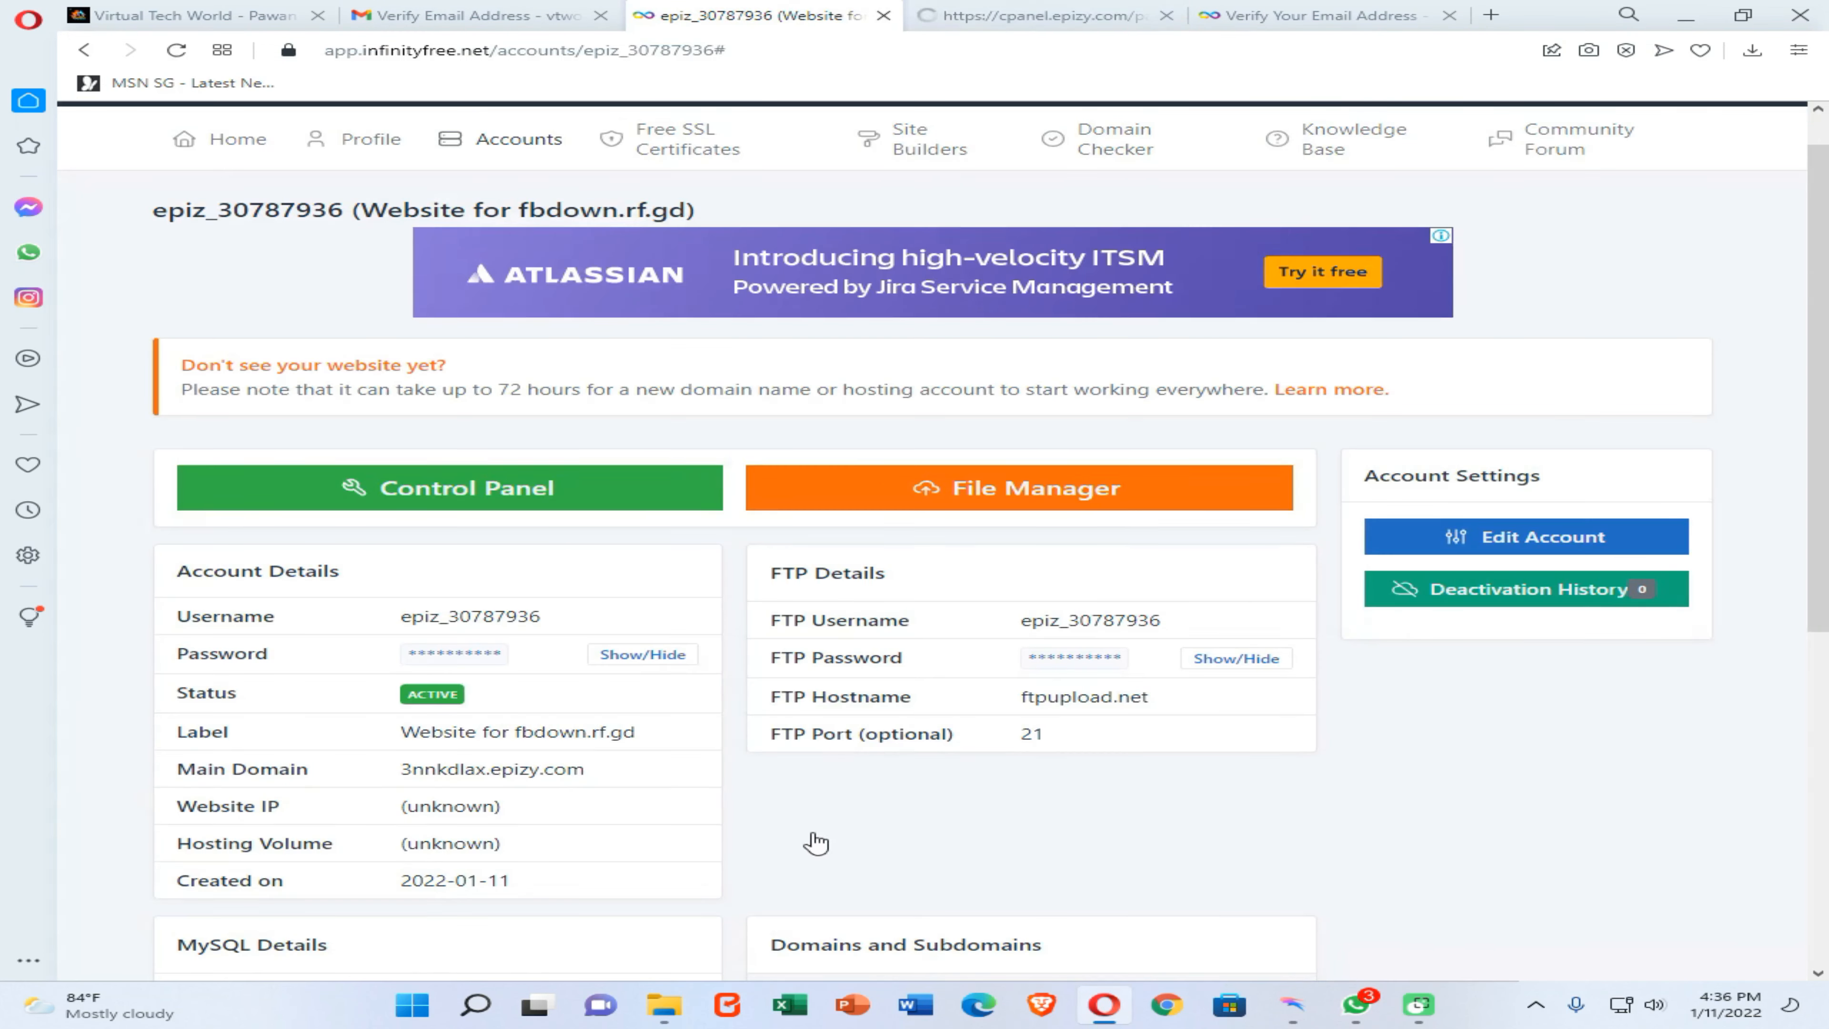
{"action": "scroll", "coordinate": [1005, 772], "scroll_direction": "down", "scroll_amount": 3}
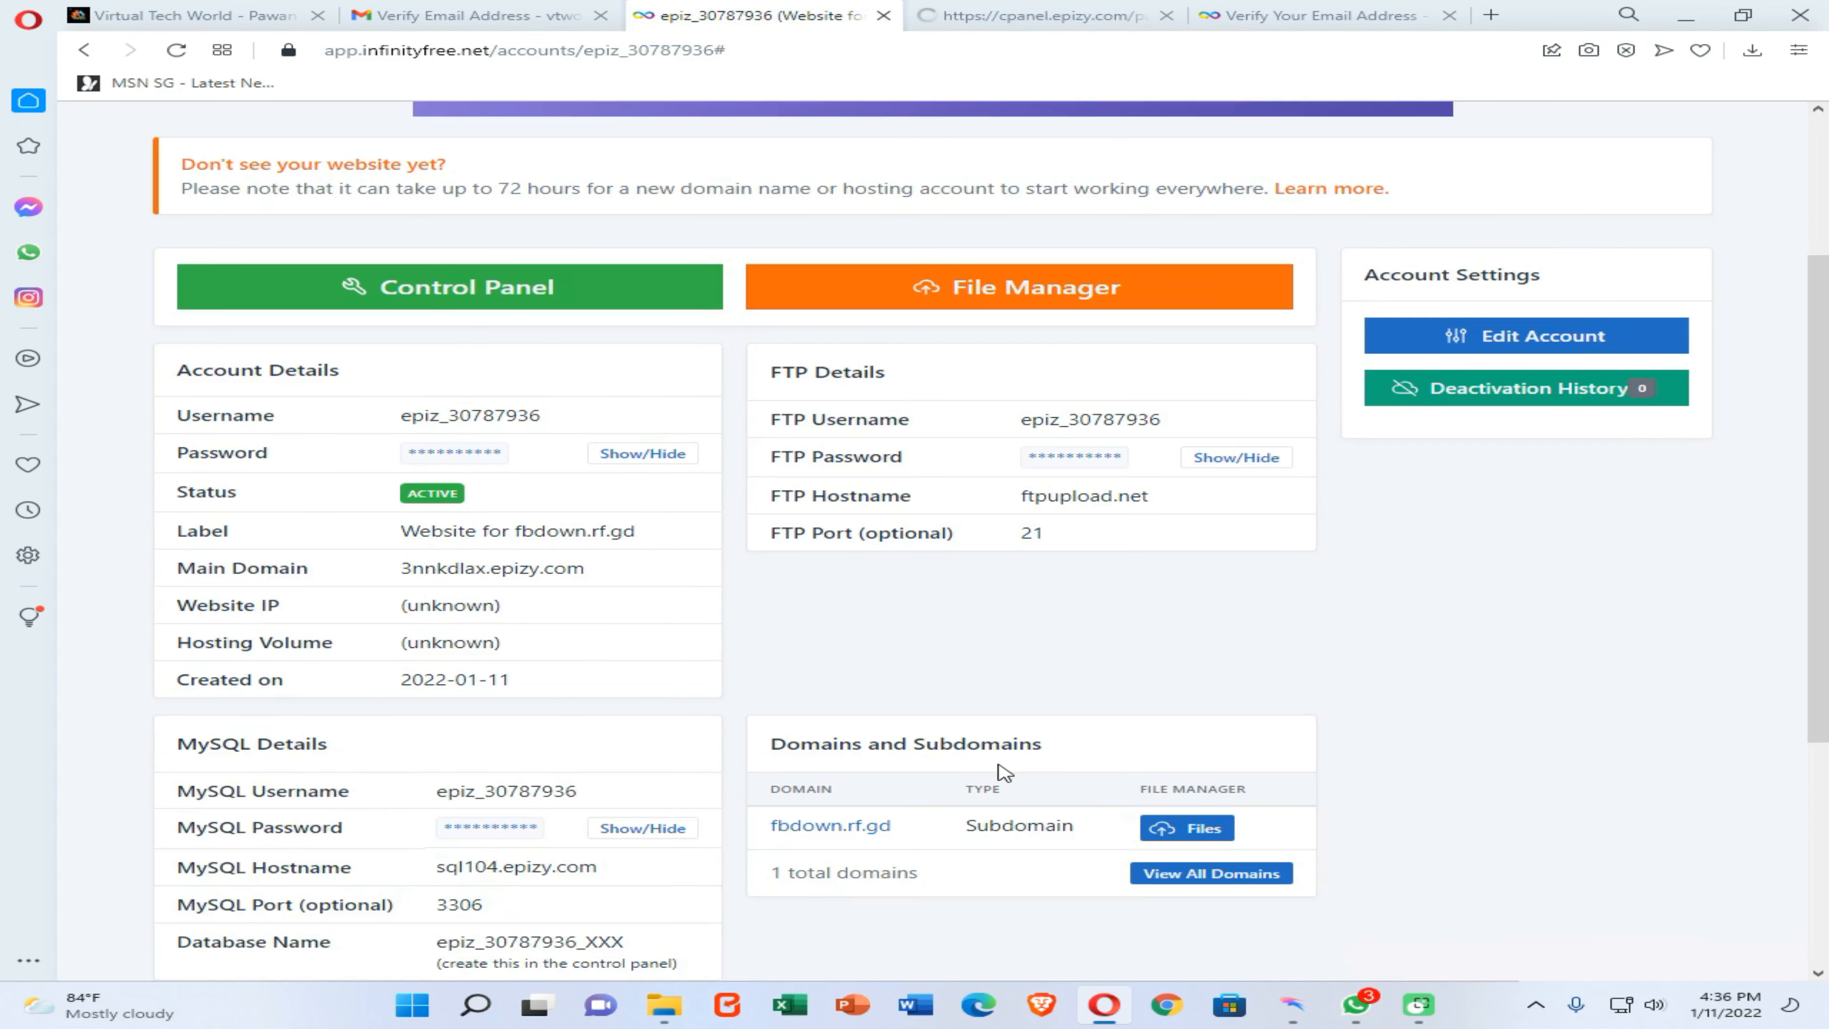
Open fbdown.rf.gd in the file manager and locate the local htdocs folder in Desktop > New folder (8).
{"action": "left_click", "coordinate": [1181, 838]}
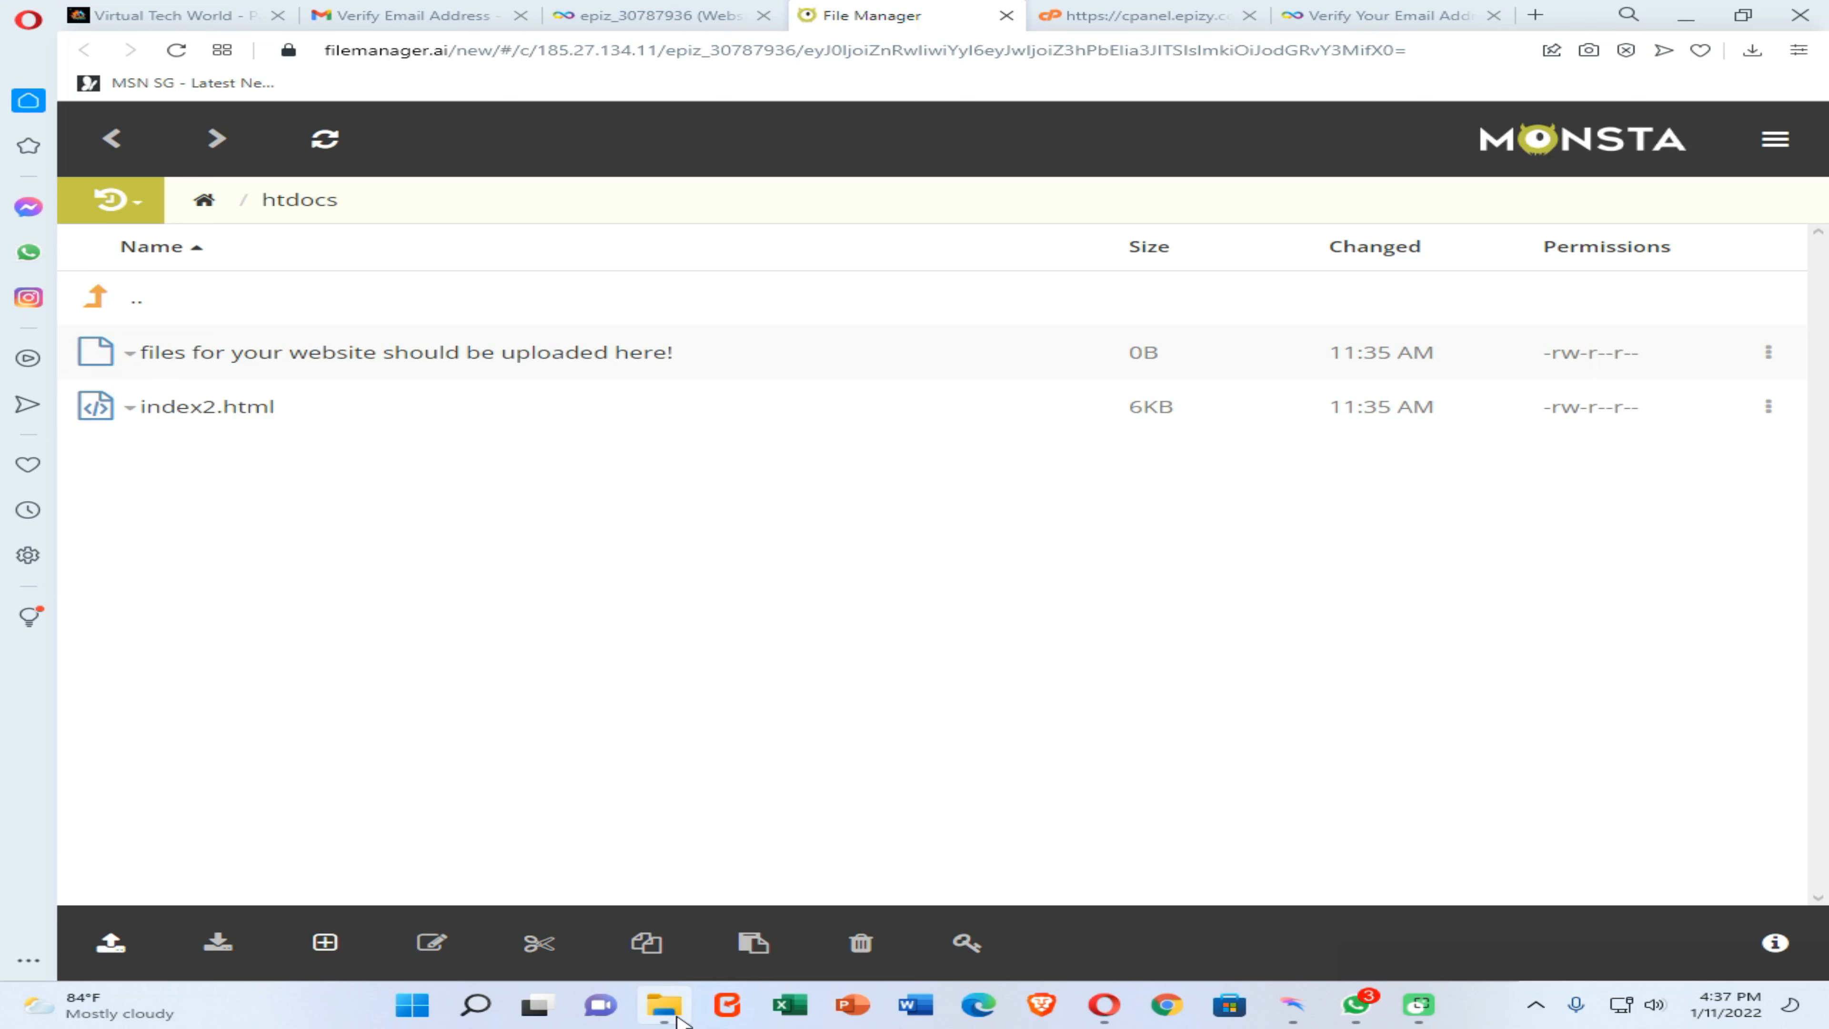
{"action": "left_click", "coordinate": [664, 1006]}
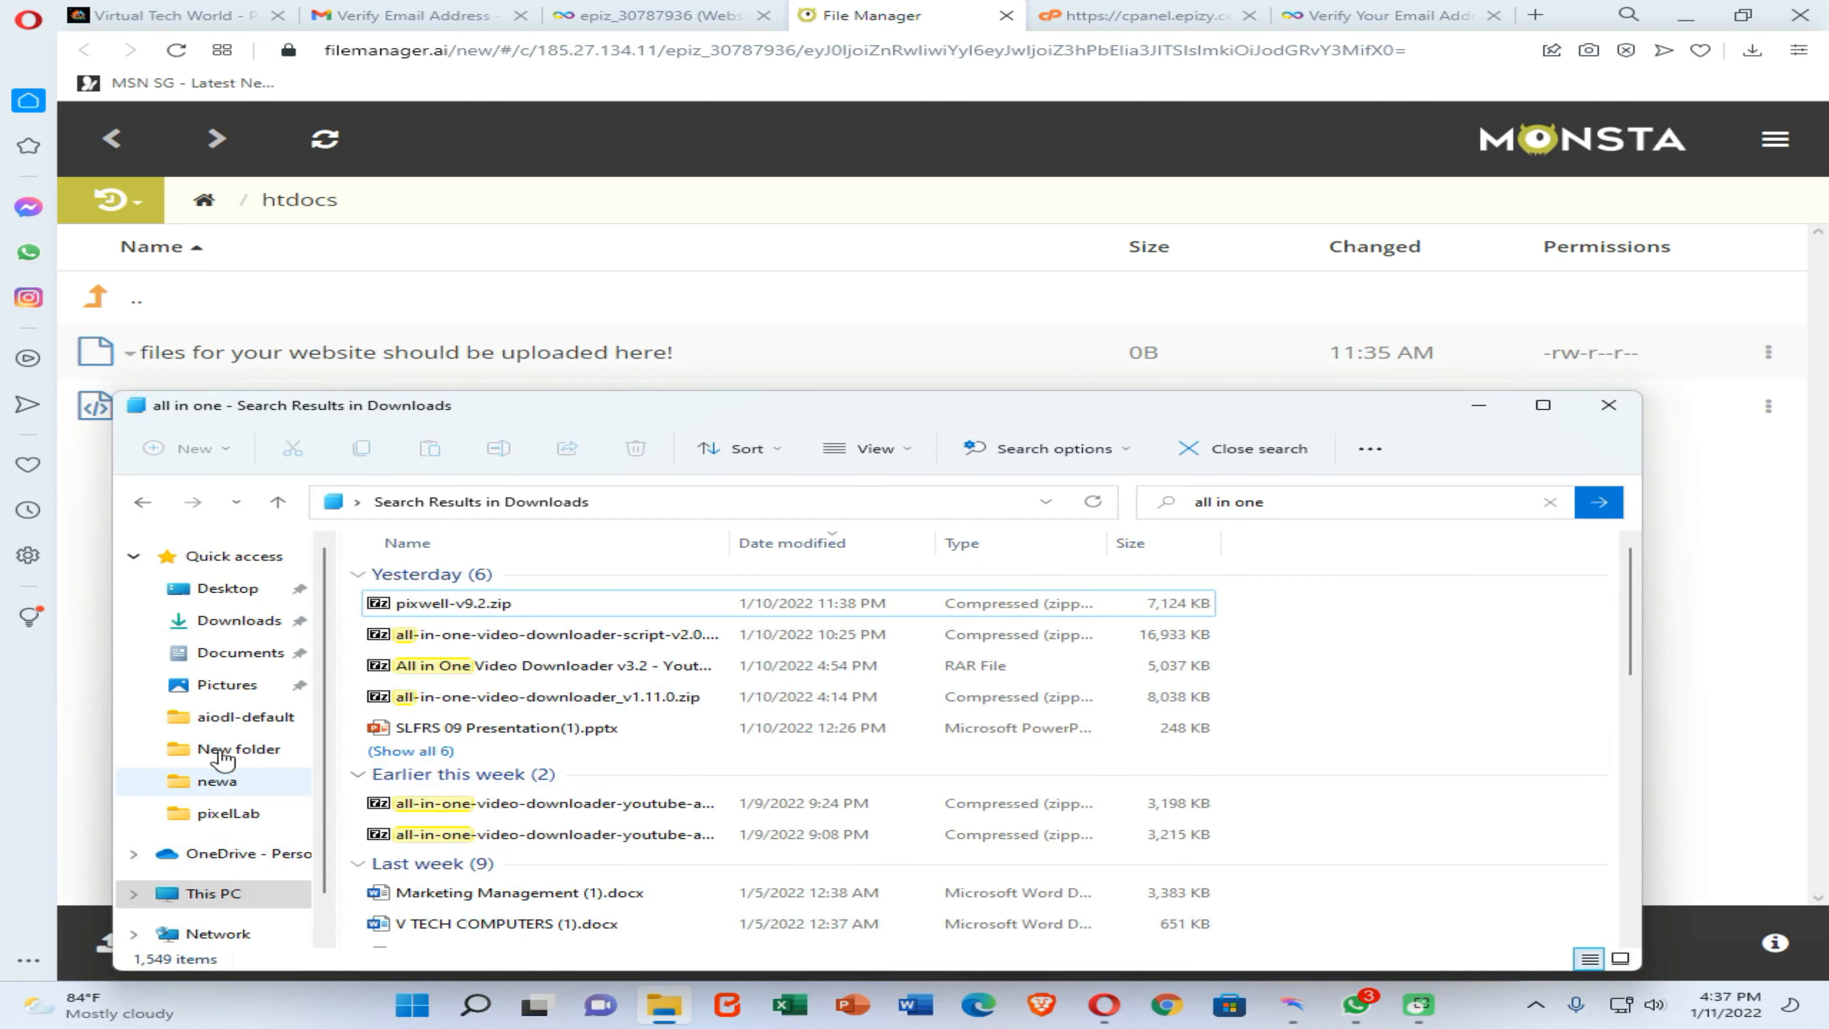
{"action": "left_click", "coordinate": [207, 598]}
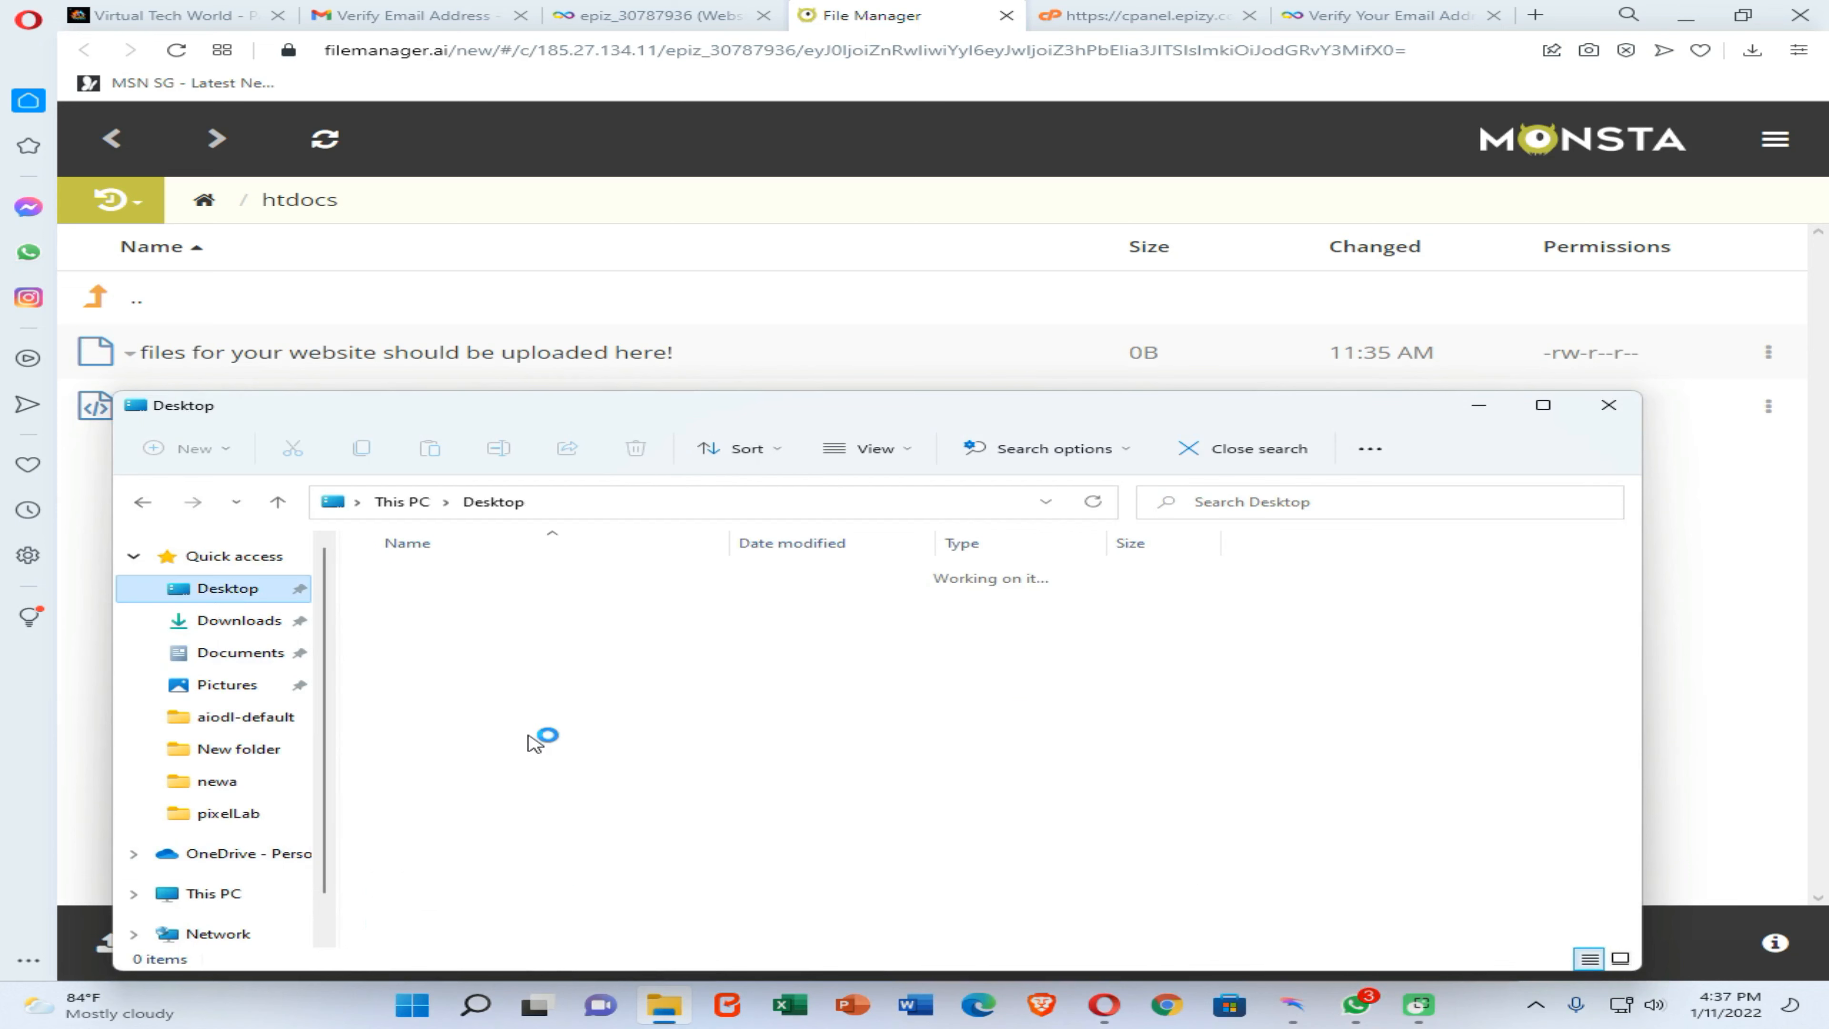
{"action": "double_click", "coordinate": [487, 859]}
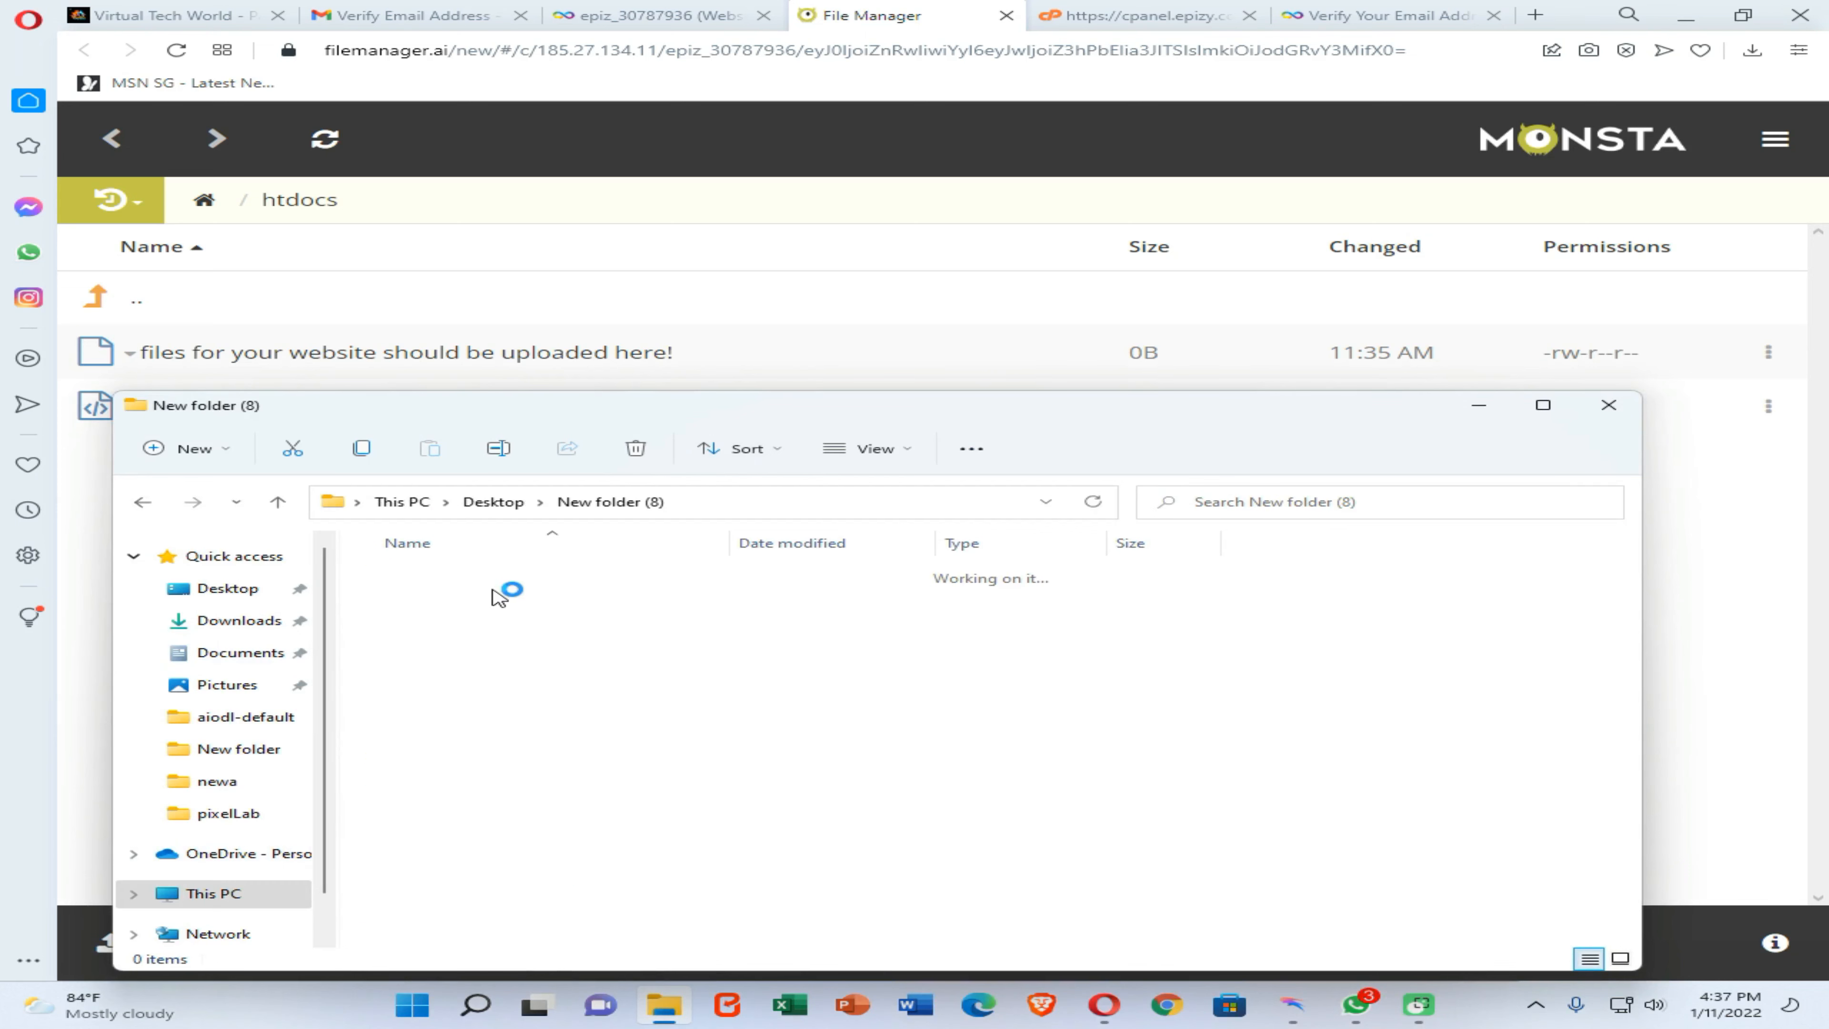
{"action": "left_click", "coordinate": [435, 611]}
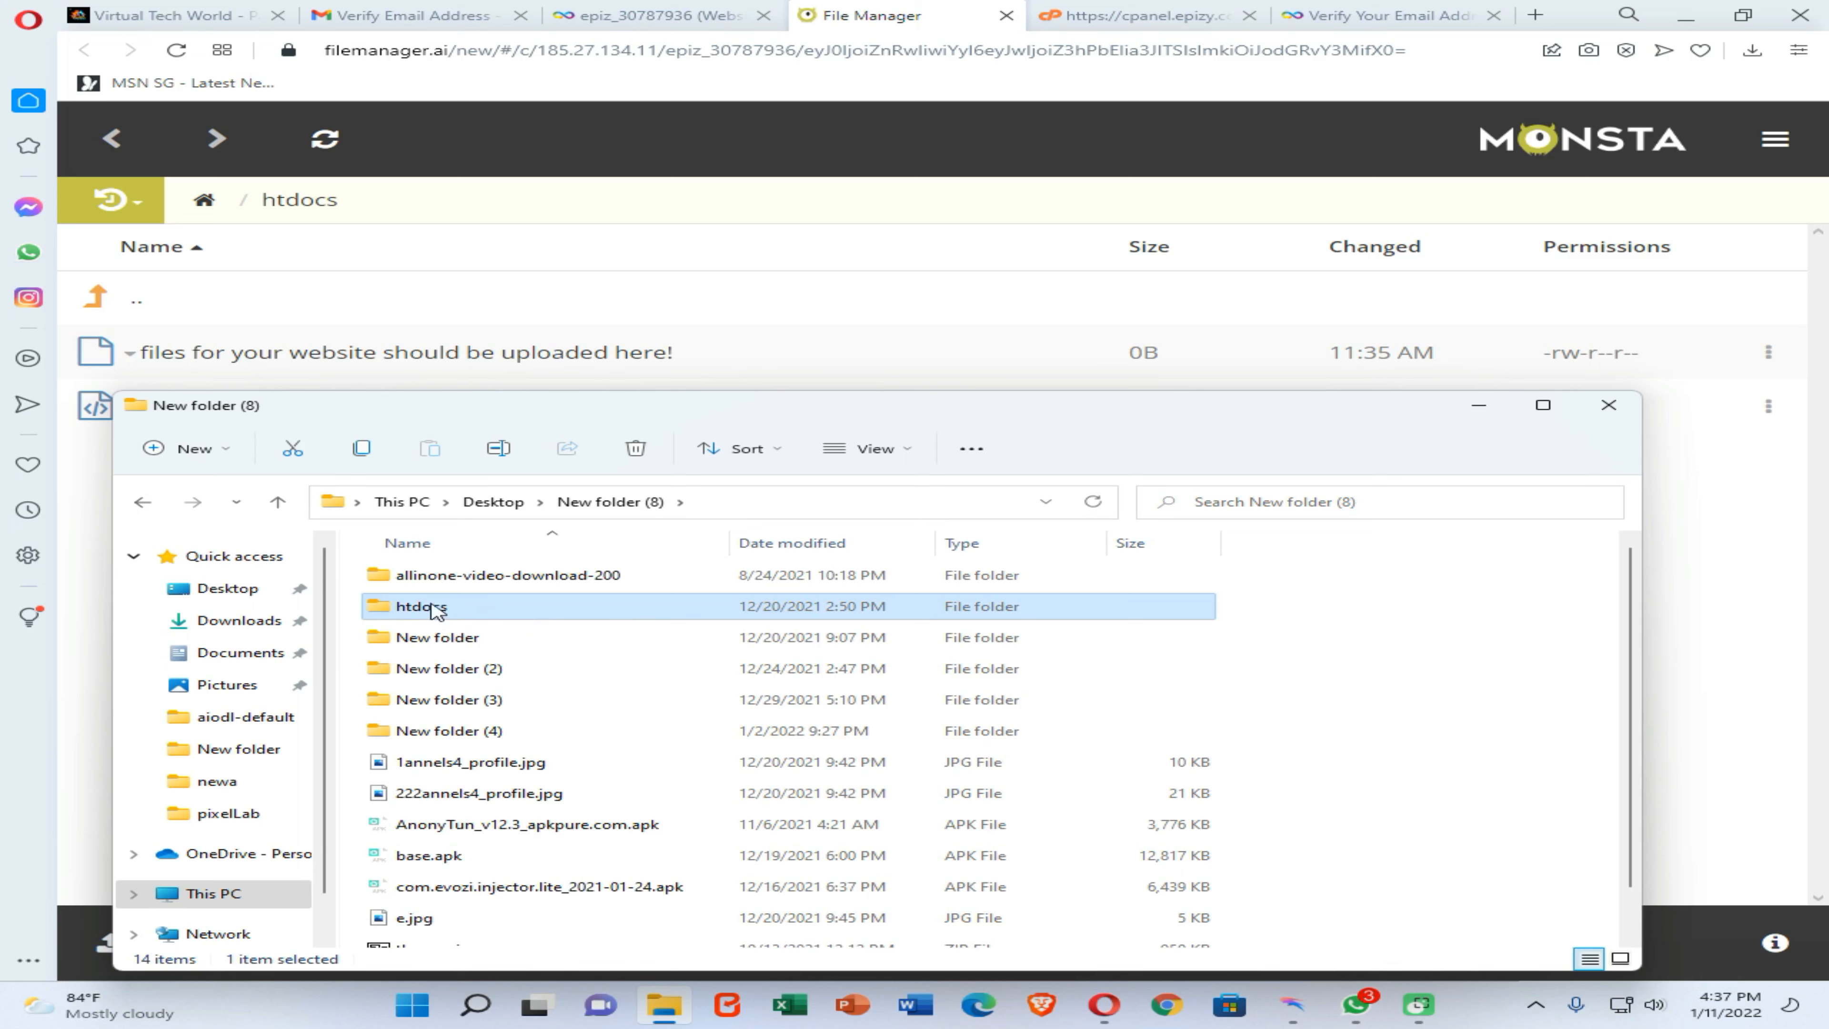
{"action": "left_click", "coordinate": [101, 537]}
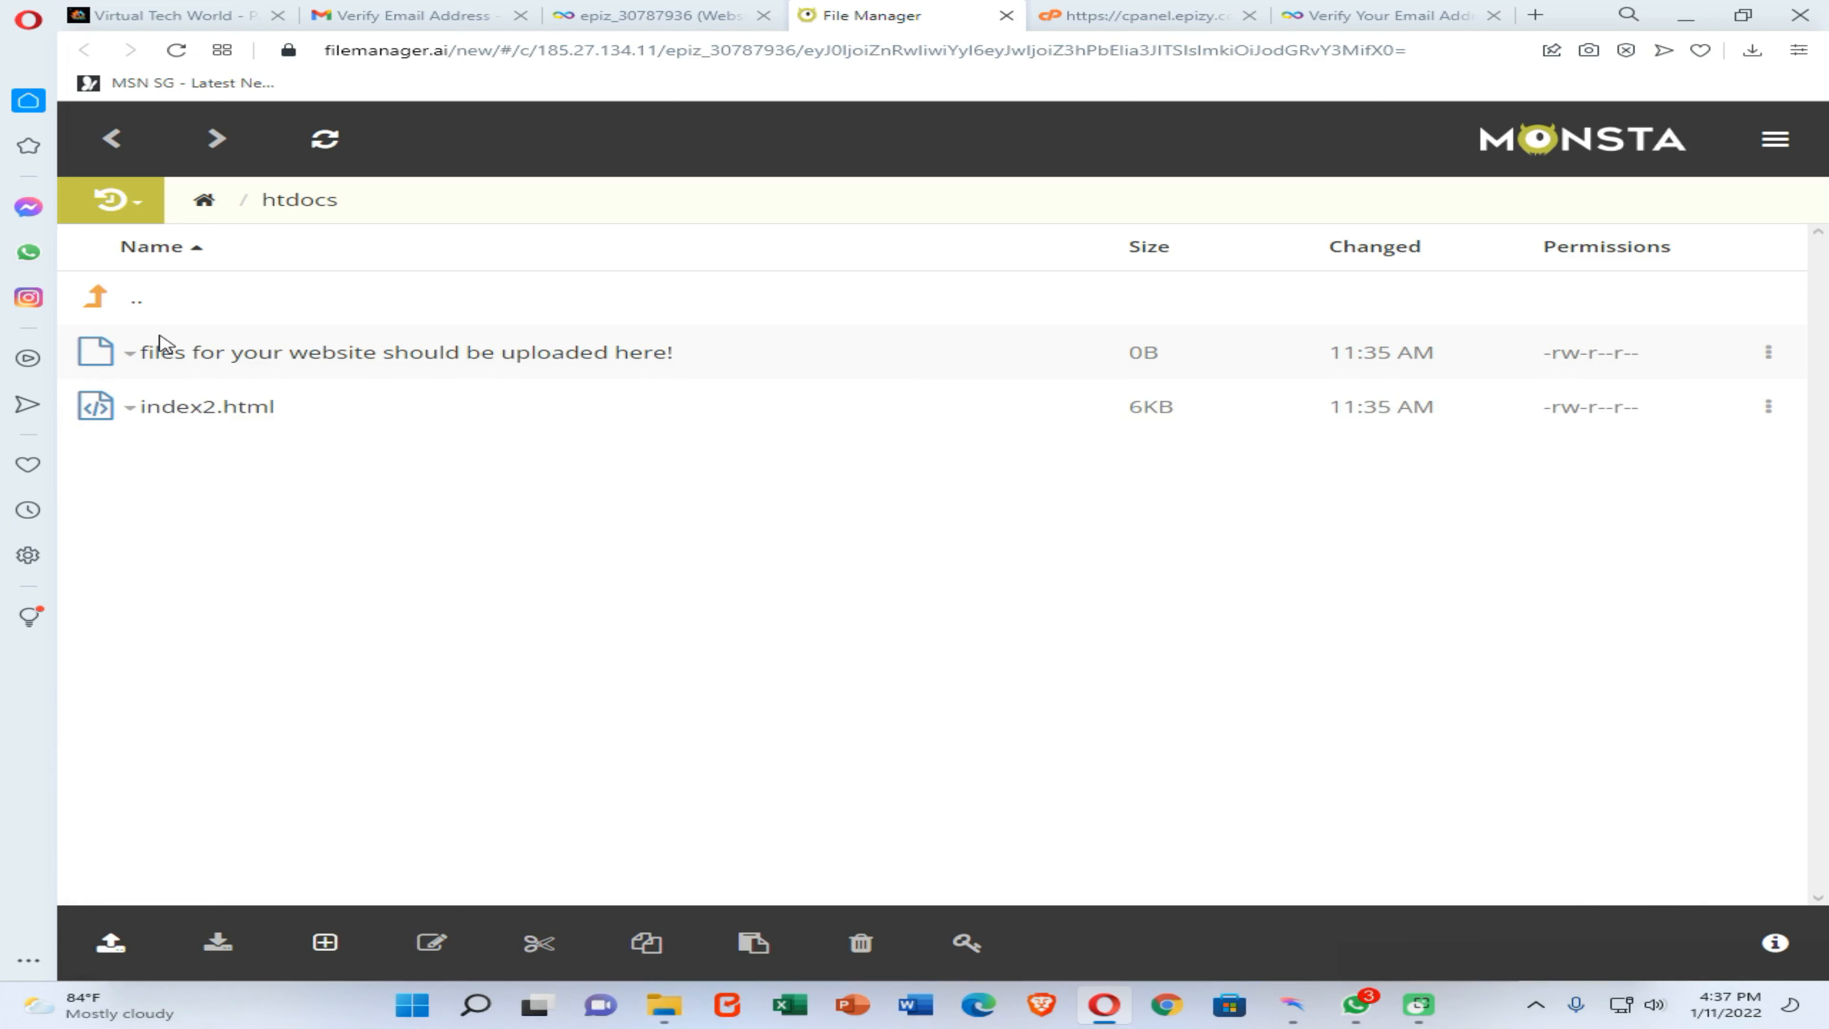
Delete index2.html and the upload-here placeholder from the site's htdocs, then return to the root folder.
{"action": "left_click", "coordinate": [105, 301]}
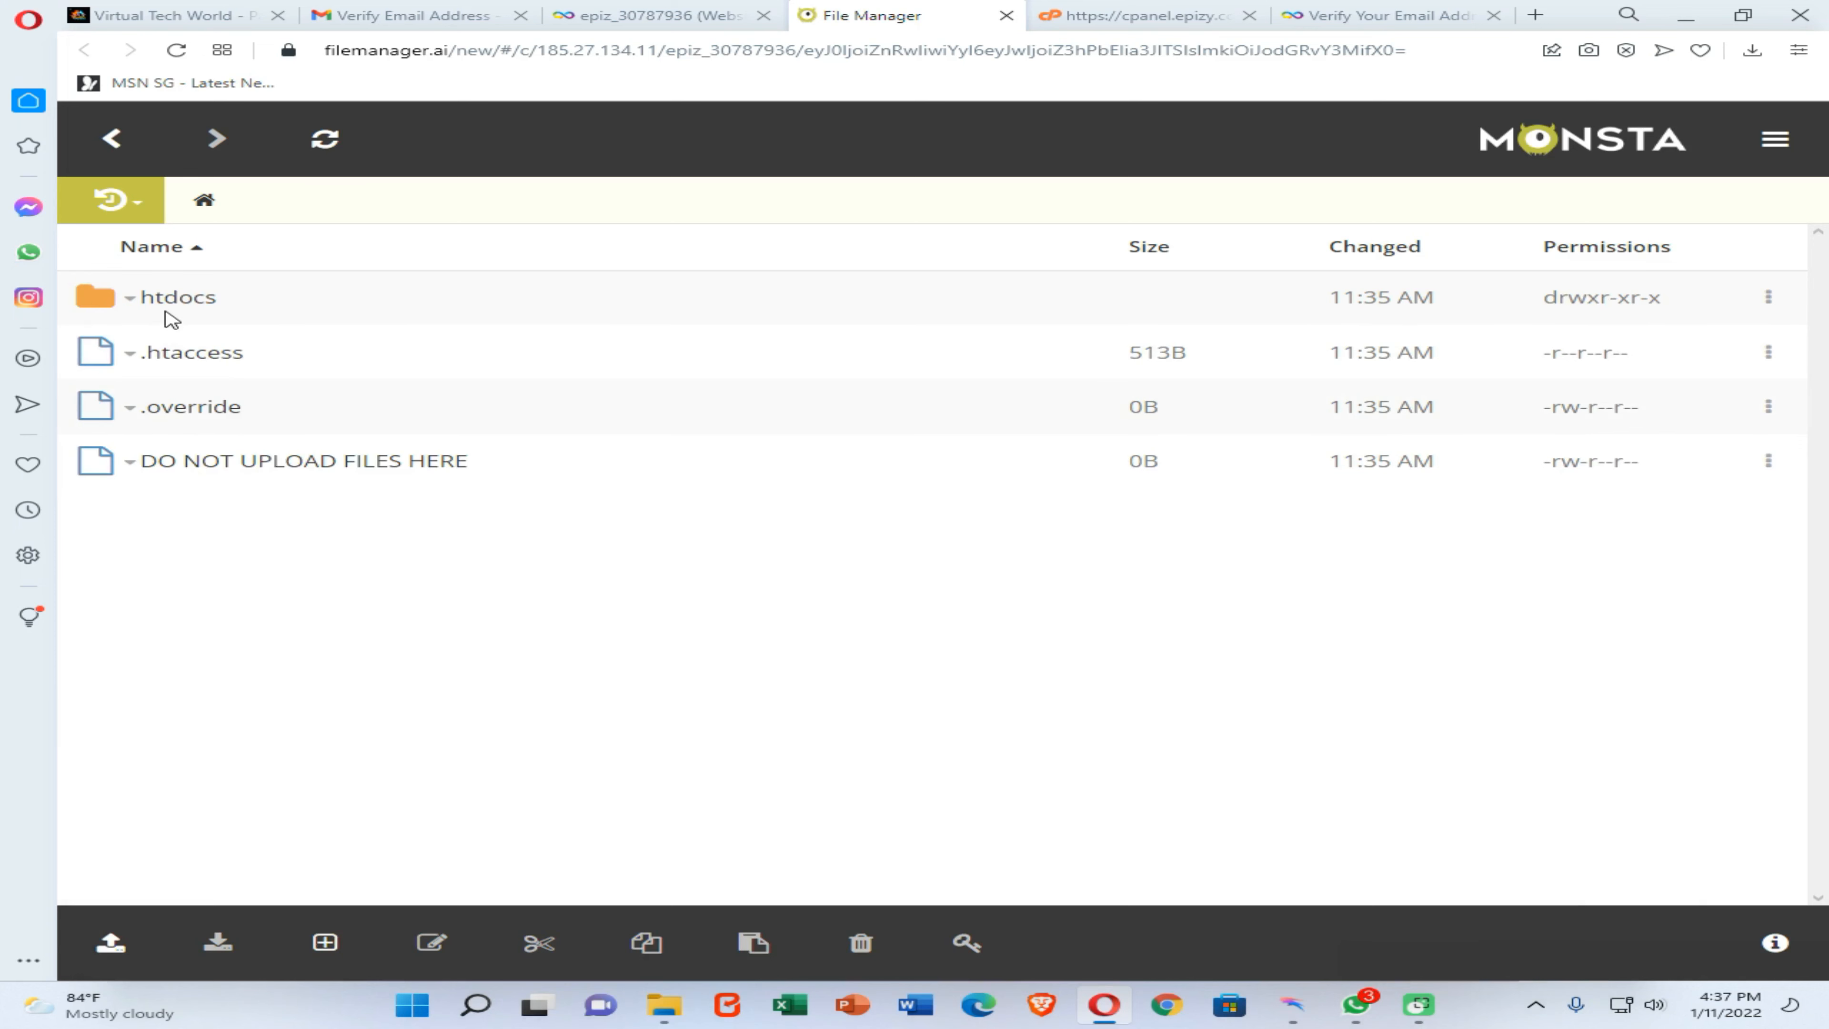
{"action": "left_click", "coordinate": [164, 298]}
{"action": "left_click", "coordinate": [155, 409]}
{"action": "left_click", "coordinate": [151, 352], "text": "ctrl"}
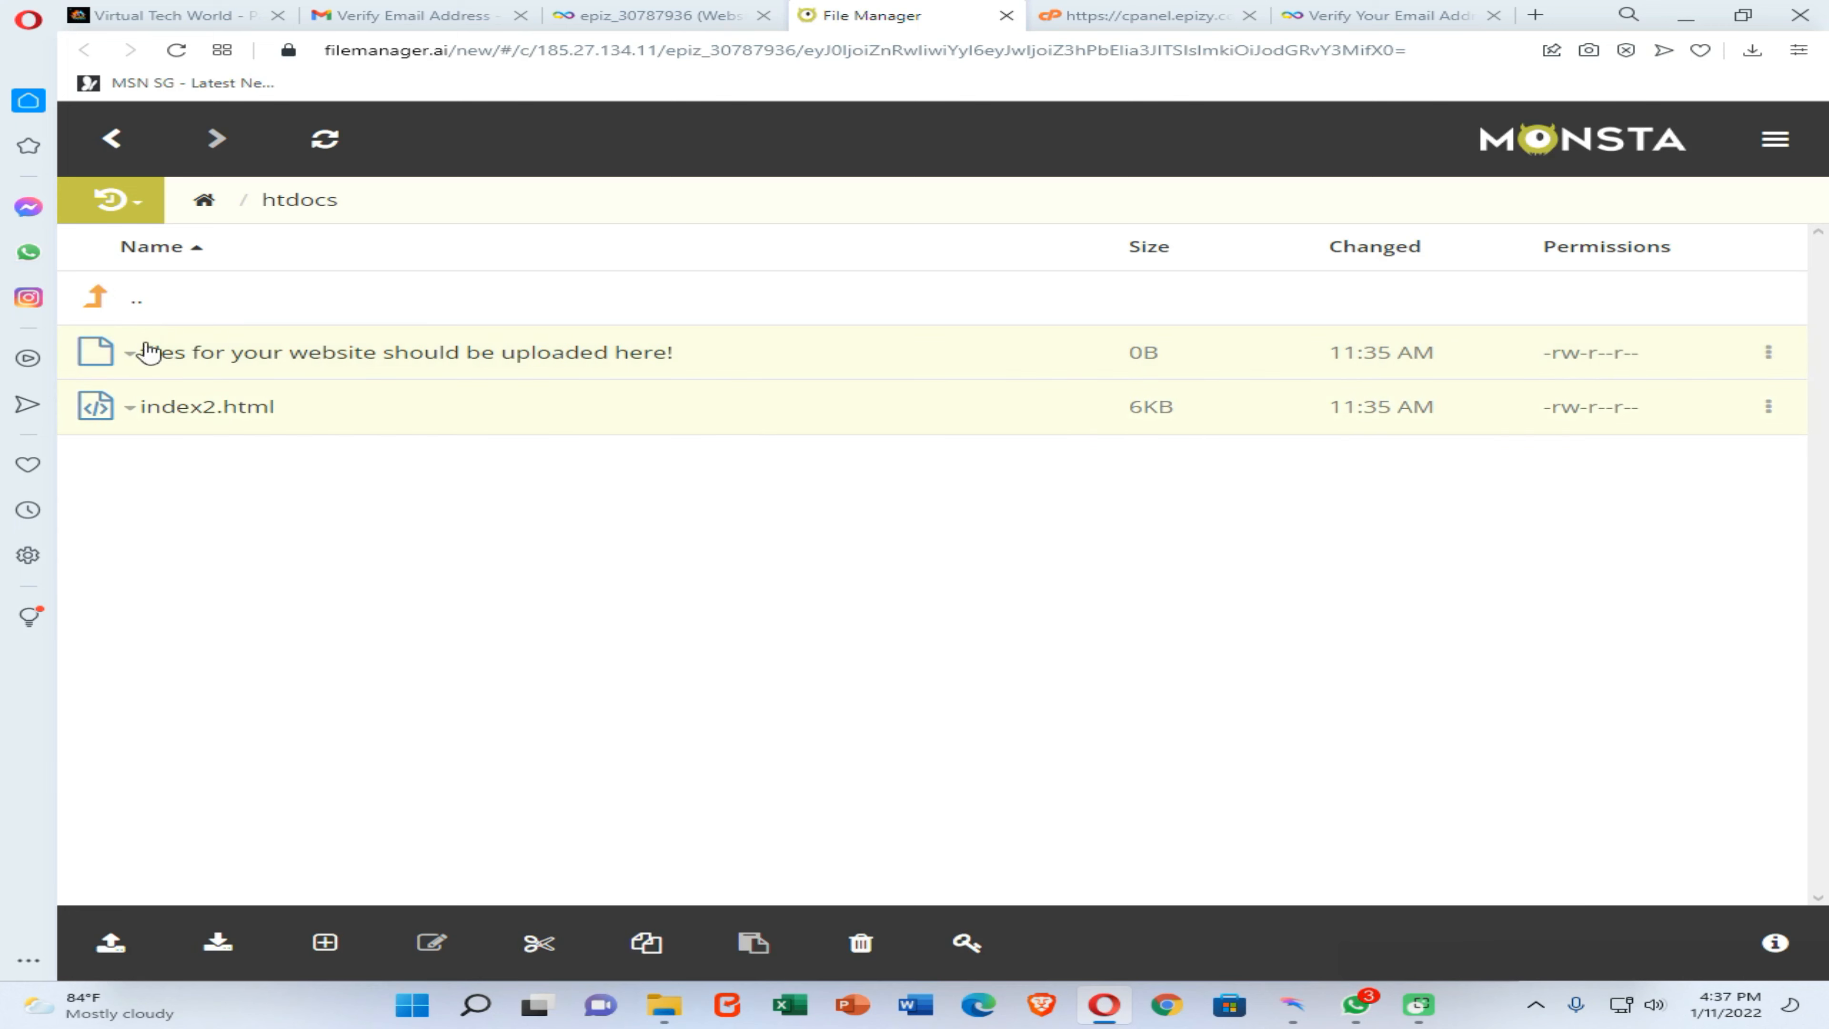
{"action": "left_click", "coordinate": [861, 943]}
{"action": "left_click", "coordinate": [1293, 275]}
{"action": "left_click", "coordinate": [114, 304]}
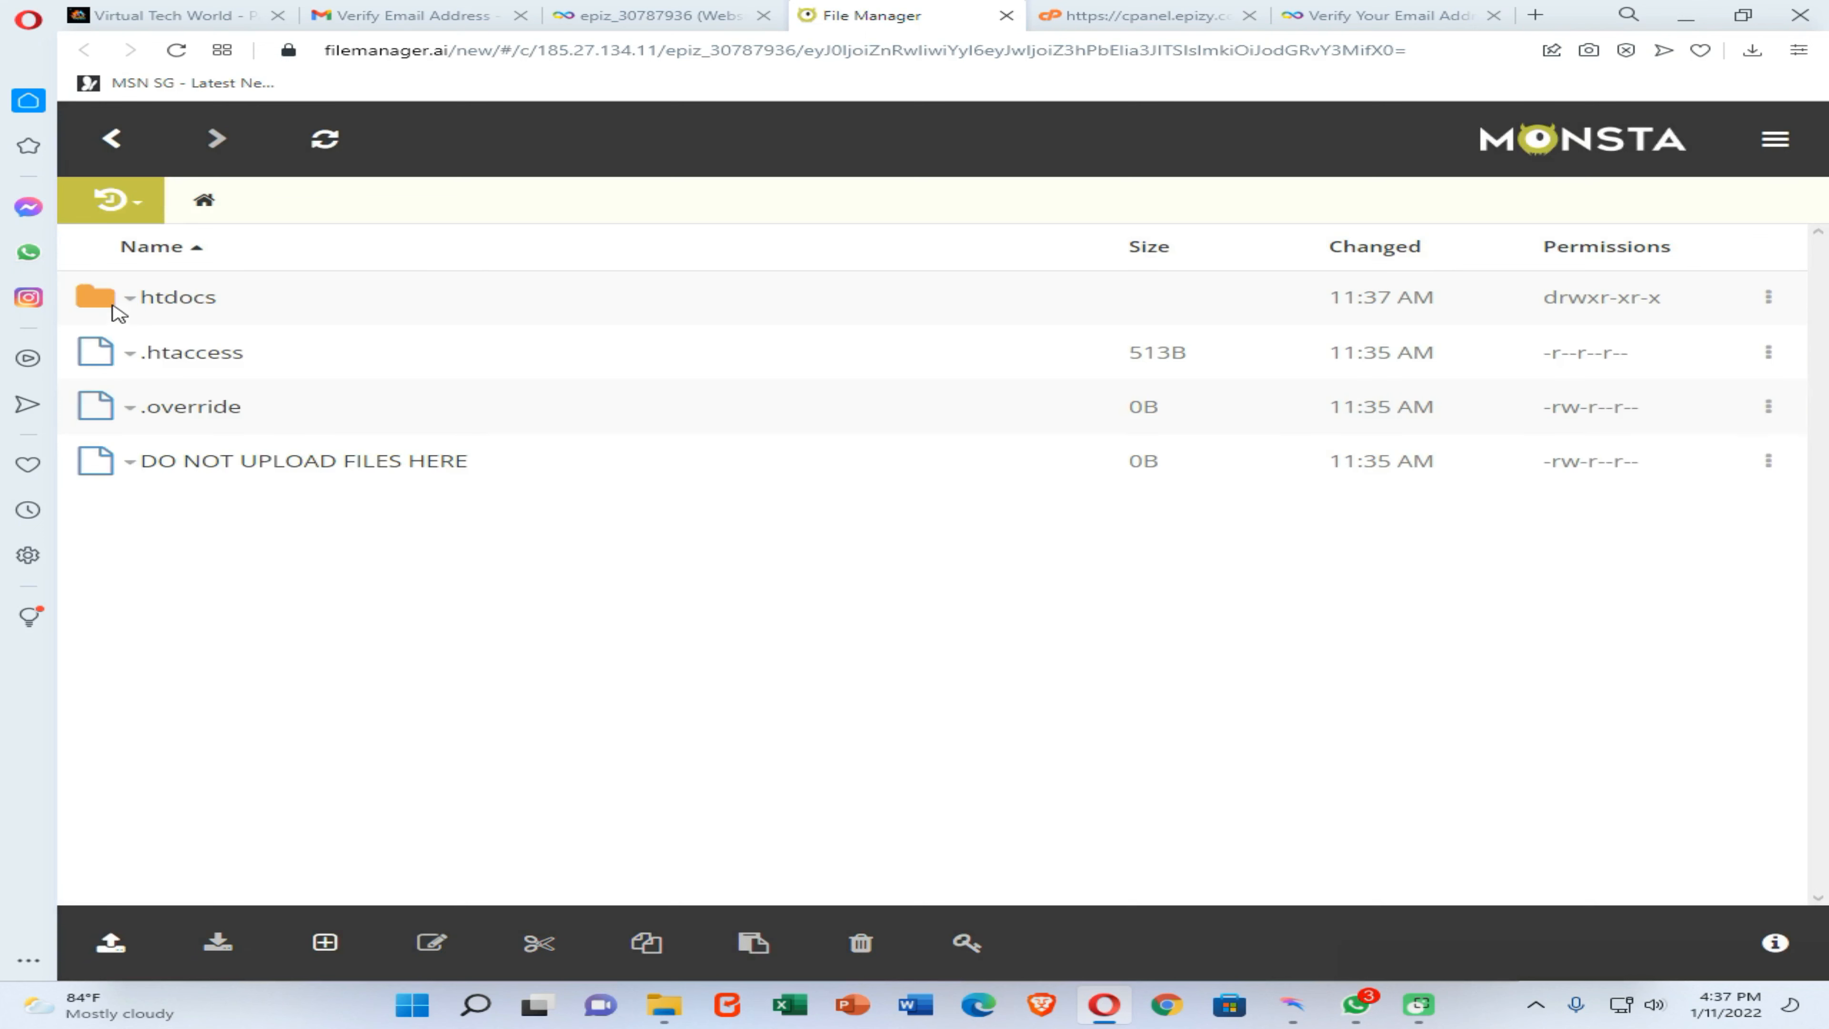
Upload the local htdocs folder from Desktop > New folder (8), confirming all 917 files.
{"action": "left_click", "coordinate": [110, 939]}
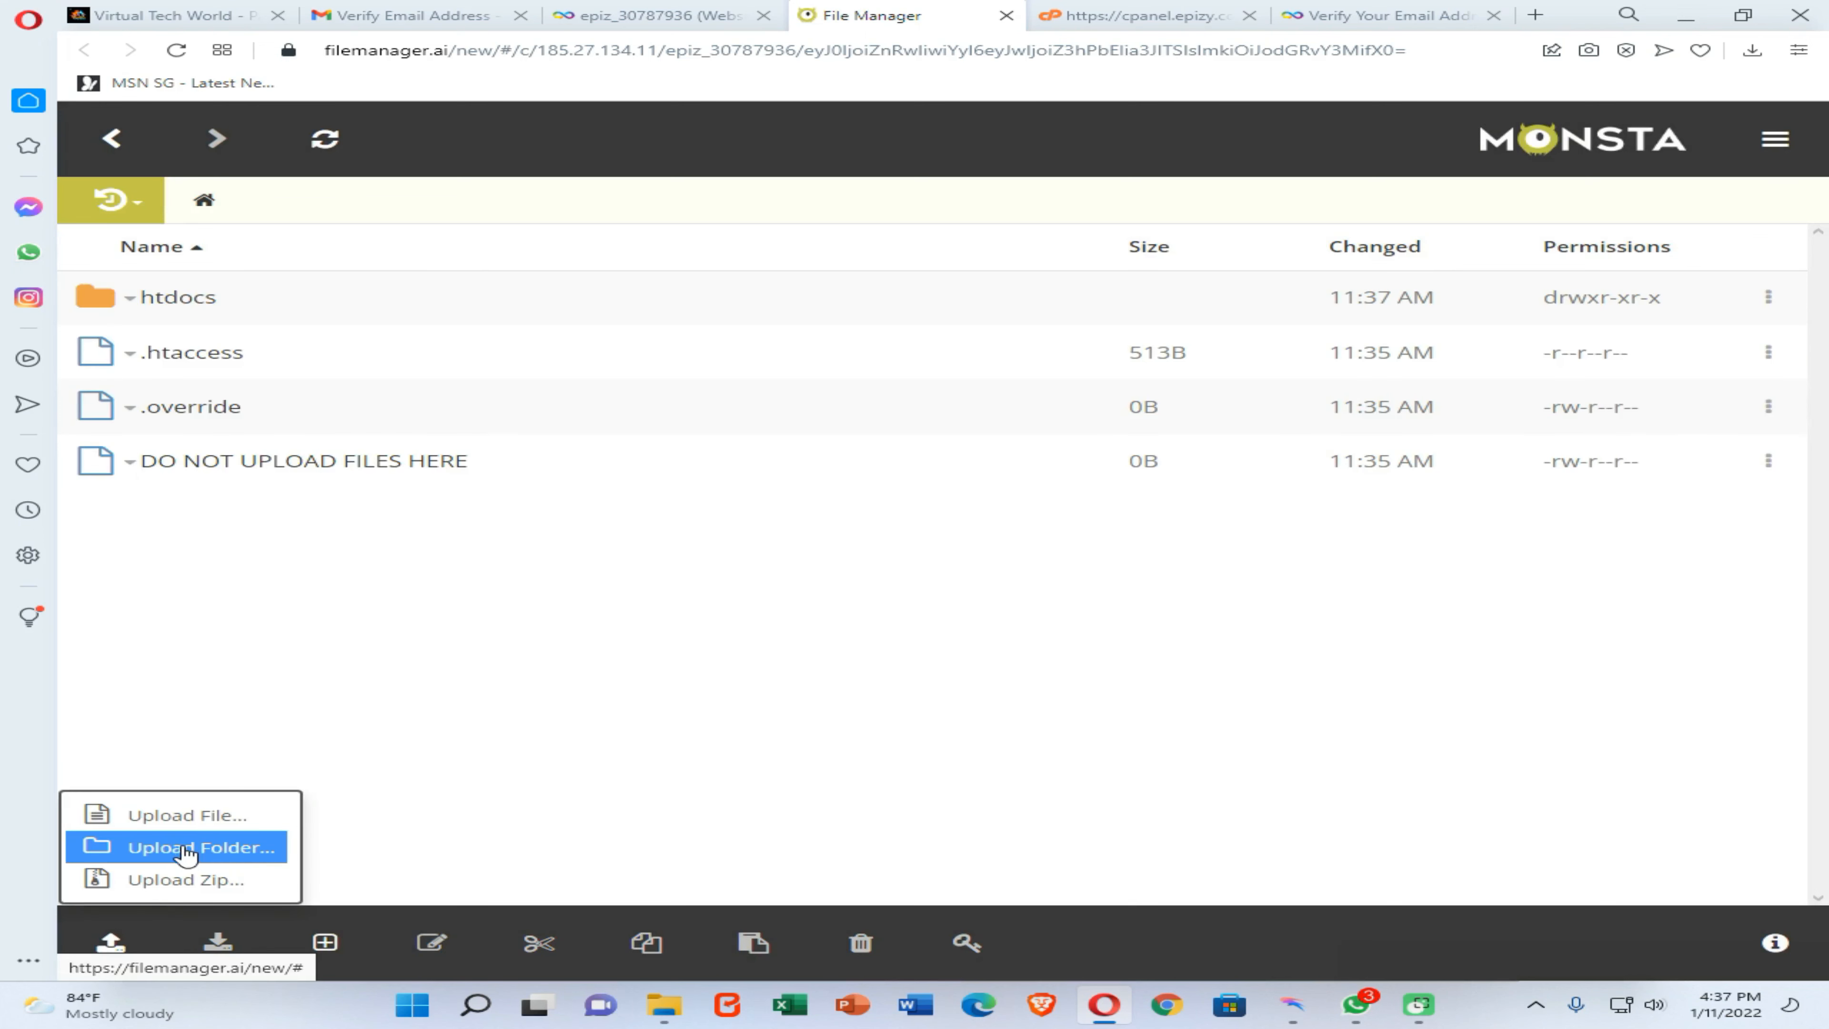
{"action": "left_click", "coordinate": [205, 850]}
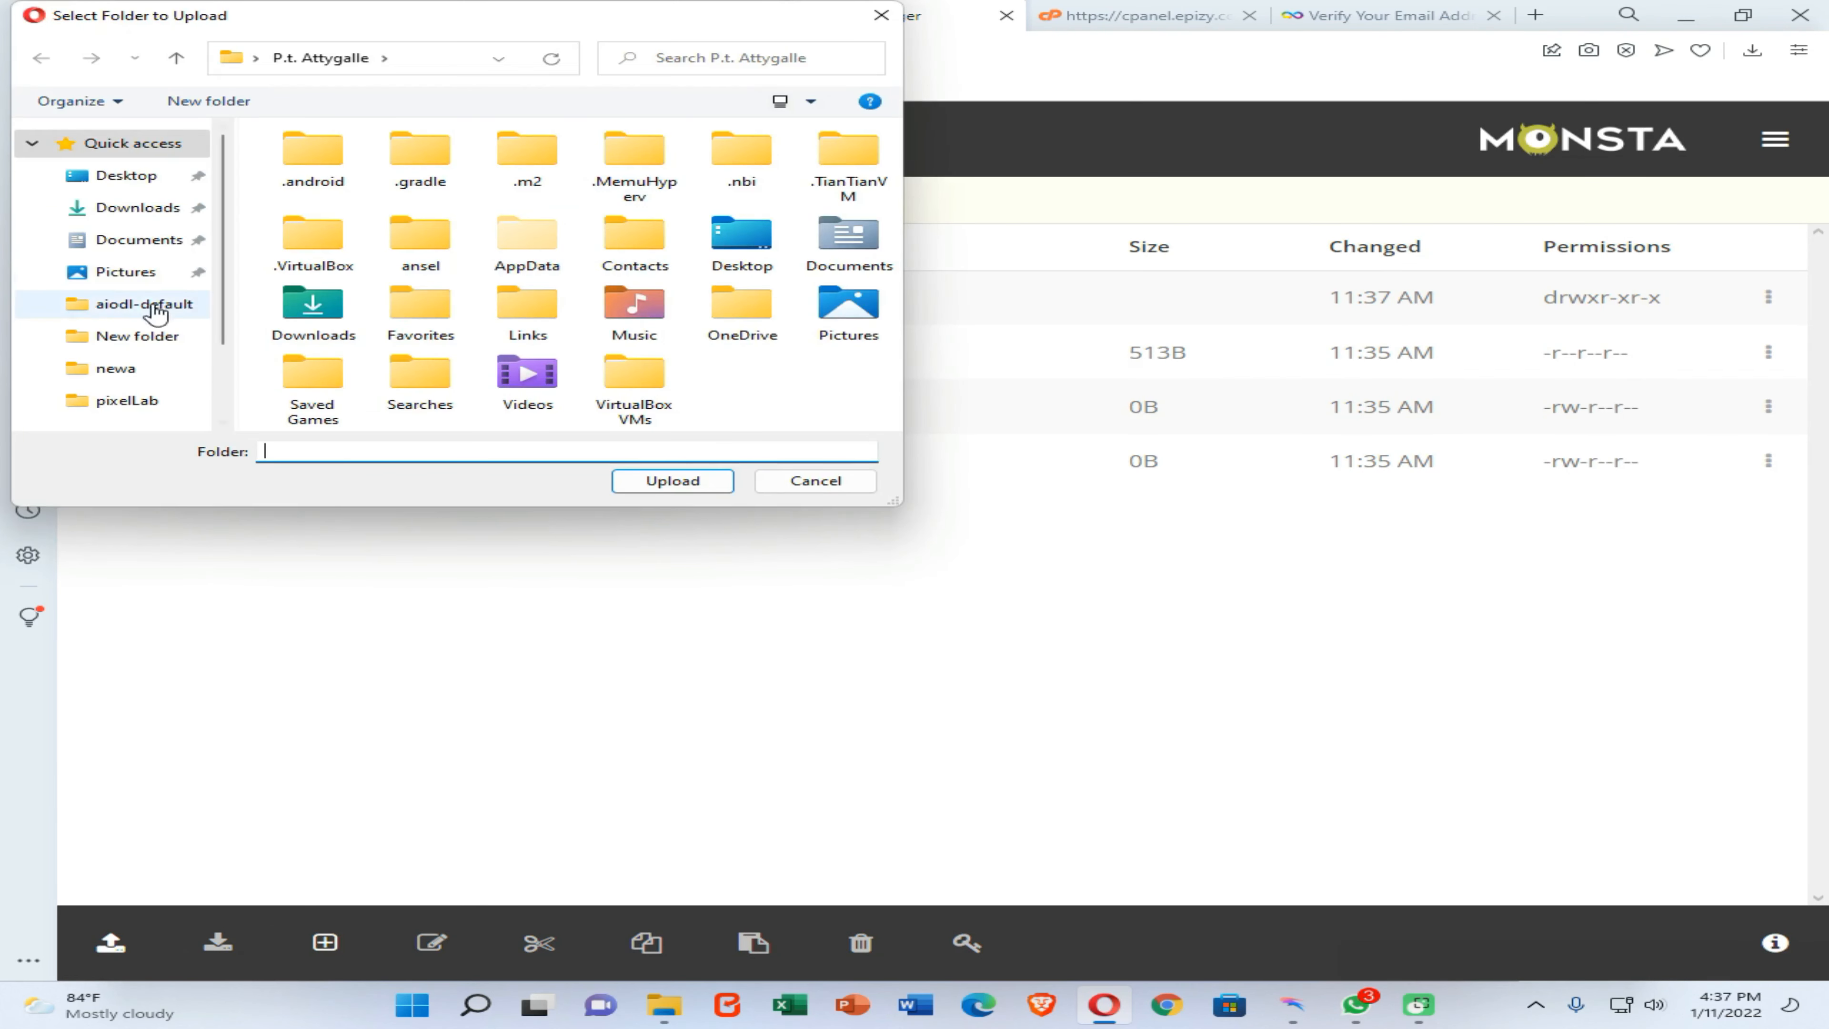
{"action": "left_click", "coordinate": [119, 182]}
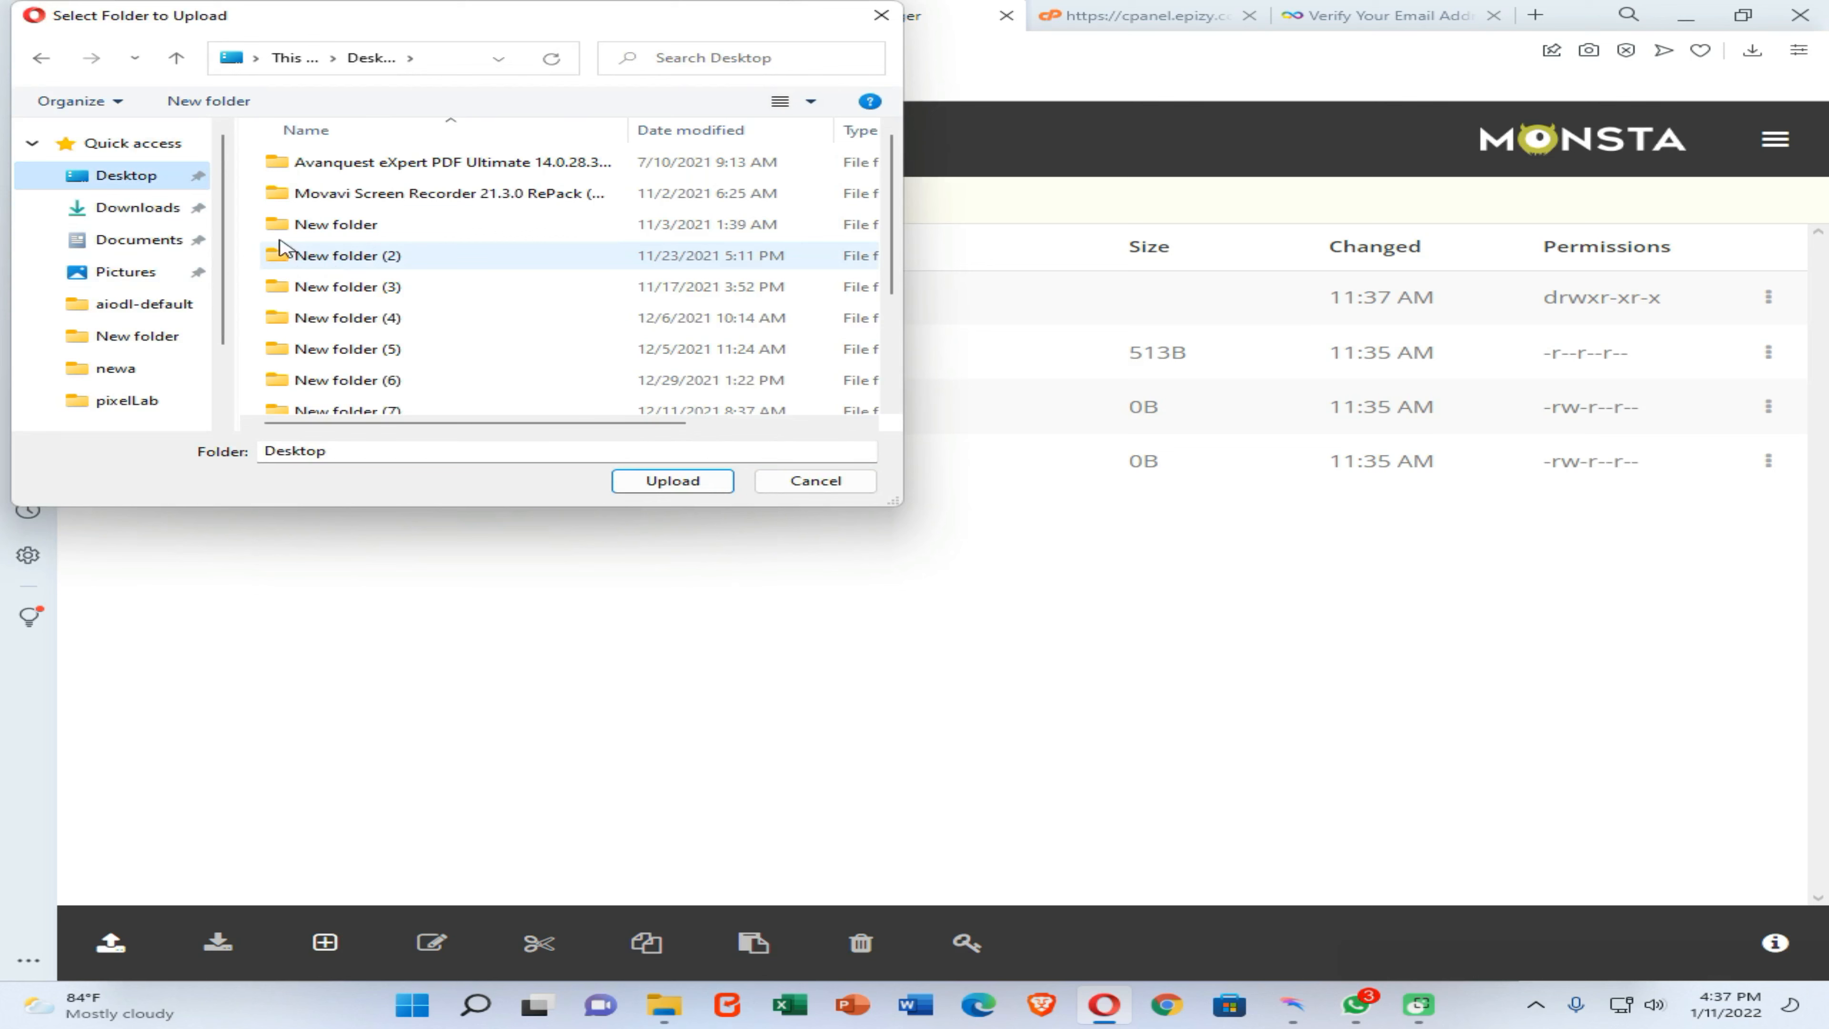
{"action": "scroll", "coordinate": [339, 324], "scroll_direction": "down", "scroll_amount": 2}
{"action": "double_click", "coordinate": [389, 280]}
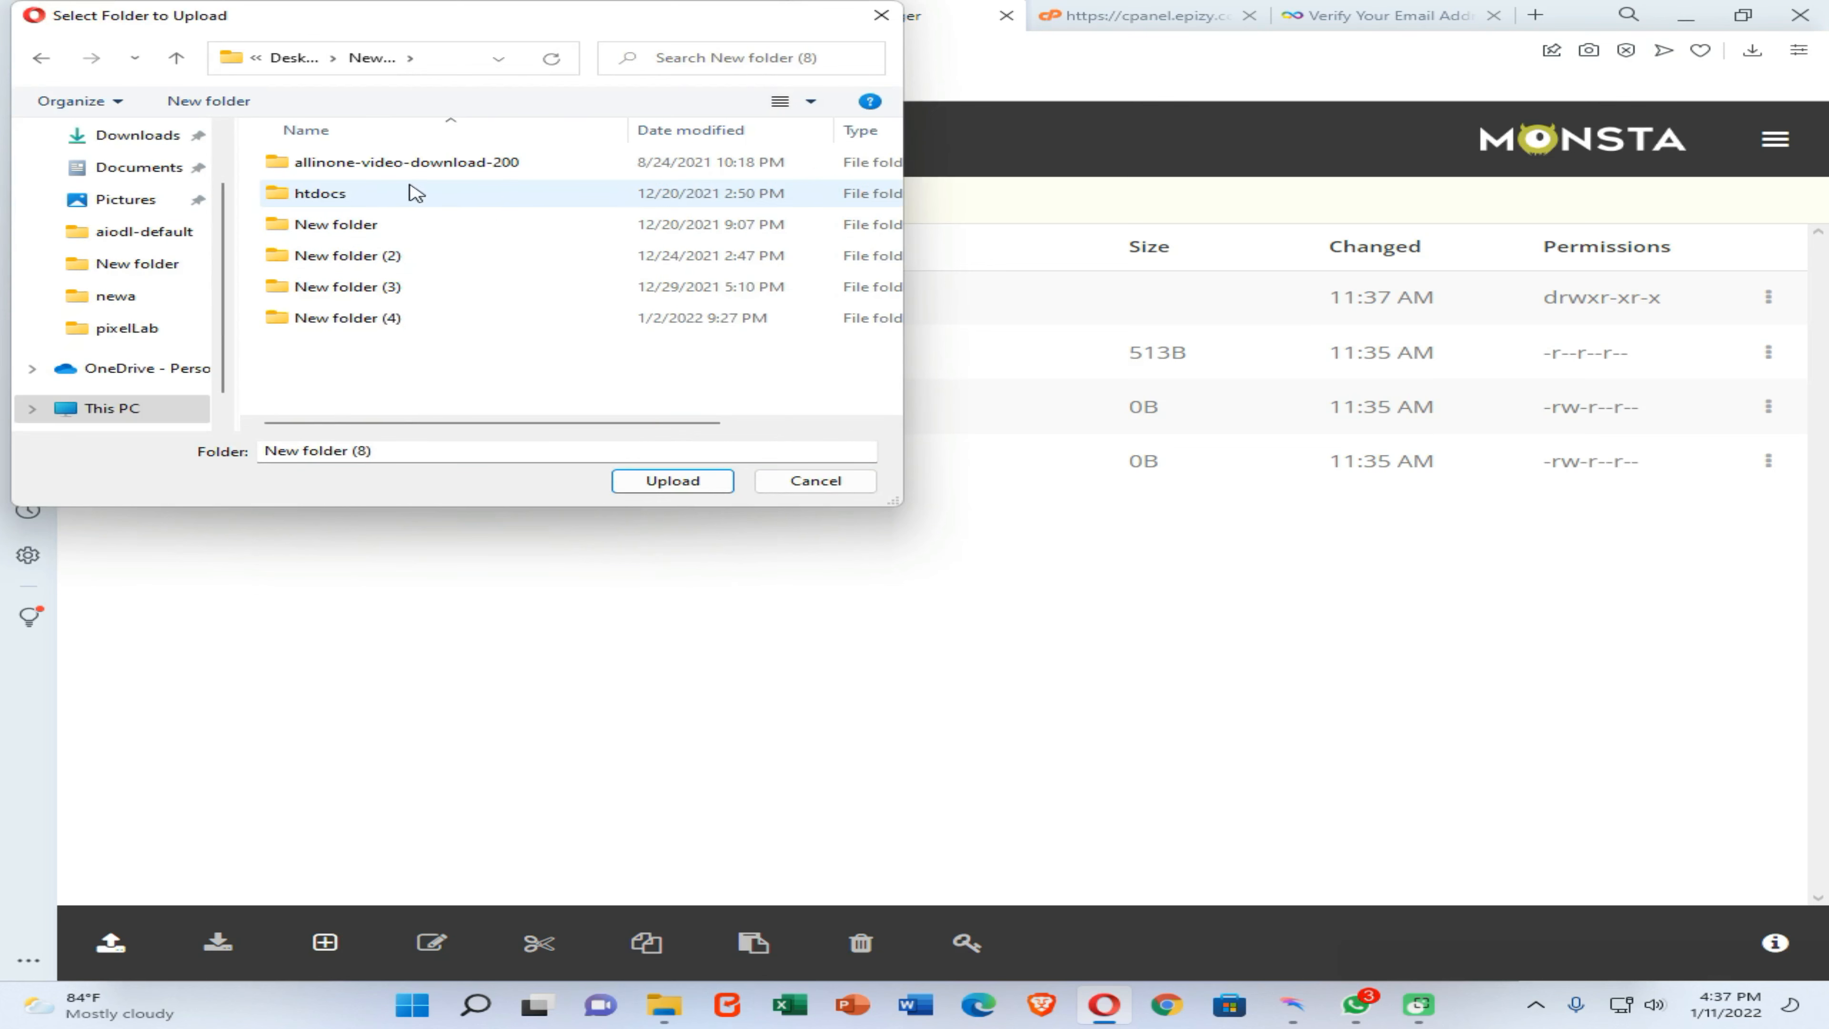
{"action": "left_click", "coordinate": [367, 196]}
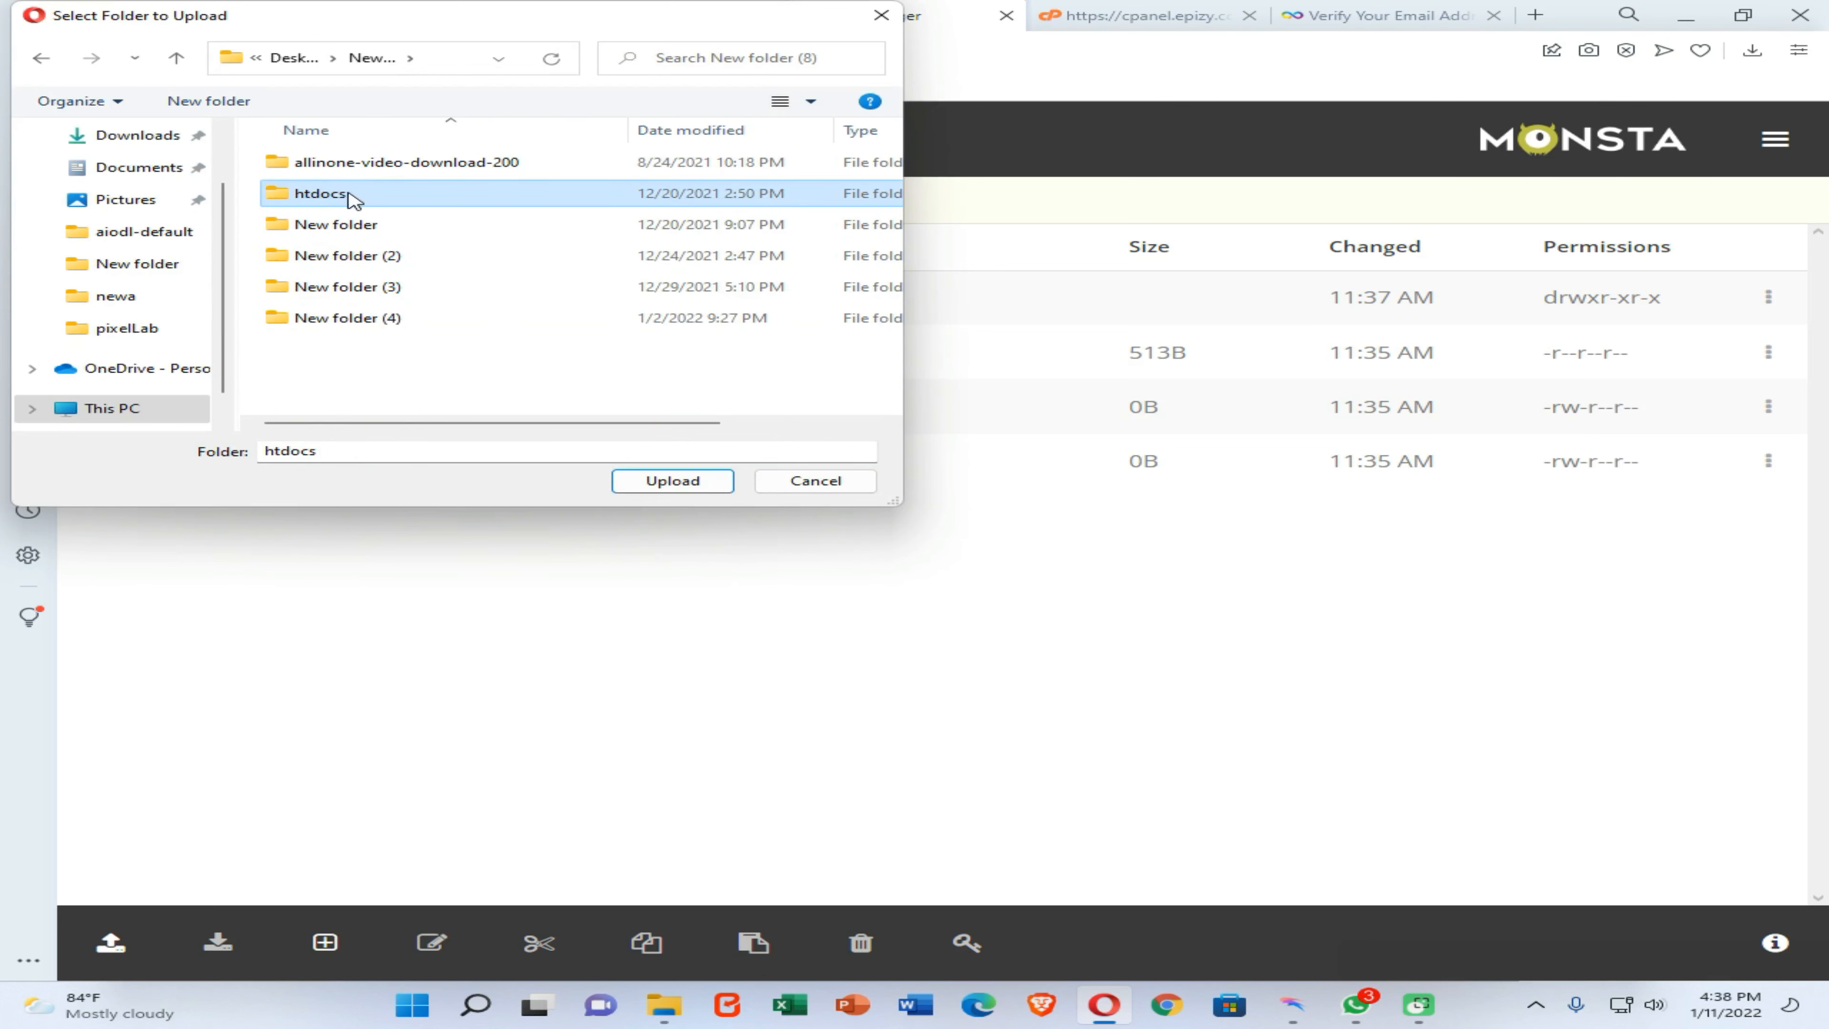
{"action": "left_click", "coordinate": [688, 484]}
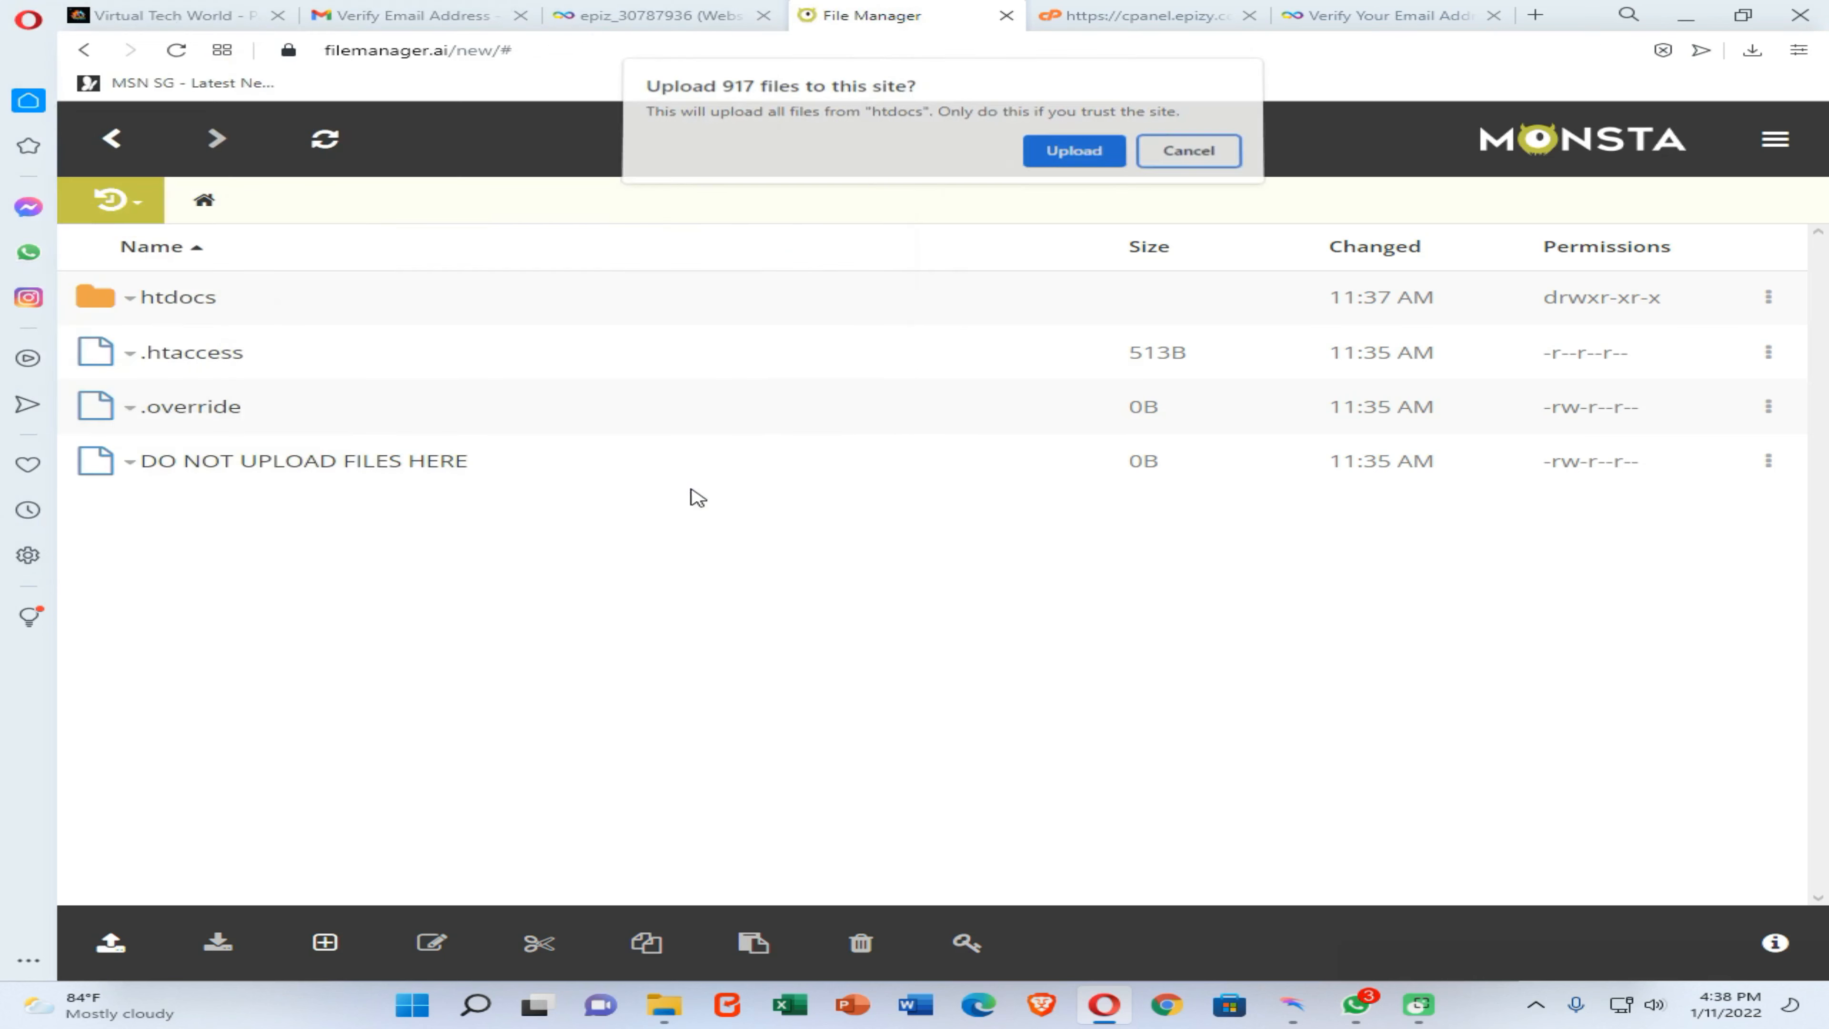
{"action": "left_click", "coordinate": [1096, 156]}
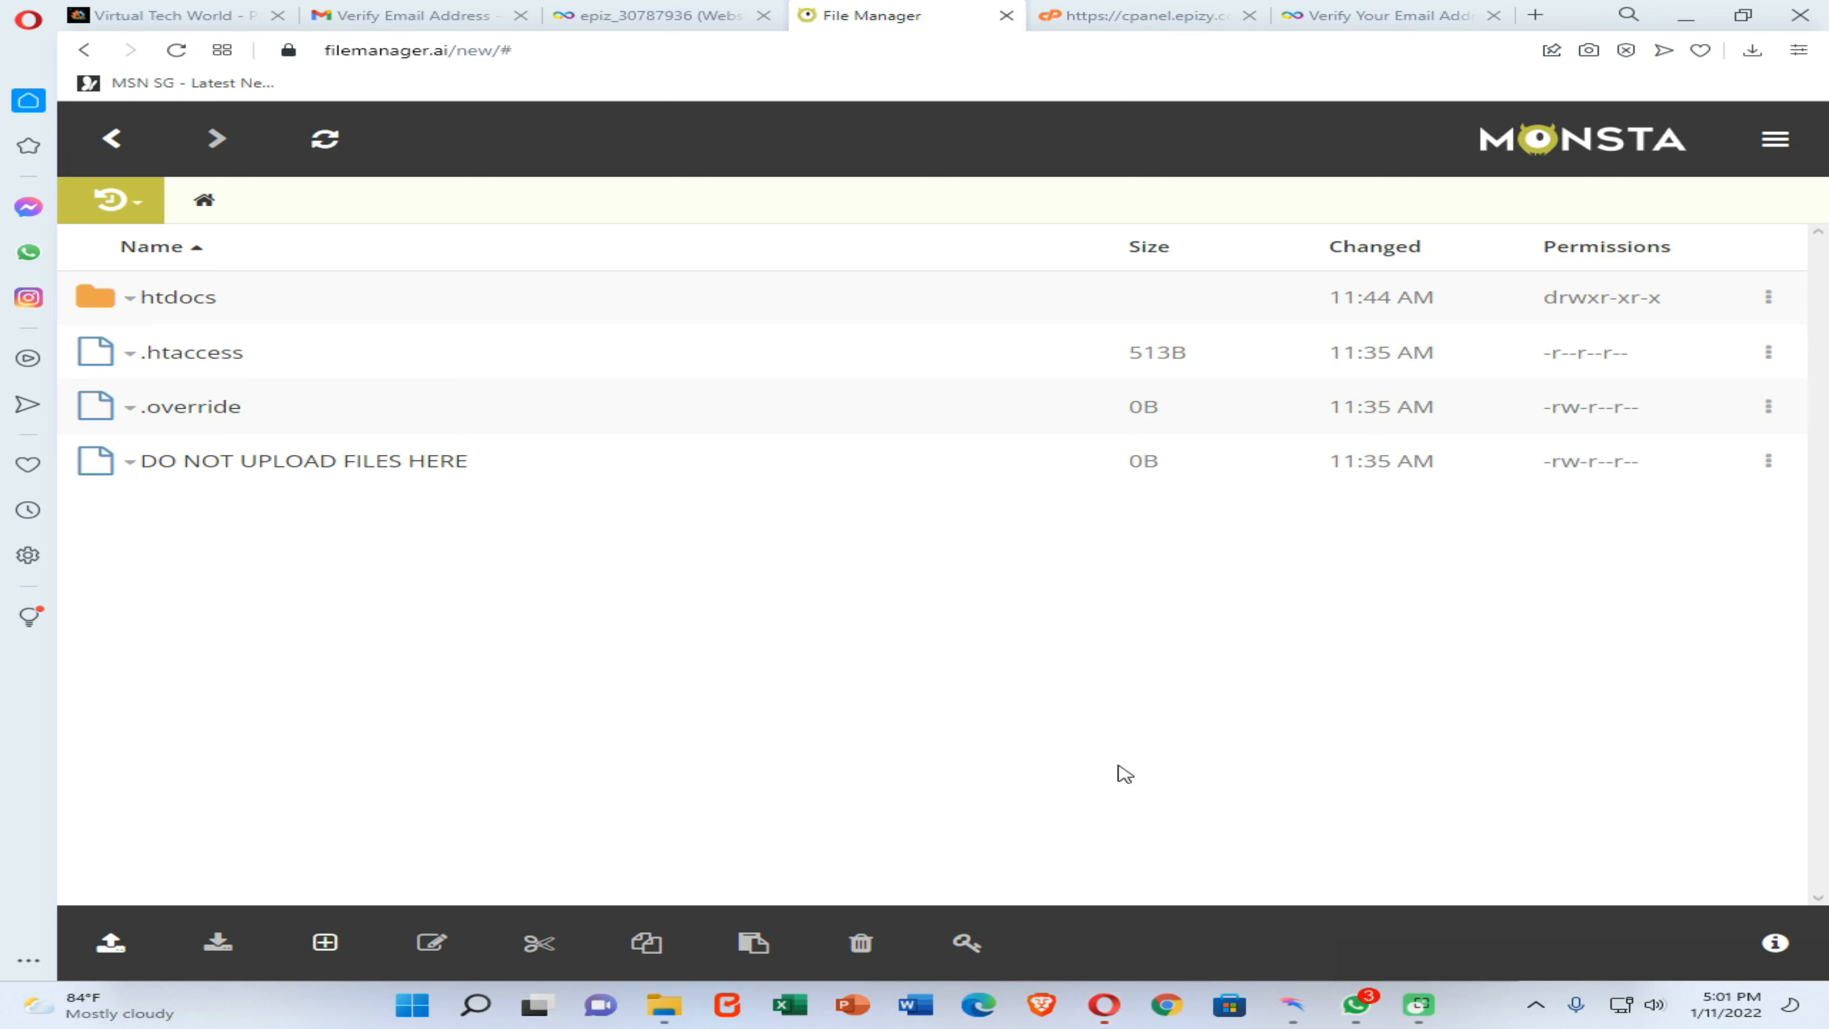
{"action": "left_click", "coordinate": [182, 312]}
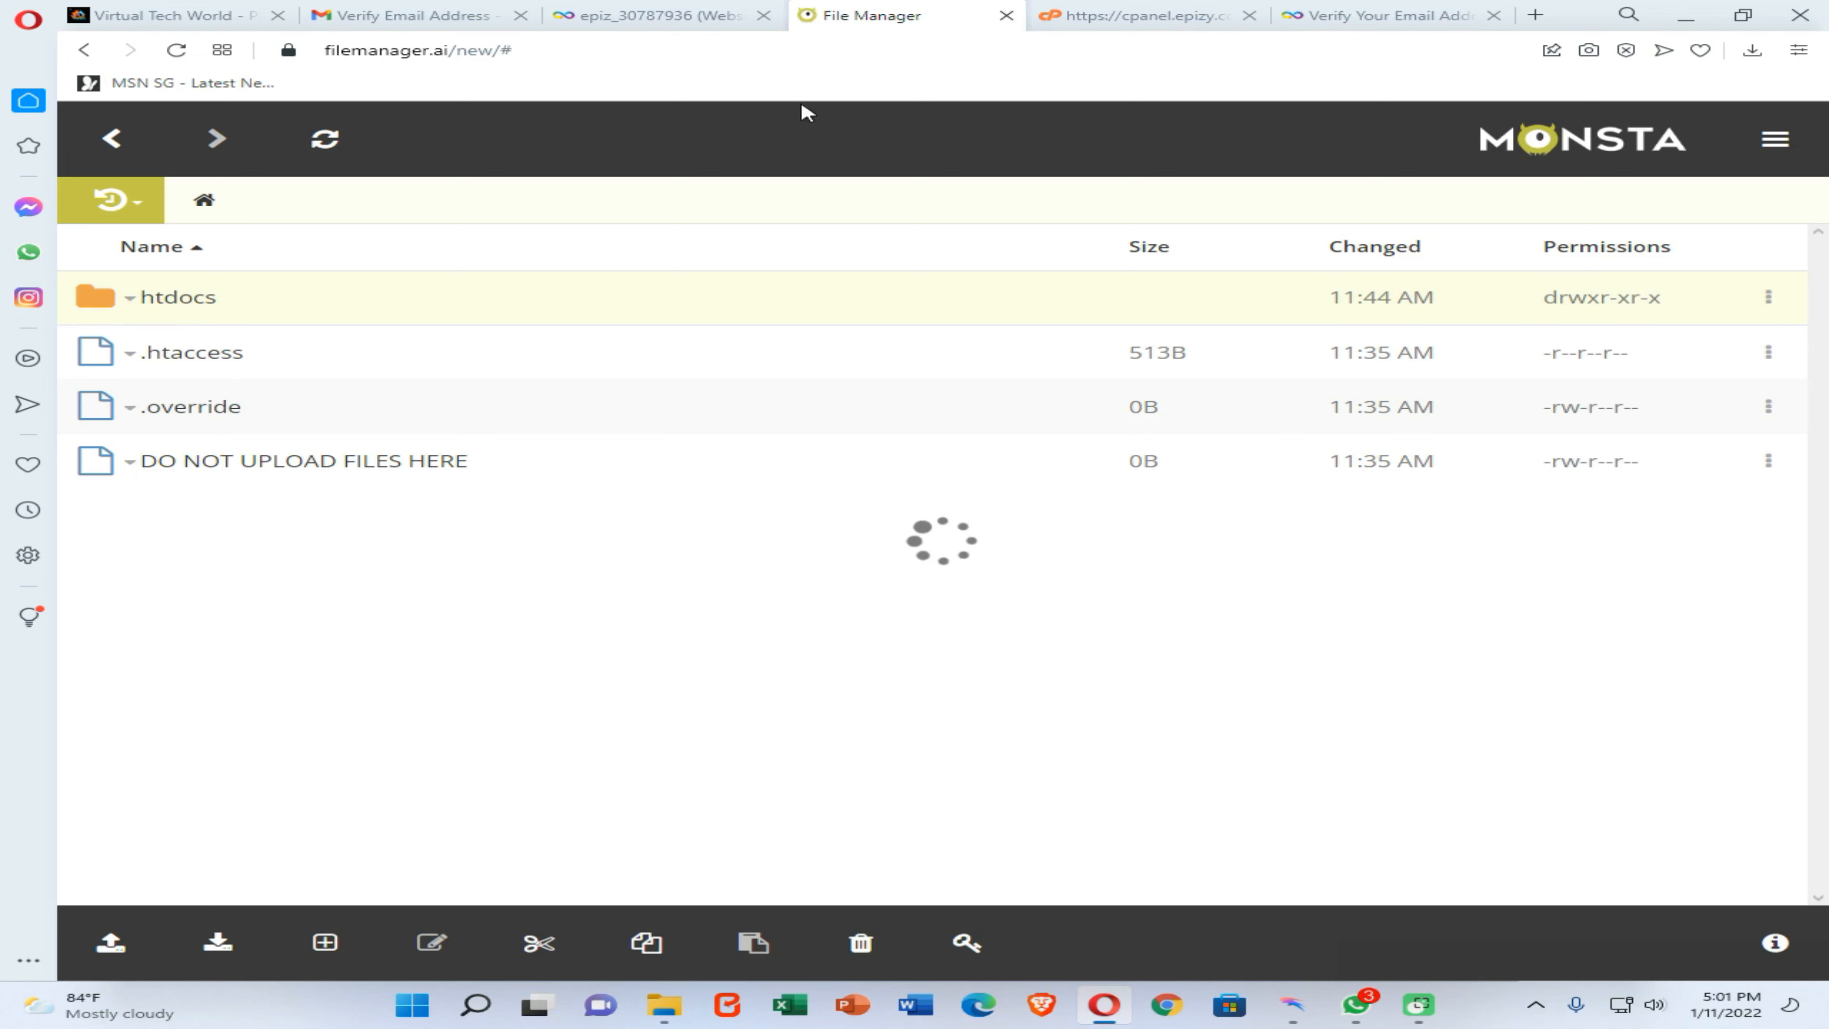
Create a MySQL database named aaa, producing epiz_30787936_aaa on sql104.epizy.com.
{"action": "left_click", "coordinate": [1136, 13]}
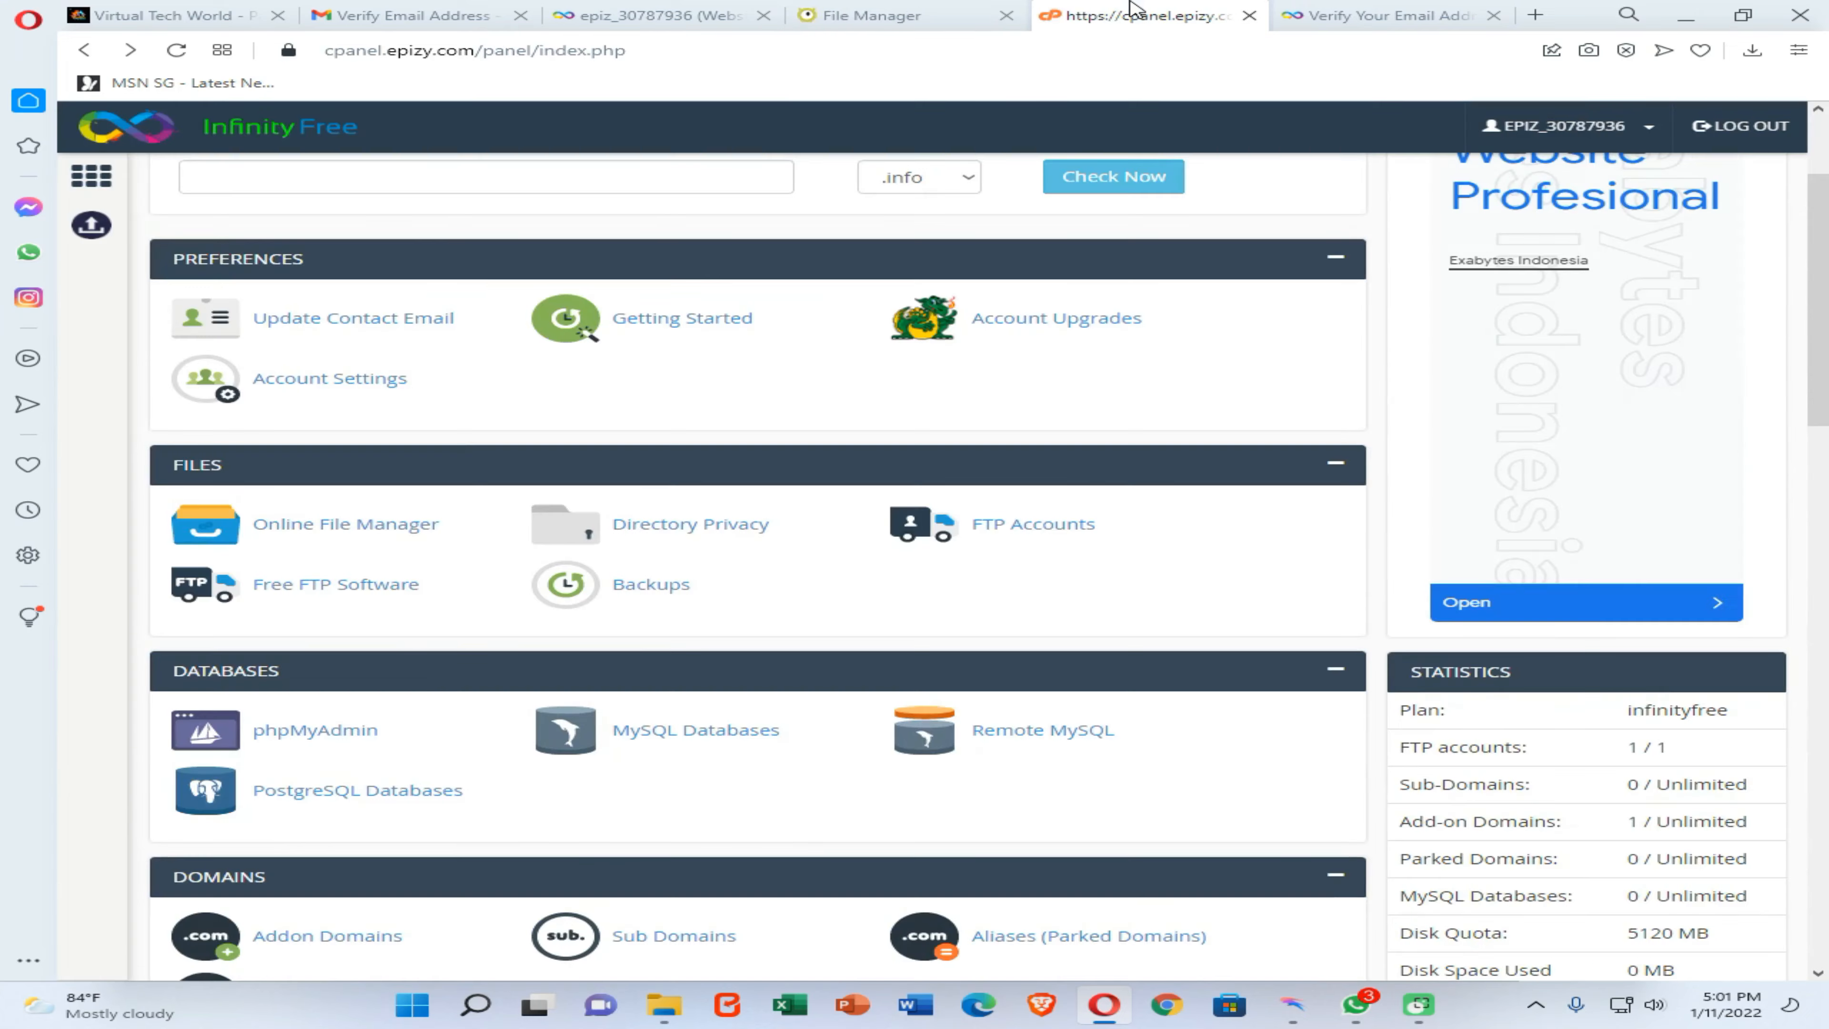
{"action": "scroll", "coordinate": [951, 656], "scroll_direction": "down", "scroll_amount": 3}
{"action": "scroll", "coordinate": [984, 667], "scroll_direction": "down", "scroll_amount": 2}
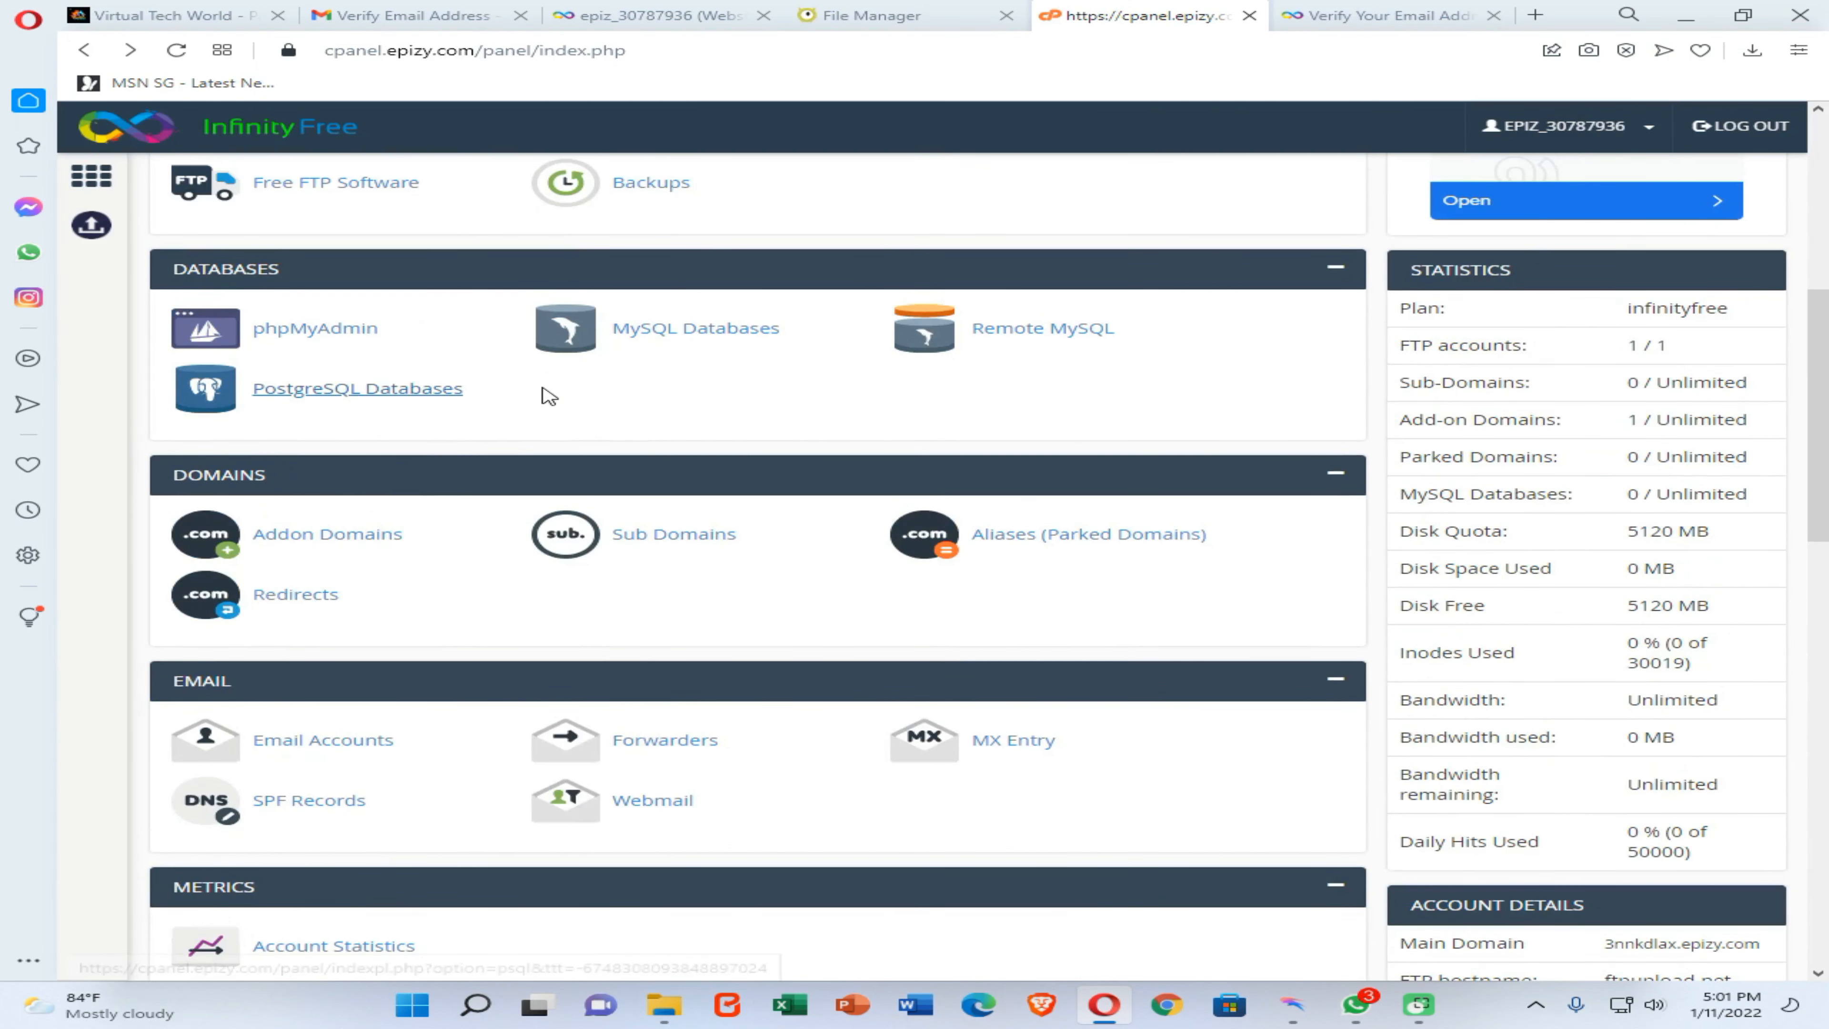
{"action": "scroll", "coordinate": [608, 577], "scroll_direction": "up", "scroll_amount": 3}
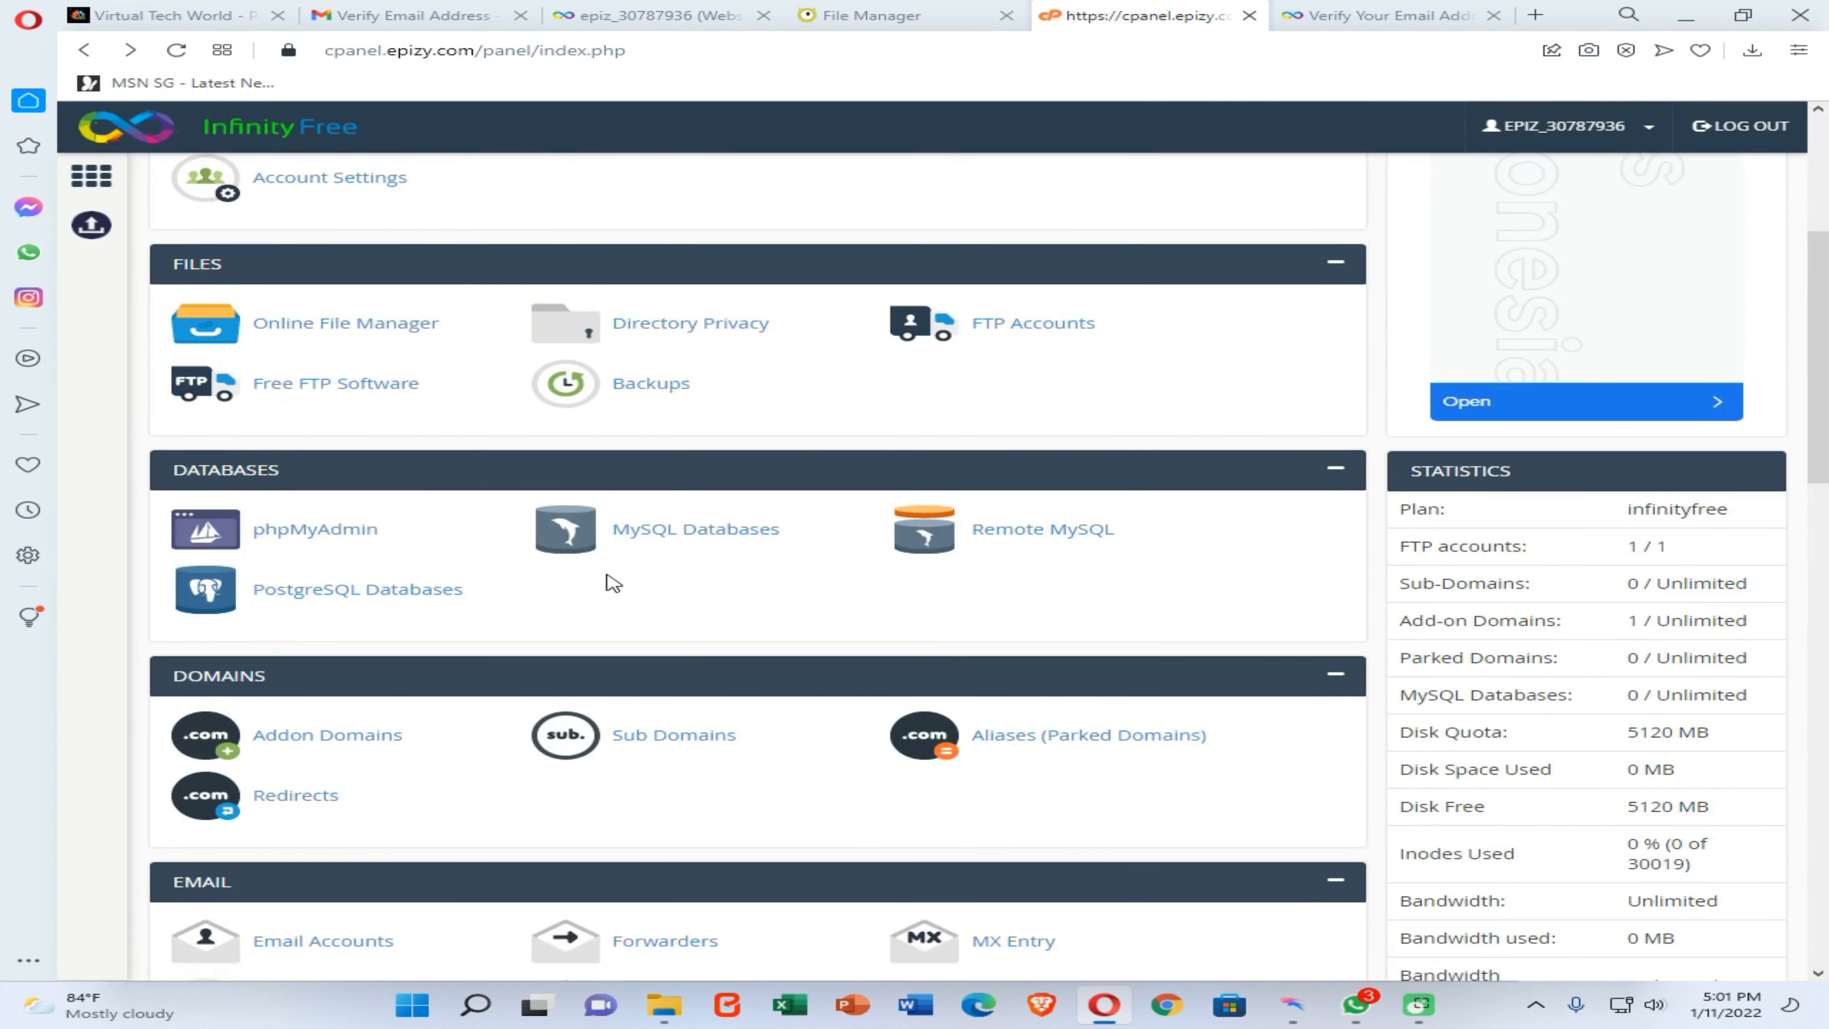
{"action": "left_click", "coordinate": [704, 546]}
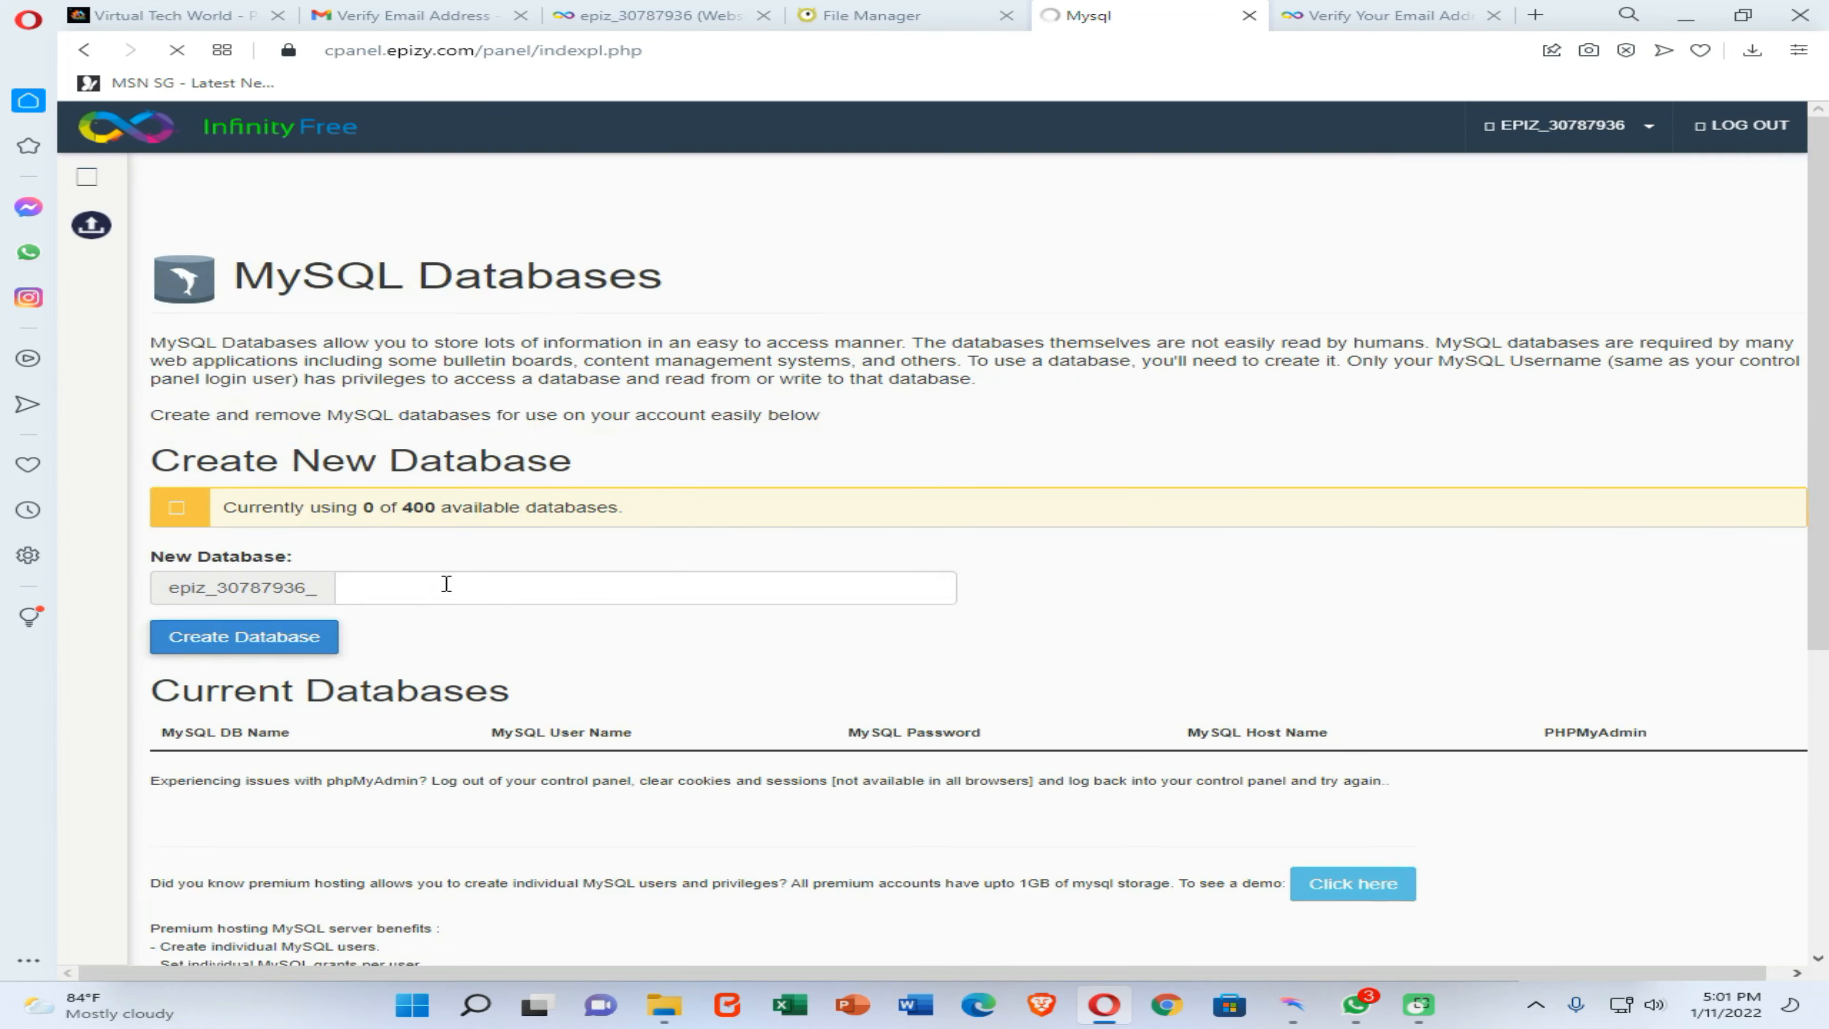
{"action": "left_click", "coordinate": [428, 592]}
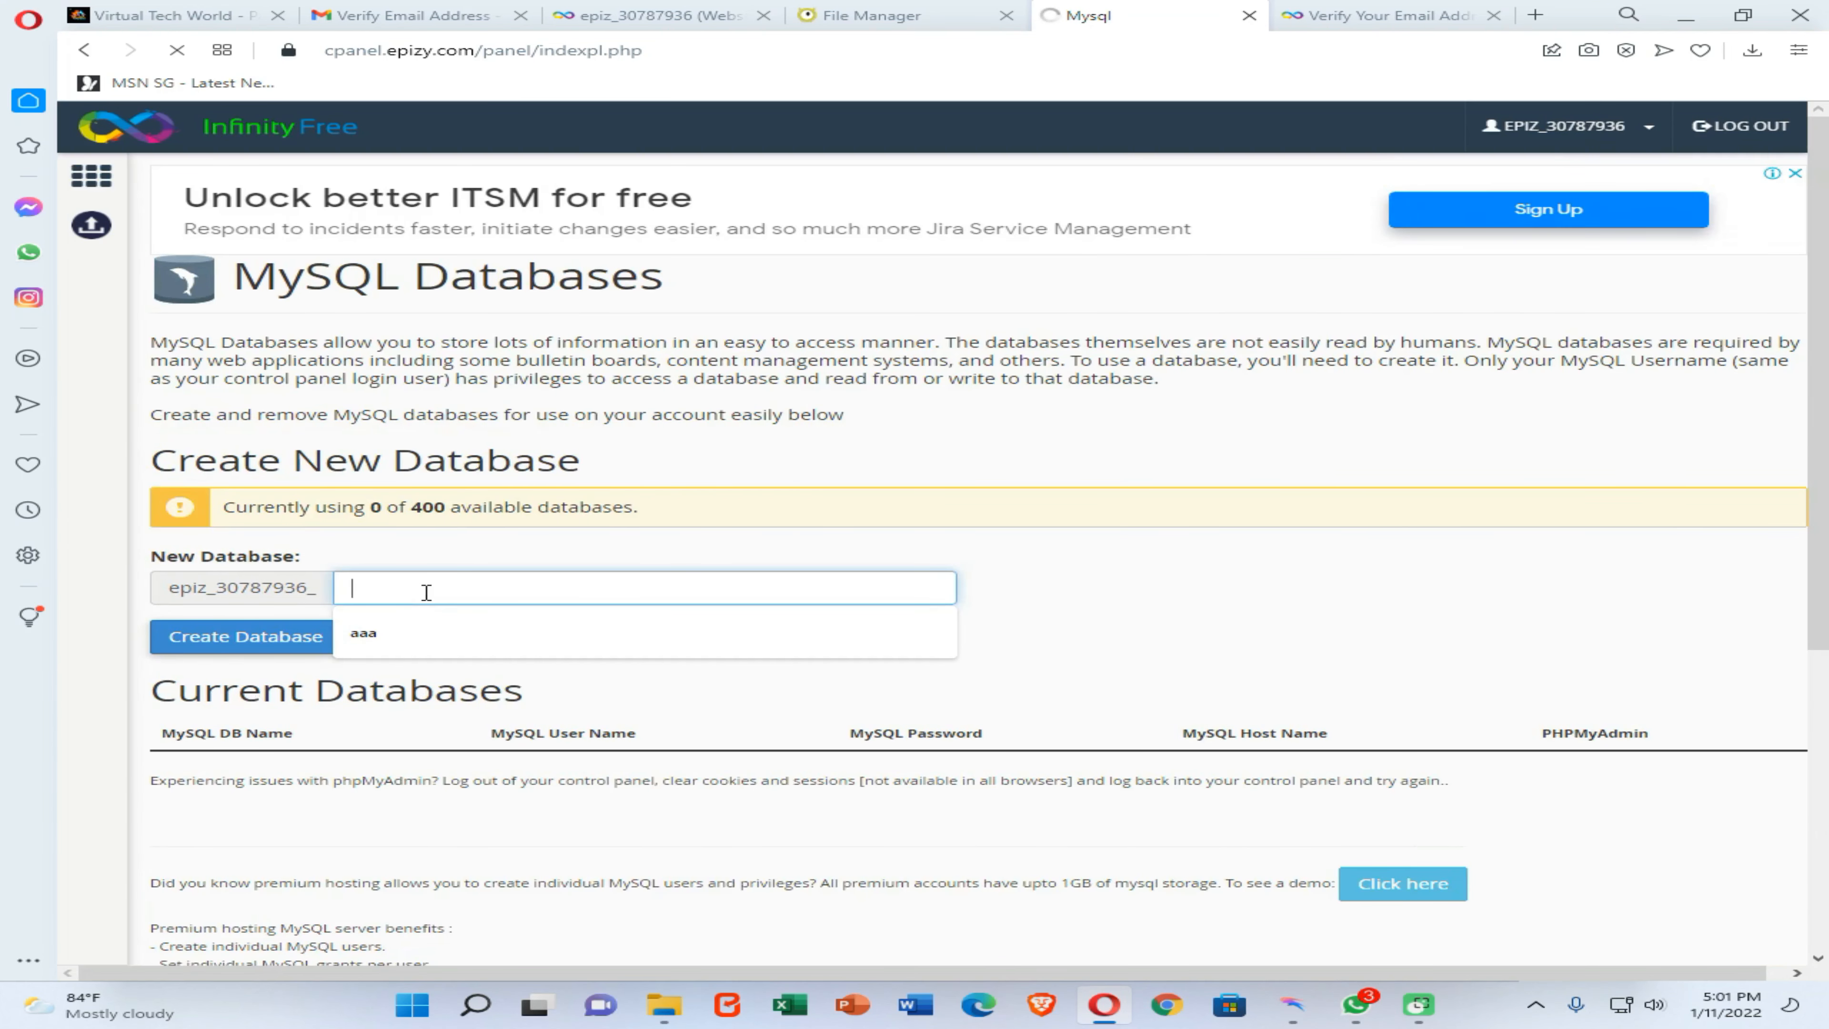
{"action": "left_click", "coordinate": [364, 633]}
{"action": "left_click", "coordinate": [257, 639]}
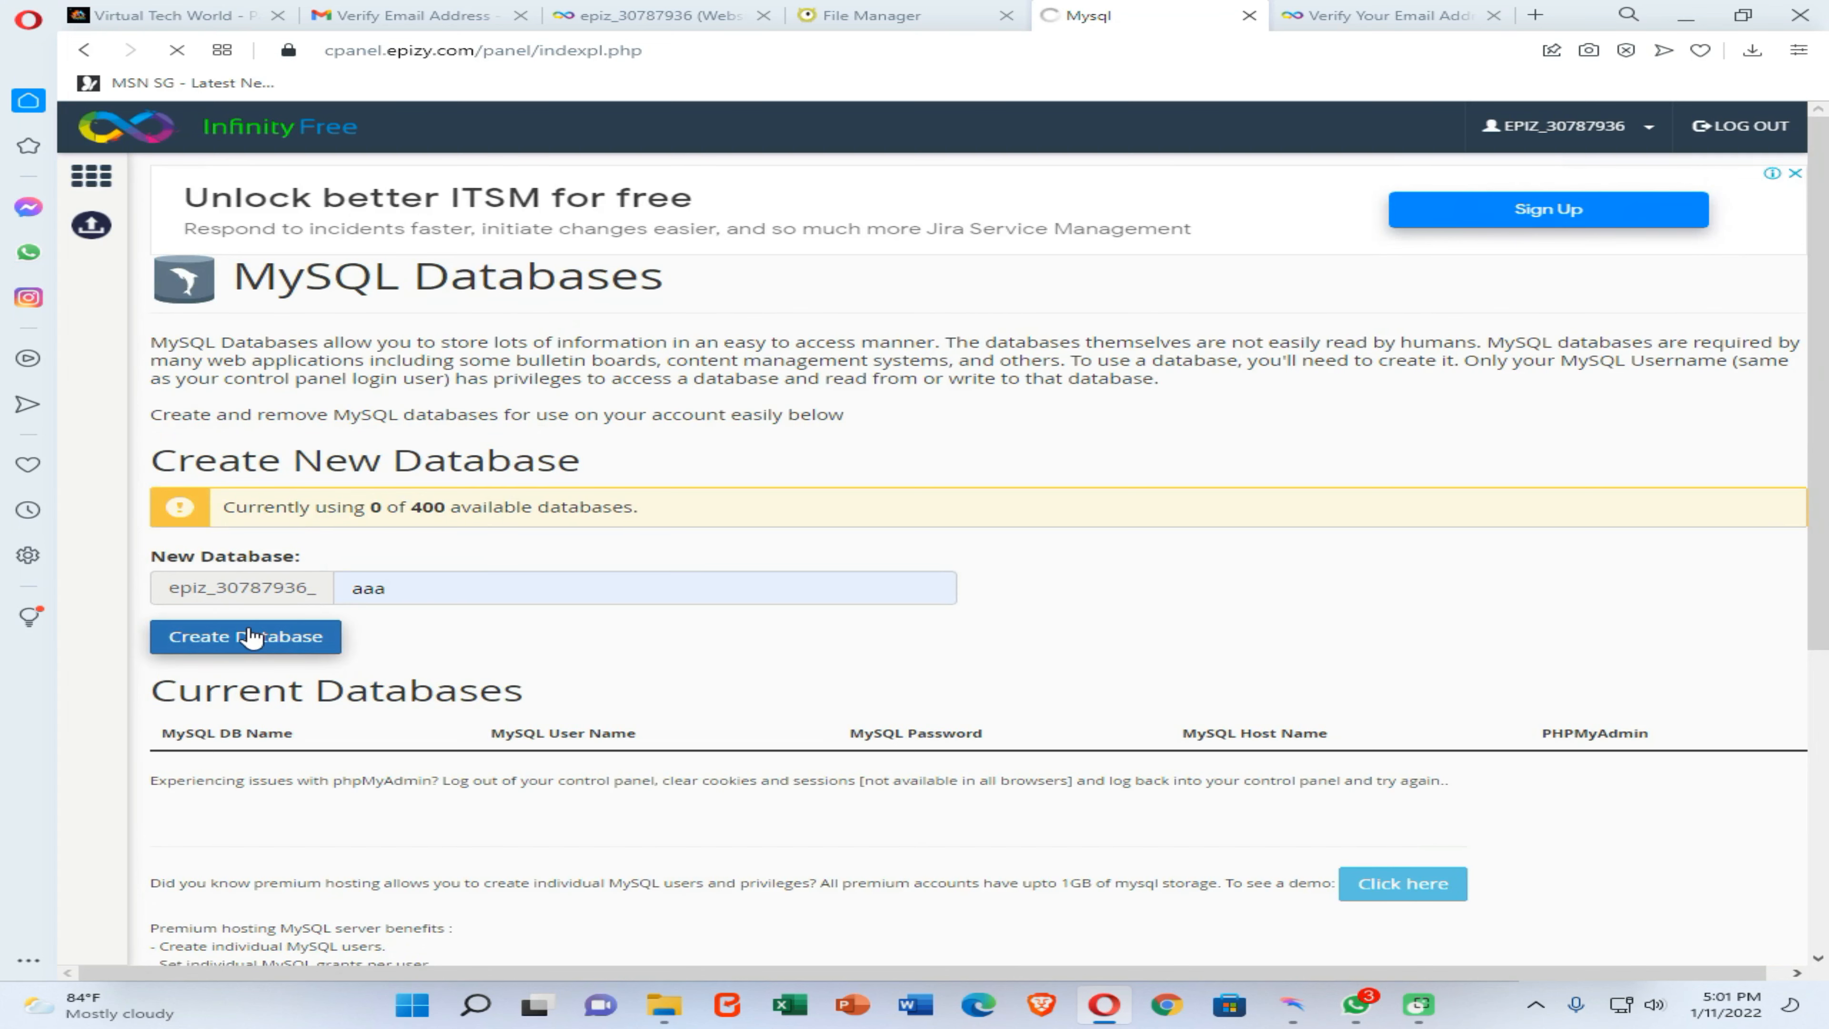
{"action": "scroll", "coordinate": [652, 897], "scroll_direction": "down", "scroll_amount": 5}
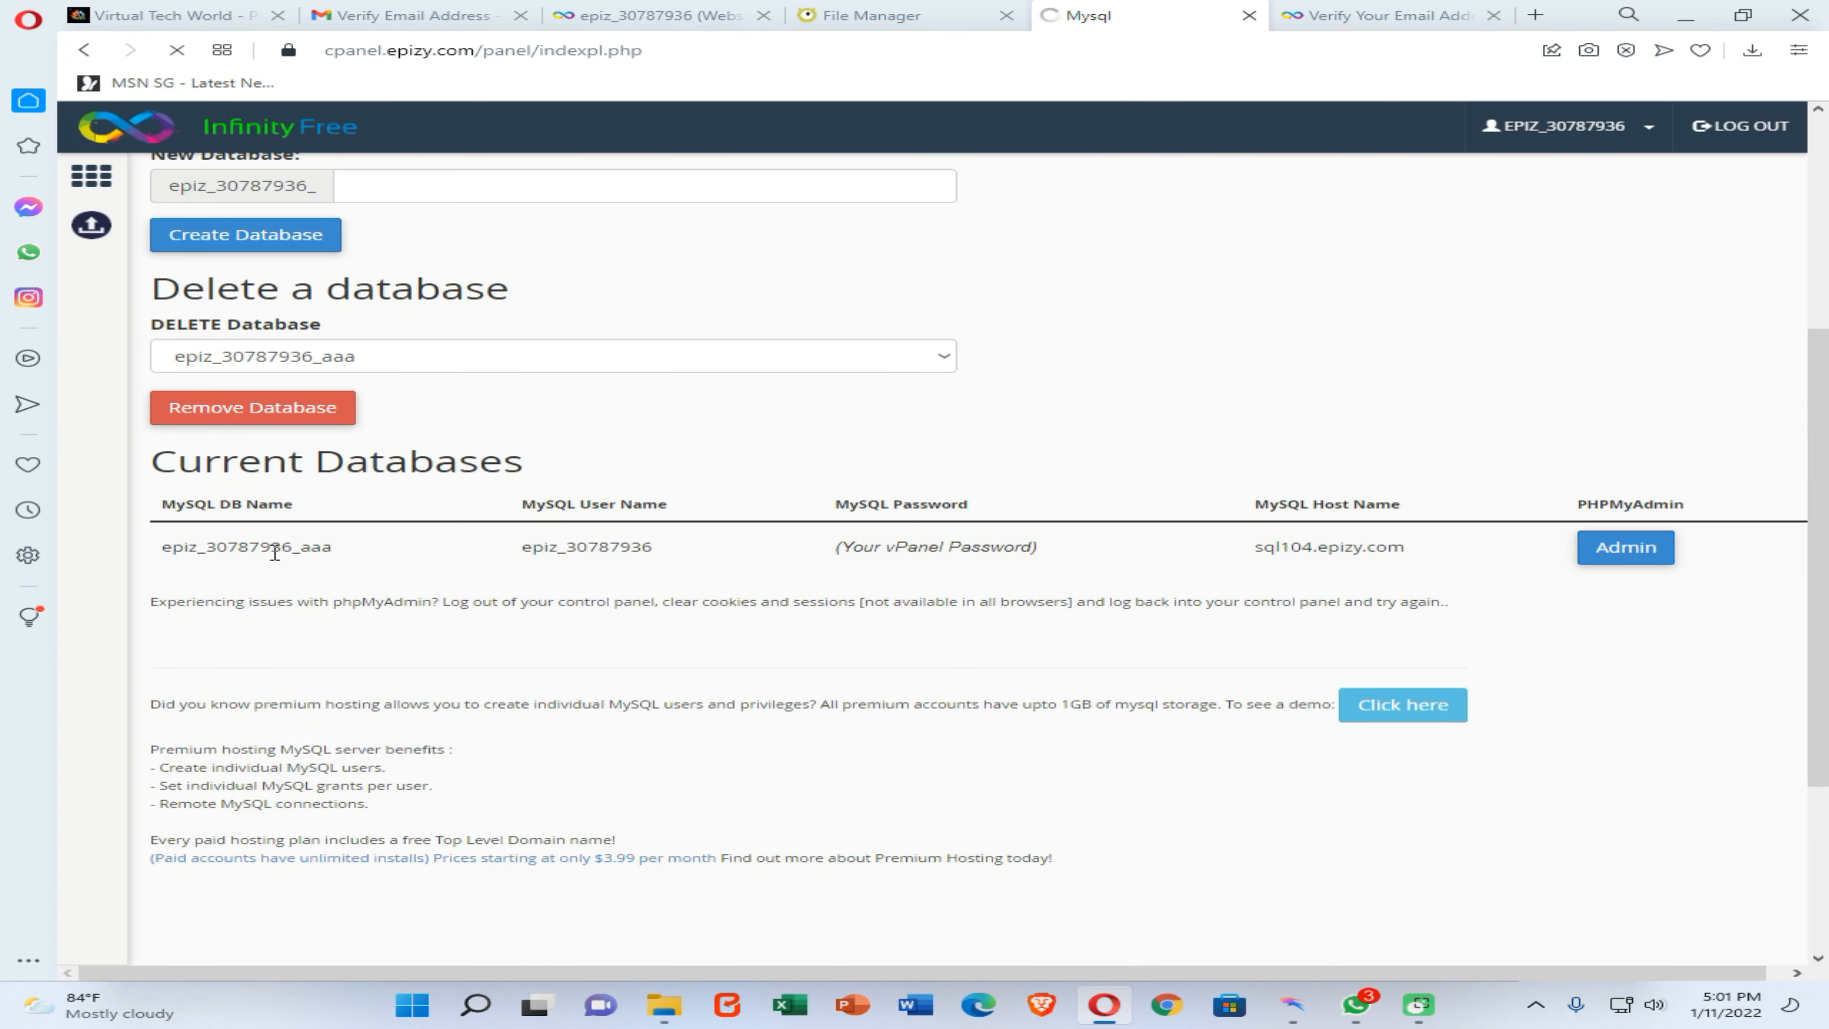
Open the fbdown.rf.gd site from the hosting account details.
{"action": "left_click", "coordinate": [652, 15]}
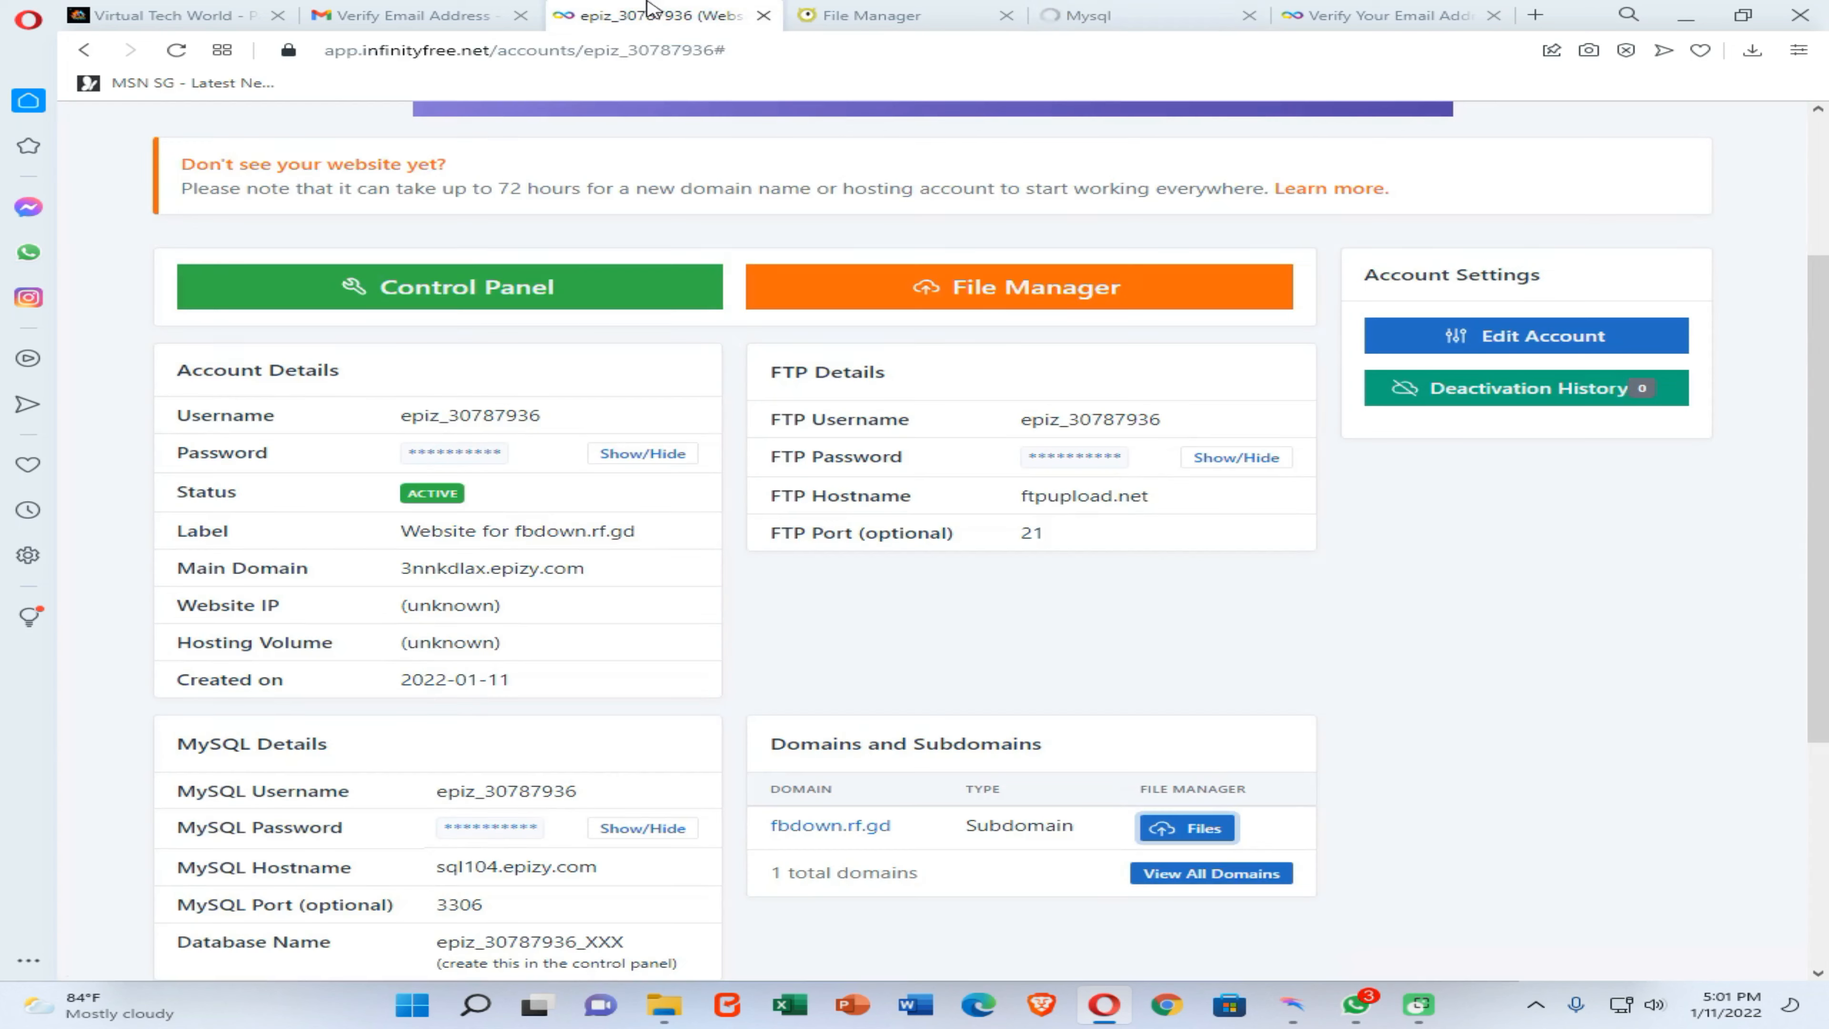
{"action": "scroll", "coordinate": [606, 358], "scroll_direction": "up", "scroll_amount": 3}
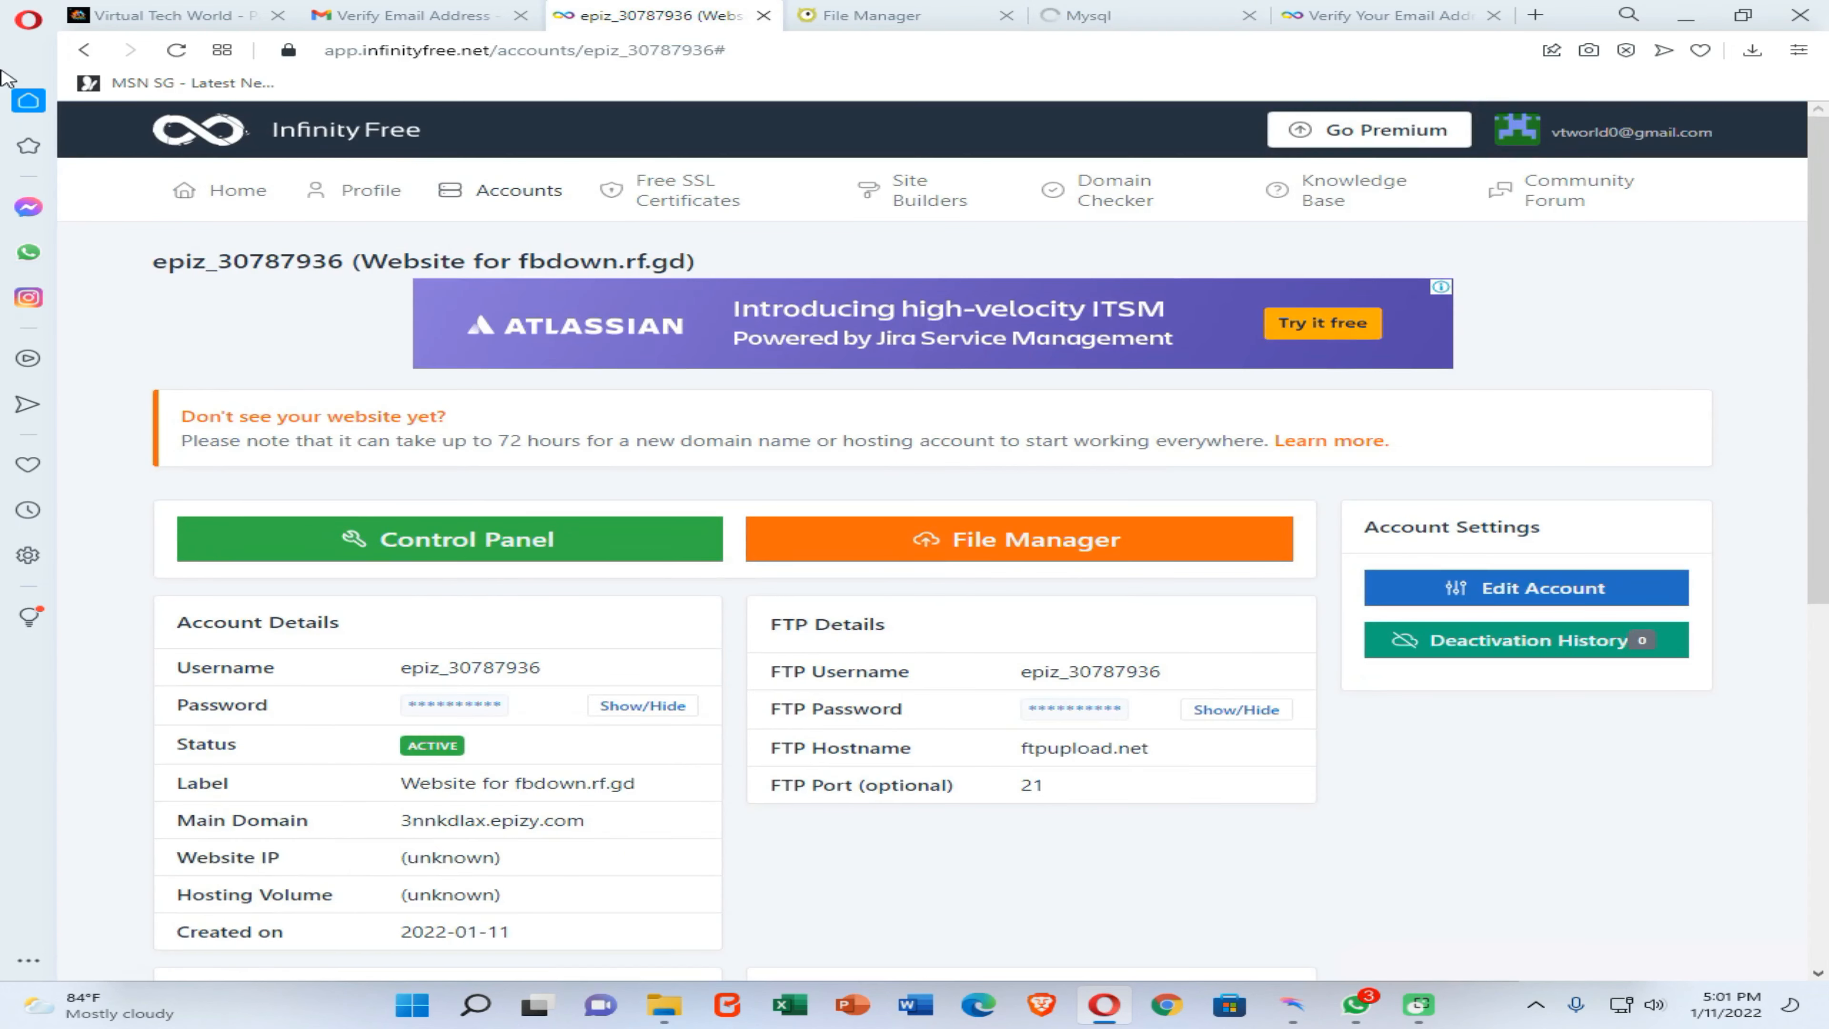
{"action": "scroll", "coordinate": [621, 588], "scroll_direction": "down", "scroll_amount": 5}
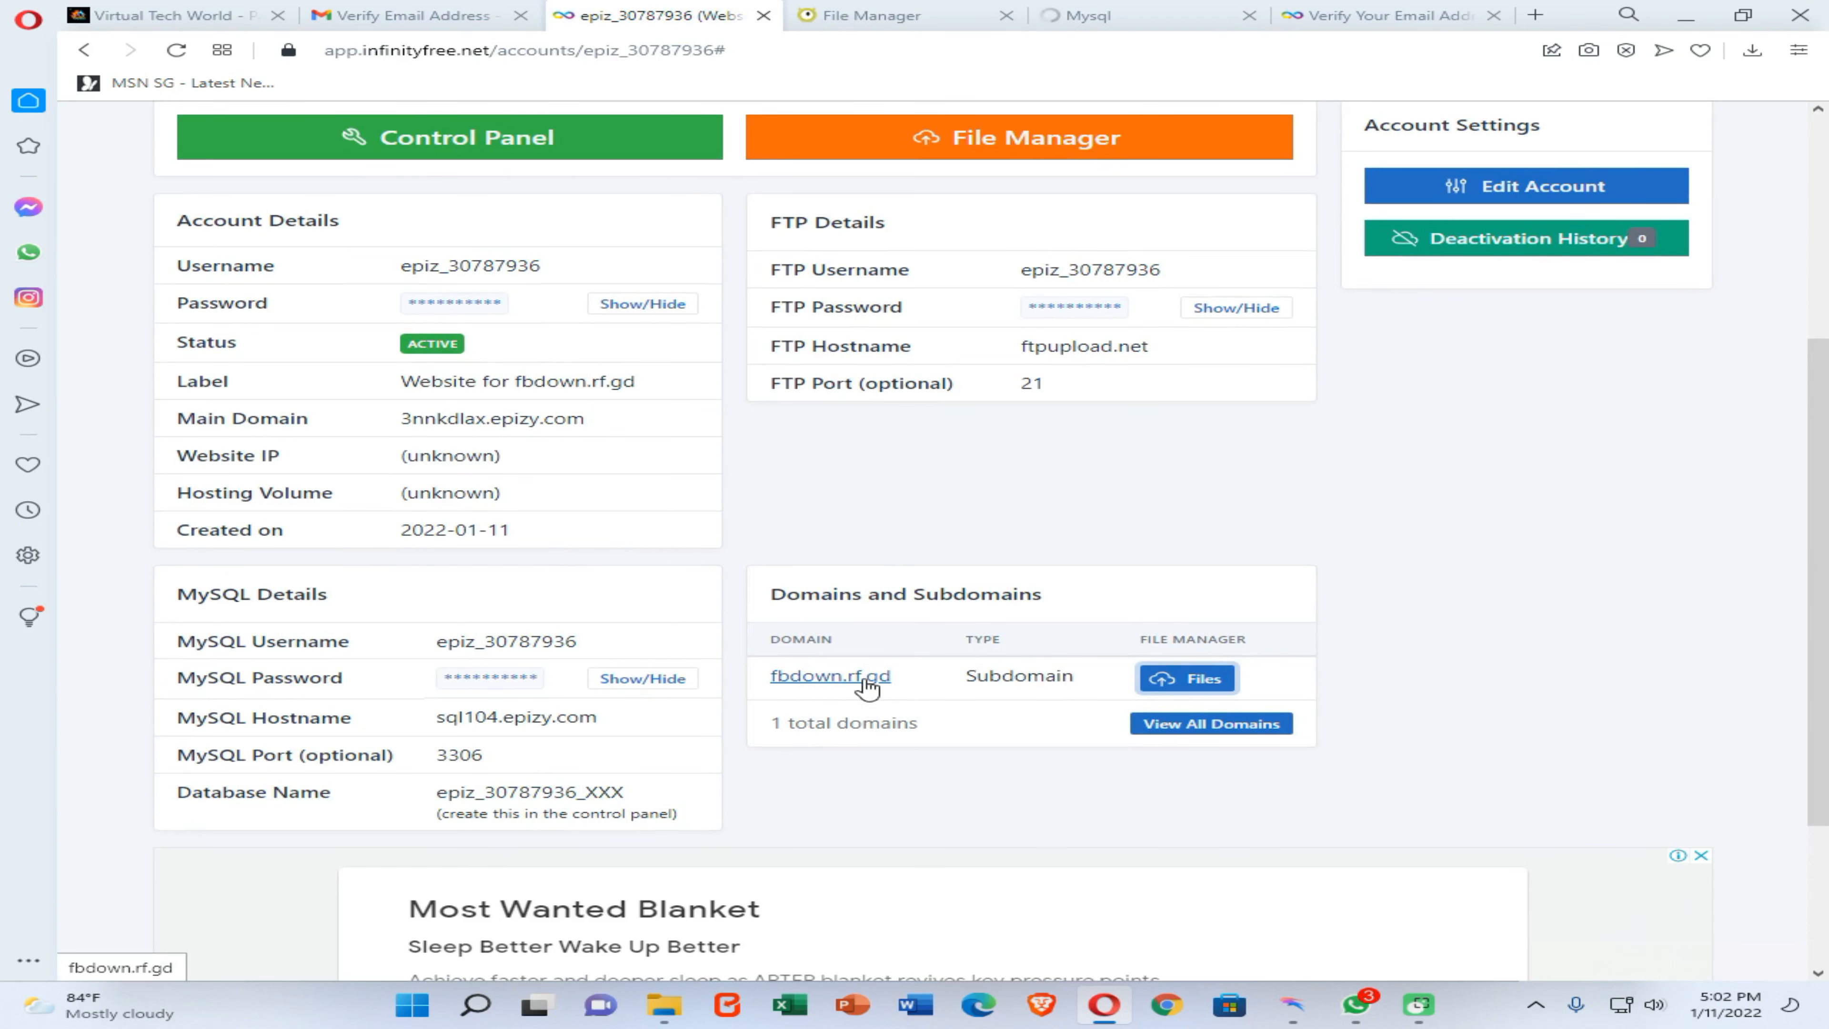
{"action": "left_click", "coordinate": [842, 678]}
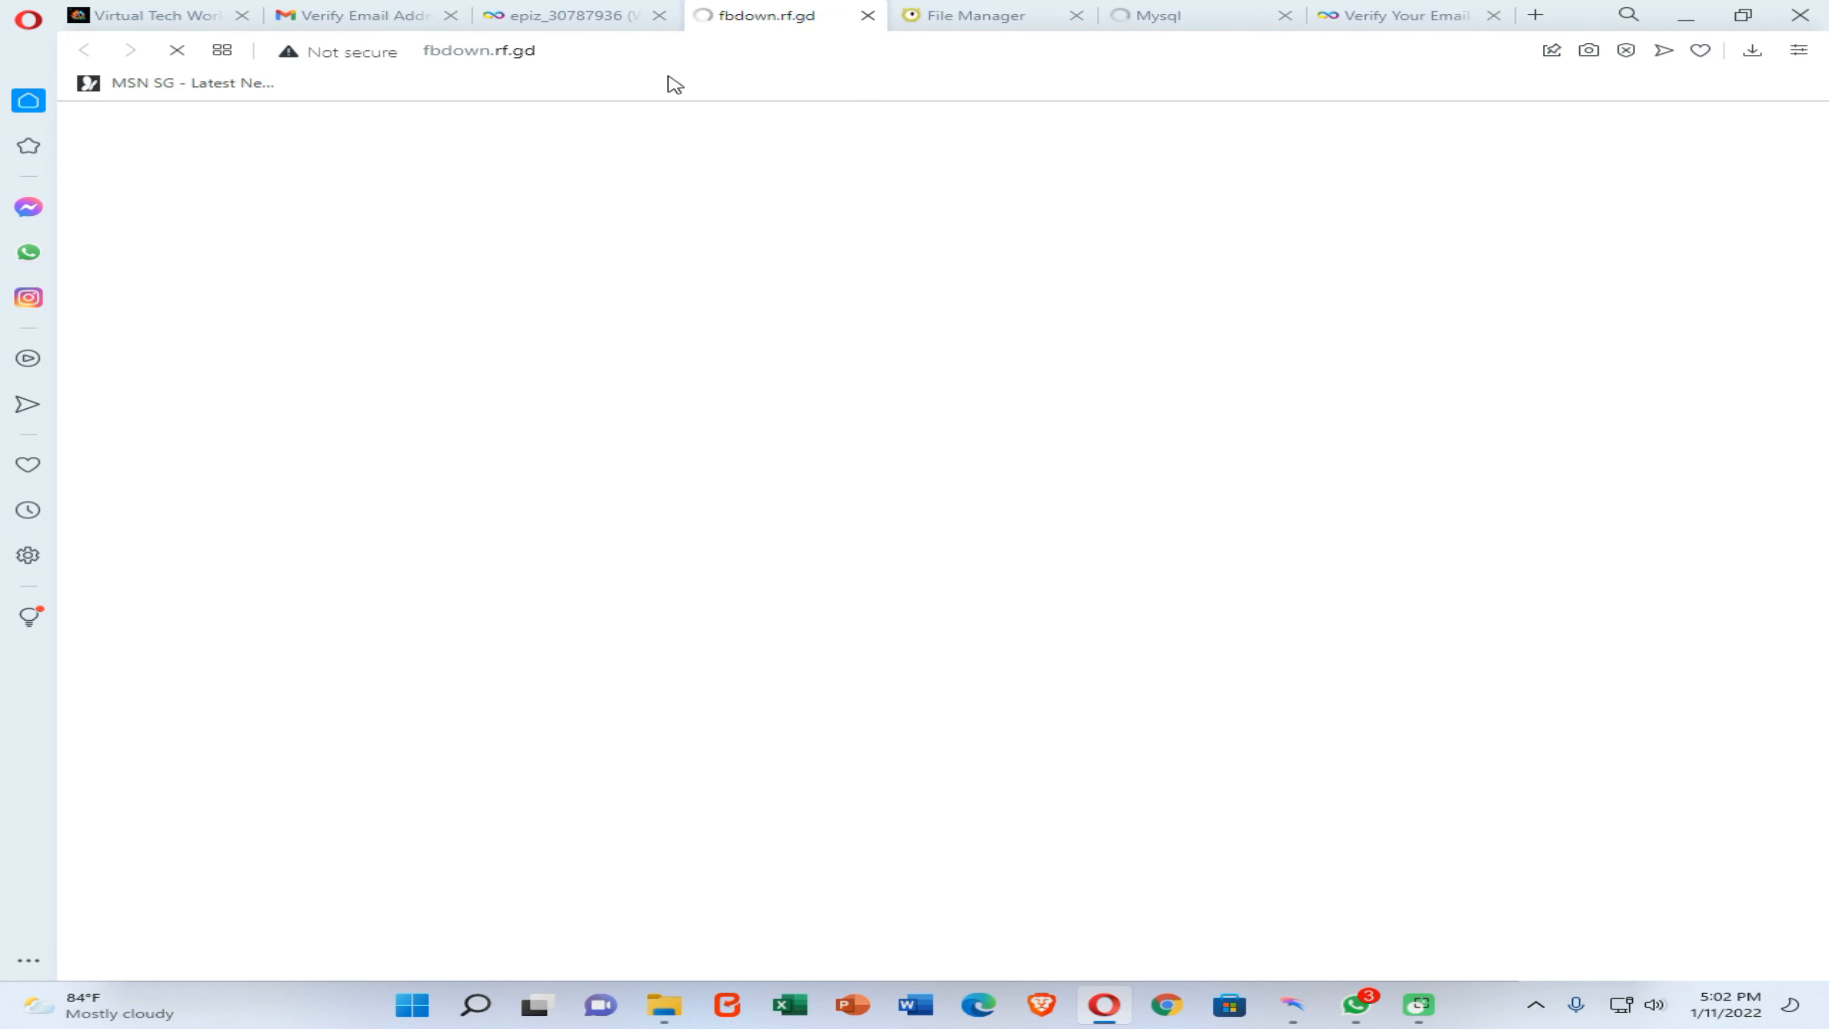
Replace ?i=1 with install.php in the address to load the AIO Video Downloader installer.
{"action": "left_click", "coordinate": [694, 54]}
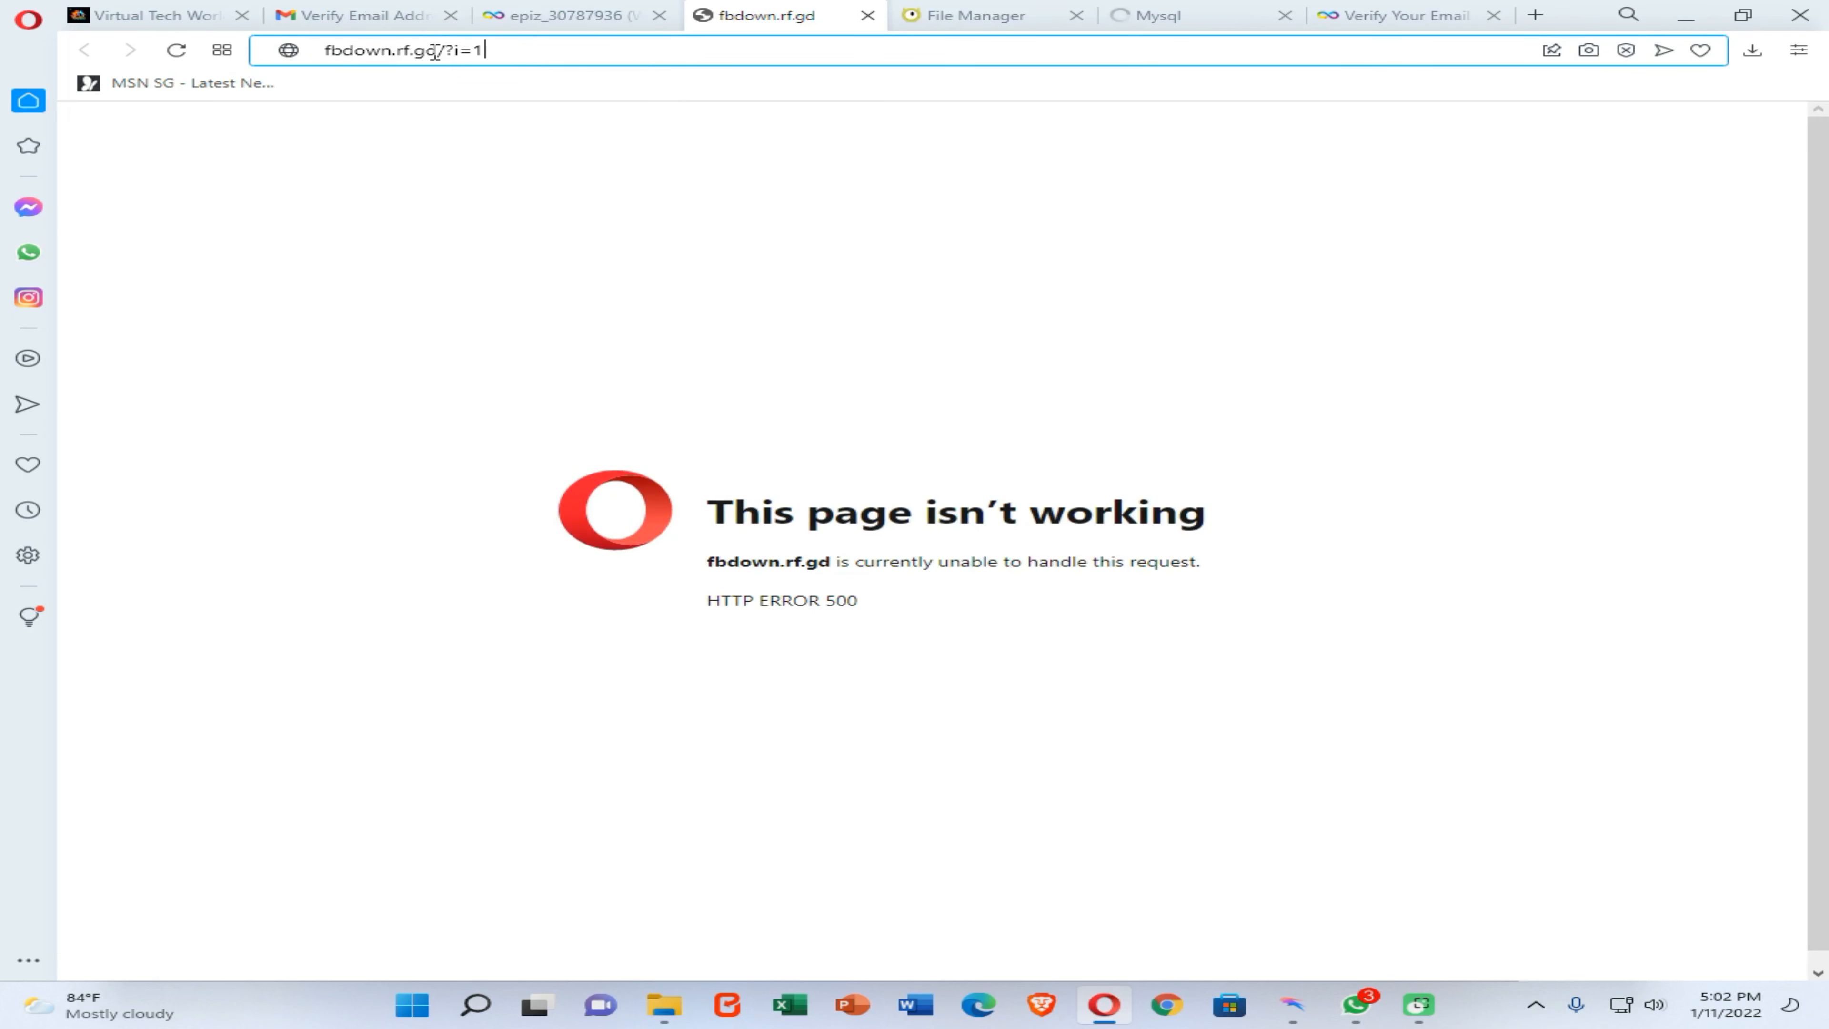
{"action": "left_click_drag", "start_coordinate": [445, 50], "coordinate": [560, 49]}
{"action": "type", "text": "insta"}
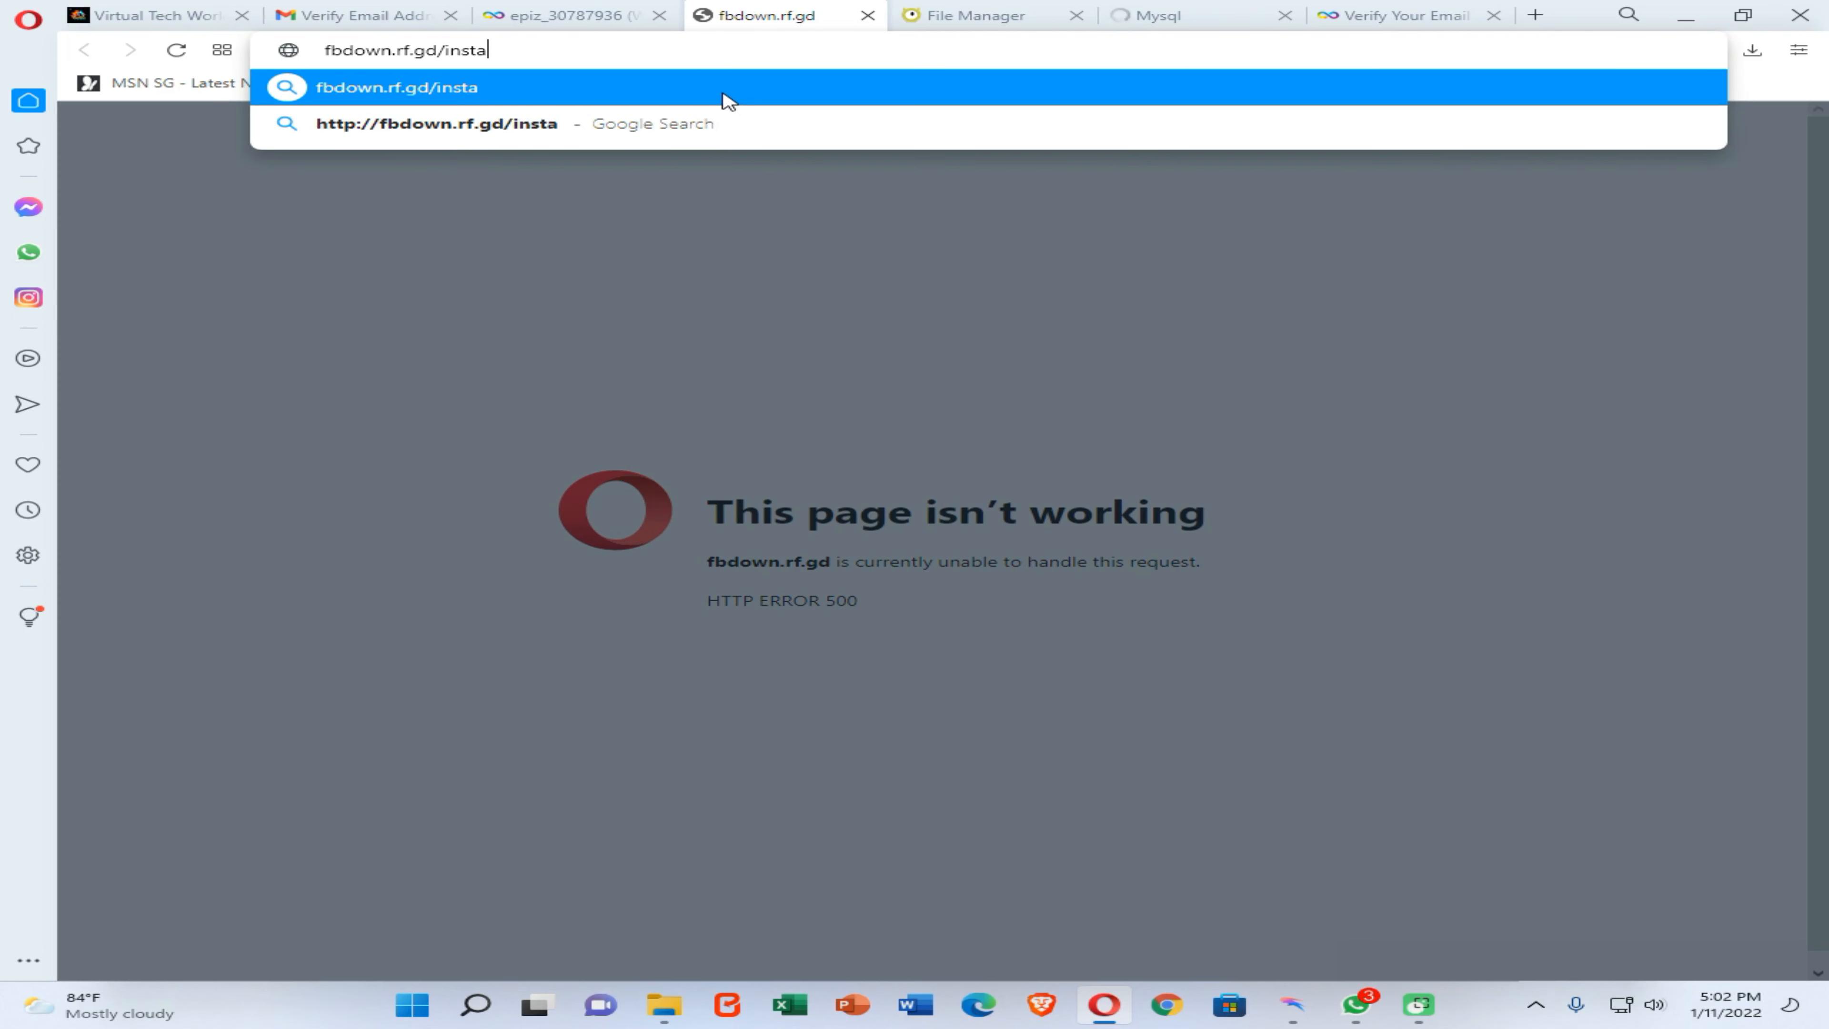
{"action": "type", "text": "ll.p"}
{"action": "key", "text": "BackSpace"}
{"action": "type", "text": "php"}
{"action": "key", "text": "Return"}
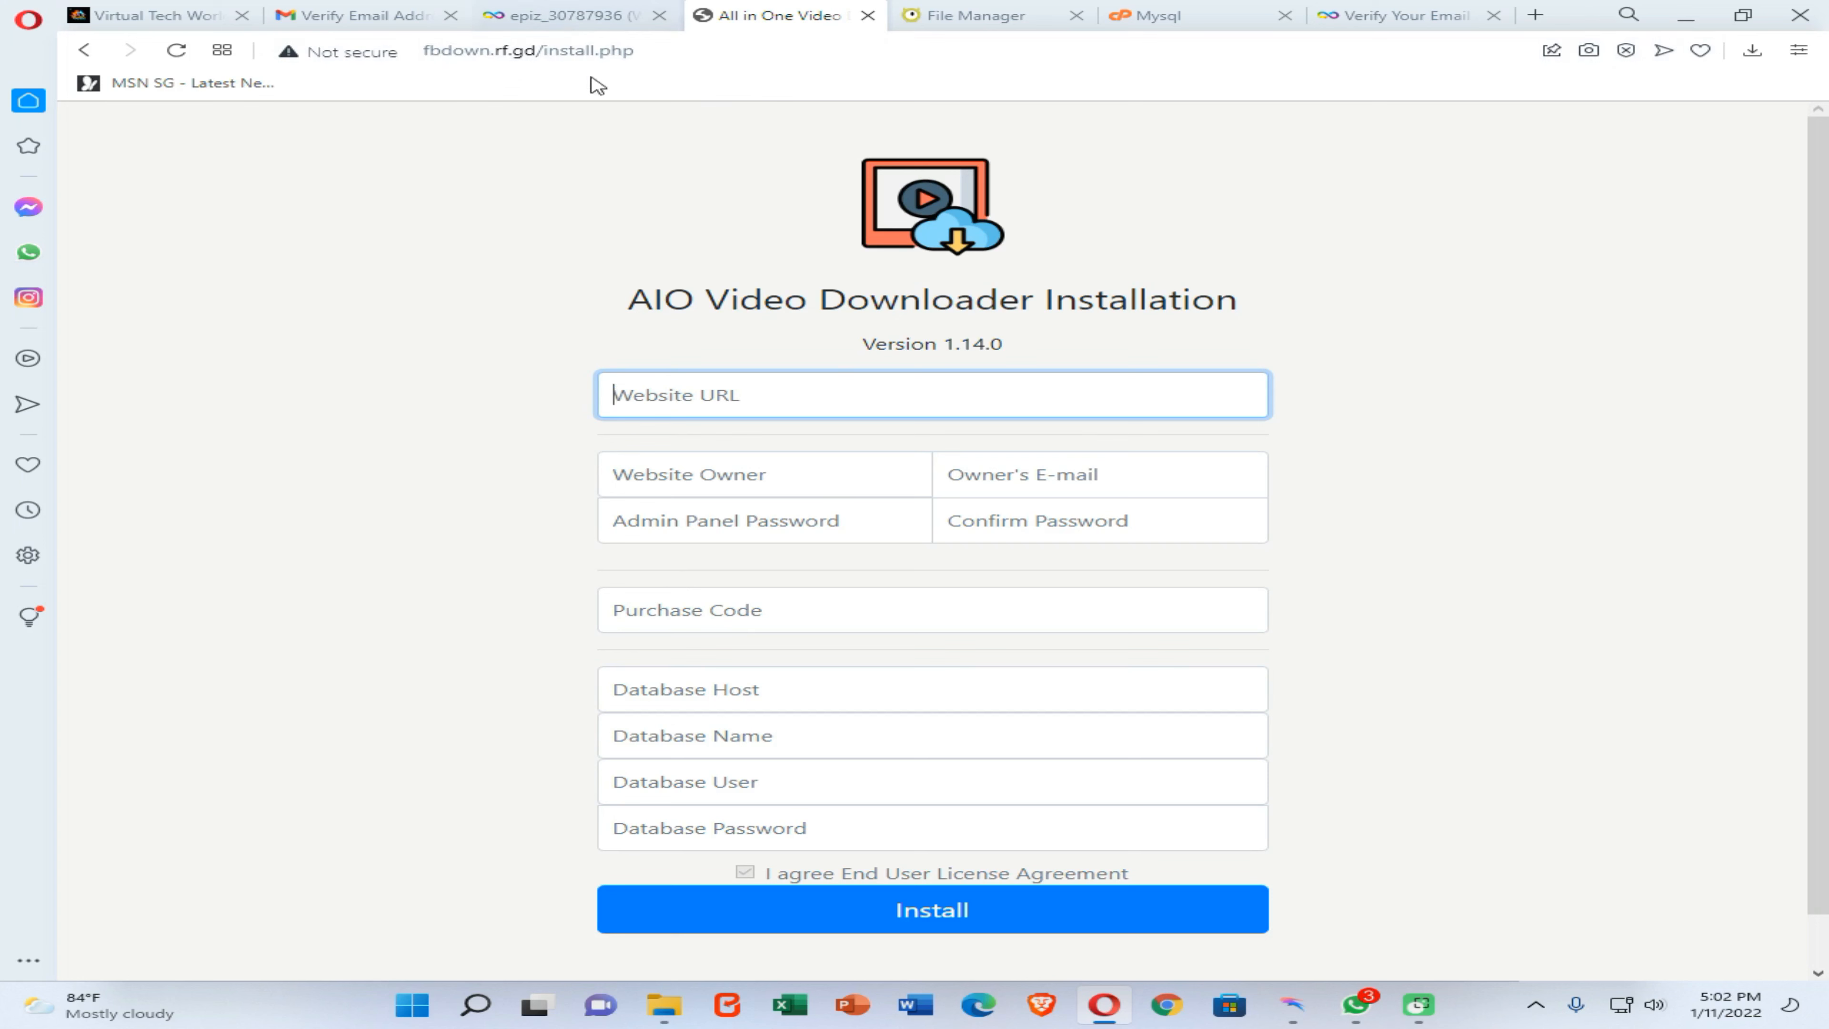
{"action": "left_click", "coordinate": [541, 52]}
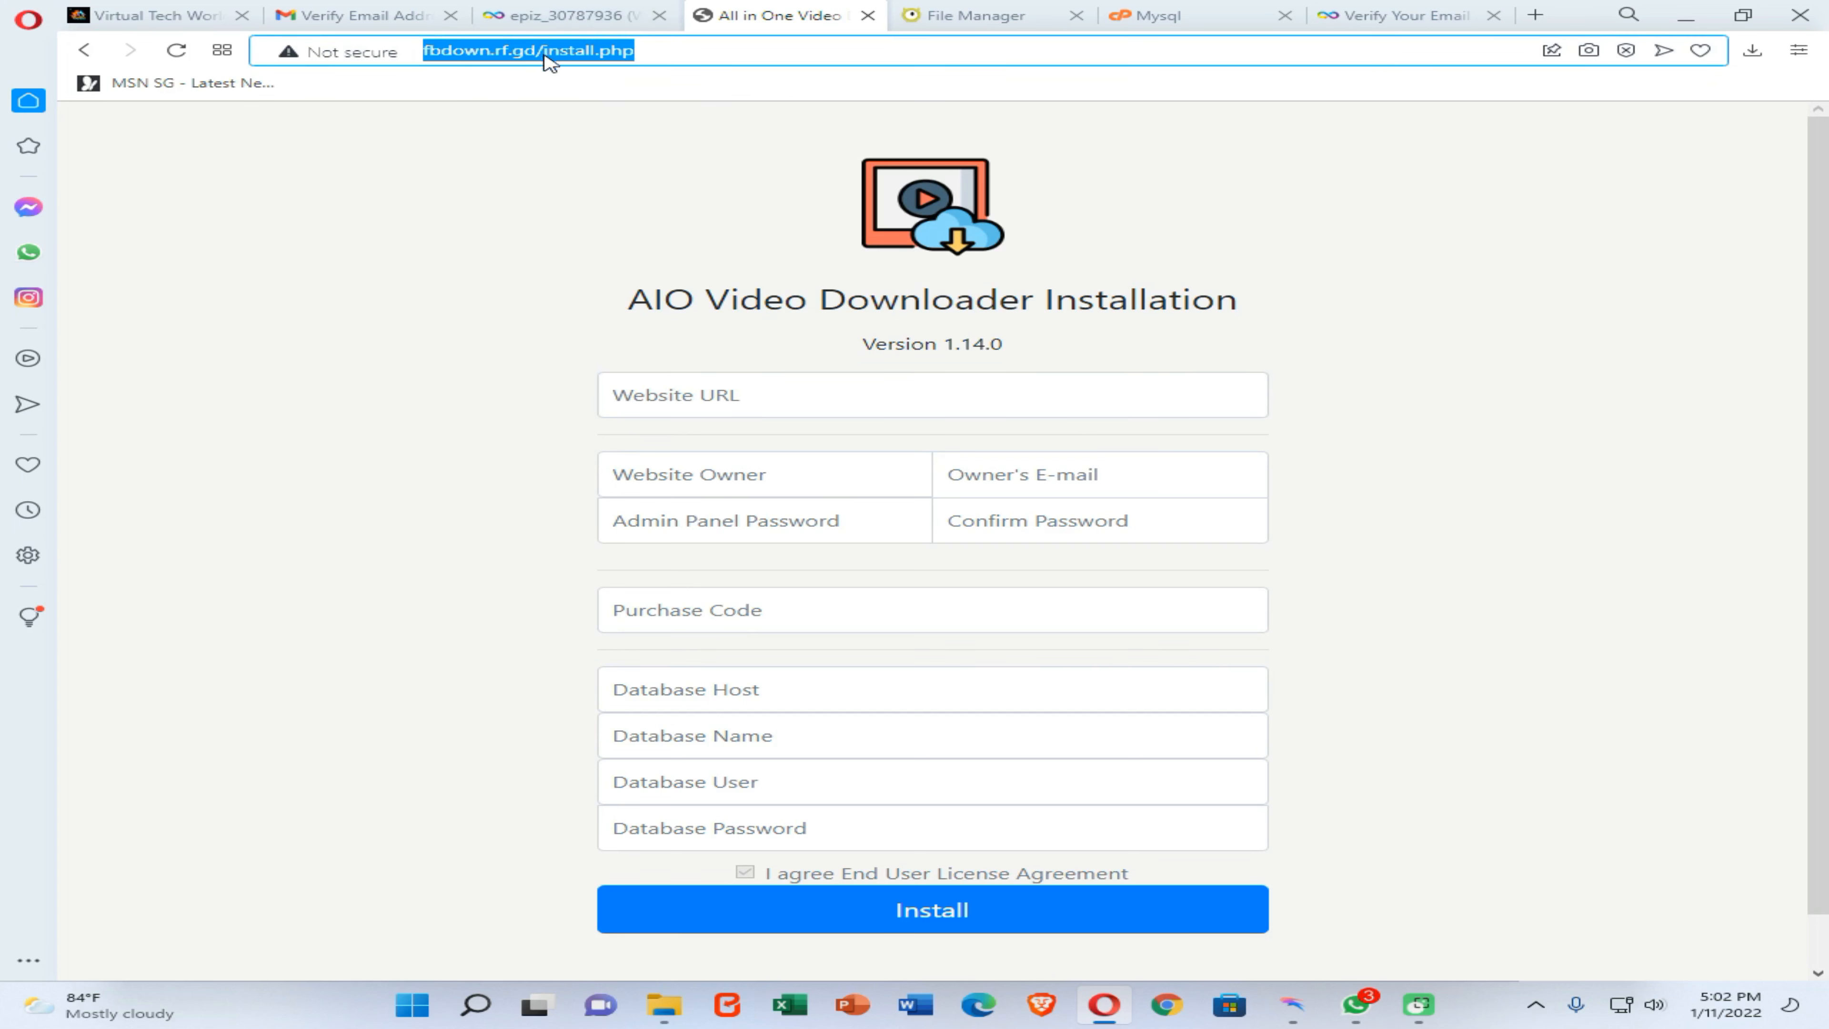
{"action": "left_click", "coordinate": [614, 52]}
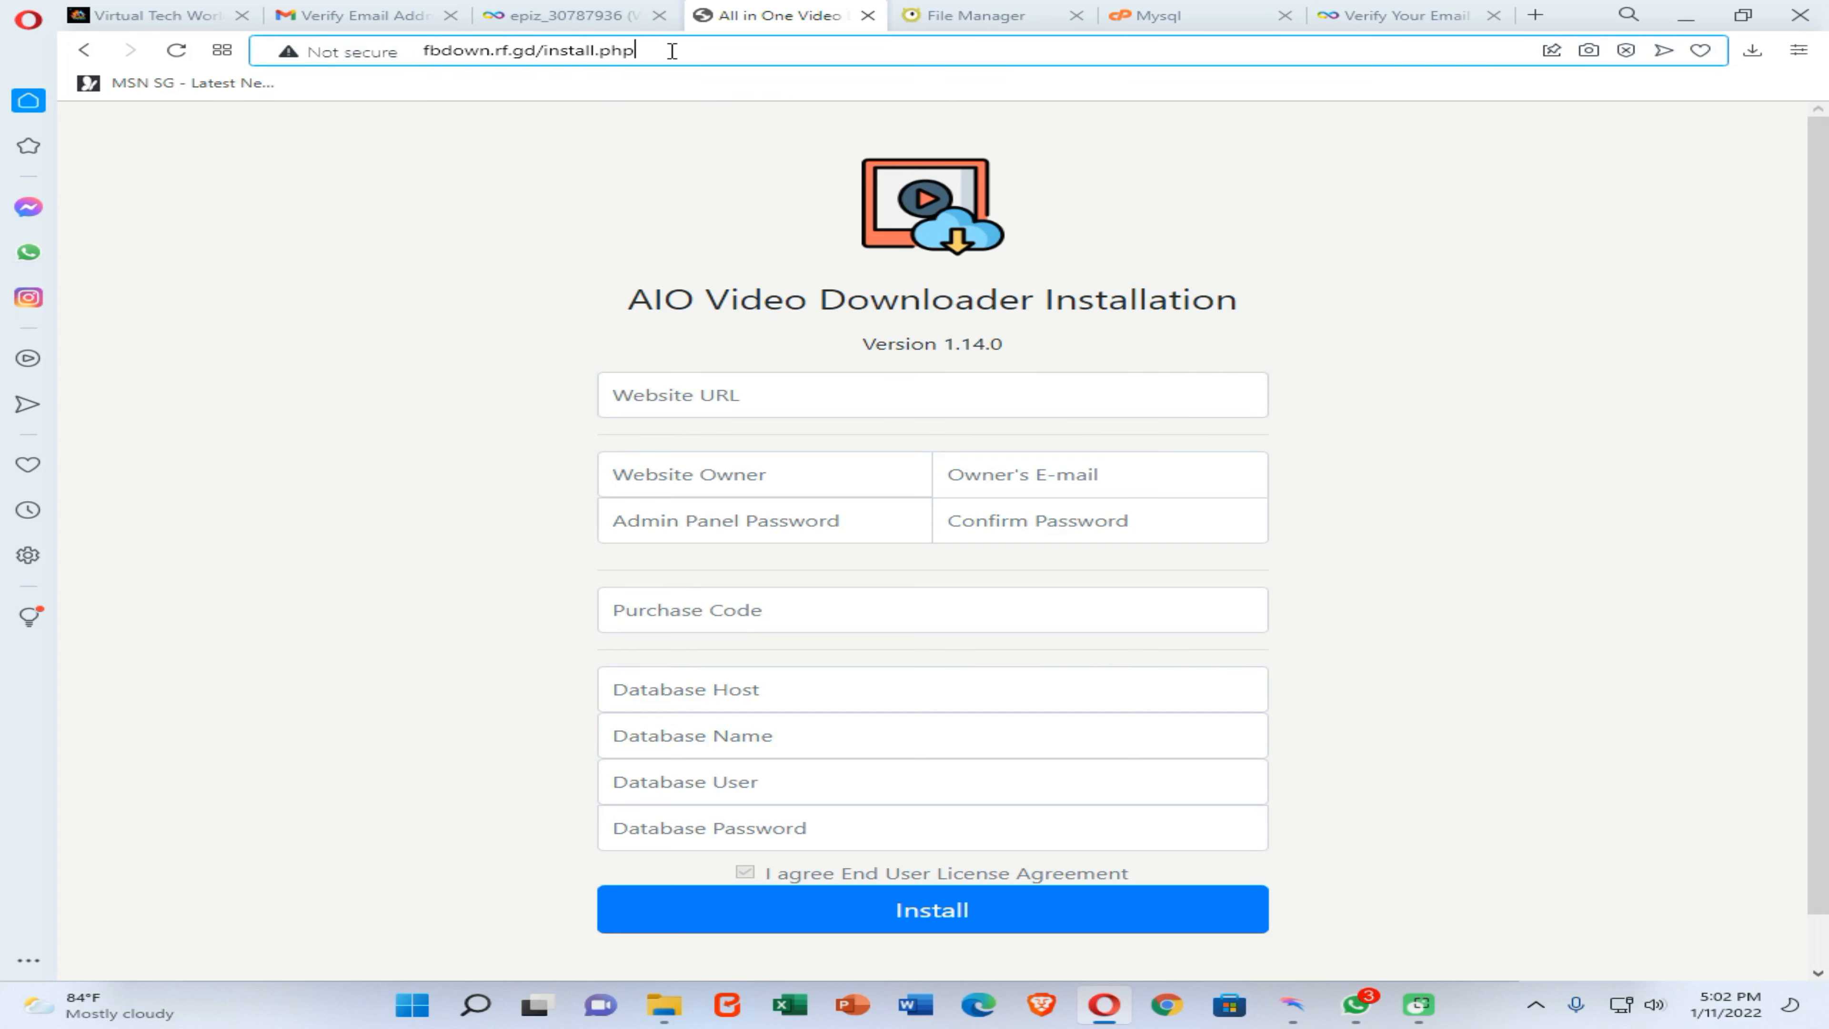
{"action": "double_click", "coordinate": [673, 51]}
{"action": "triple_click", "coordinate": [610, 49]}
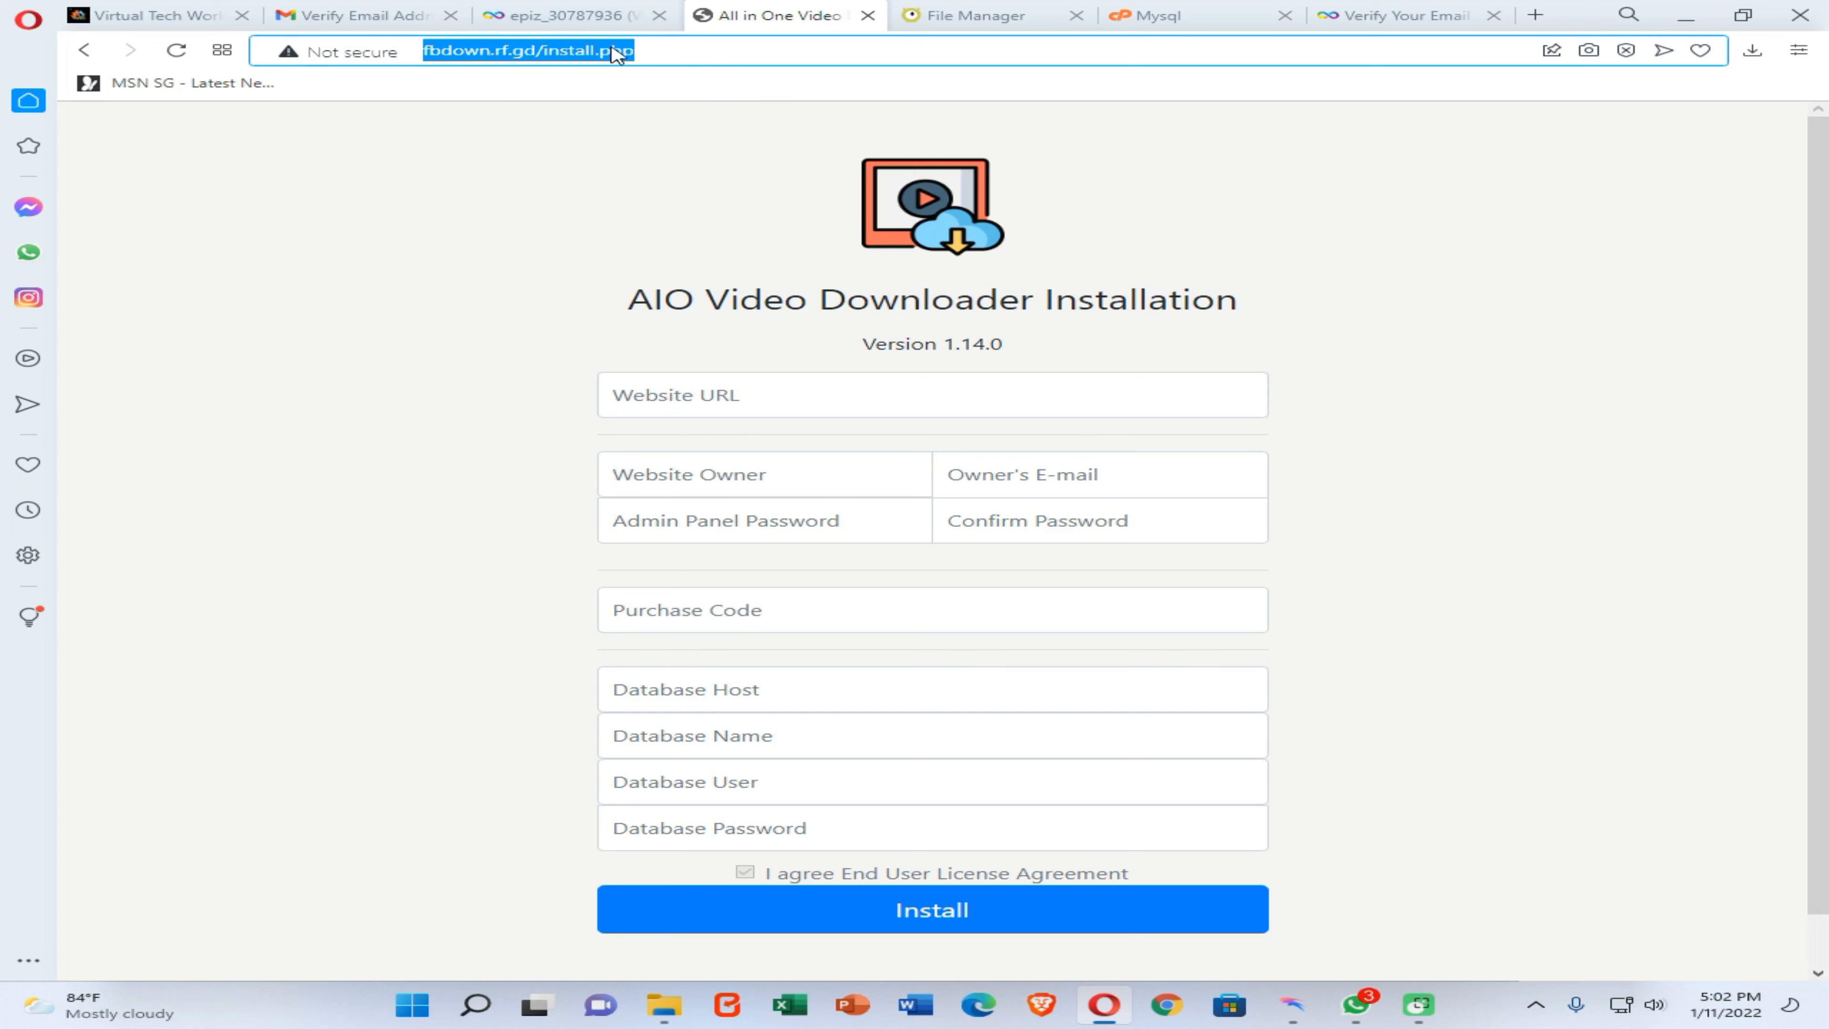
{"action": "right_click", "coordinate": [610, 47]}
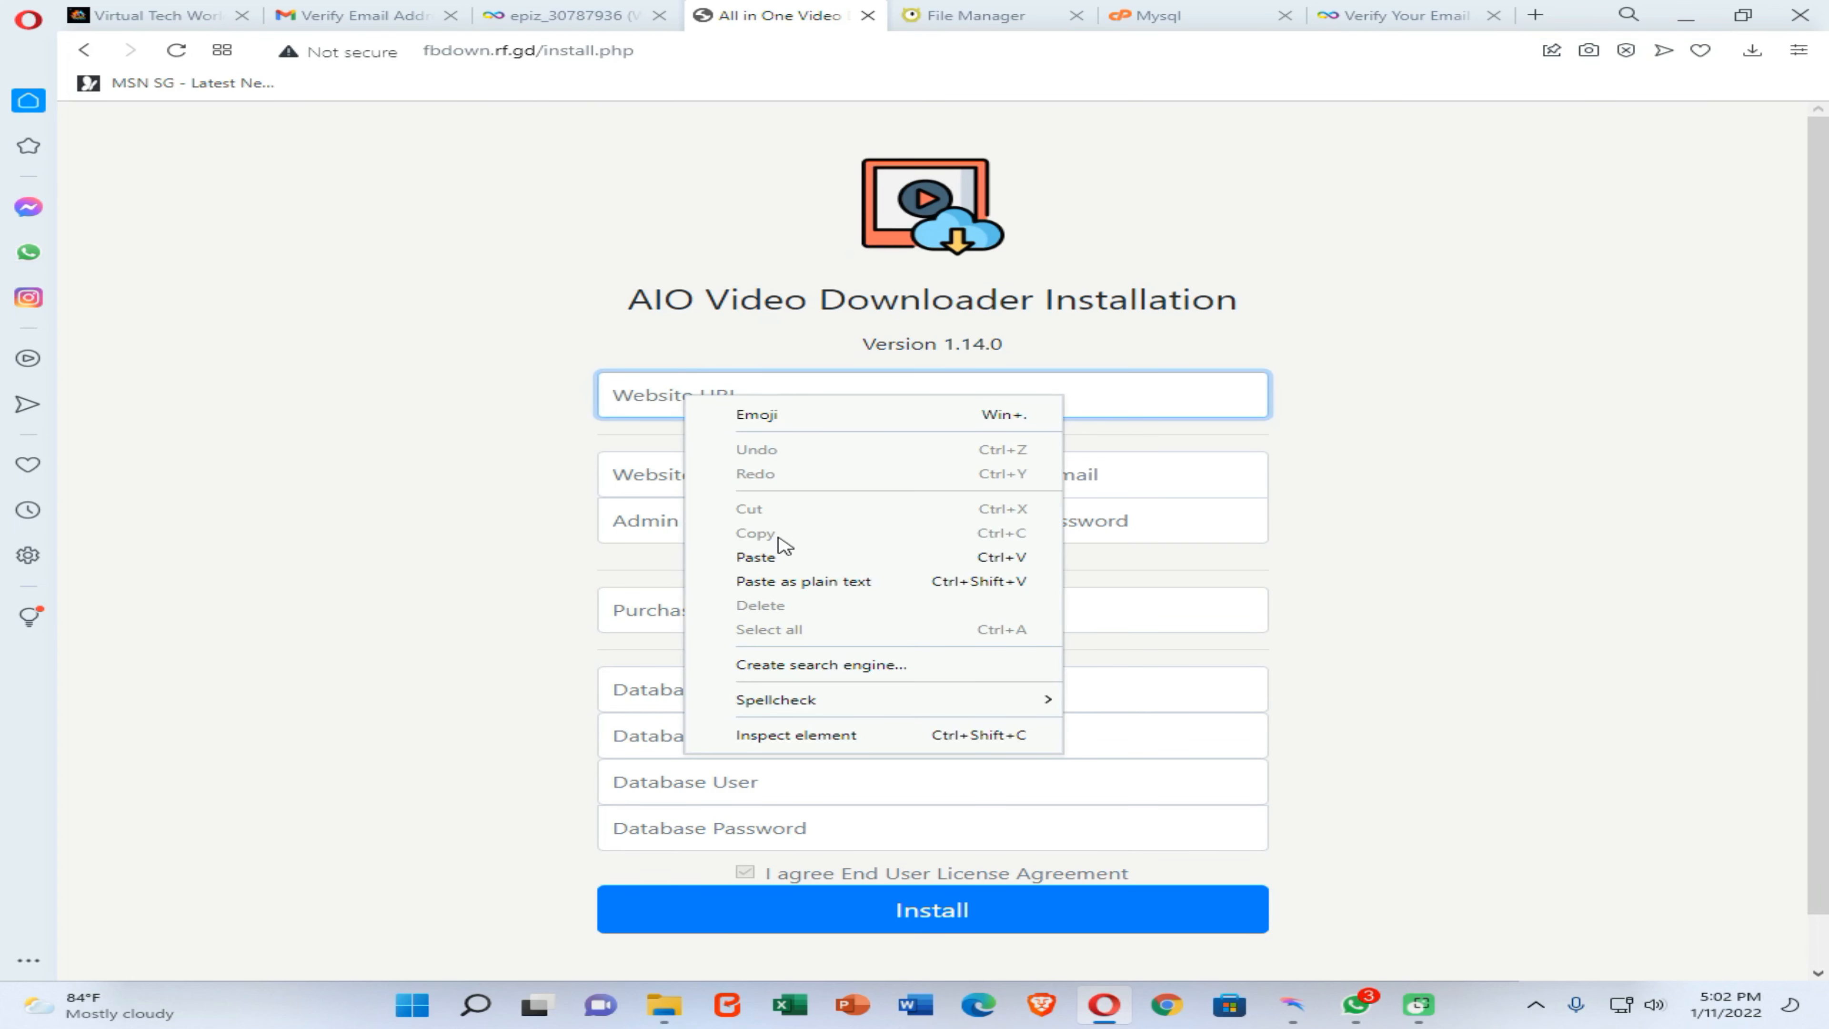
{"action": "left_click", "coordinate": [780, 559]}
{"action": "left_click_drag", "start_coordinate": [814, 393], "coordinate": [988, 388]}
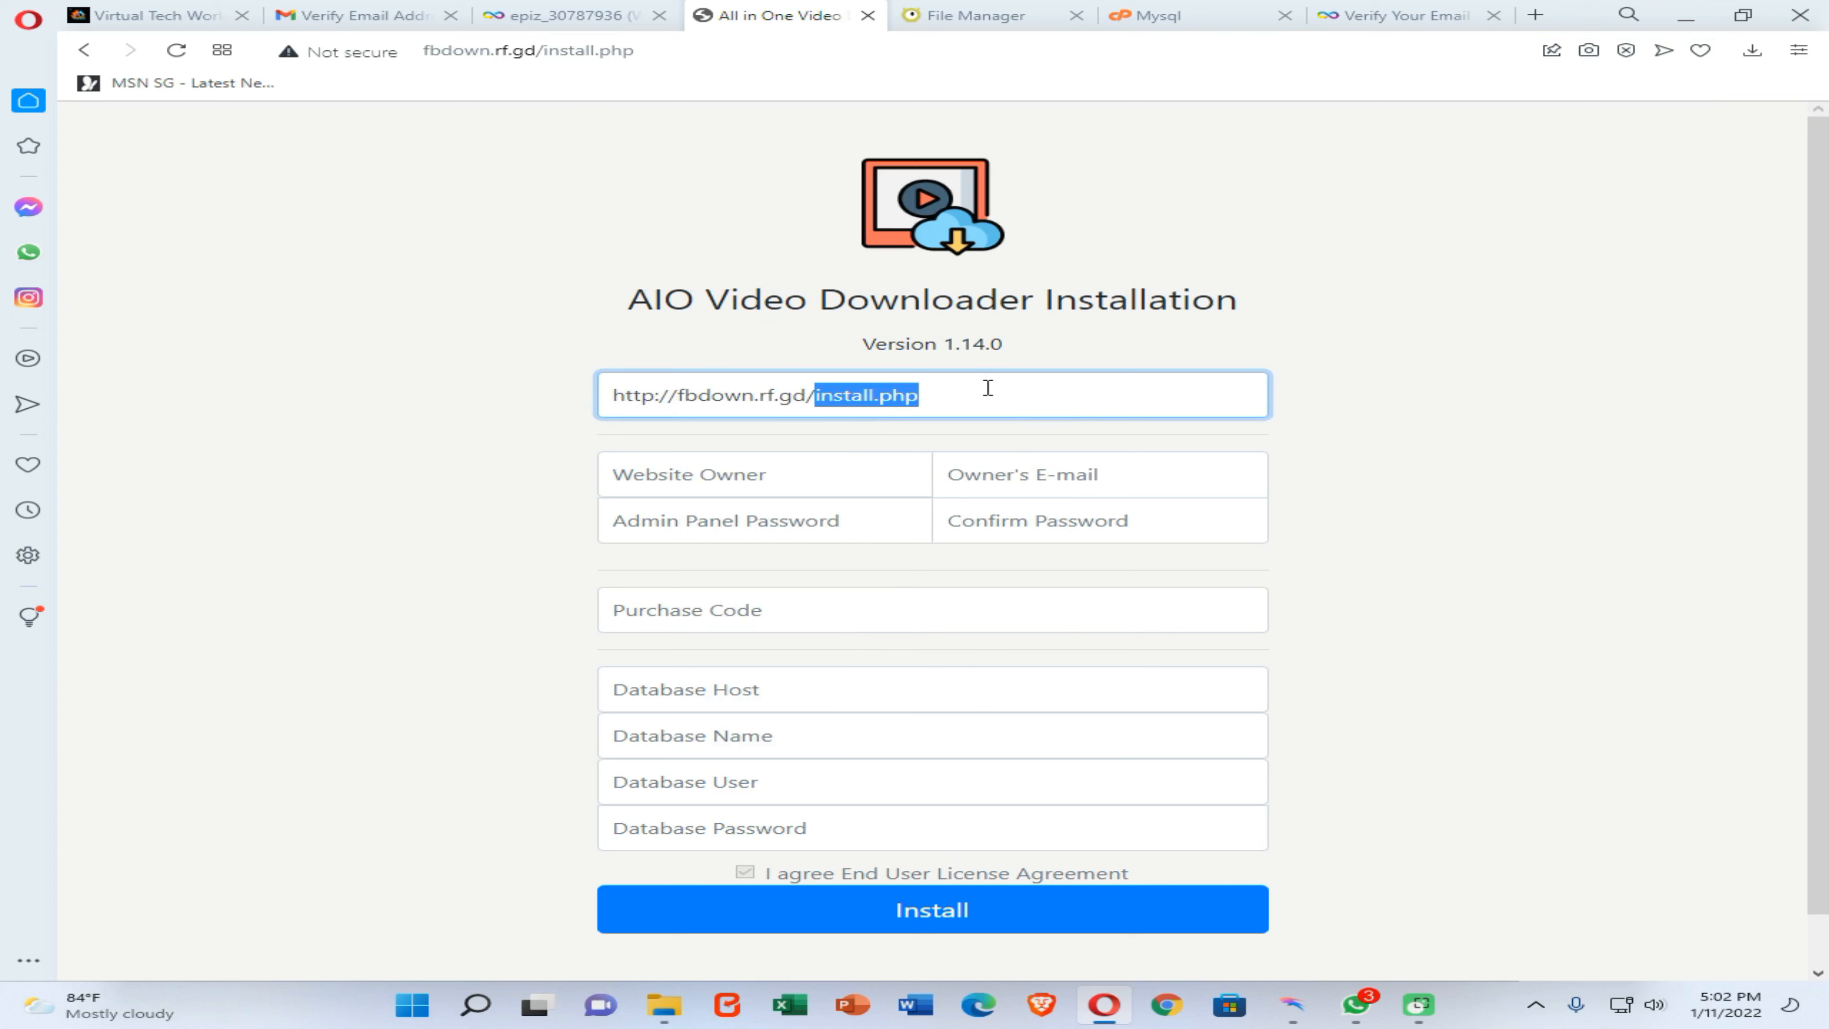
{"action": "key", "text": "BackSpace"}
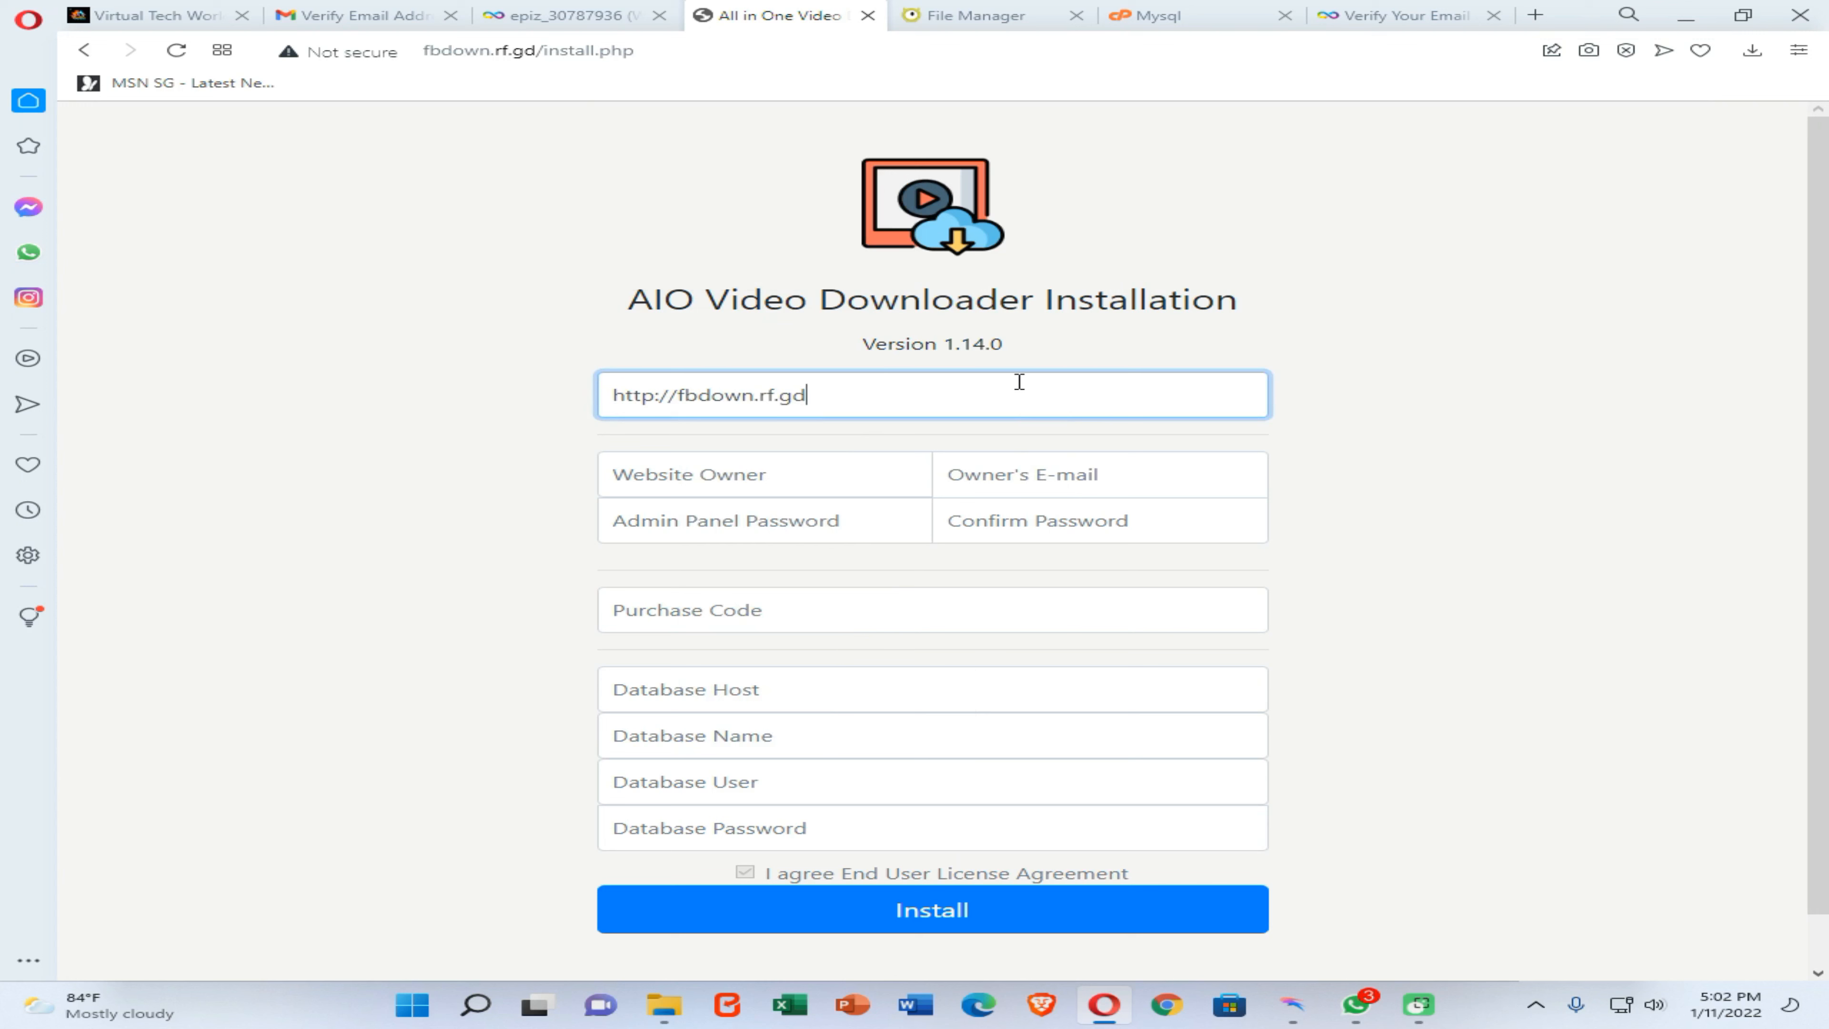
{"action": "left_click", "coordinate": [575, 399]}
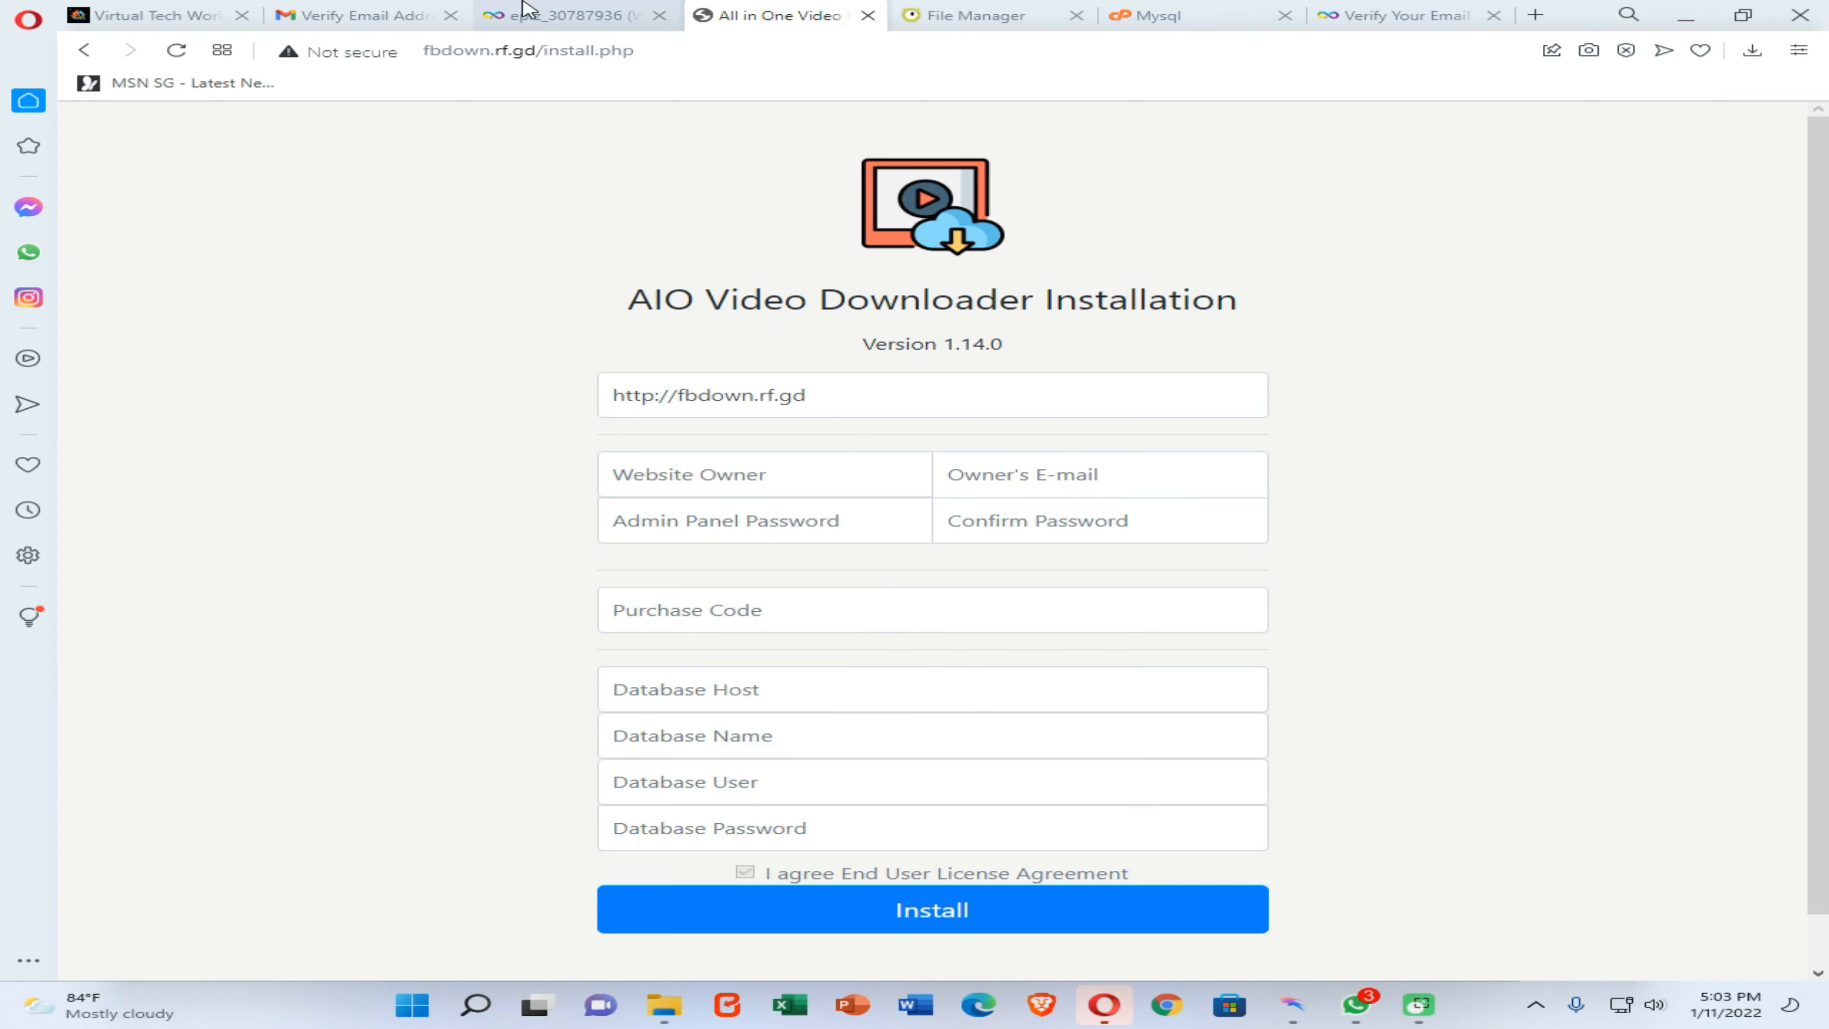
Copy the hosting account username and paste it into the Website Owner field.
{"action": "left_click", "coordinate": [512, 11]}
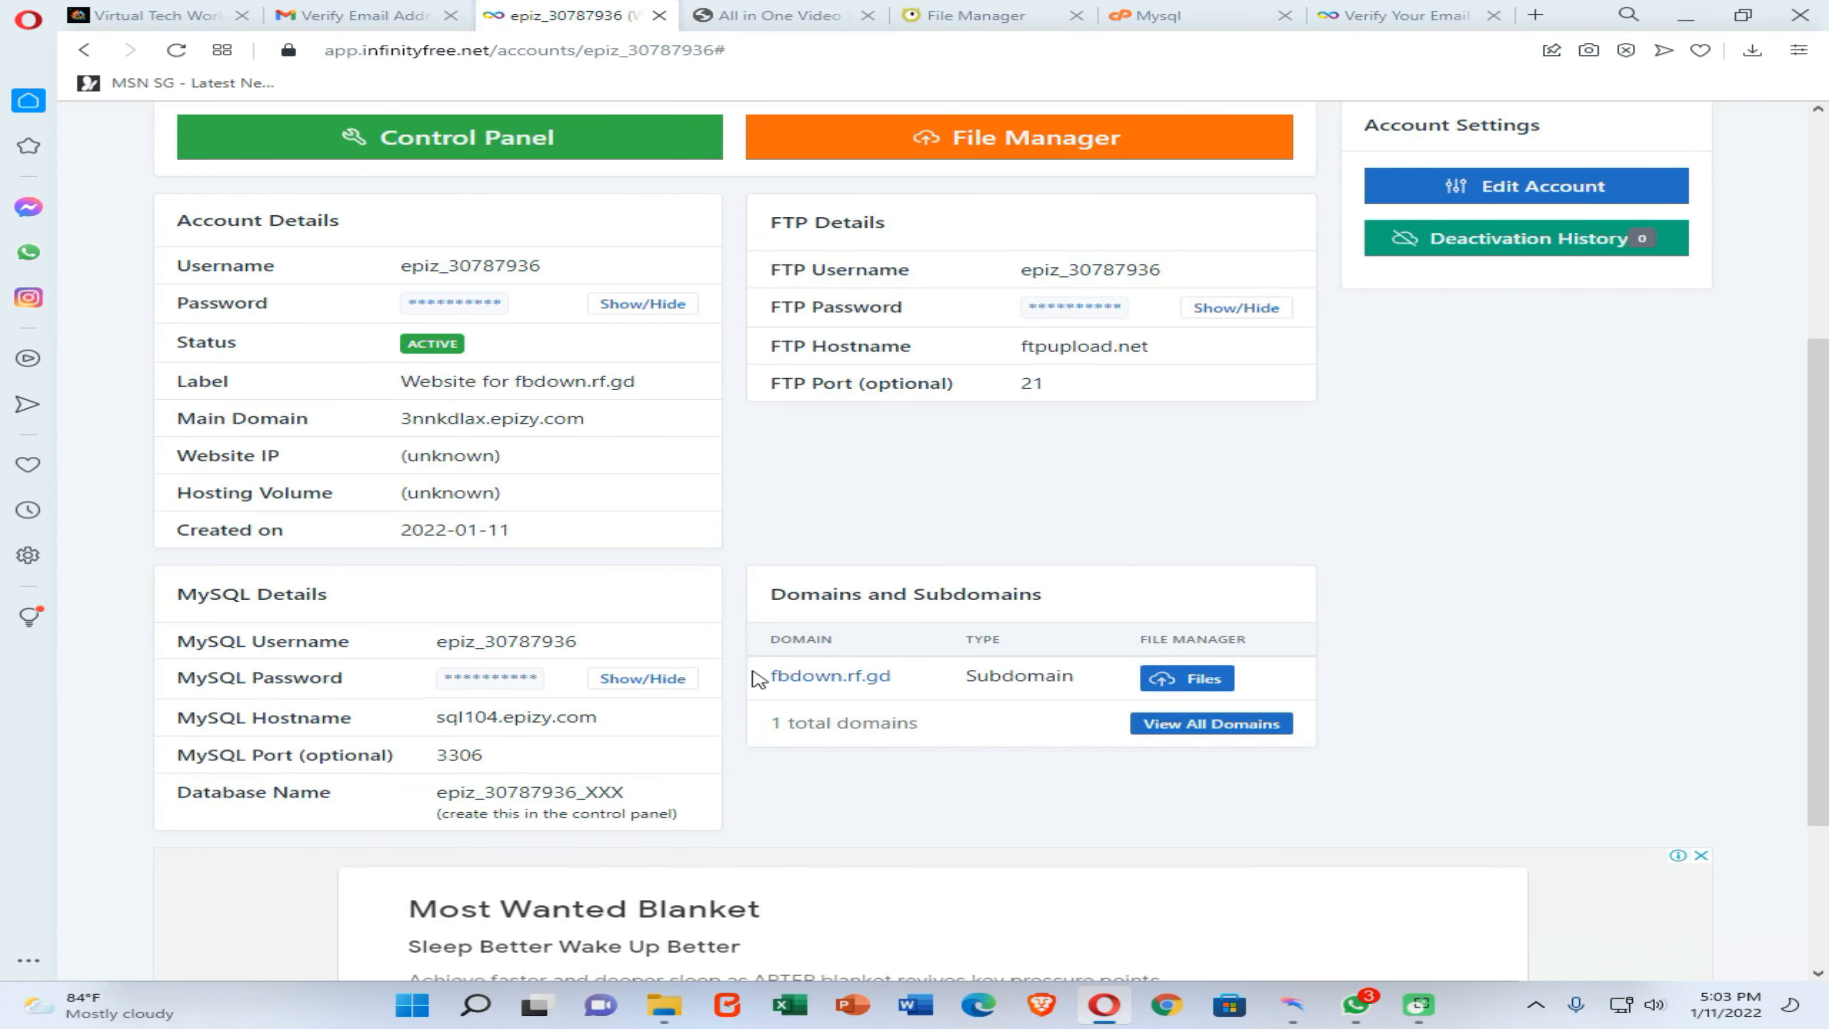
{"action": "scroll", "coordinate": [500, 535], "scroll_direction": "down", "scroll_amount": 3}
{"action": "scroll", "coordinate": [446, 504], "scroll_direction": "up", "scroll_amount": 6}
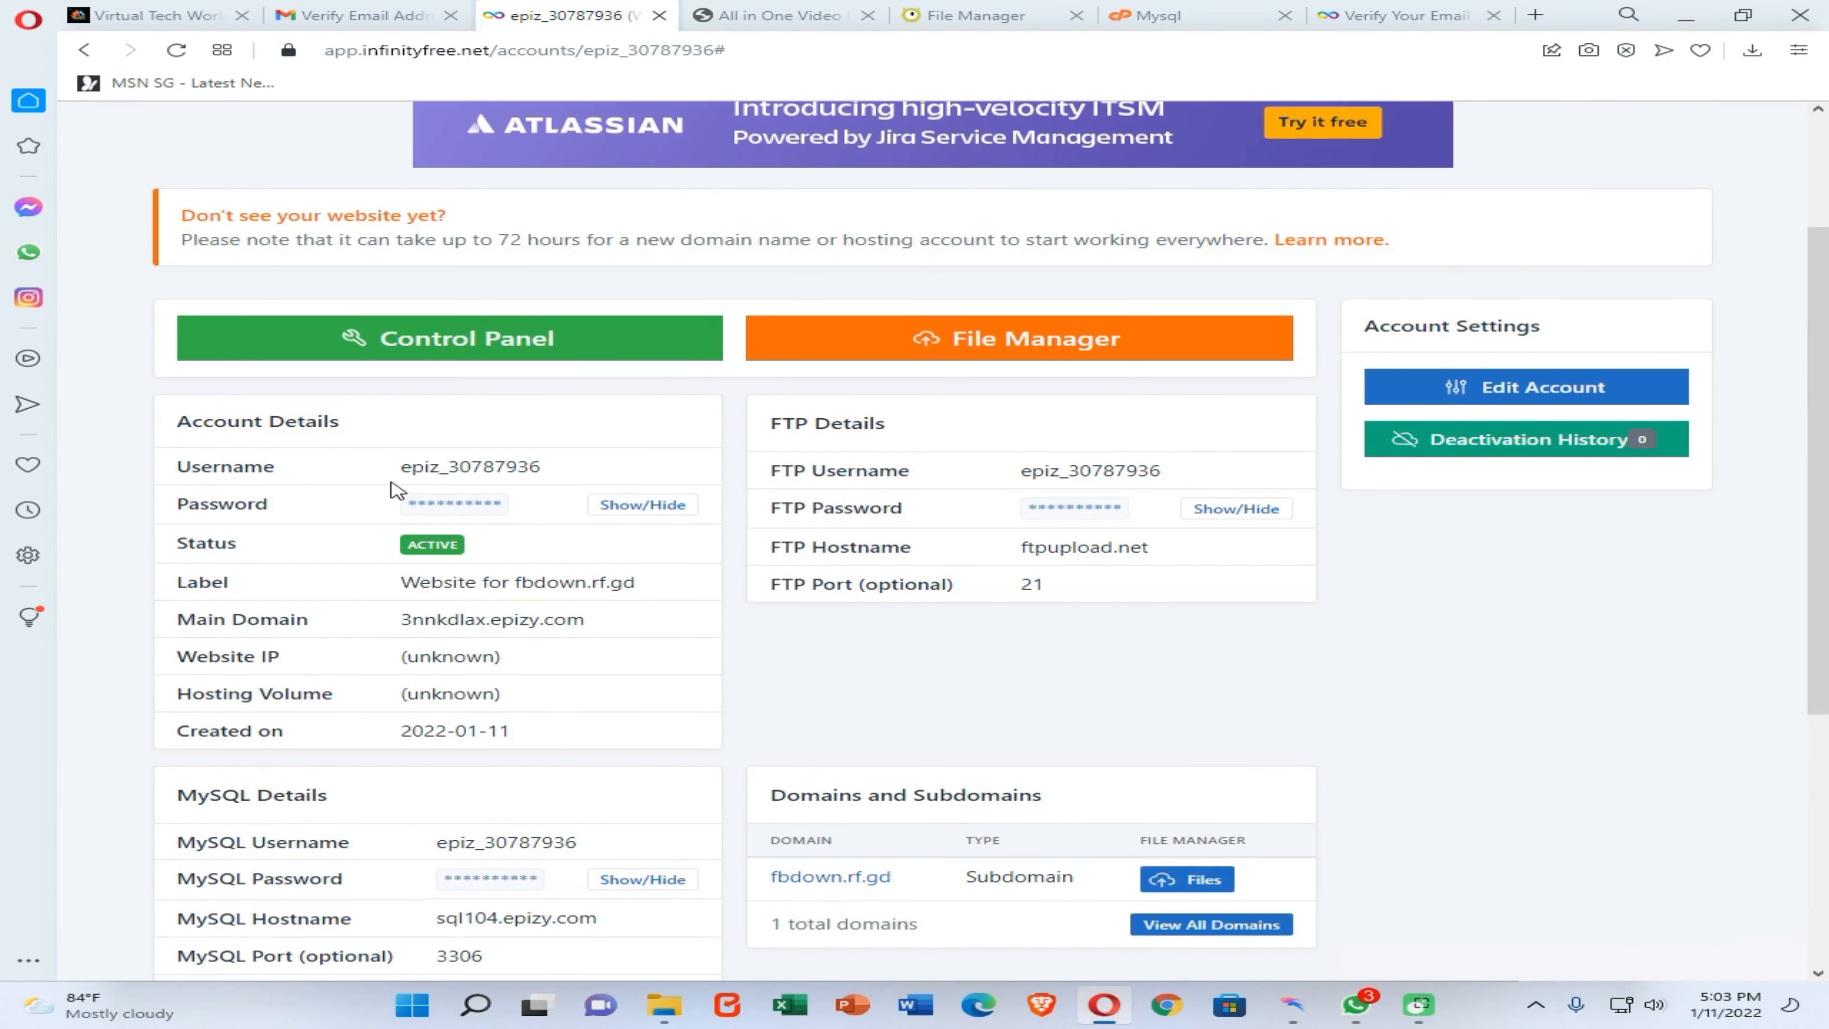
{"action": "left_click_drag", "start_coordinate": [402, 467], "coordinate": [541, 469]}
{"action": "right_click", "coordinate": [512, 469]}
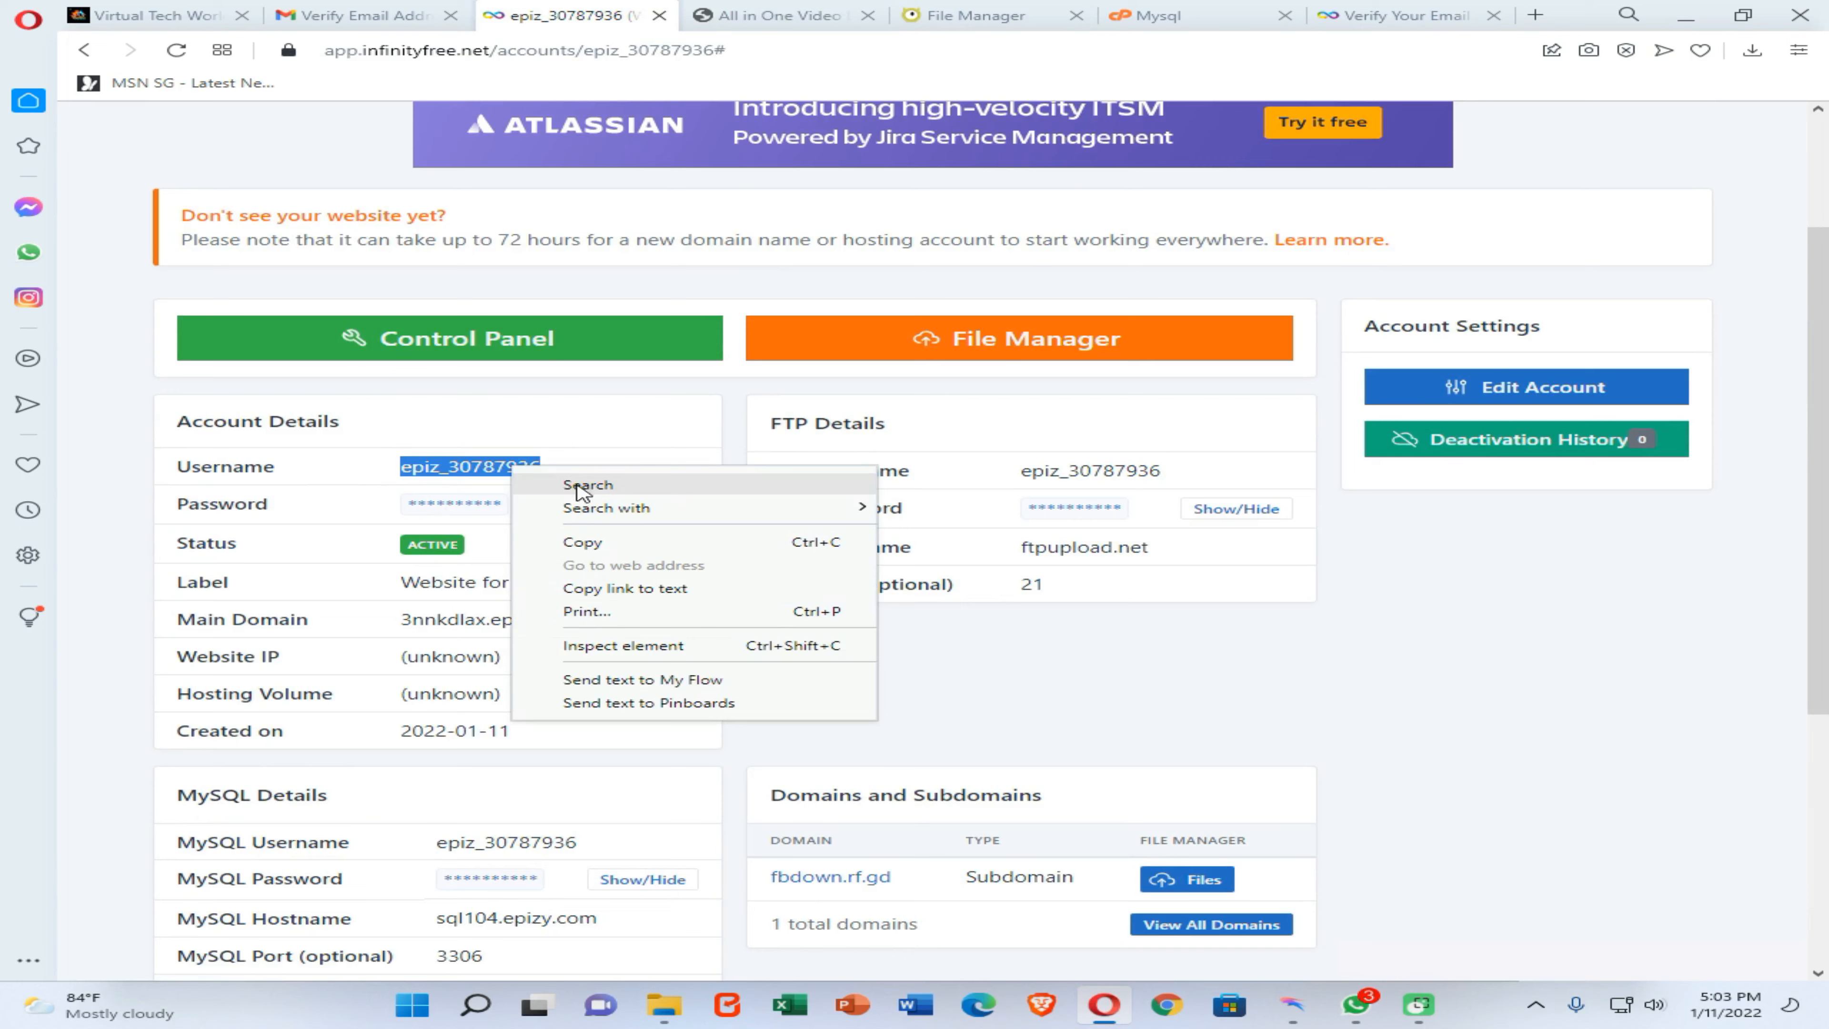
{"action": "left_click", "coordinate": [607, 544]}
{"action": "left_click", "coordinate": [805, 10]}
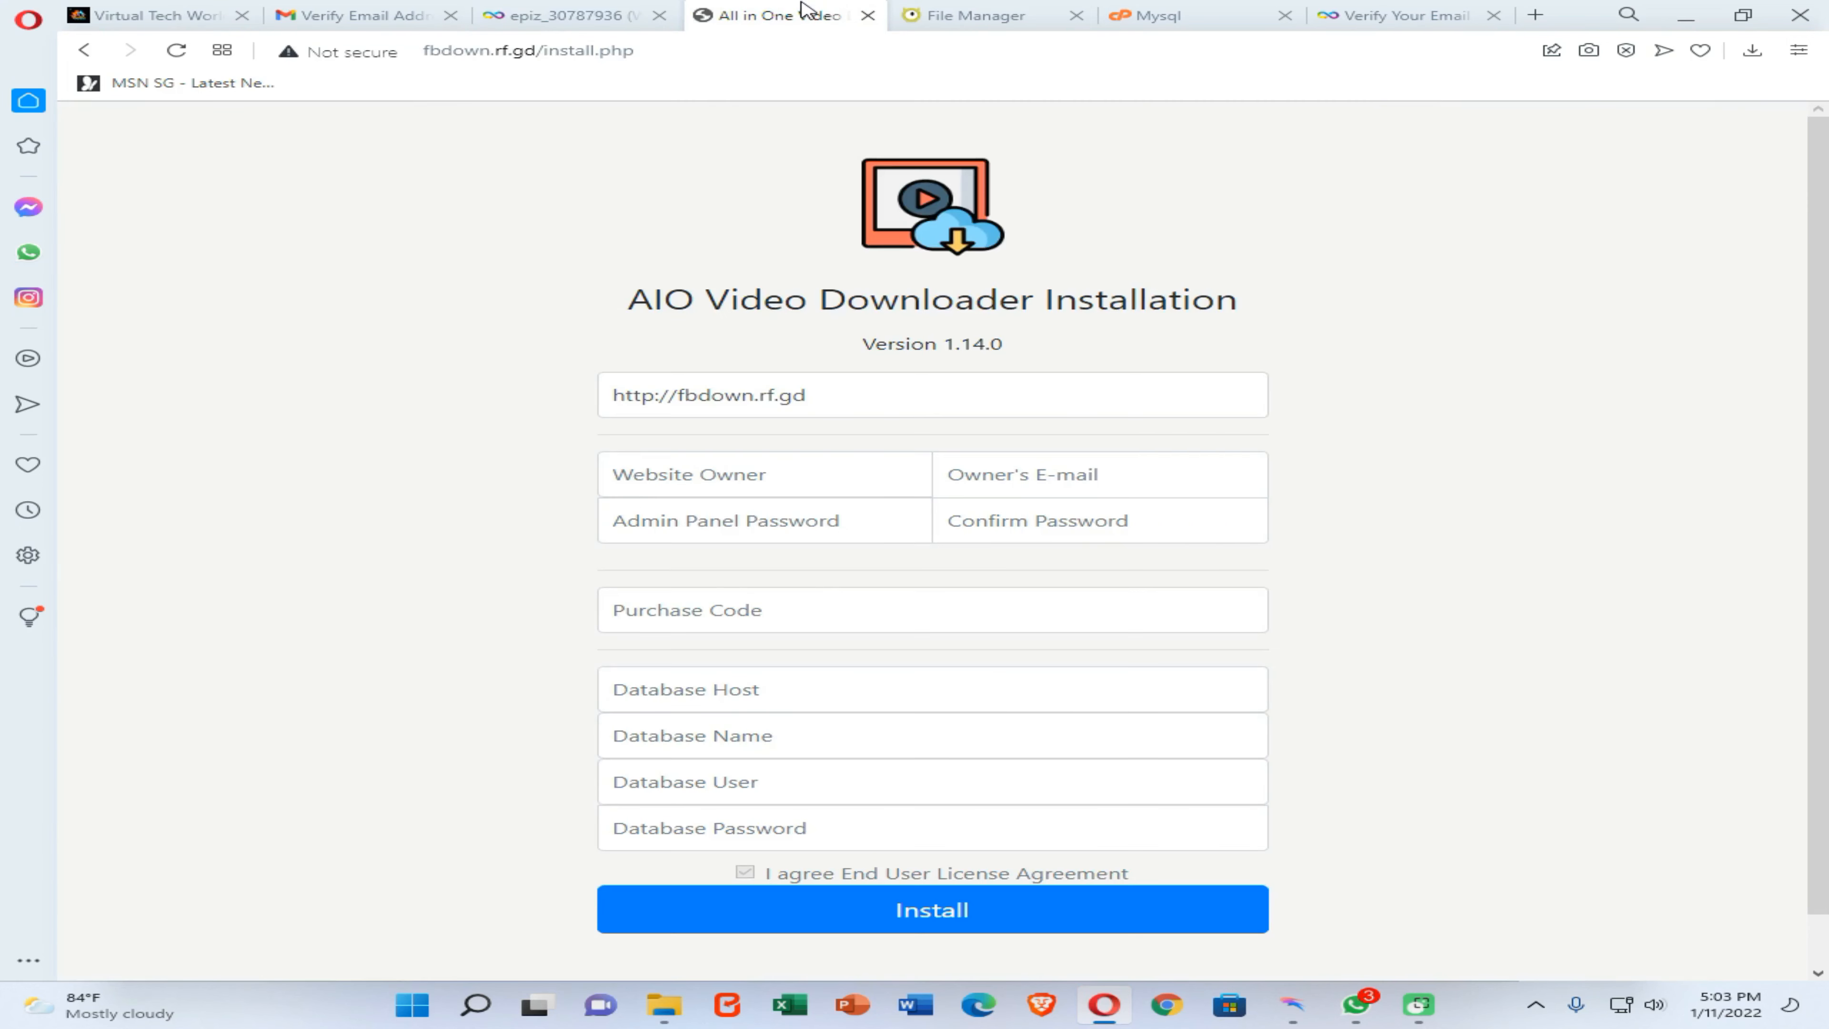
{"action": "left_click", "coordinate": [965, 476]}
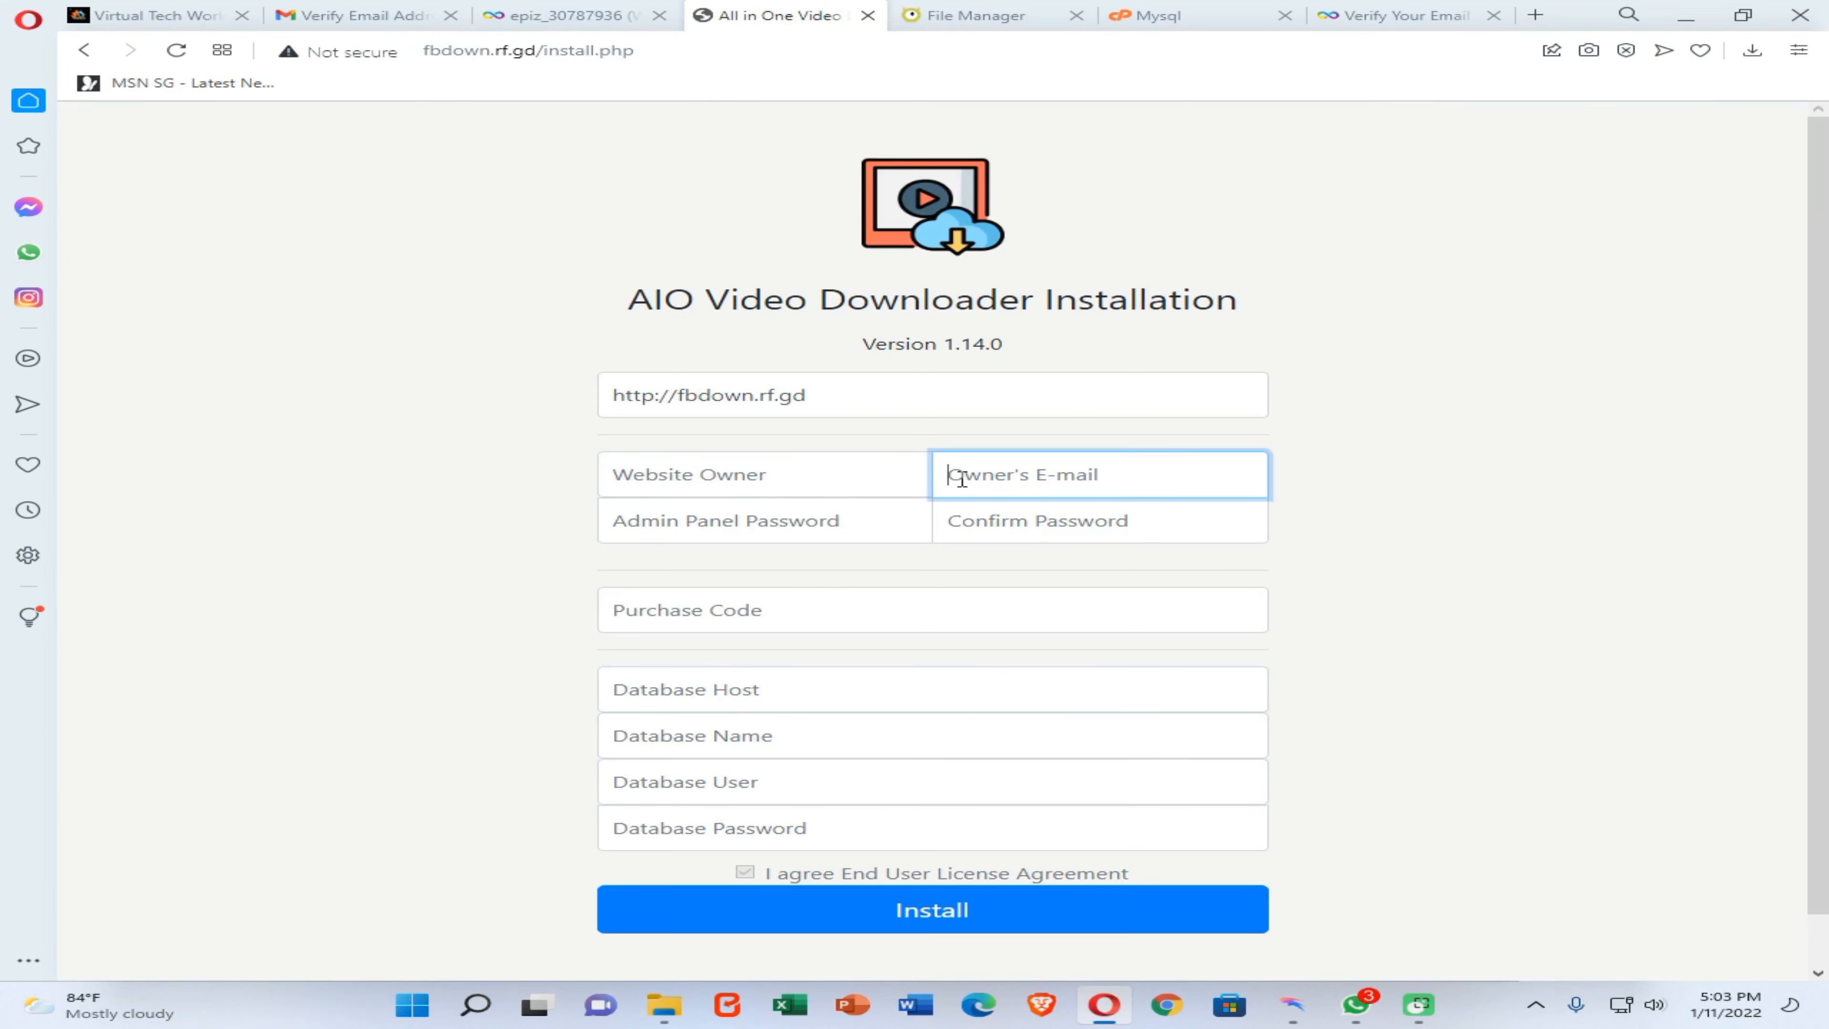
{"action": "right_click", "coordinate": [718, 468]}
{"action": "left_click", "coordinate": [809, 624]}
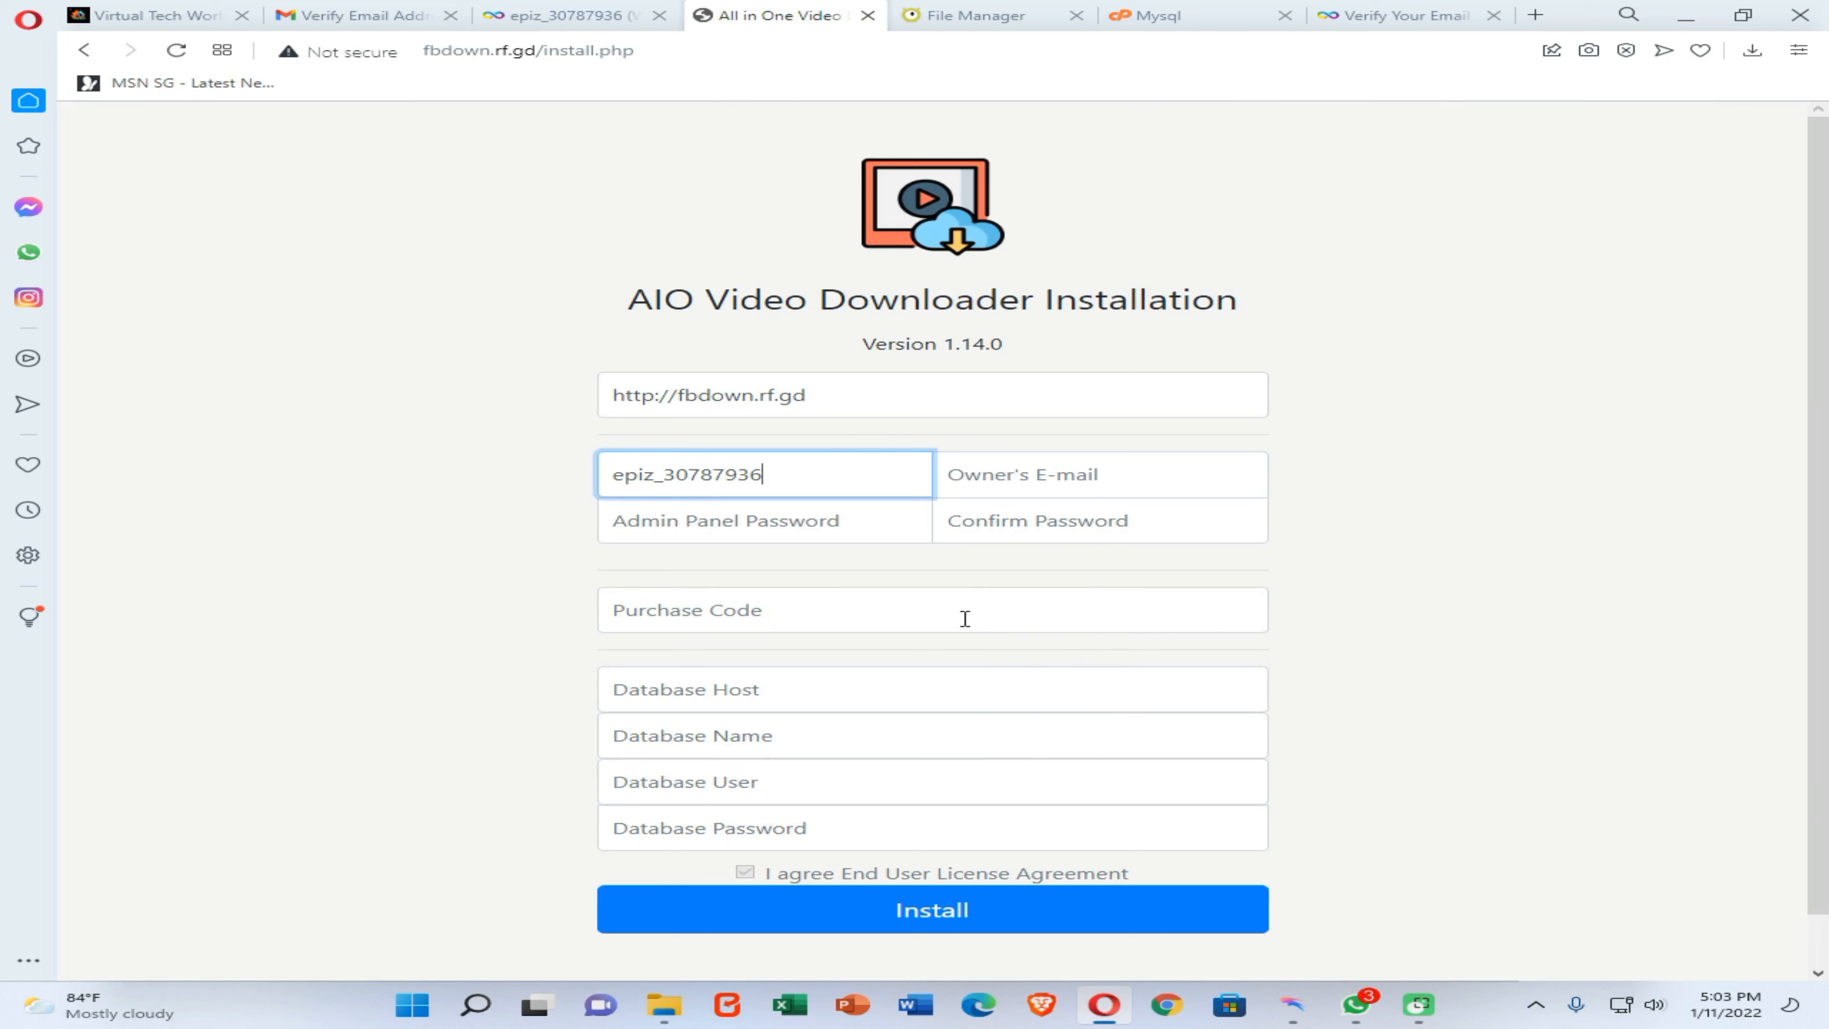
{"action": "left_click", "coordinate": [1078, 474]}
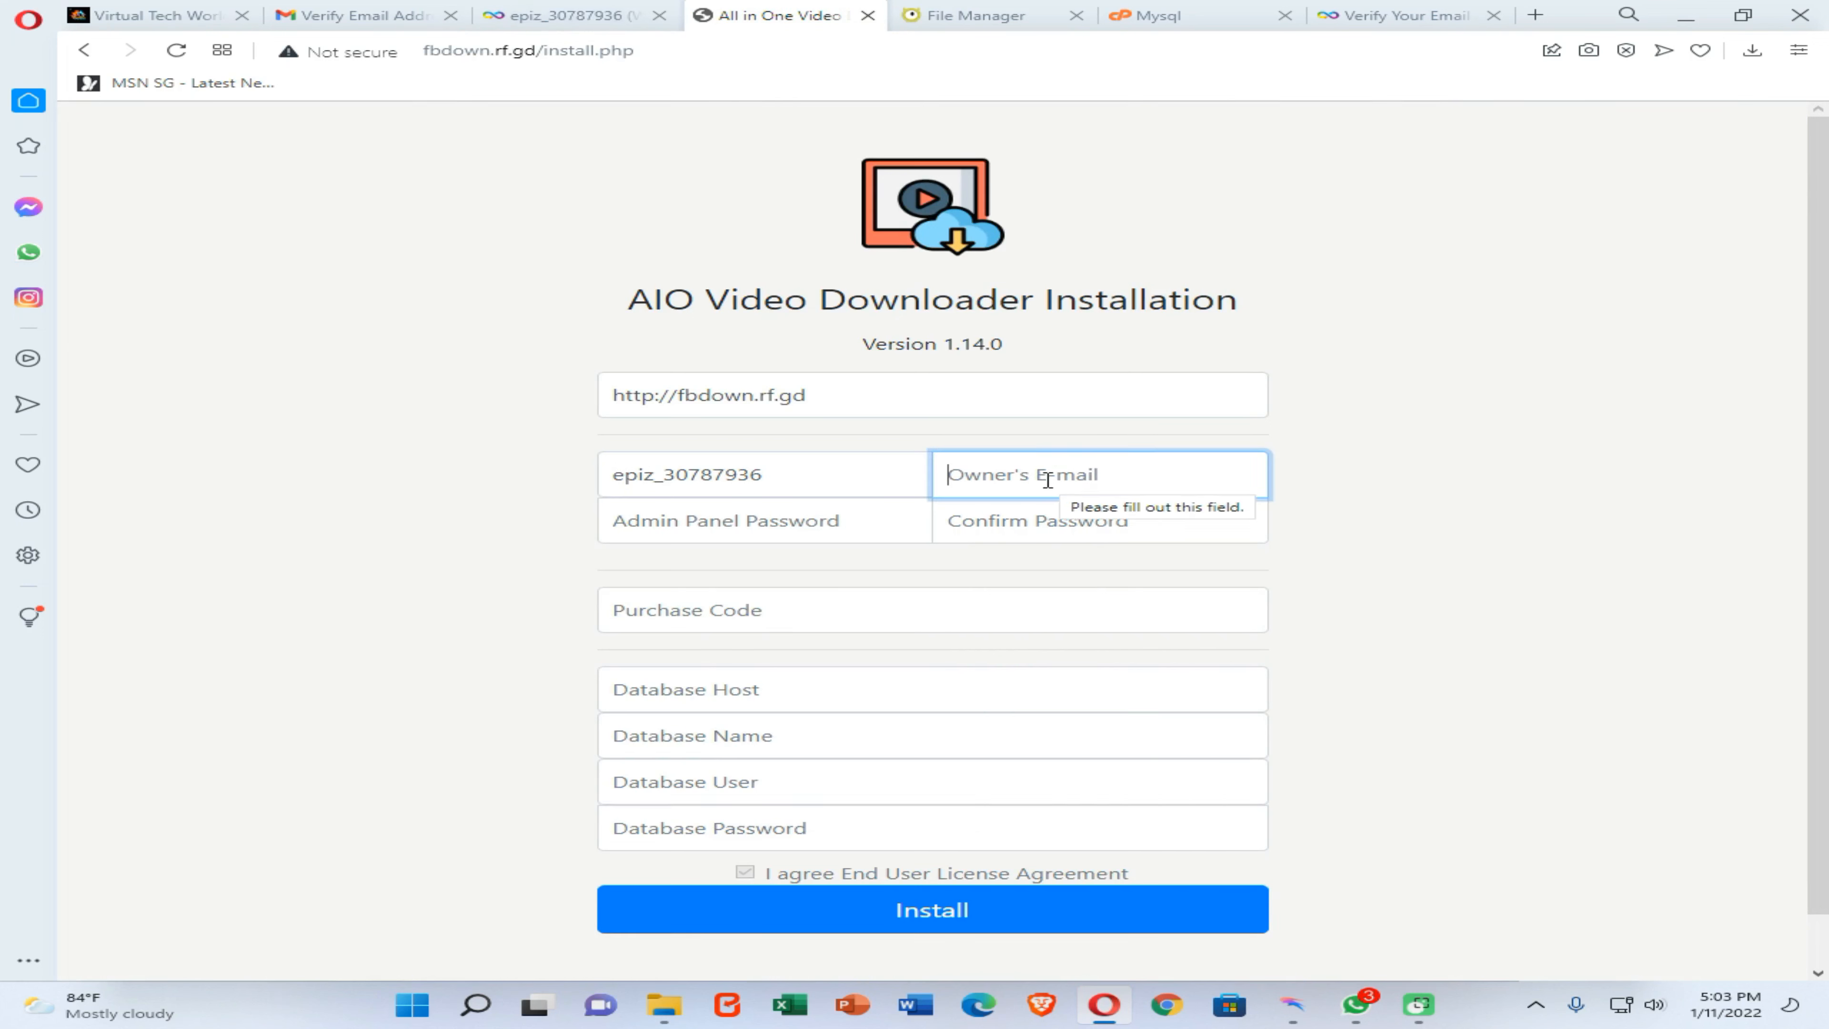
Copy the Gmail account's e-mail address and paste it into the Owner's E-mail field.
{"action": "left_click", "coordinate": [380, 16]}
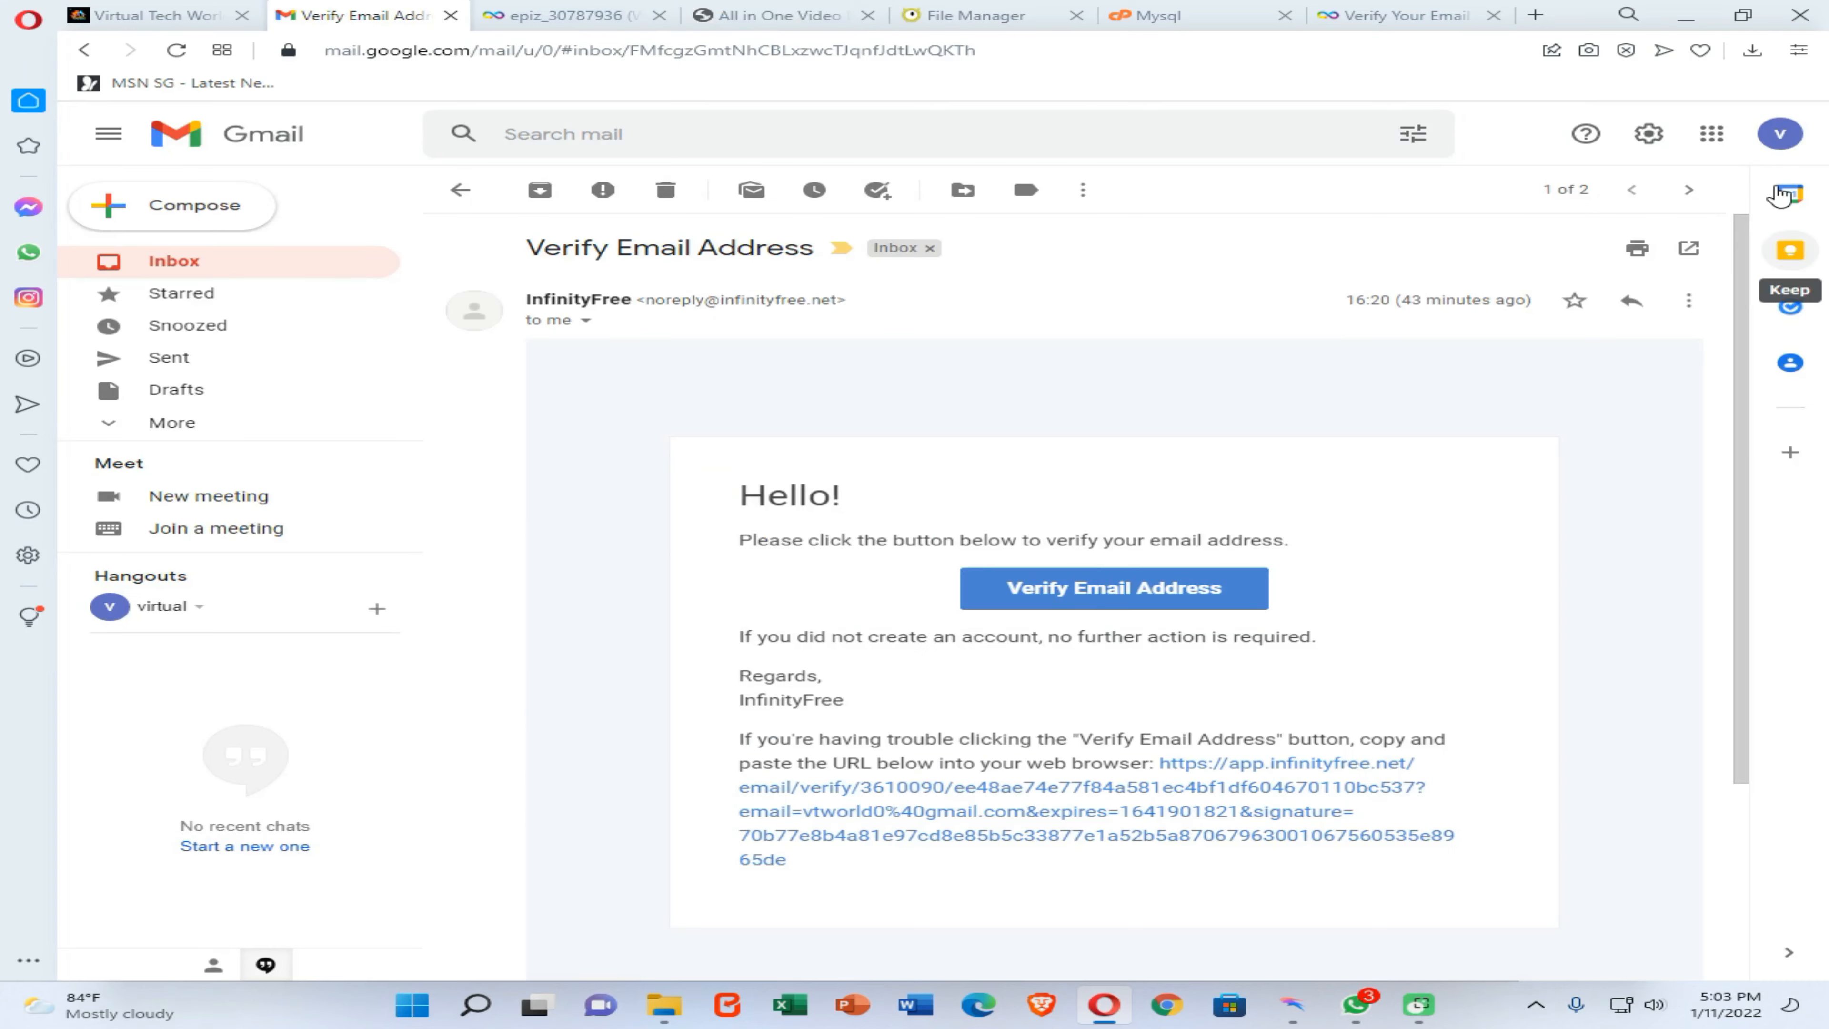
{"action": "left_click", "coordinate": [1781, 134]}
{"action": "triple_click", "coordinate": [1570, 317]}
{"action": "right_click", "coordinate": [1610, 311]}
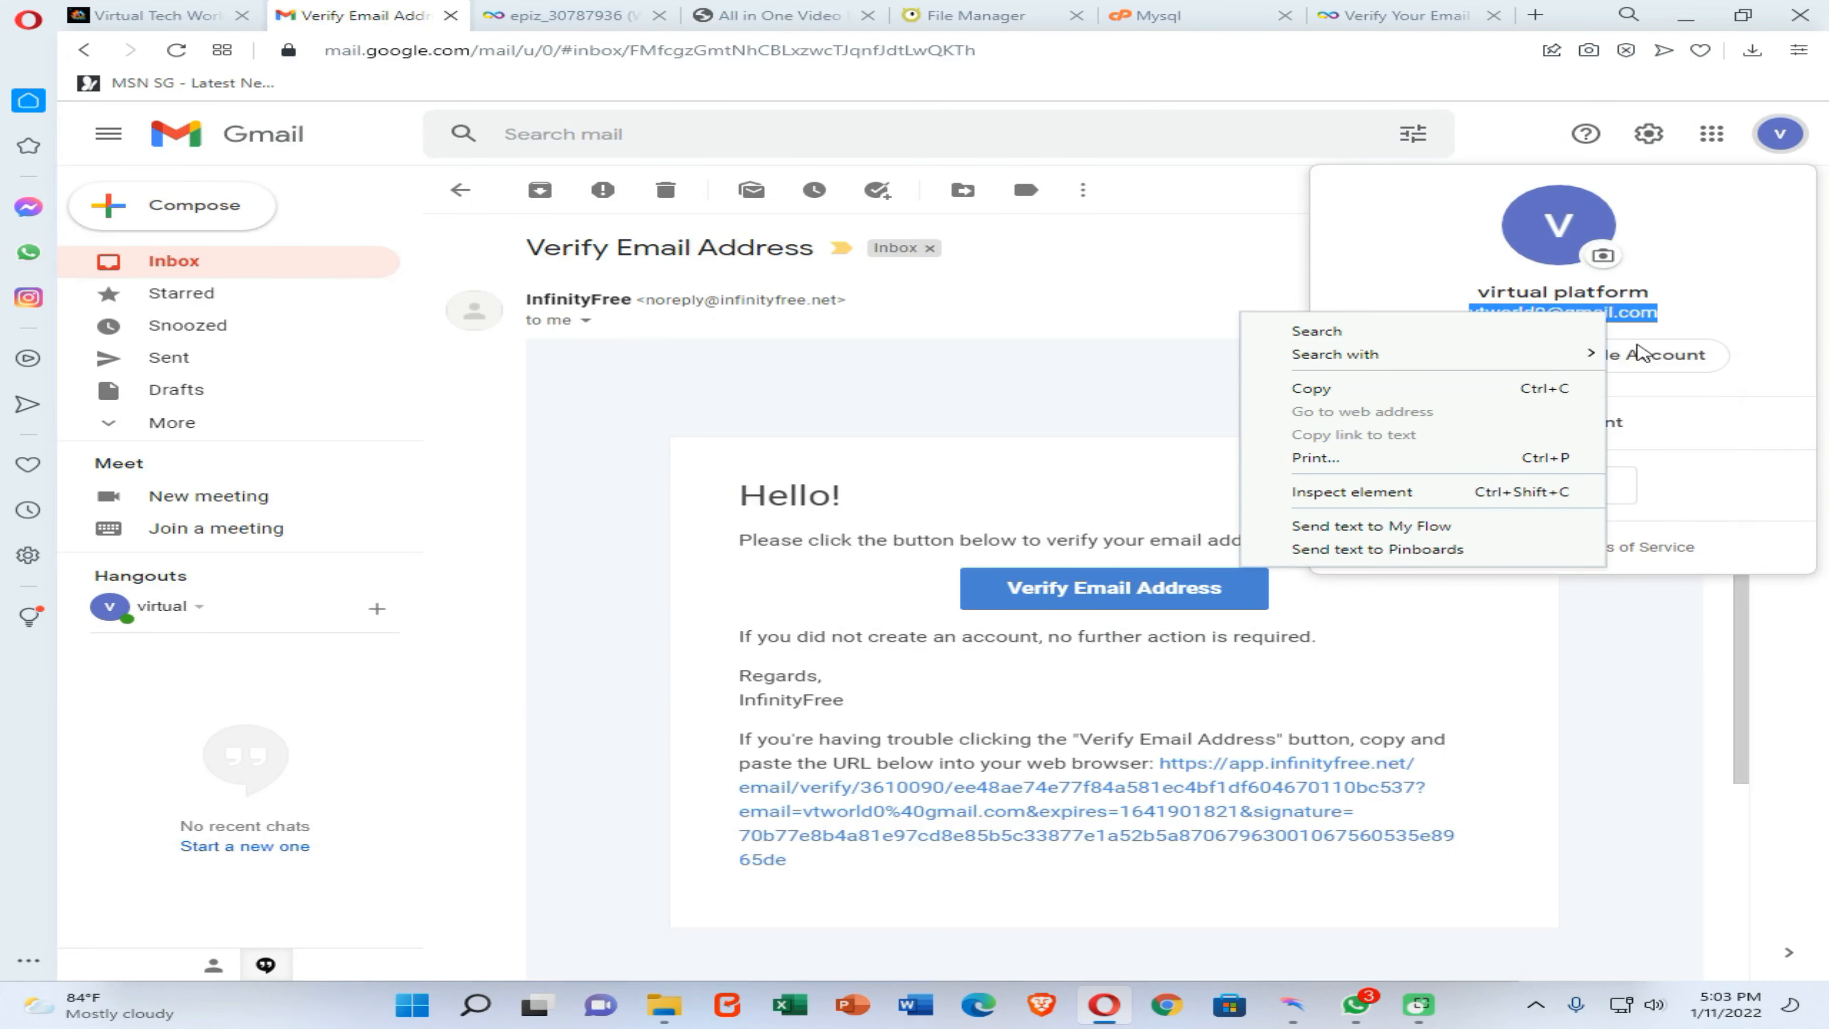
{"action": "left_click", "coordinate": [1455, 388]}
{"action": "left_click", "coordinate": [559, 9]}
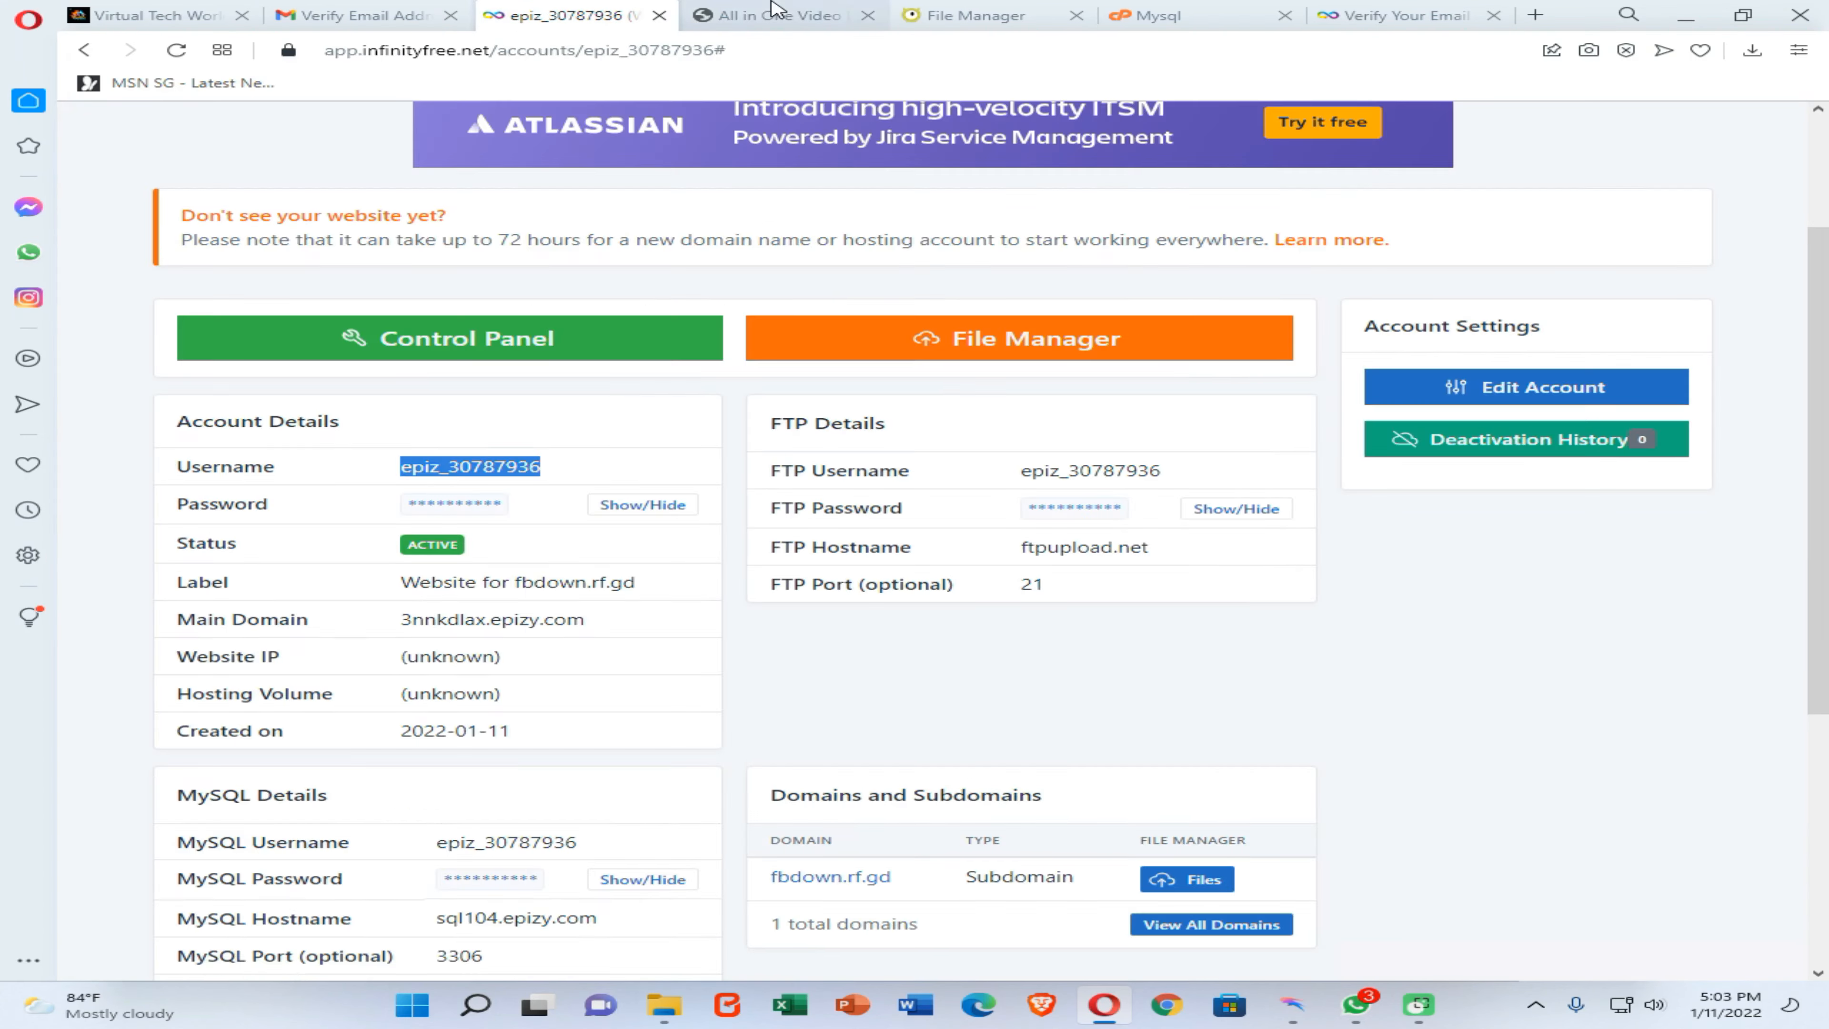
{"action": "left_click", "coordinate": [776, 13]}
{"action": "right_click", "coordinate": [1032, 465]}
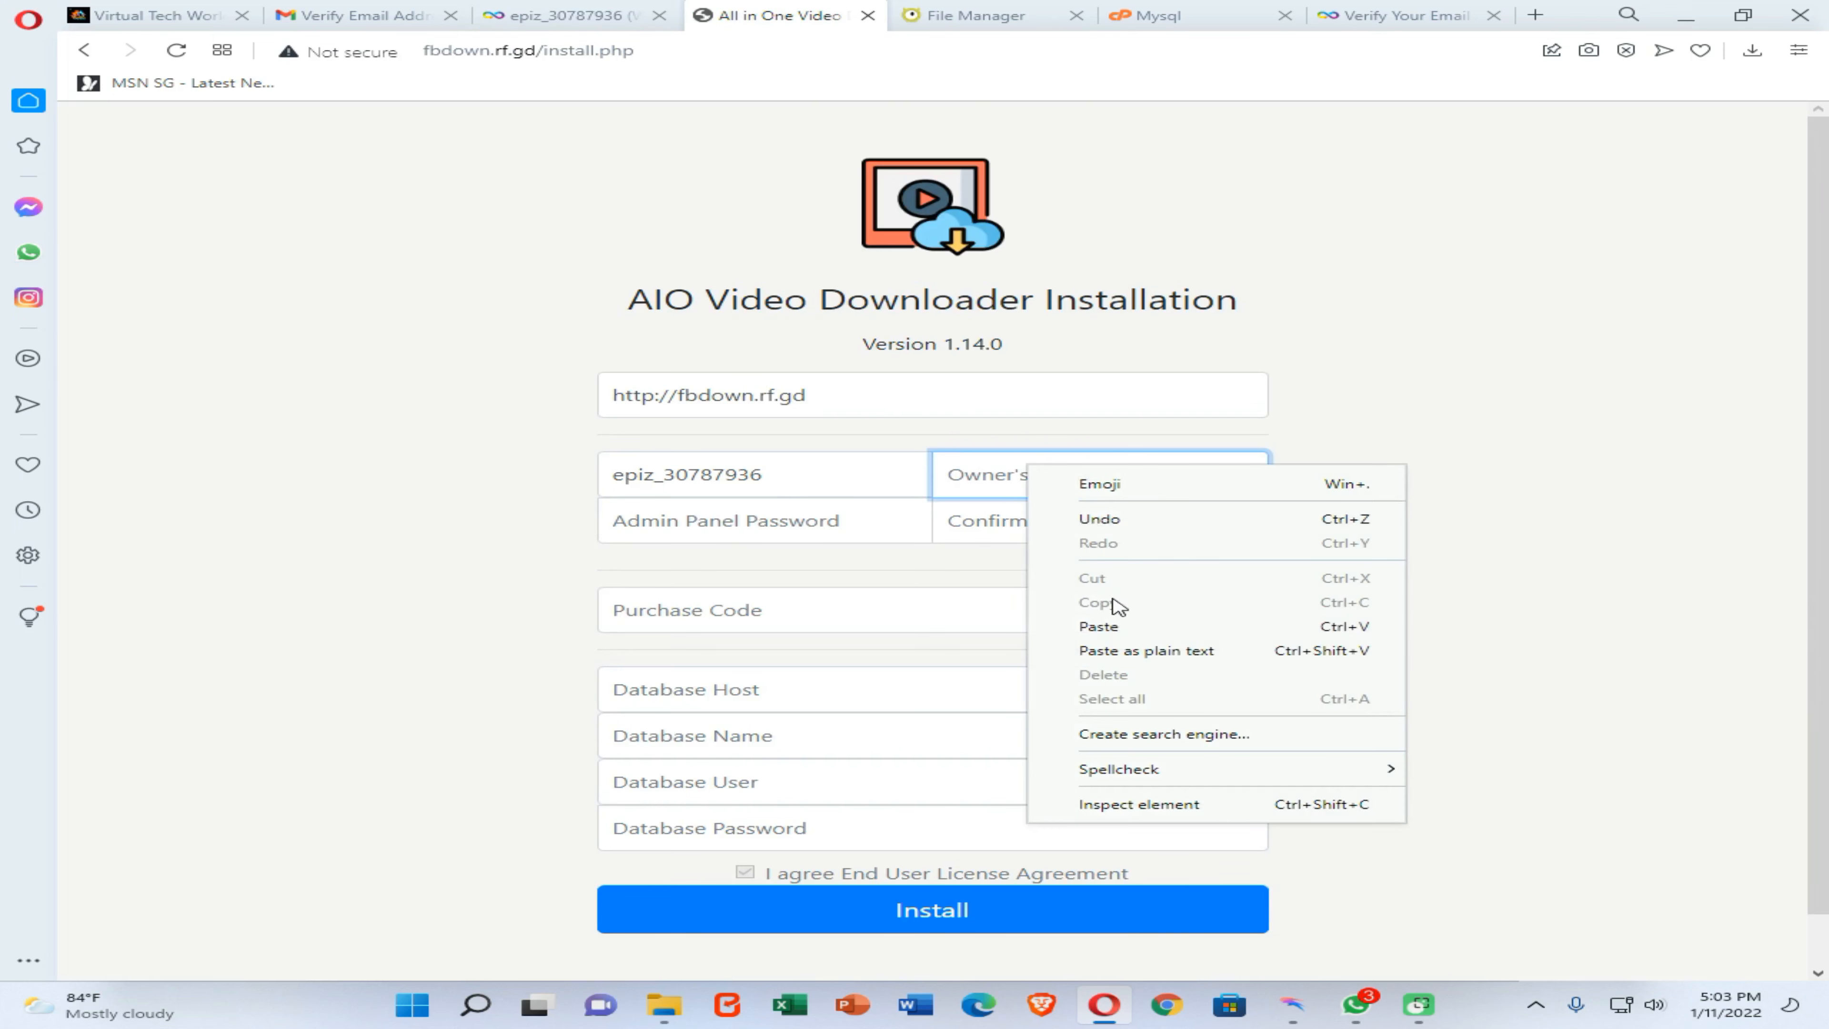
{"action": "left_click", "coordinate": [1112, 624]}
Reveal and copy the hosting account password for the installer.
{"action": "left_click", "coordinate": [536, 9]}
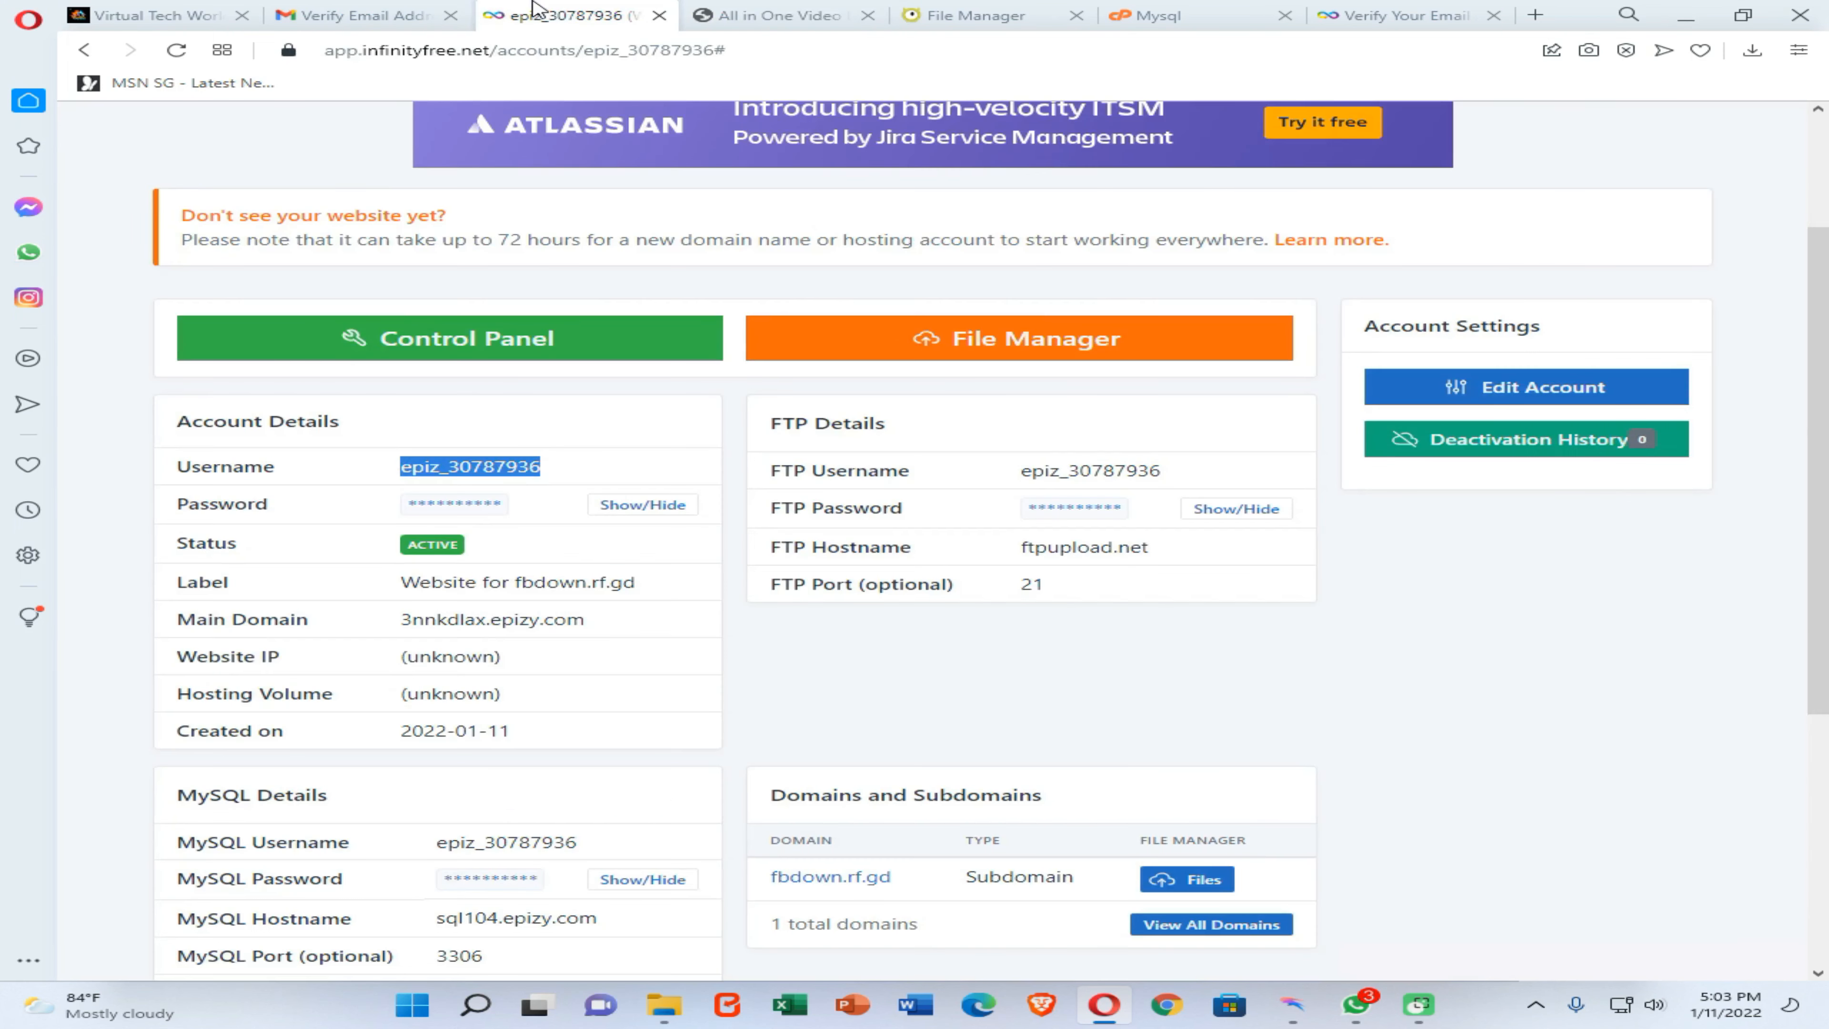
{"action": "left_click", "coordinate": [639, 510]}
{"action": "left_click", "coordinate": [411, 503]}
{"action": "left_click_drag", "start_coordinate": [410, 504], "coordinate": [513, 505]}
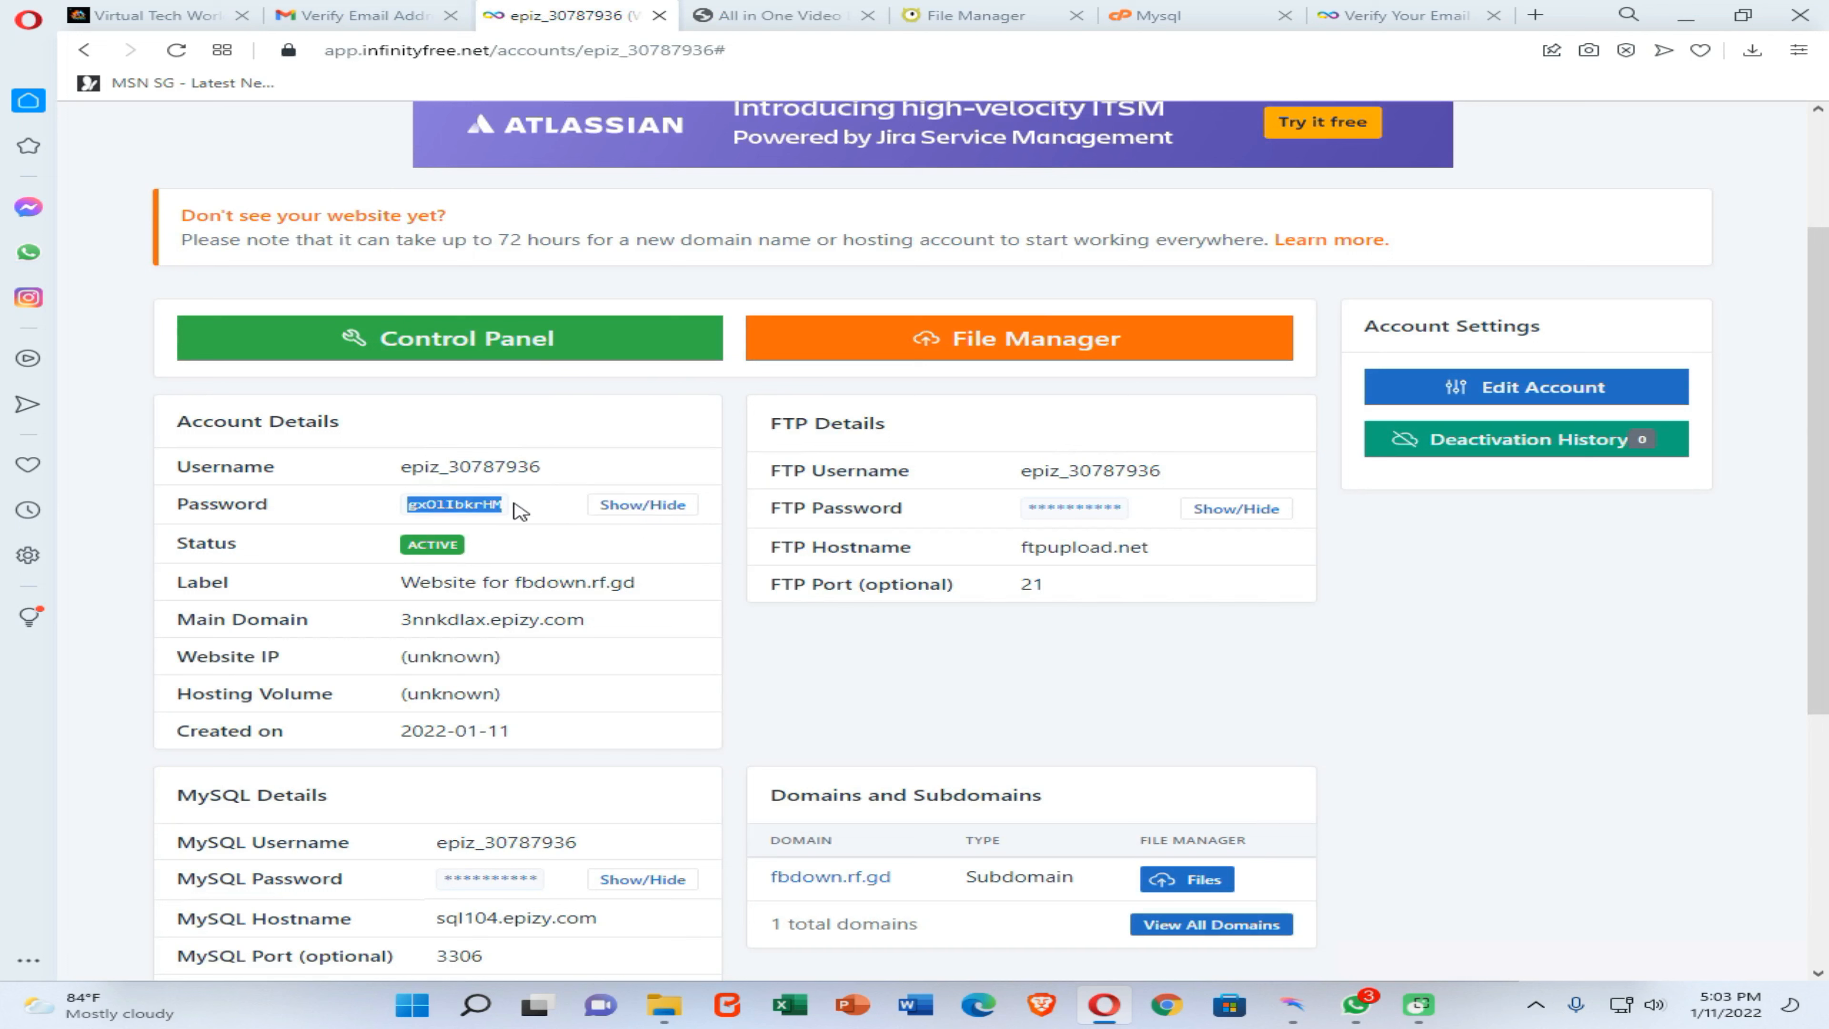
{"action": "right_click", "coordinate": [483, 511]}
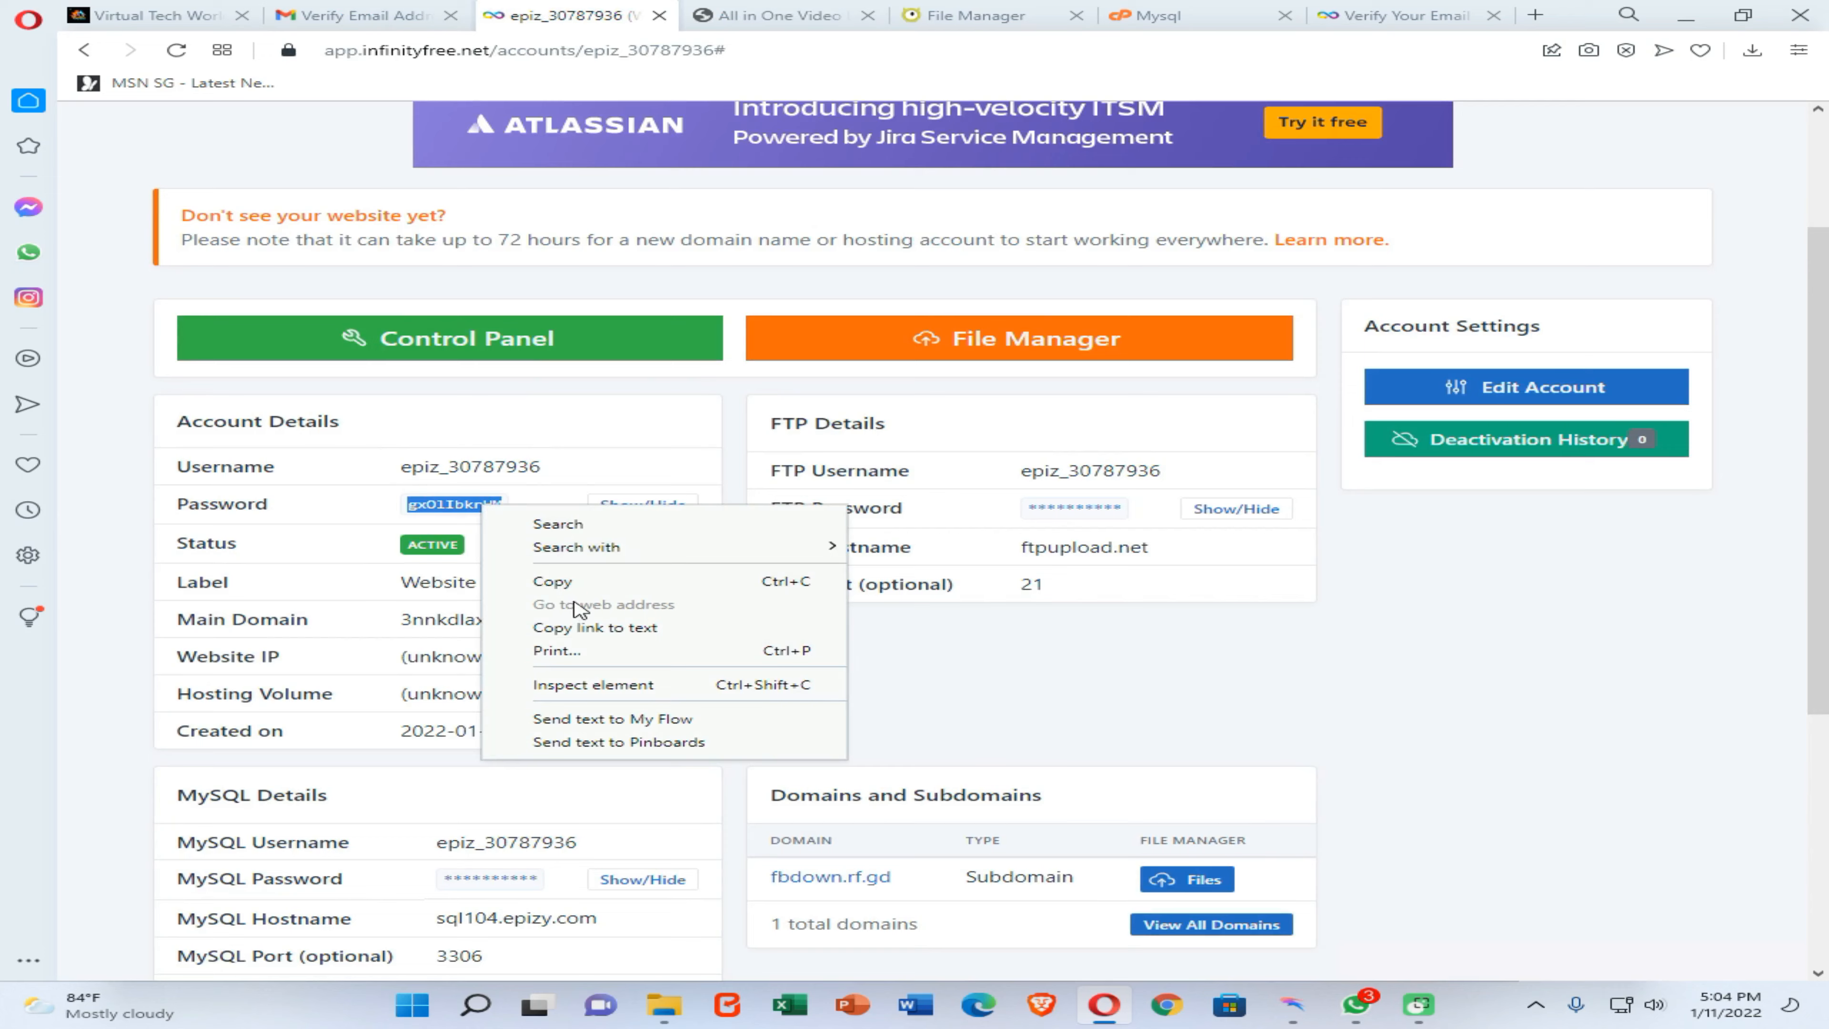
{"action": "left_click", "coordinate": [553, 581]}
{"action": "left_click", "coordinate": [778, 15]}
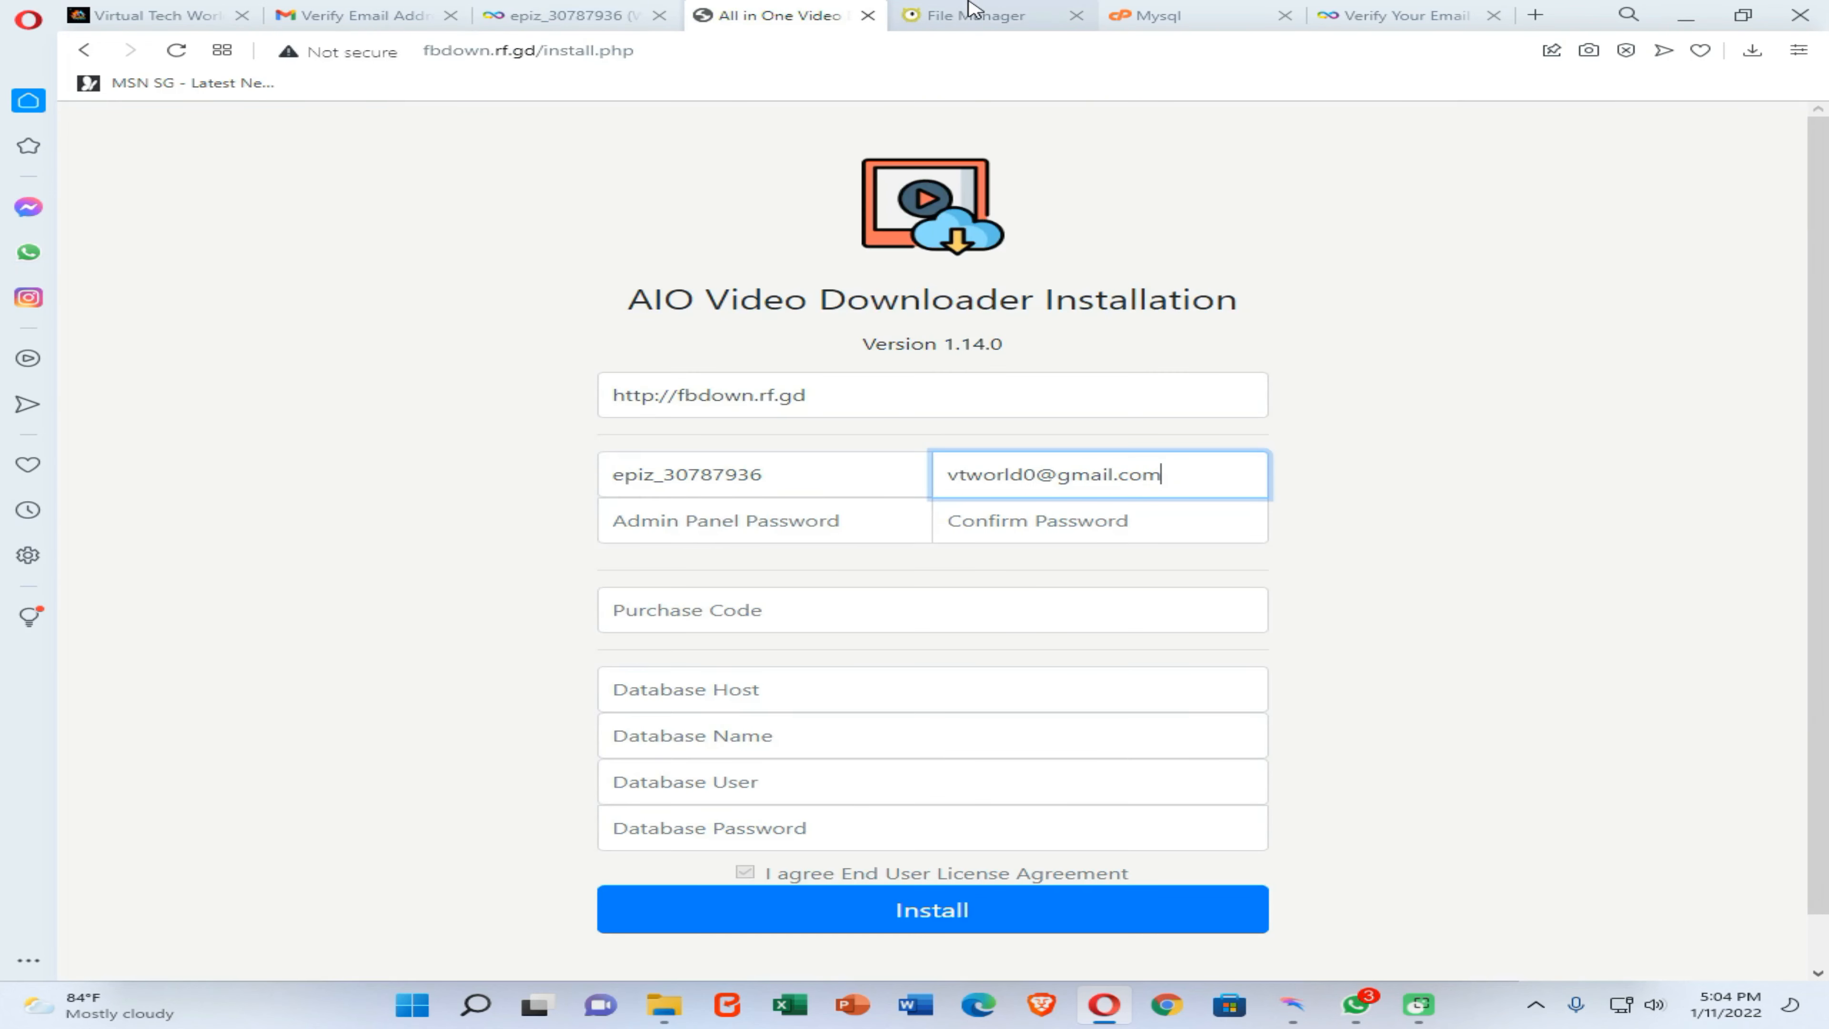
Paste the hosting password into the installer's admin, confirm and database password fields.
{"action": "right_click", "coordinate": [826, 520]}
{"action": "left_click", "coordinate": [900, 681]}
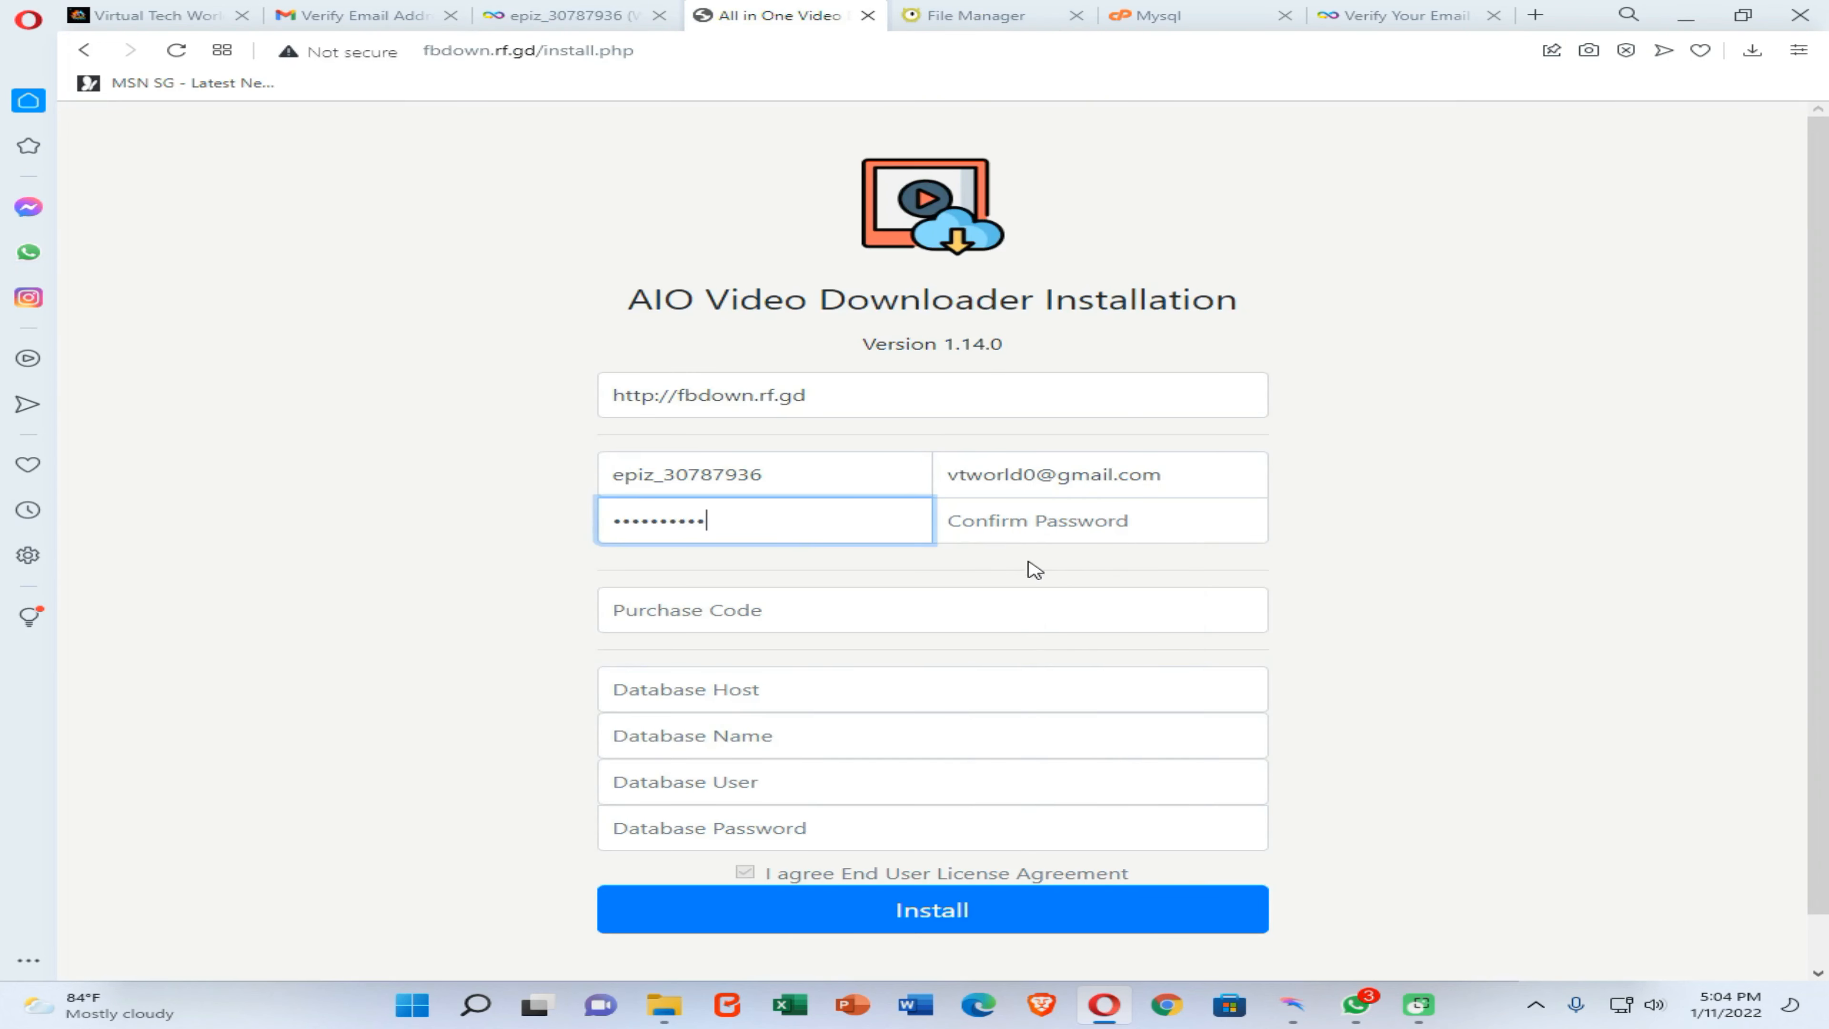
{"action": "right_click", "coordinate": [1017, 522]}
{"action": "left_click", "coordinate": [1071, 683]}
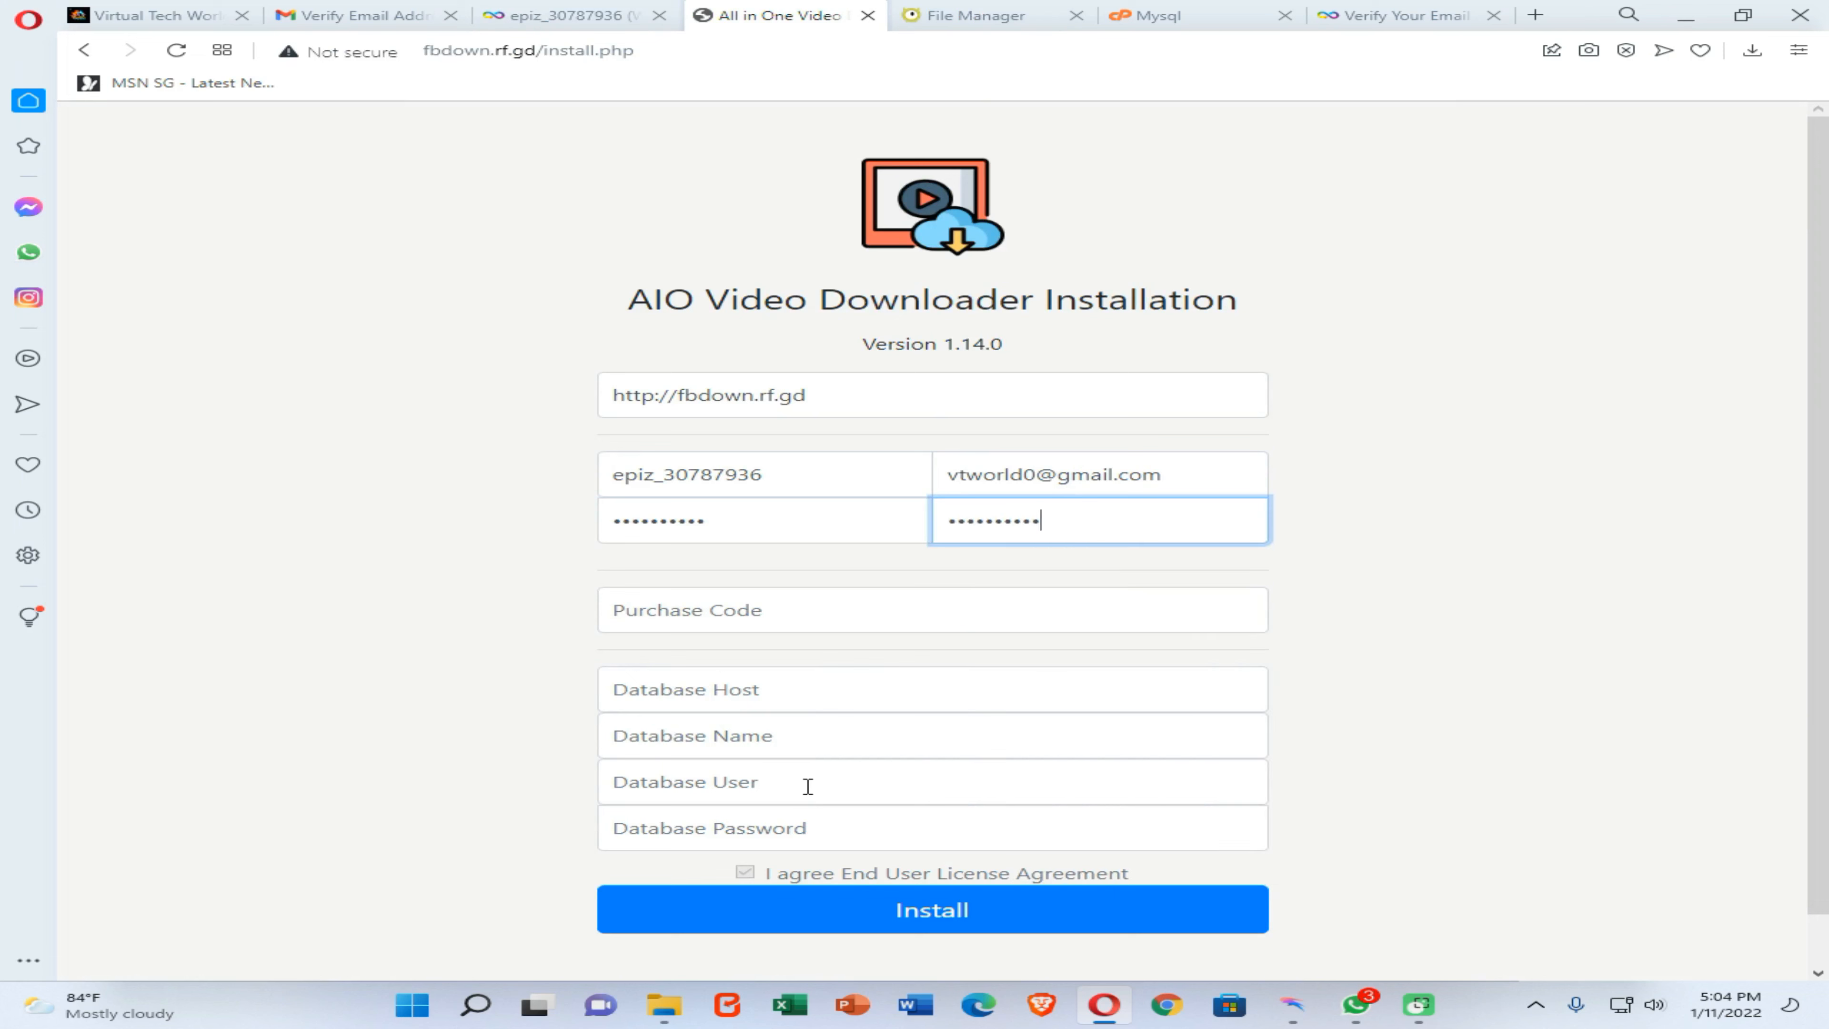
{"action": "right_click", "coordinate": [755, 829]}
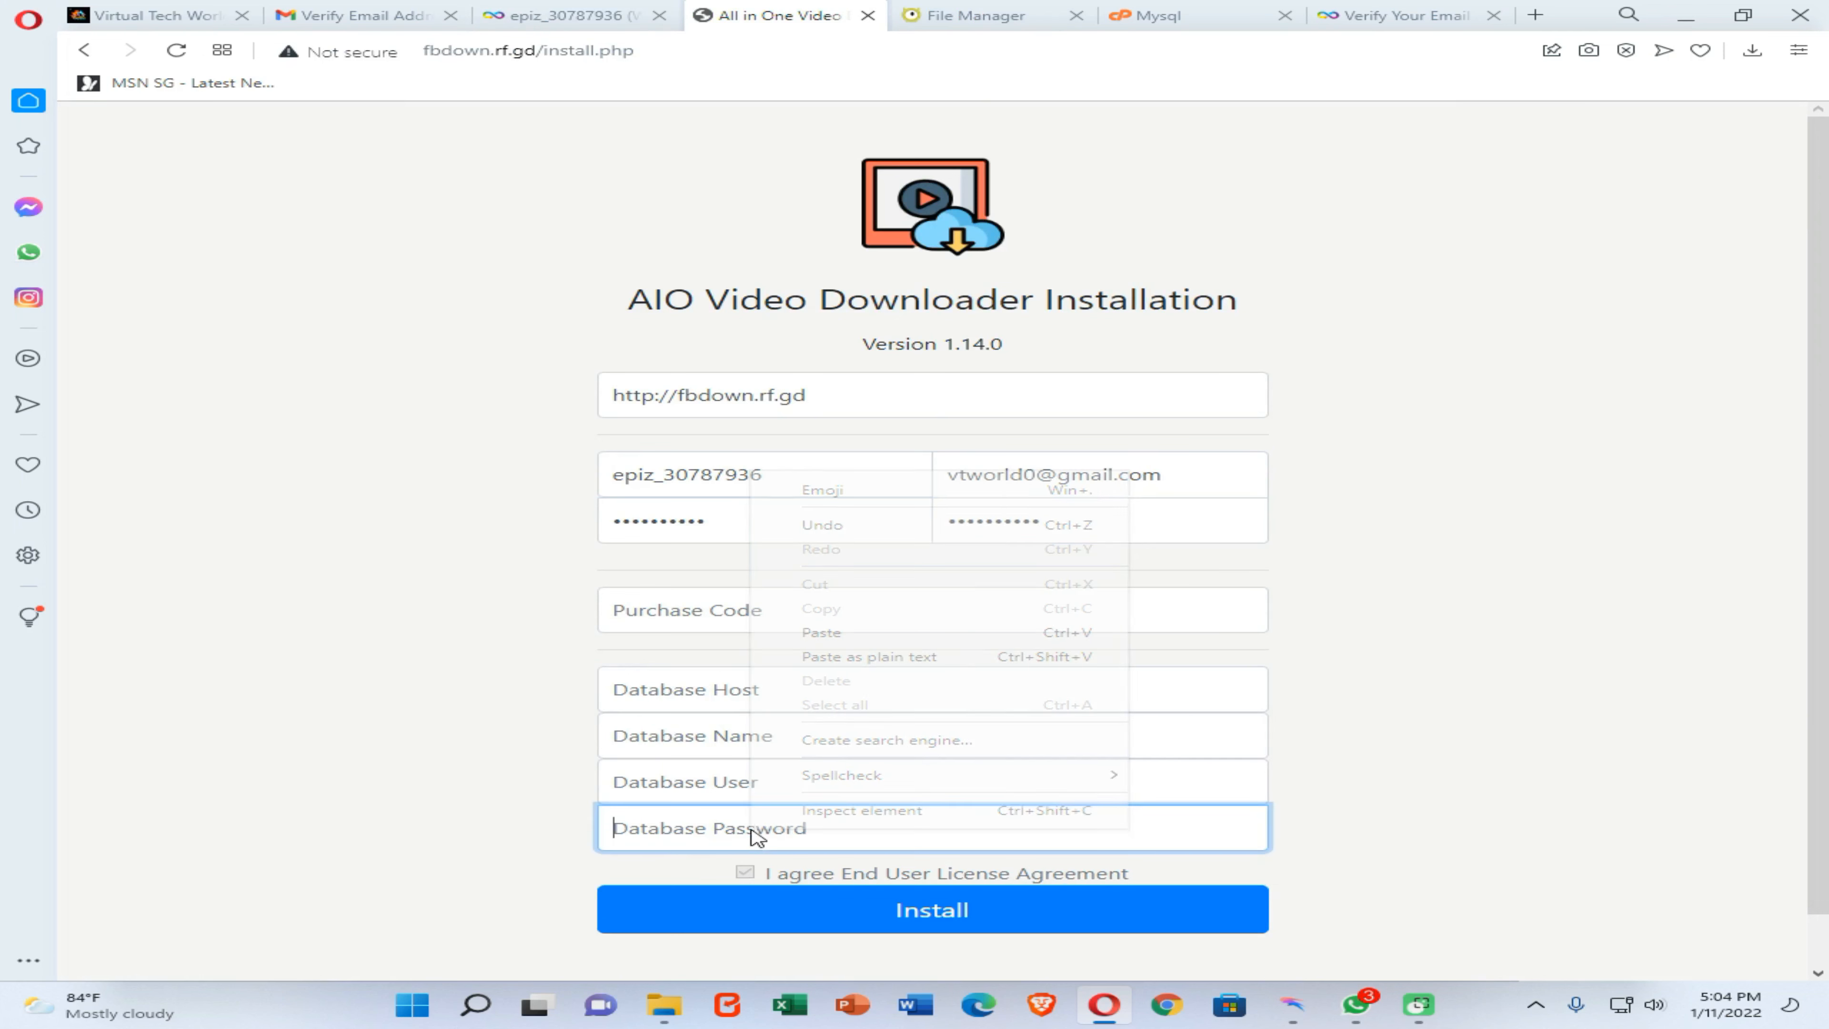
{"action": "left_click", "coordinate": [854, 641]}
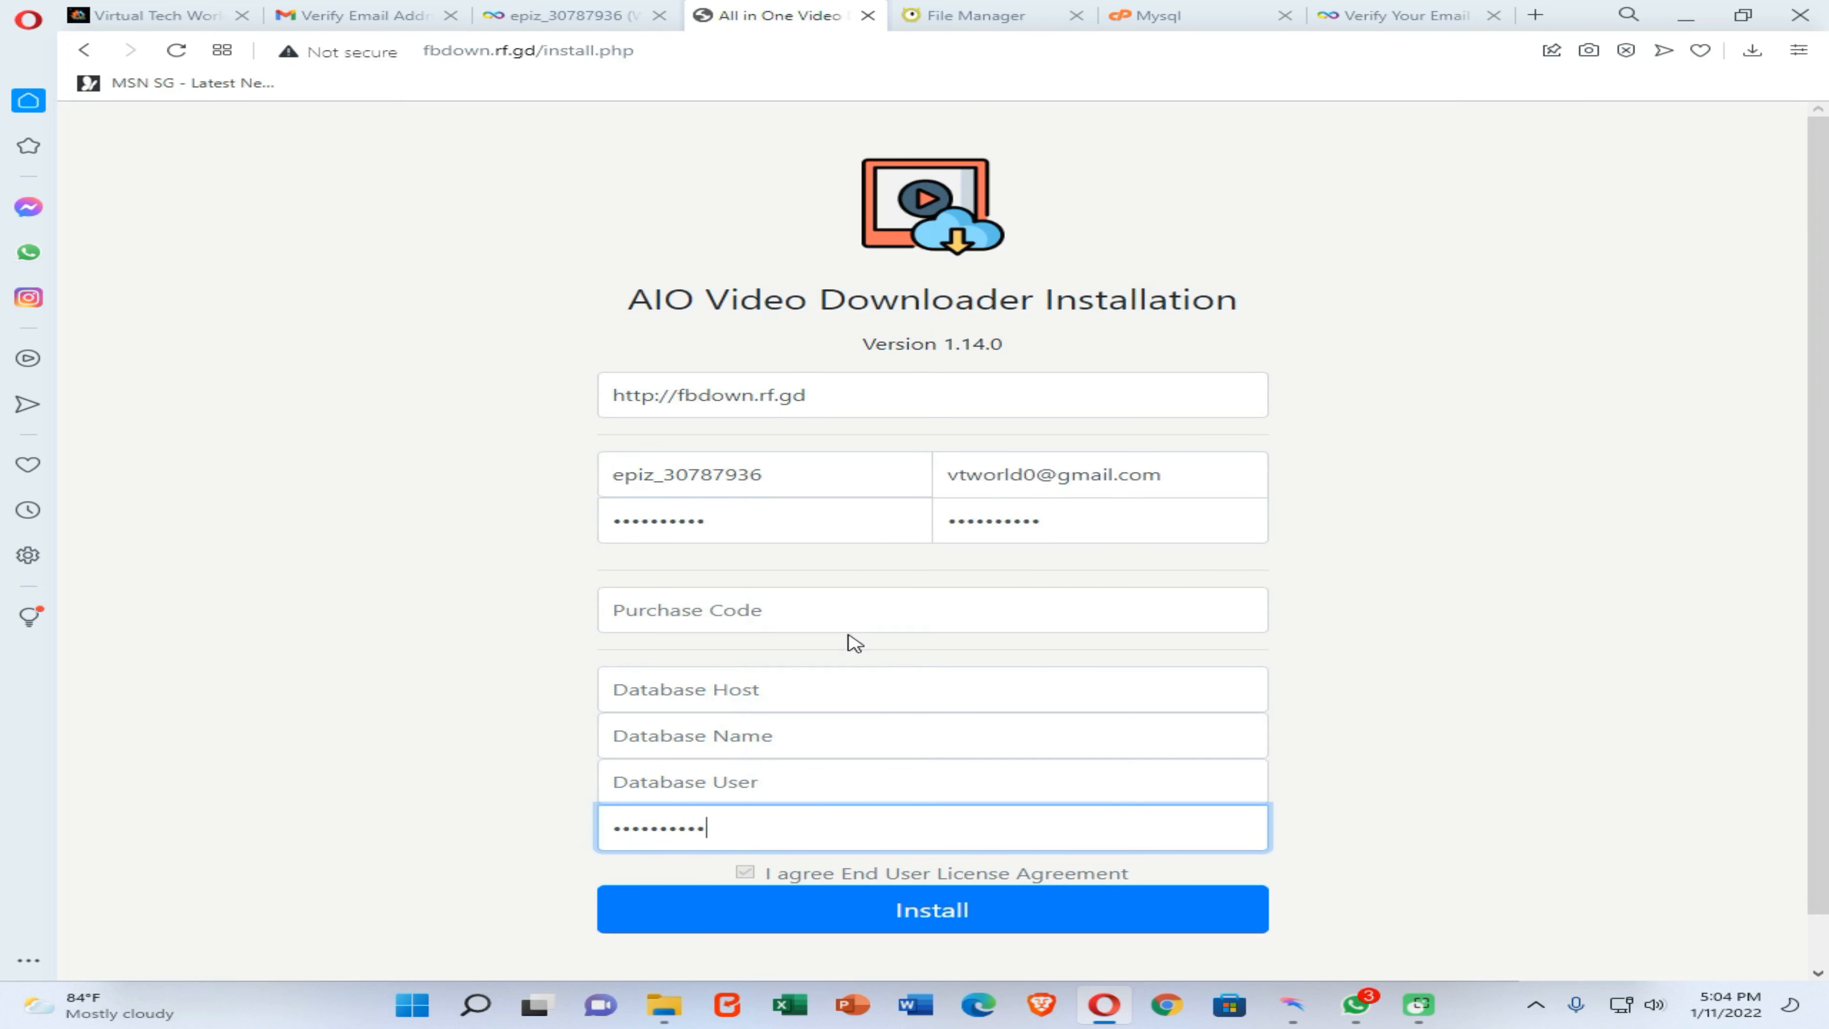
{"action": "left_click", "coordinate": [461, 747]}
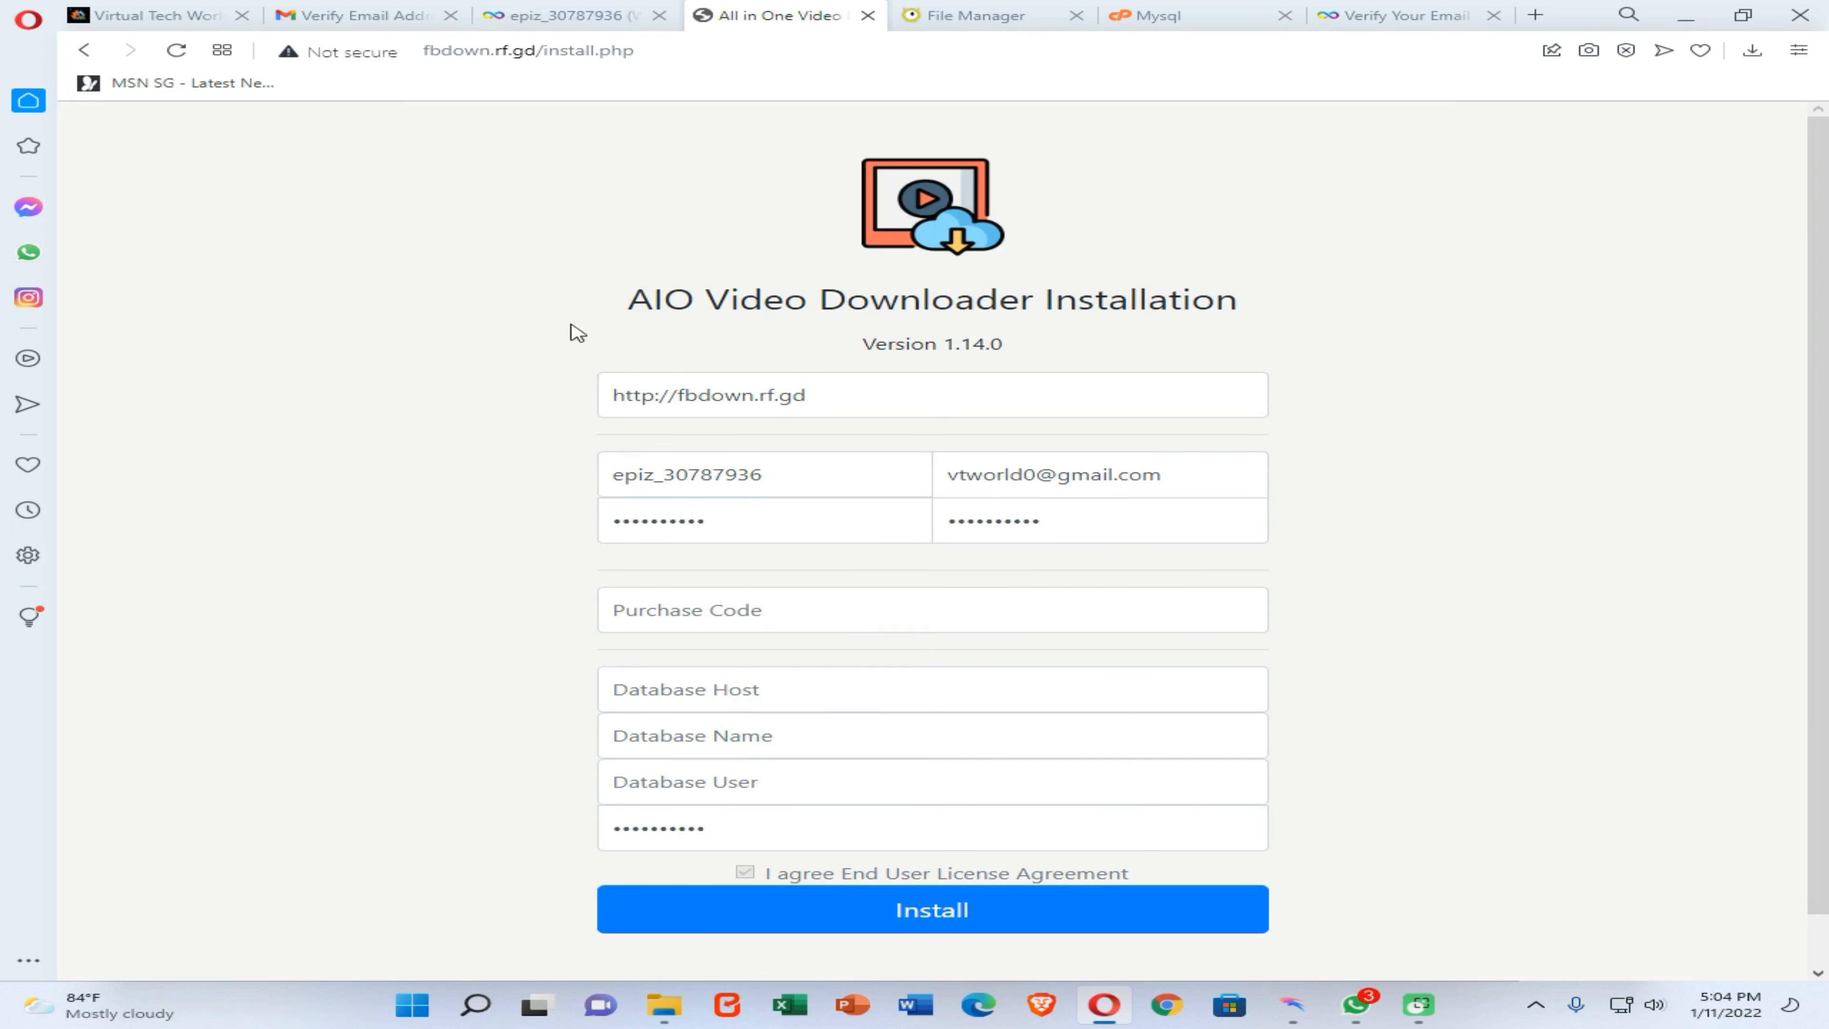
{"action": "left_click", "coordinate": [1037, 10]}
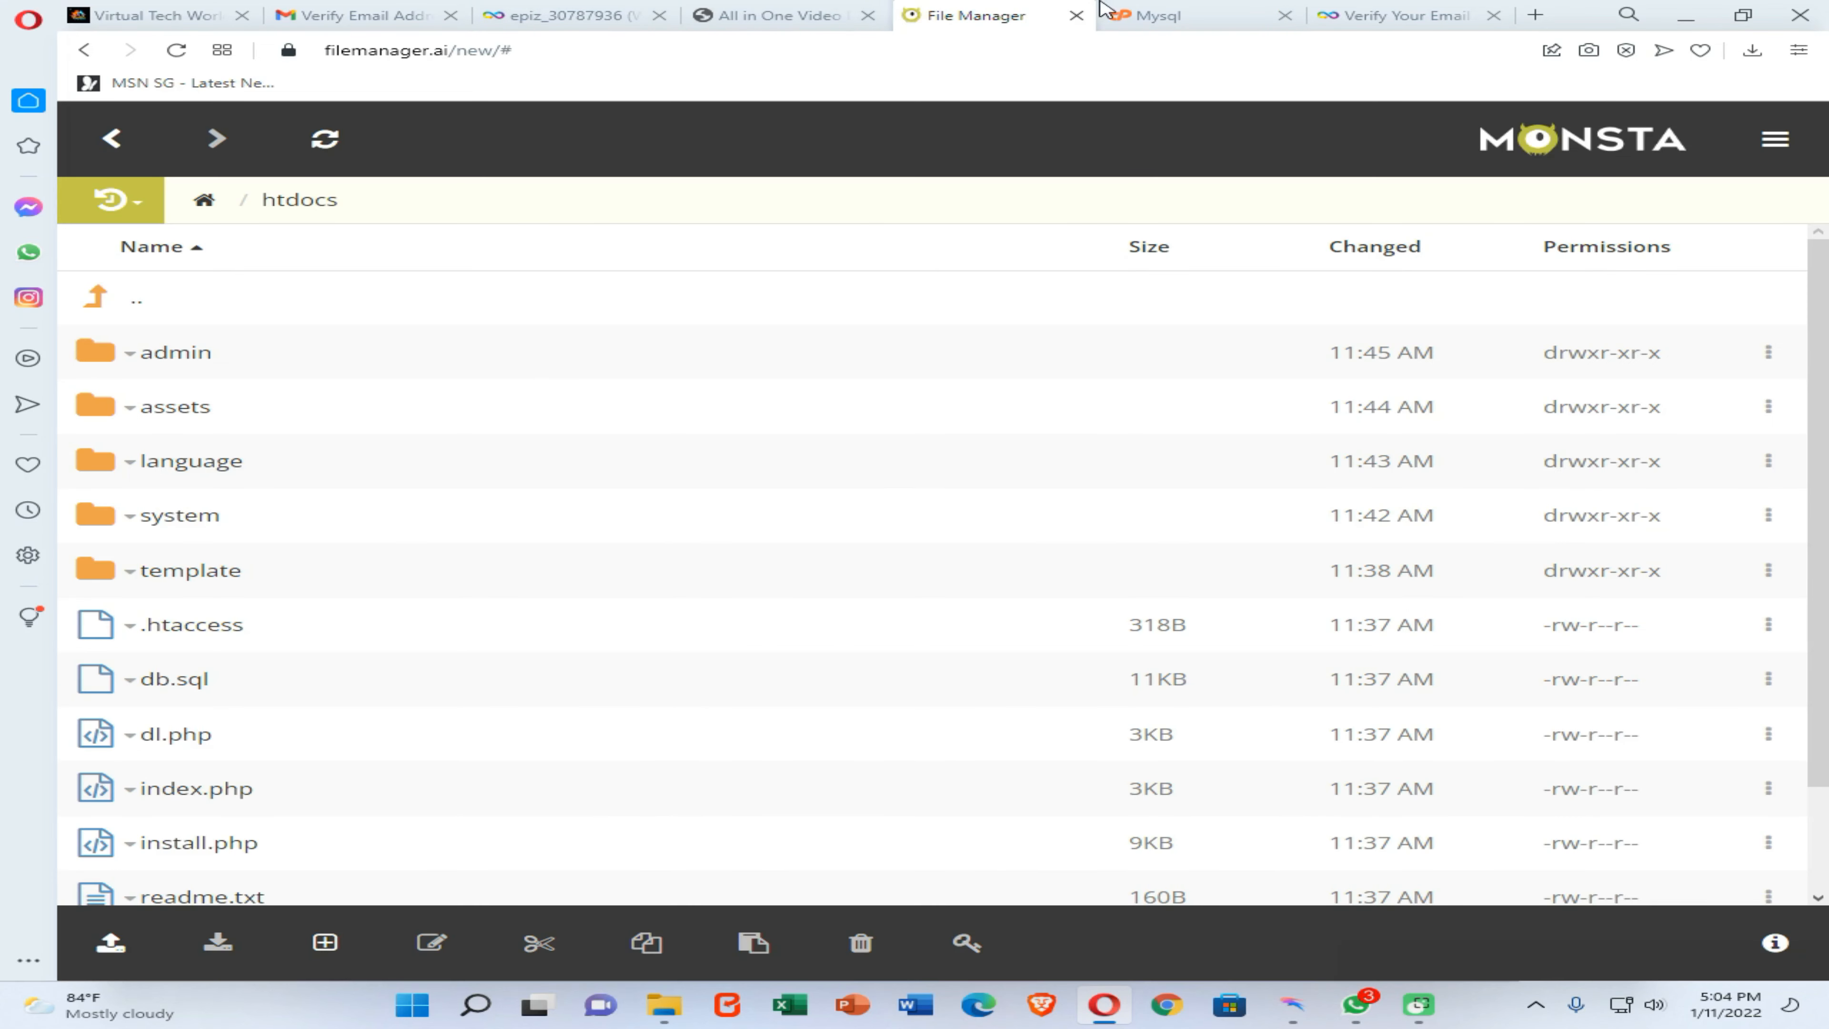
Copy the MySQL database name from InfinityFree into the installer's Database Name field.
{"action": "left_click", "coordinate": [1166, 13]}
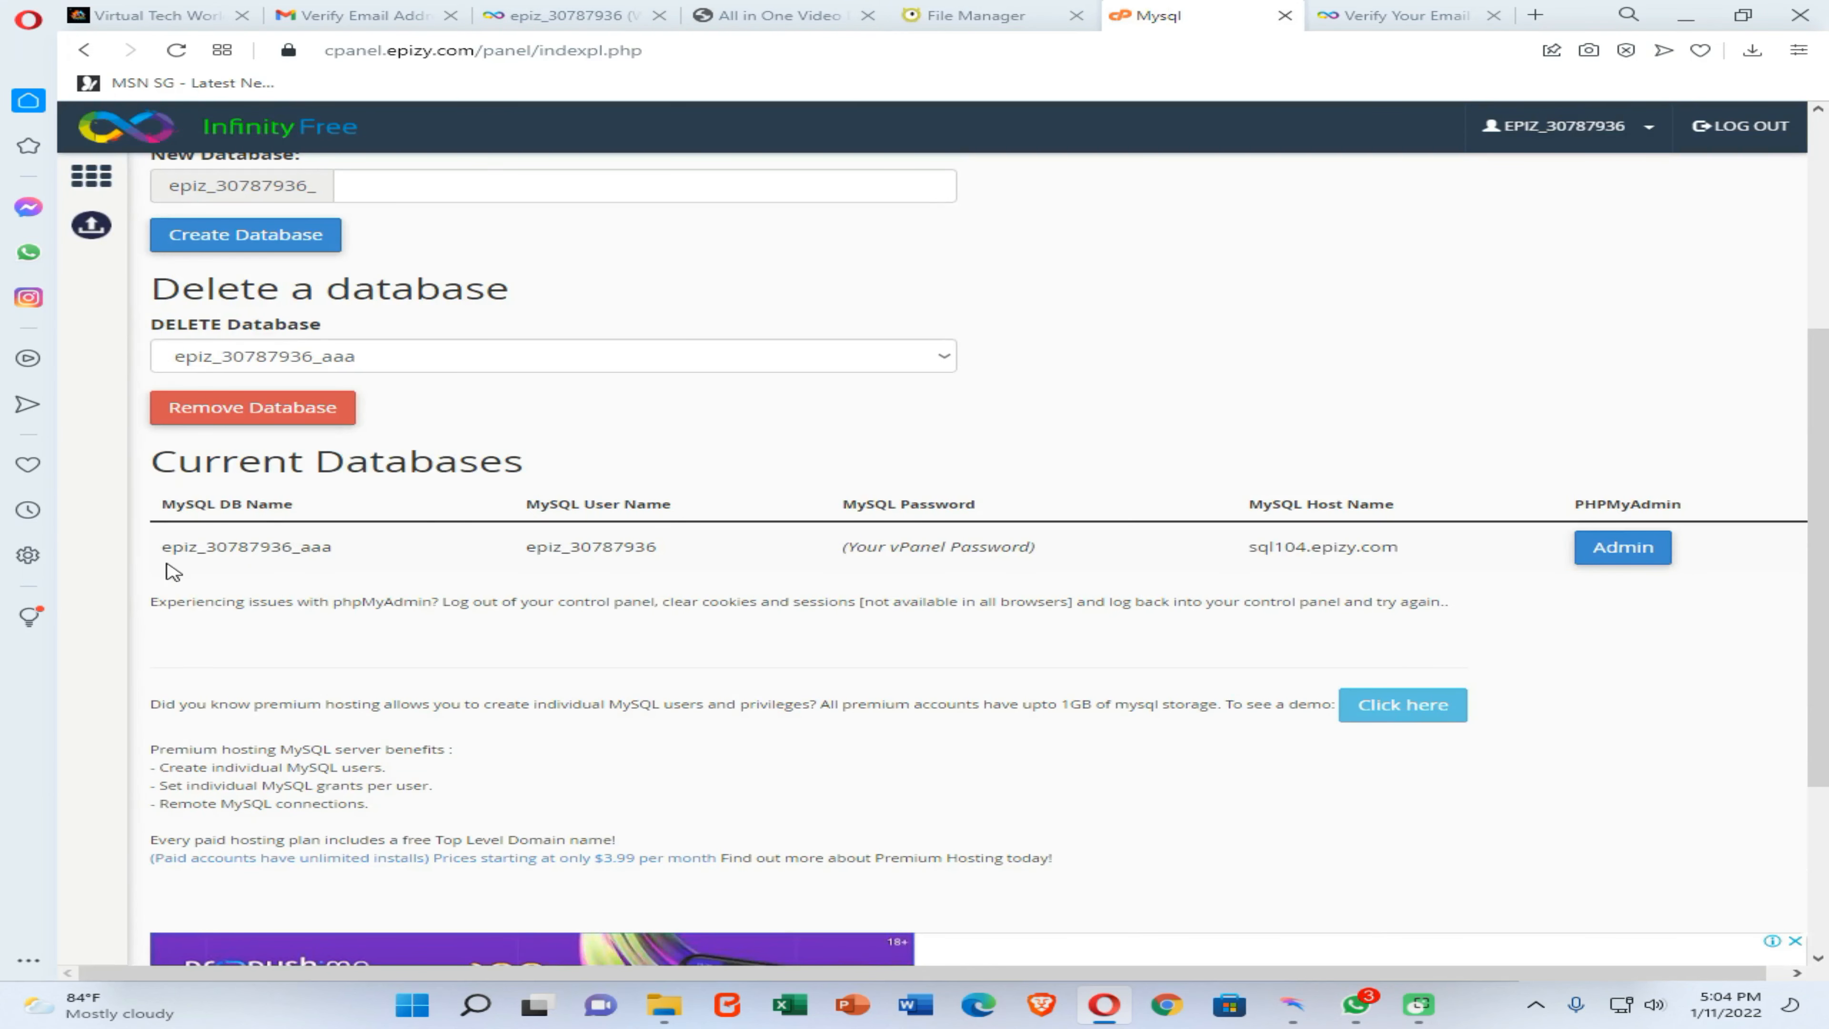
{"action": "left_click_drag", "start_coordinate": [158, 557], "coordinate": [350, 555]}
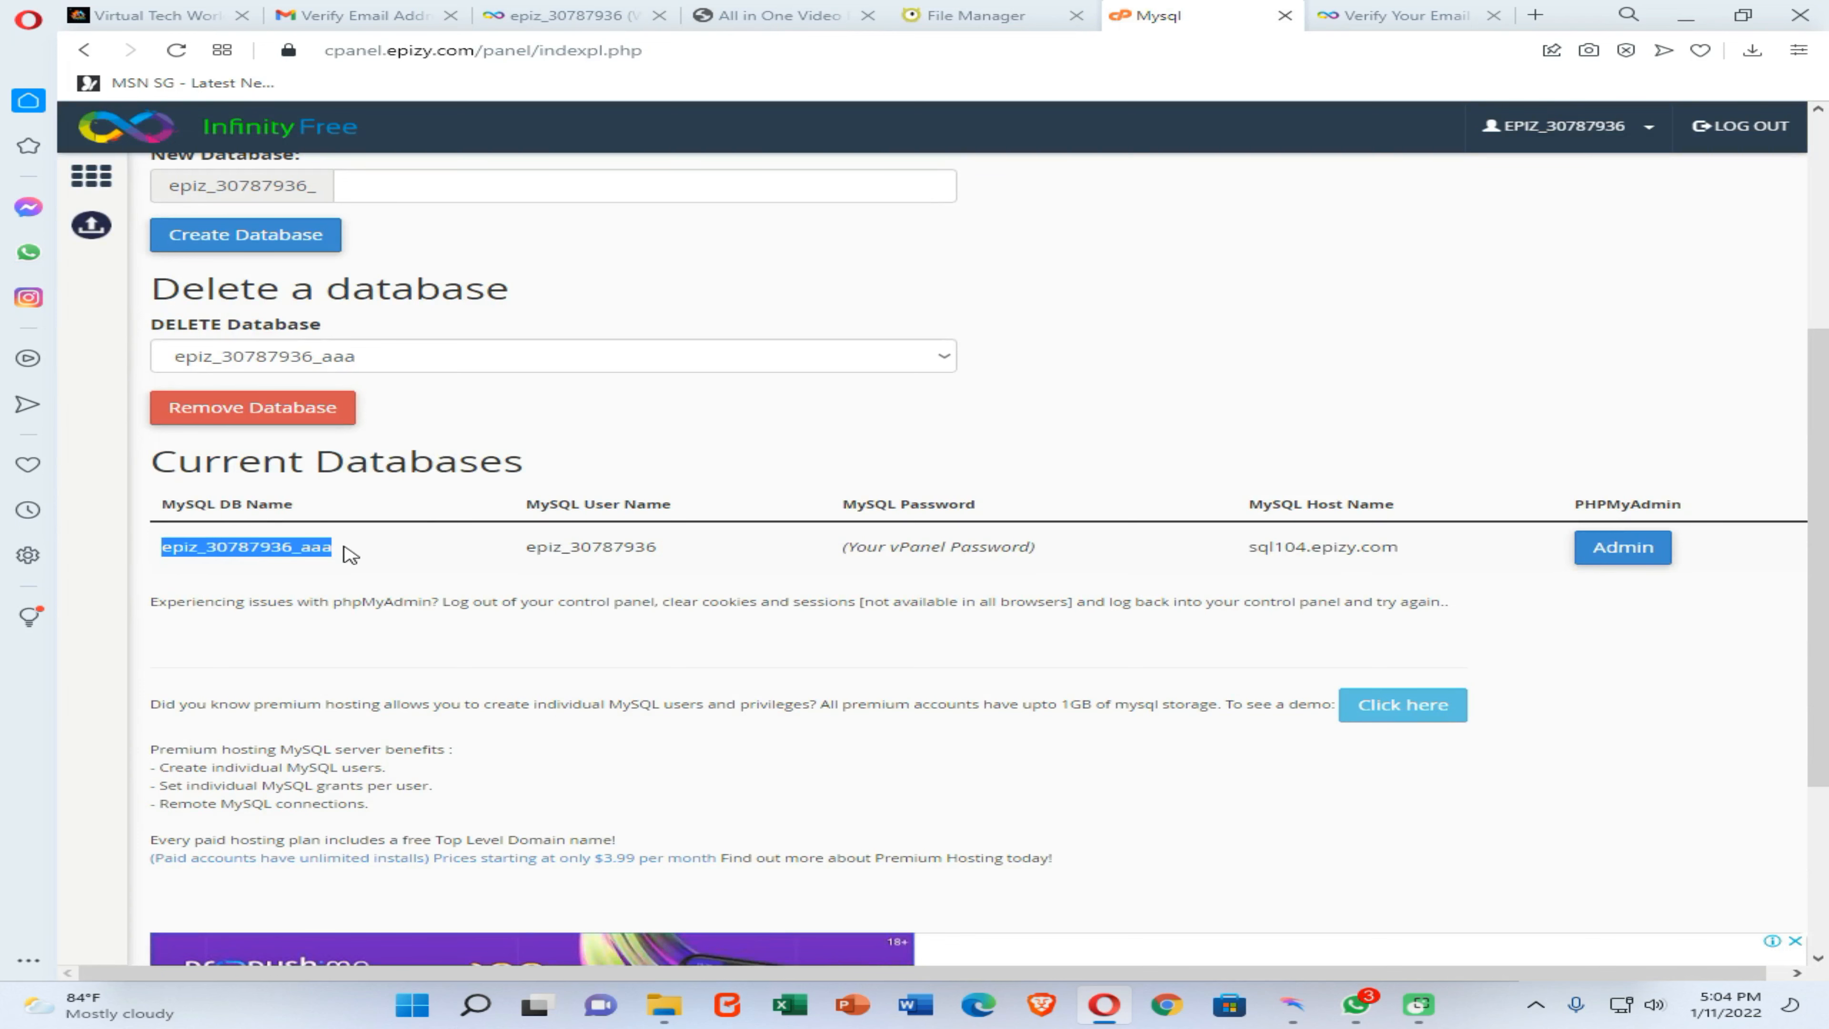
{"action": "right_click", "coordinate": [309, 550]}
{"action": "left_click", "coordinate": [382, 617]}
{"action": "left_click", "coordinate": [778, 10]}
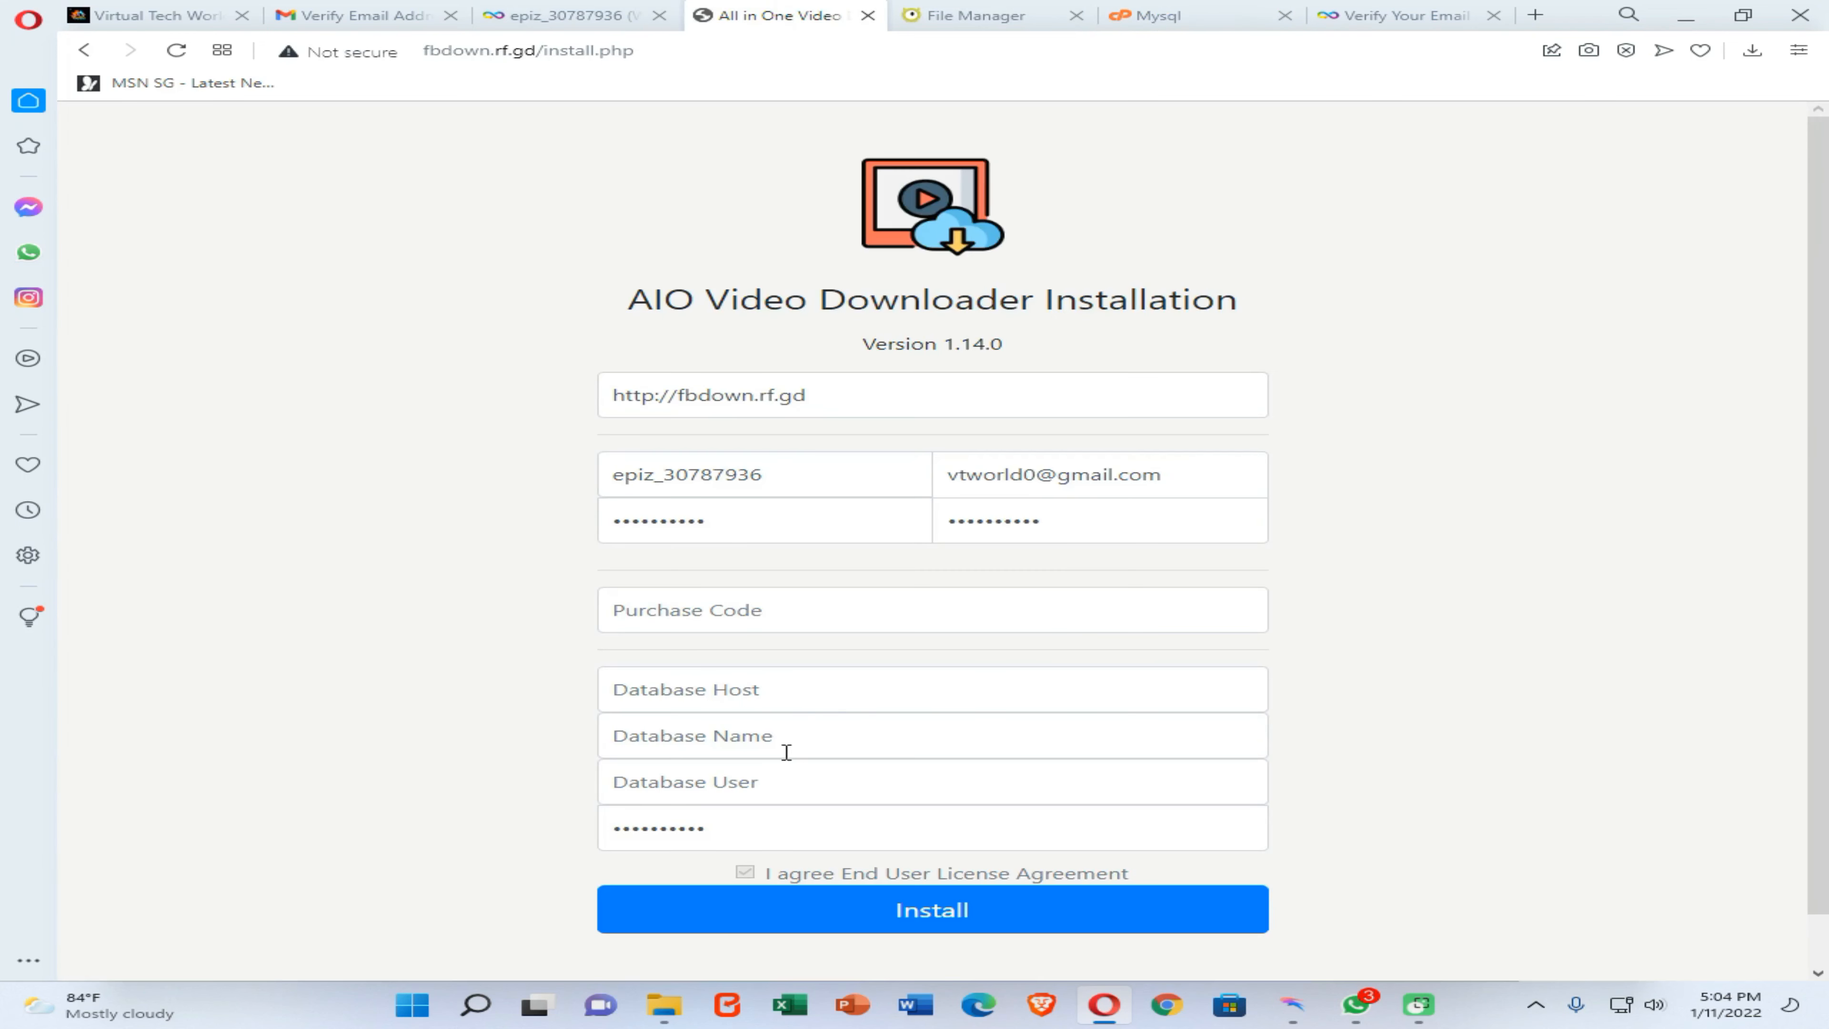
{"action": "right_click", "coordinate": [758, 744]}
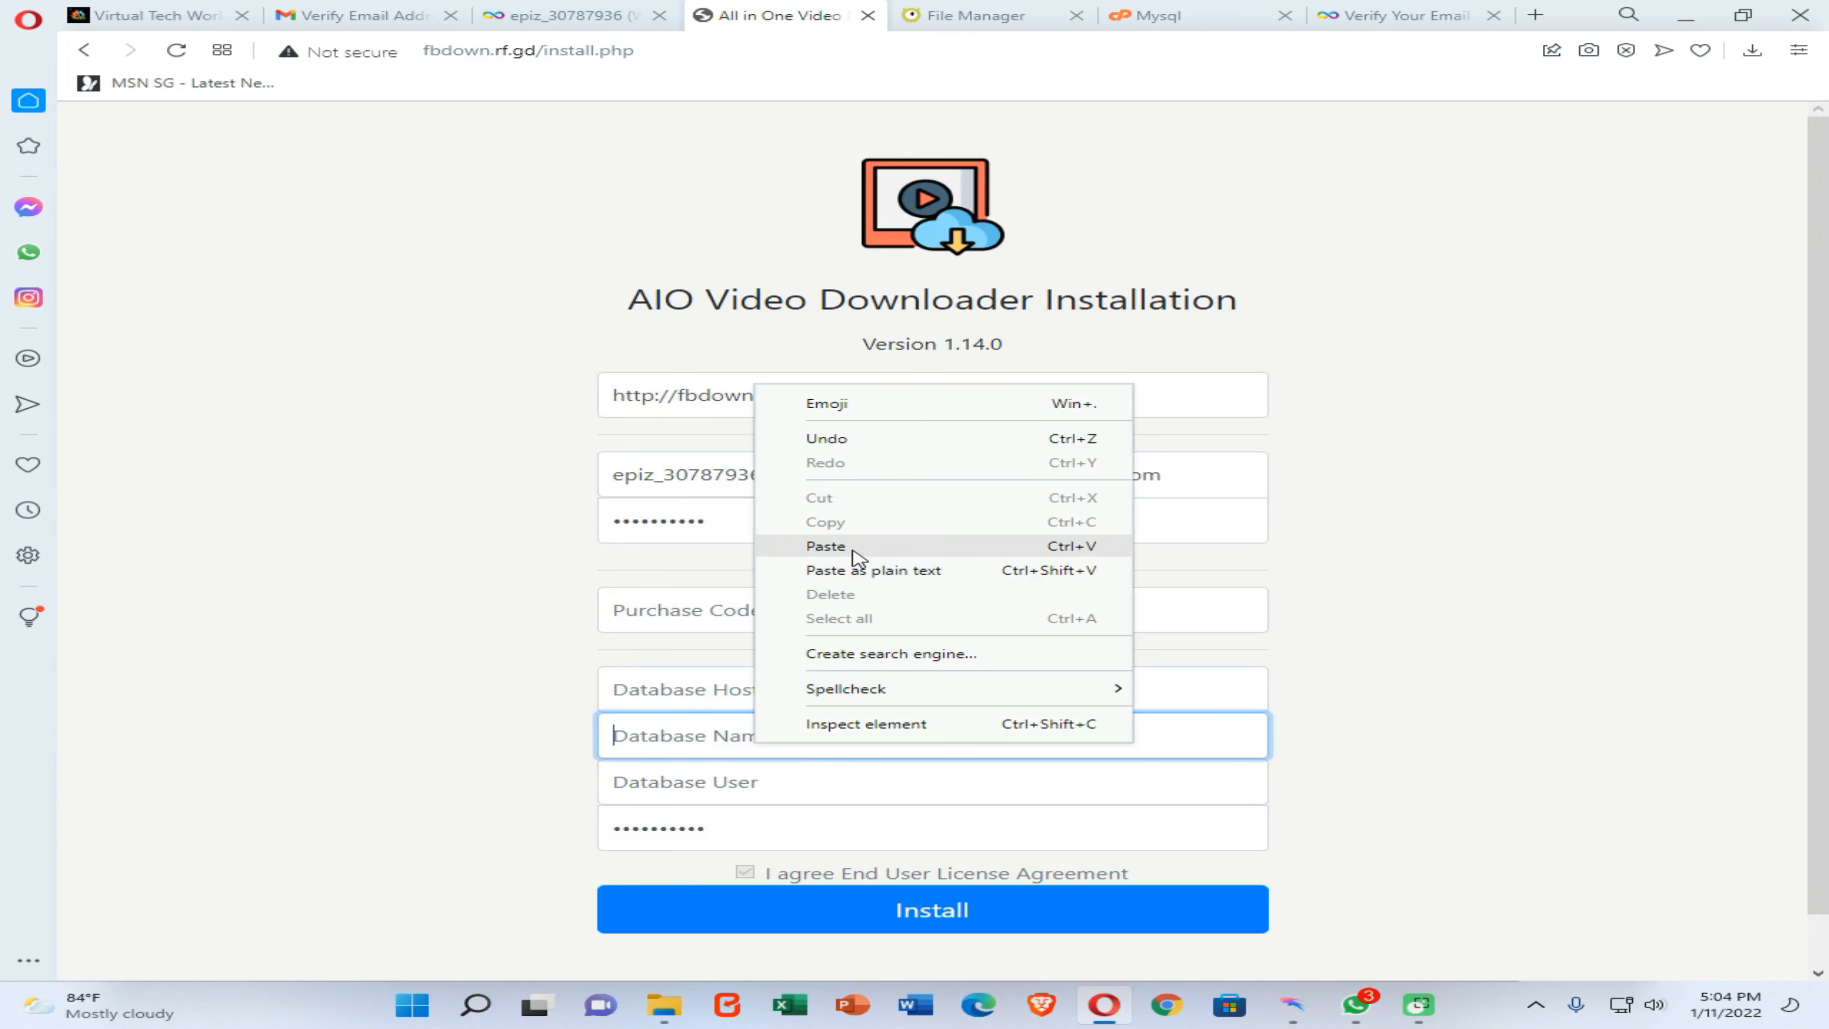
{"action": "left_click", "coordinate": [828, 546]}
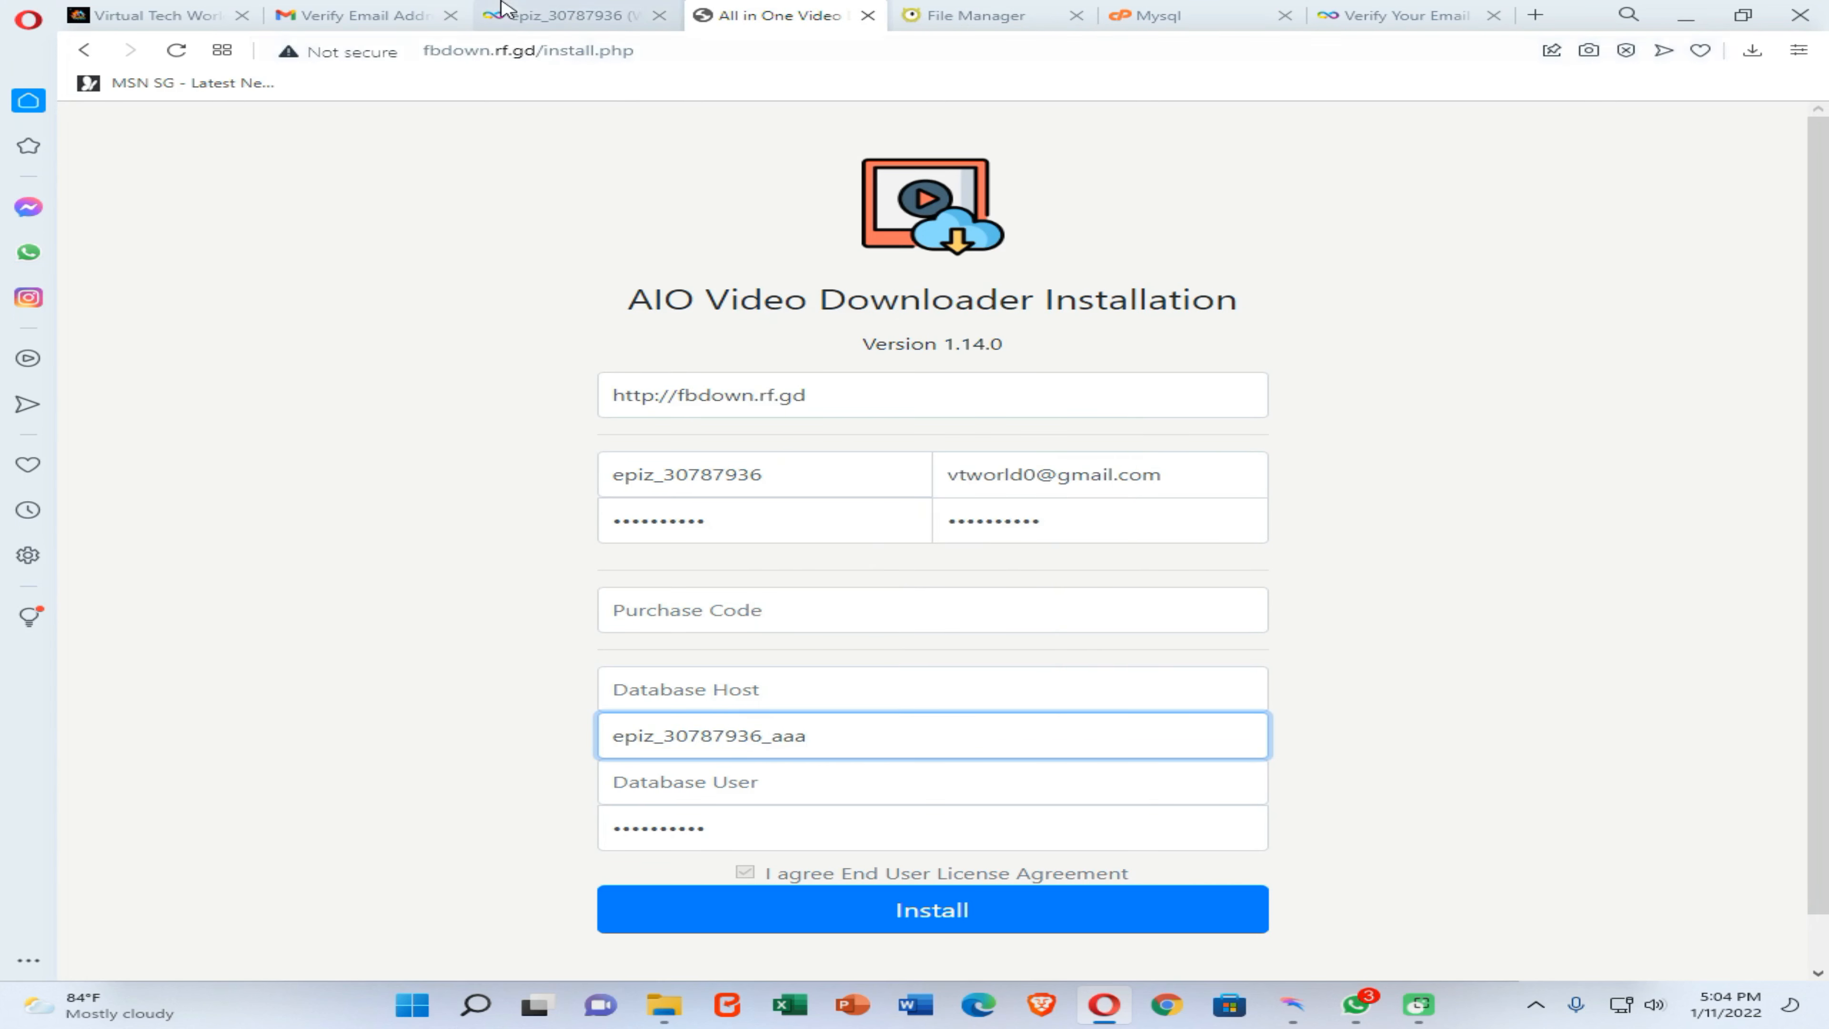
{"action": "left_click", "coordinate": [531, 11]}
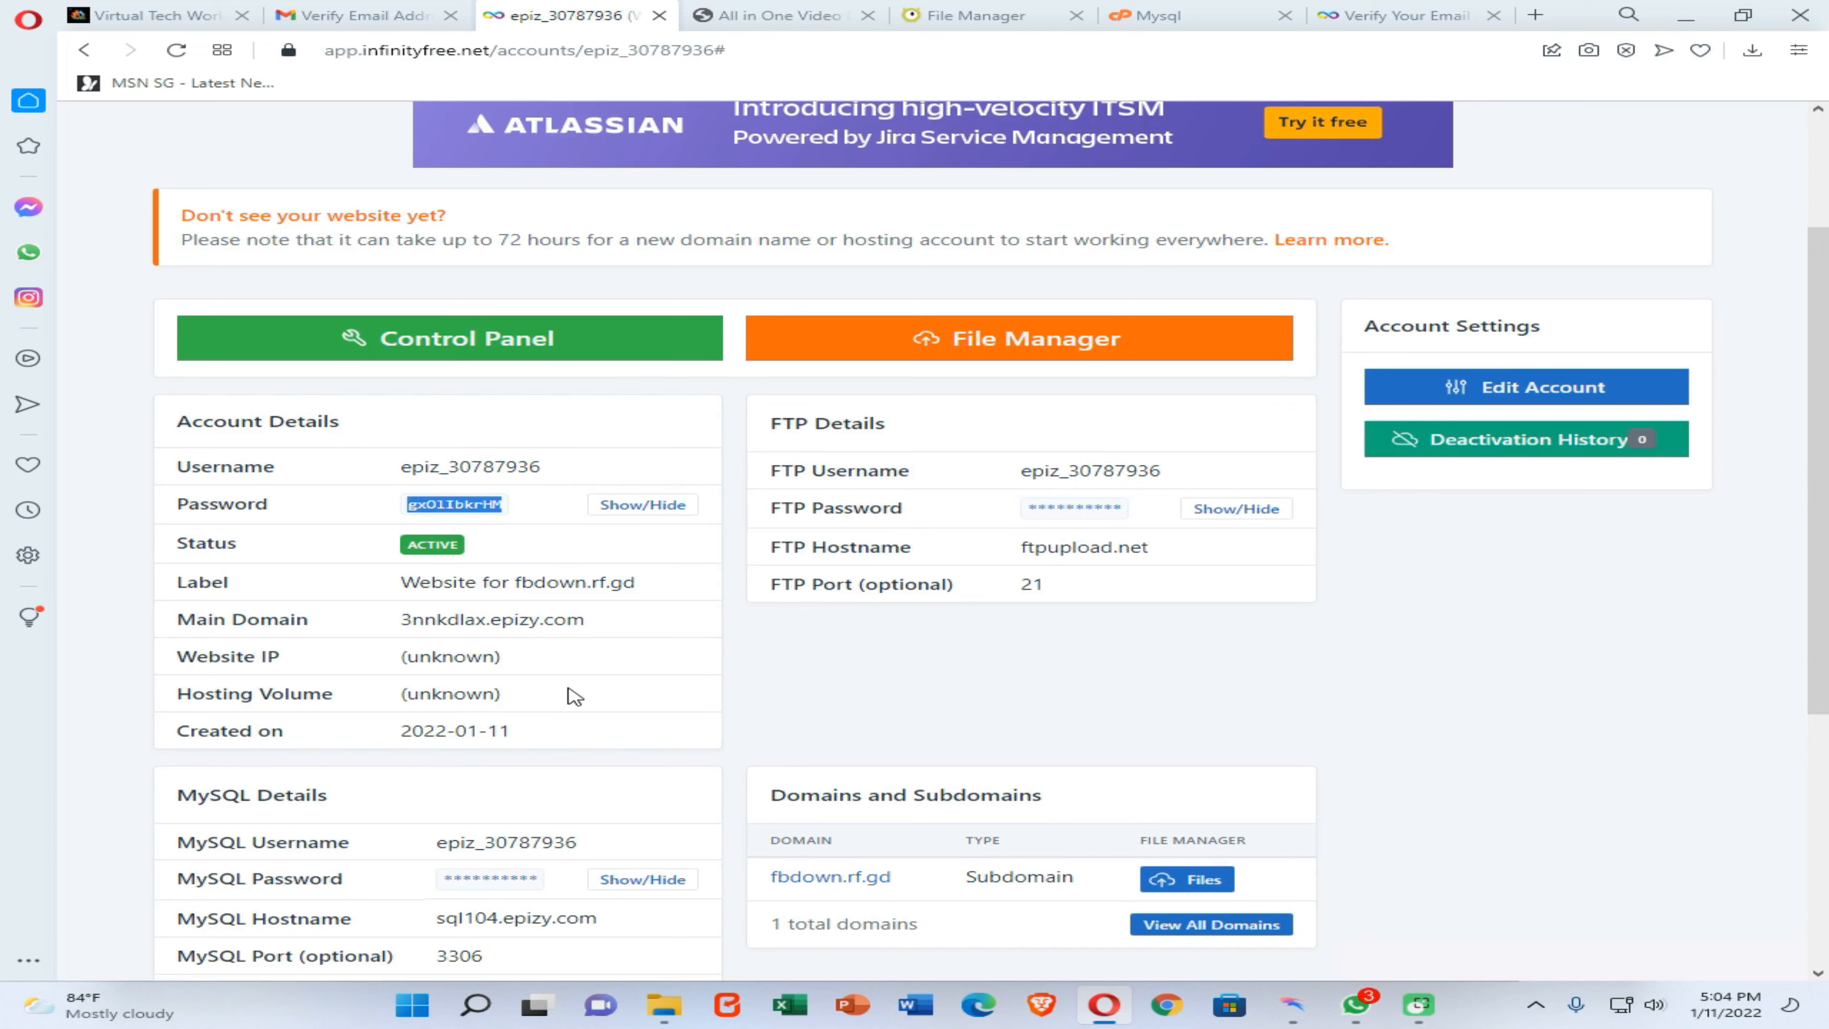
{"action": "mouse_move", "coordinate": [559, 467]}
{"action": "left_mouse_down"}
{"action": "mouse_move", "coordinate": [403, 468]}
{"action": "mouse_move", "coordinate": [564, 470]}
{"action": "left_mouse_up"}
{"action": "right_click", "coordinate": [442, 471]}
{"action": "left_click", "coordinate": [404, 471]}
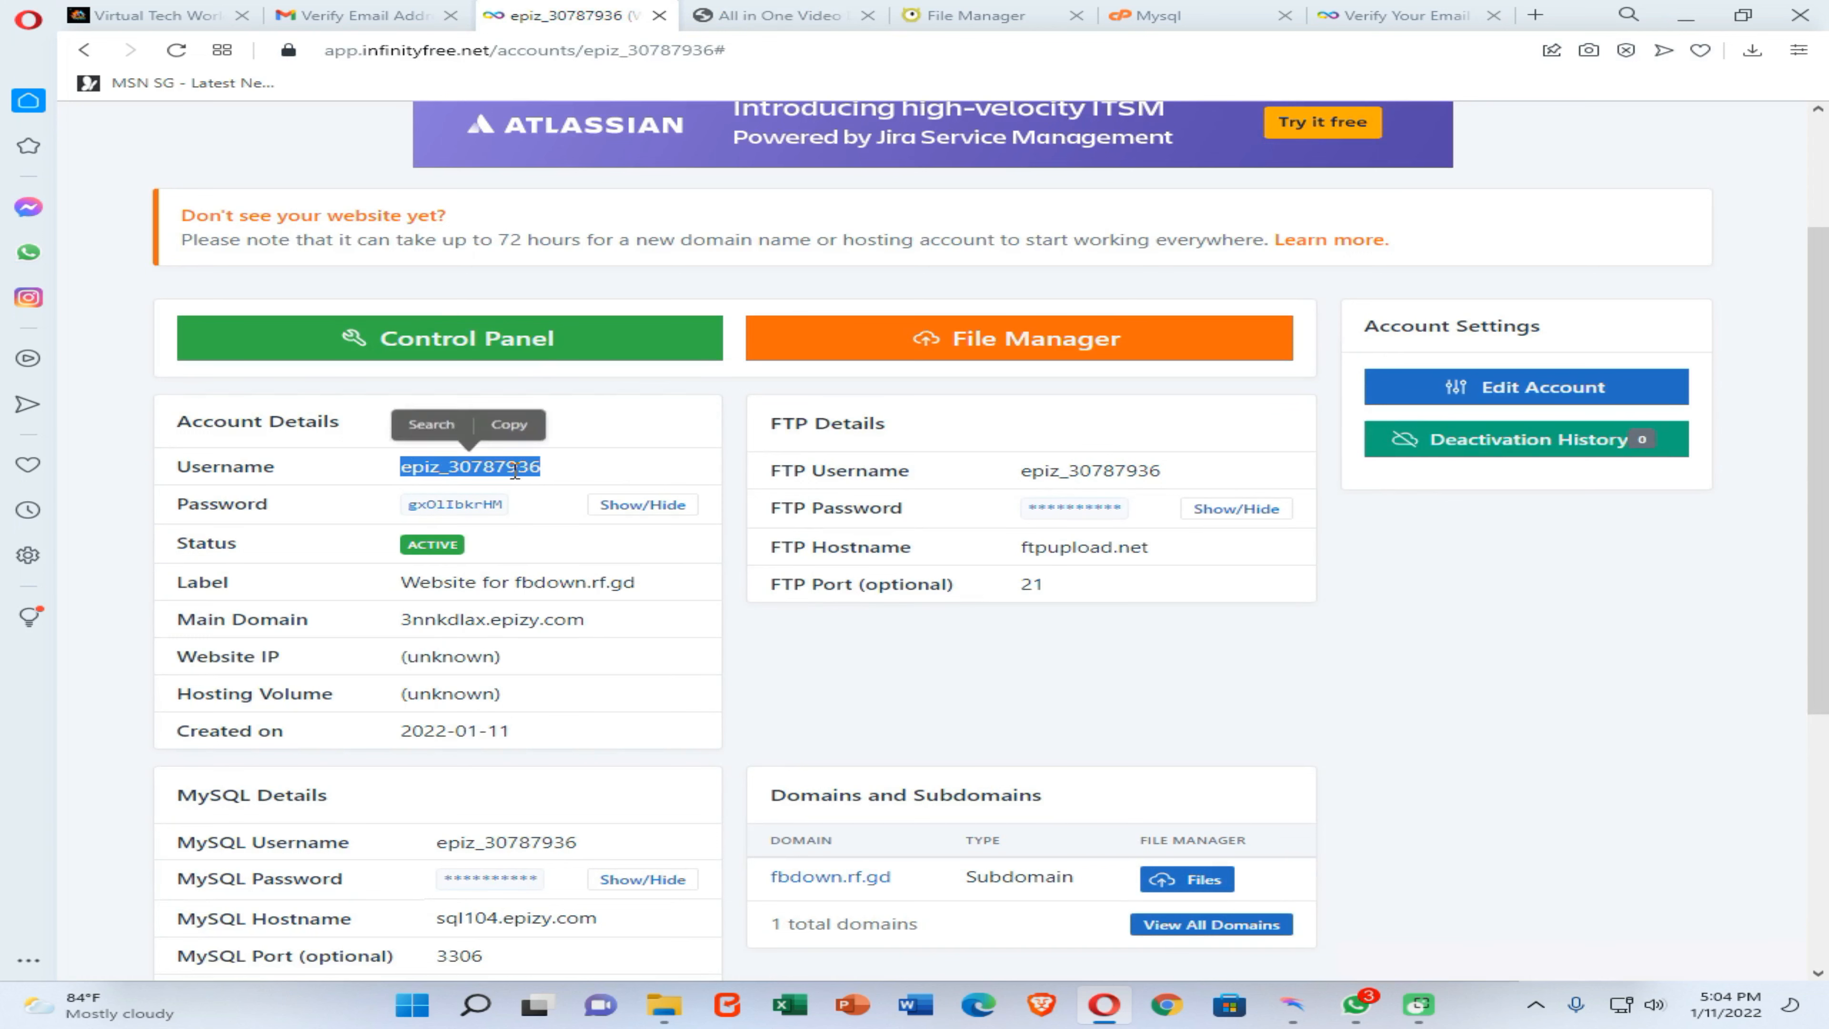
{"action": "right_click", "coordinate": [555, 475]}
{"action": "left_click", "coordinate": [592, 544]}
{"action": "left_click", "coordinate": [781, 14]}
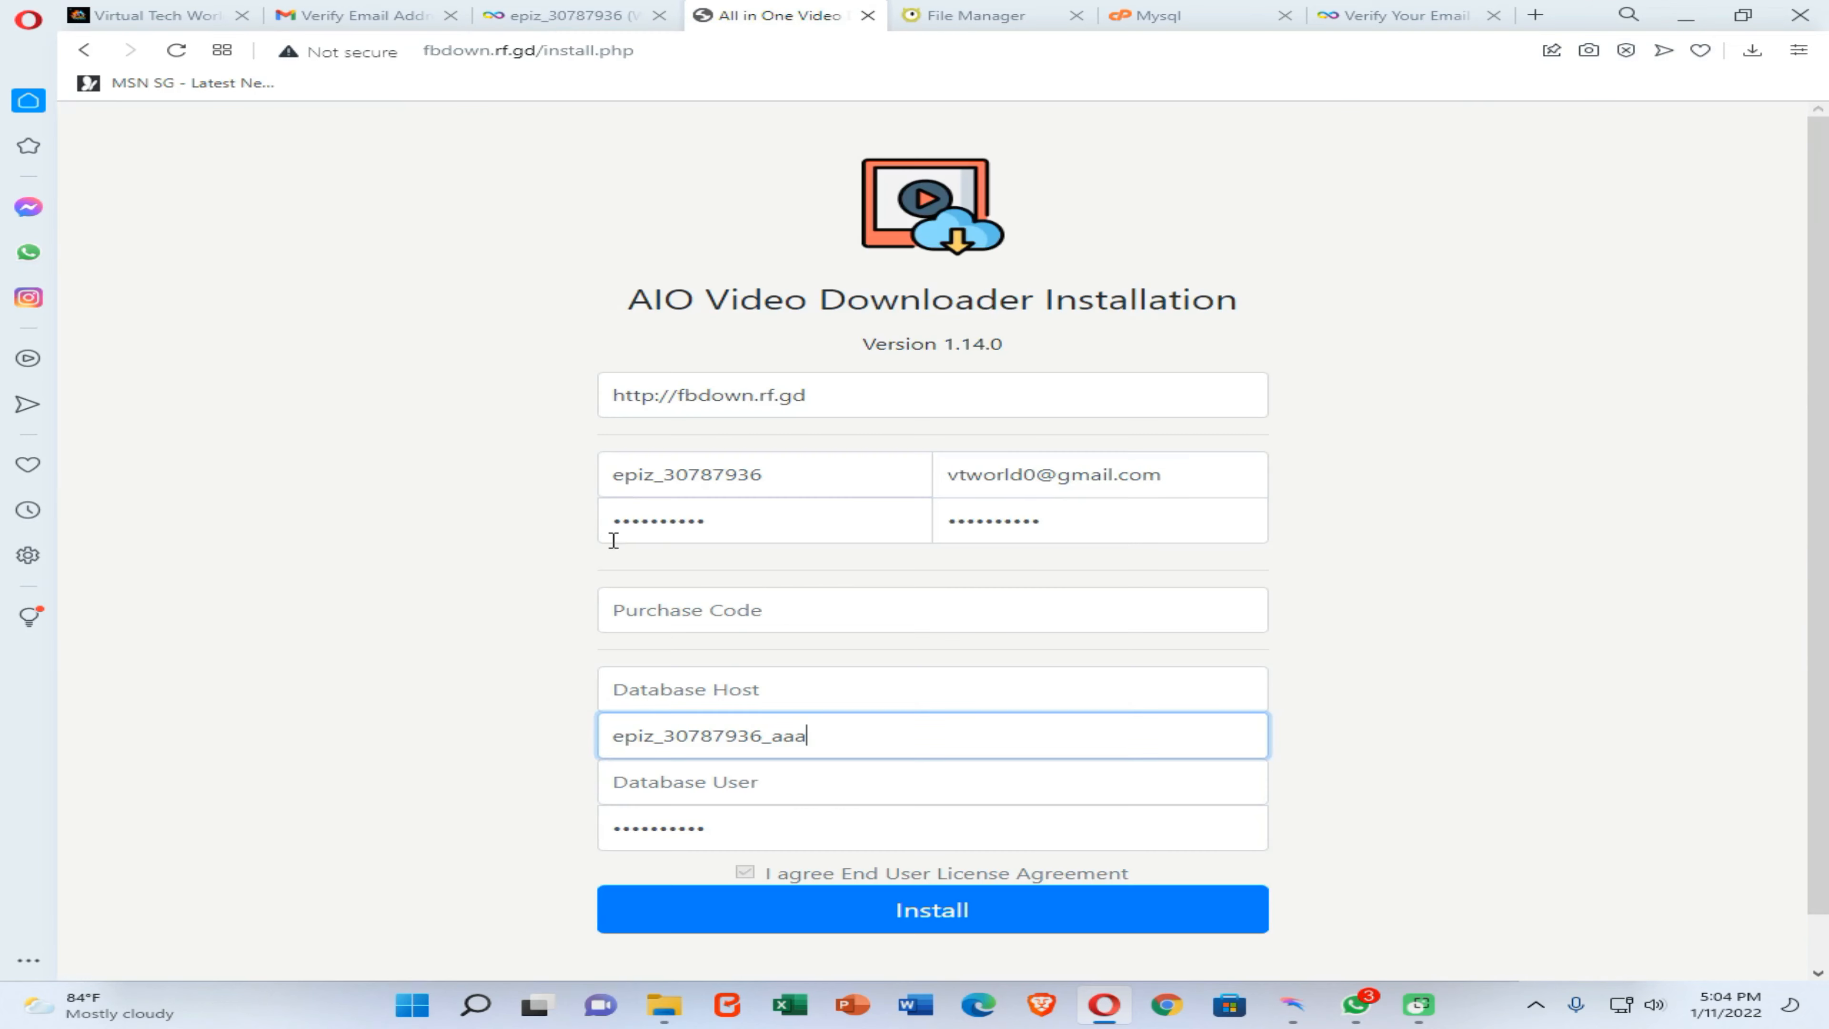
{"action": "right_click", "coordinate": [738, 780]}
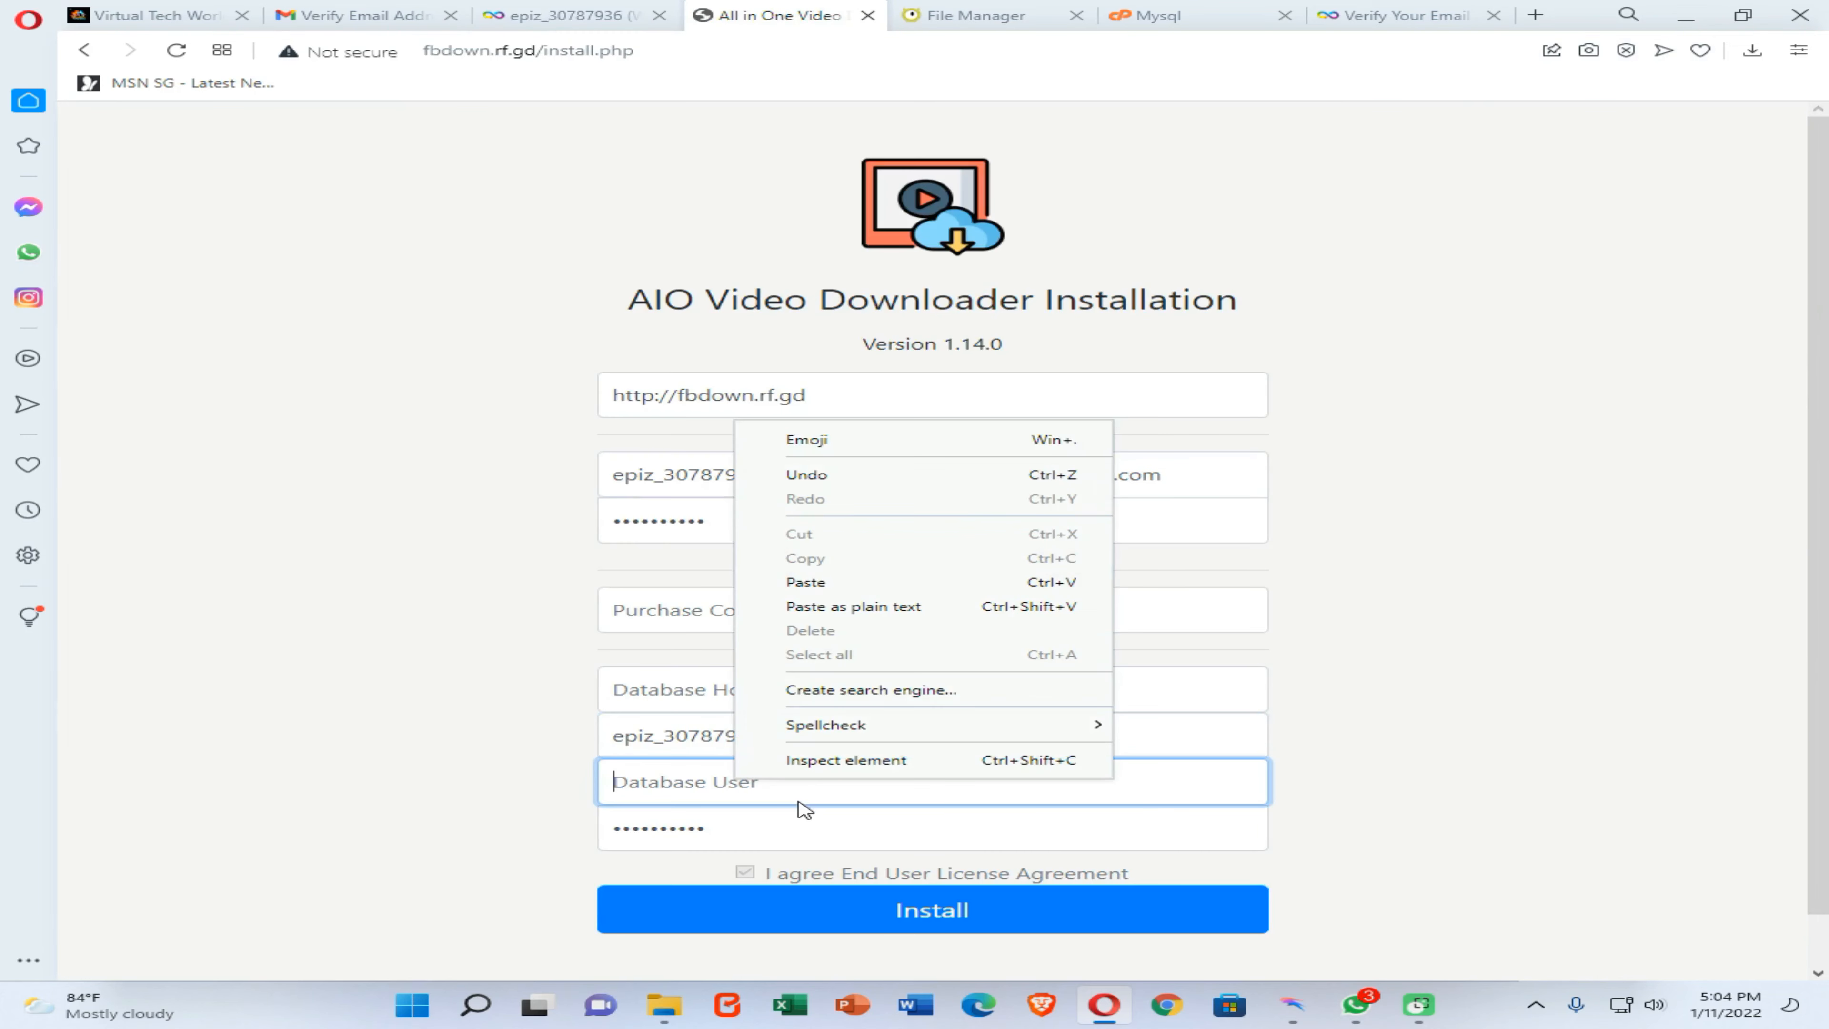
{"action": "left_click", "coordinate": [813, 583]}
Copy the MySQL hostname sql104.epizy.com into the installer's Database Host field.
{"action": "left_click", "coordinate": [542, 13]}
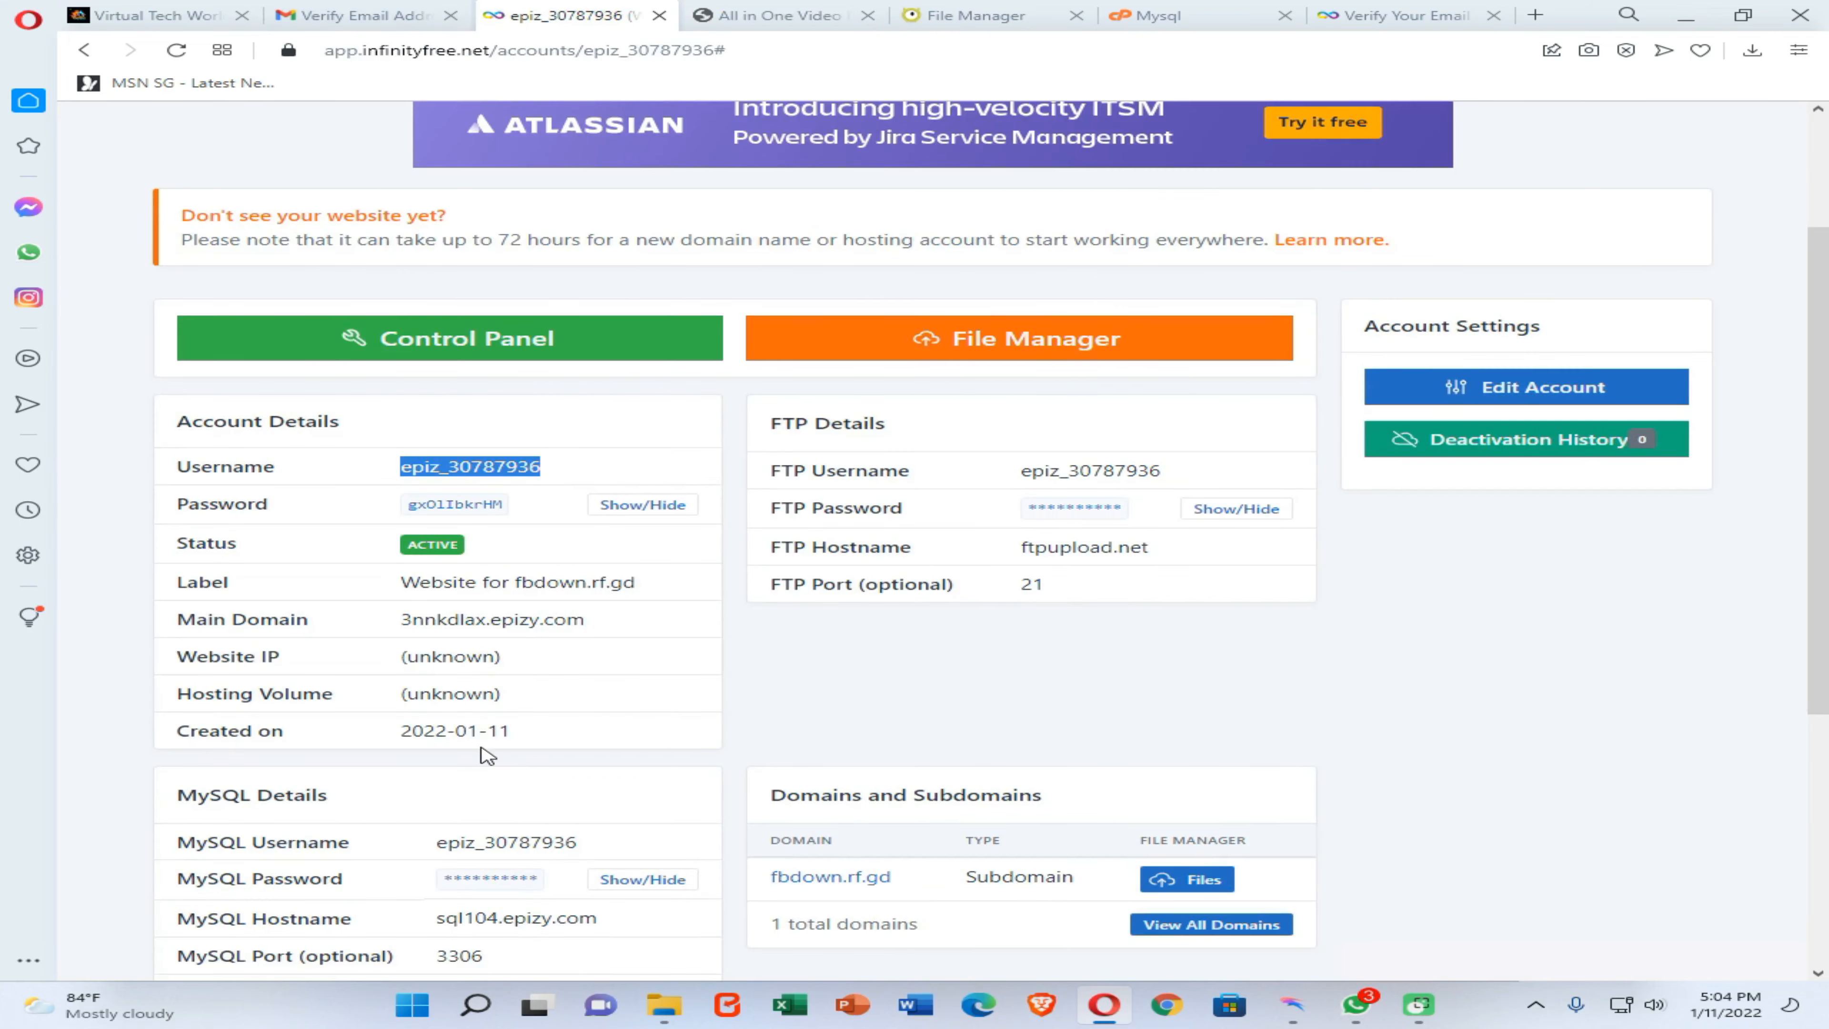
{"action": "scroll", "coordinate": [484, 754], "scroll_direction": "down", "scroll_amount": 3}
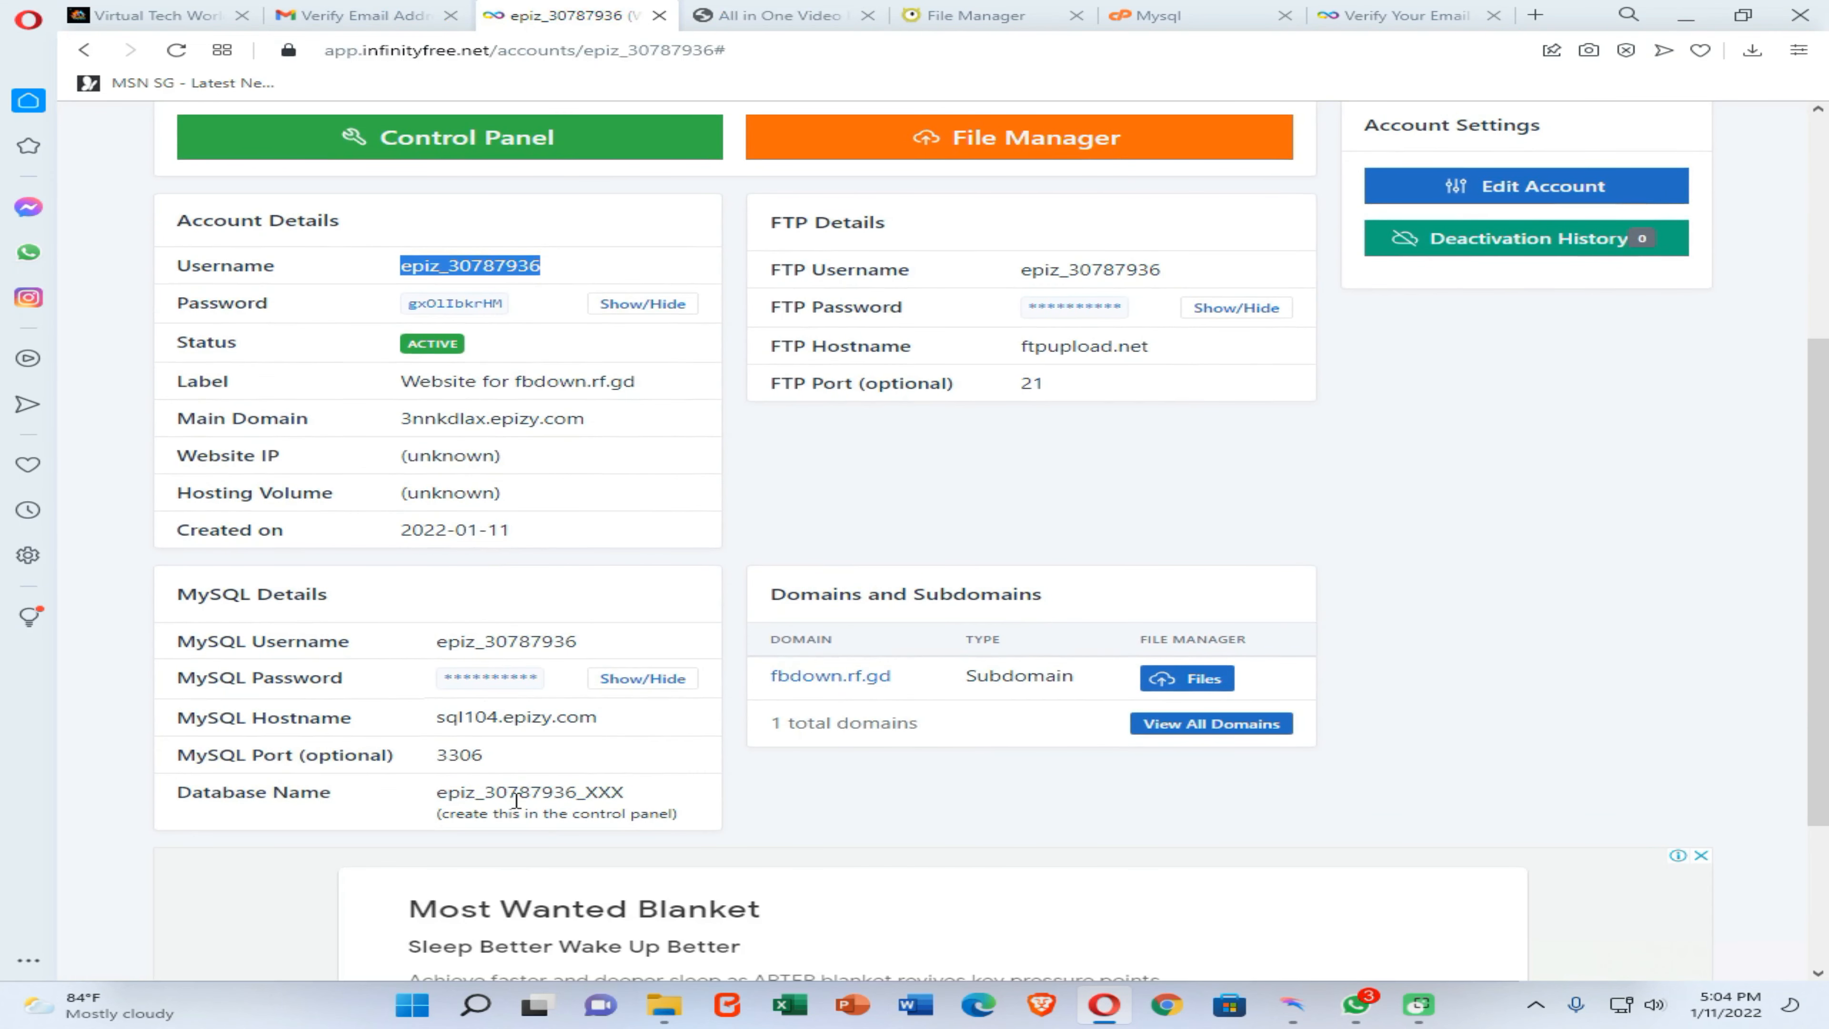
{"action": "mouse_move", "coordinate": [444, 718]}
{"action": "left_mouse_down"}
{"action": "mouse_move", "coordinate": [595, 688]}
{"action": "mouse_move", "coordinate": [580, 721]}
{"action": "mouse_move", "coordinate": [603, 724]}
{"action": "mouse_move", "coordinate": [440, 721]}
{"action": "left_mouse_up"}
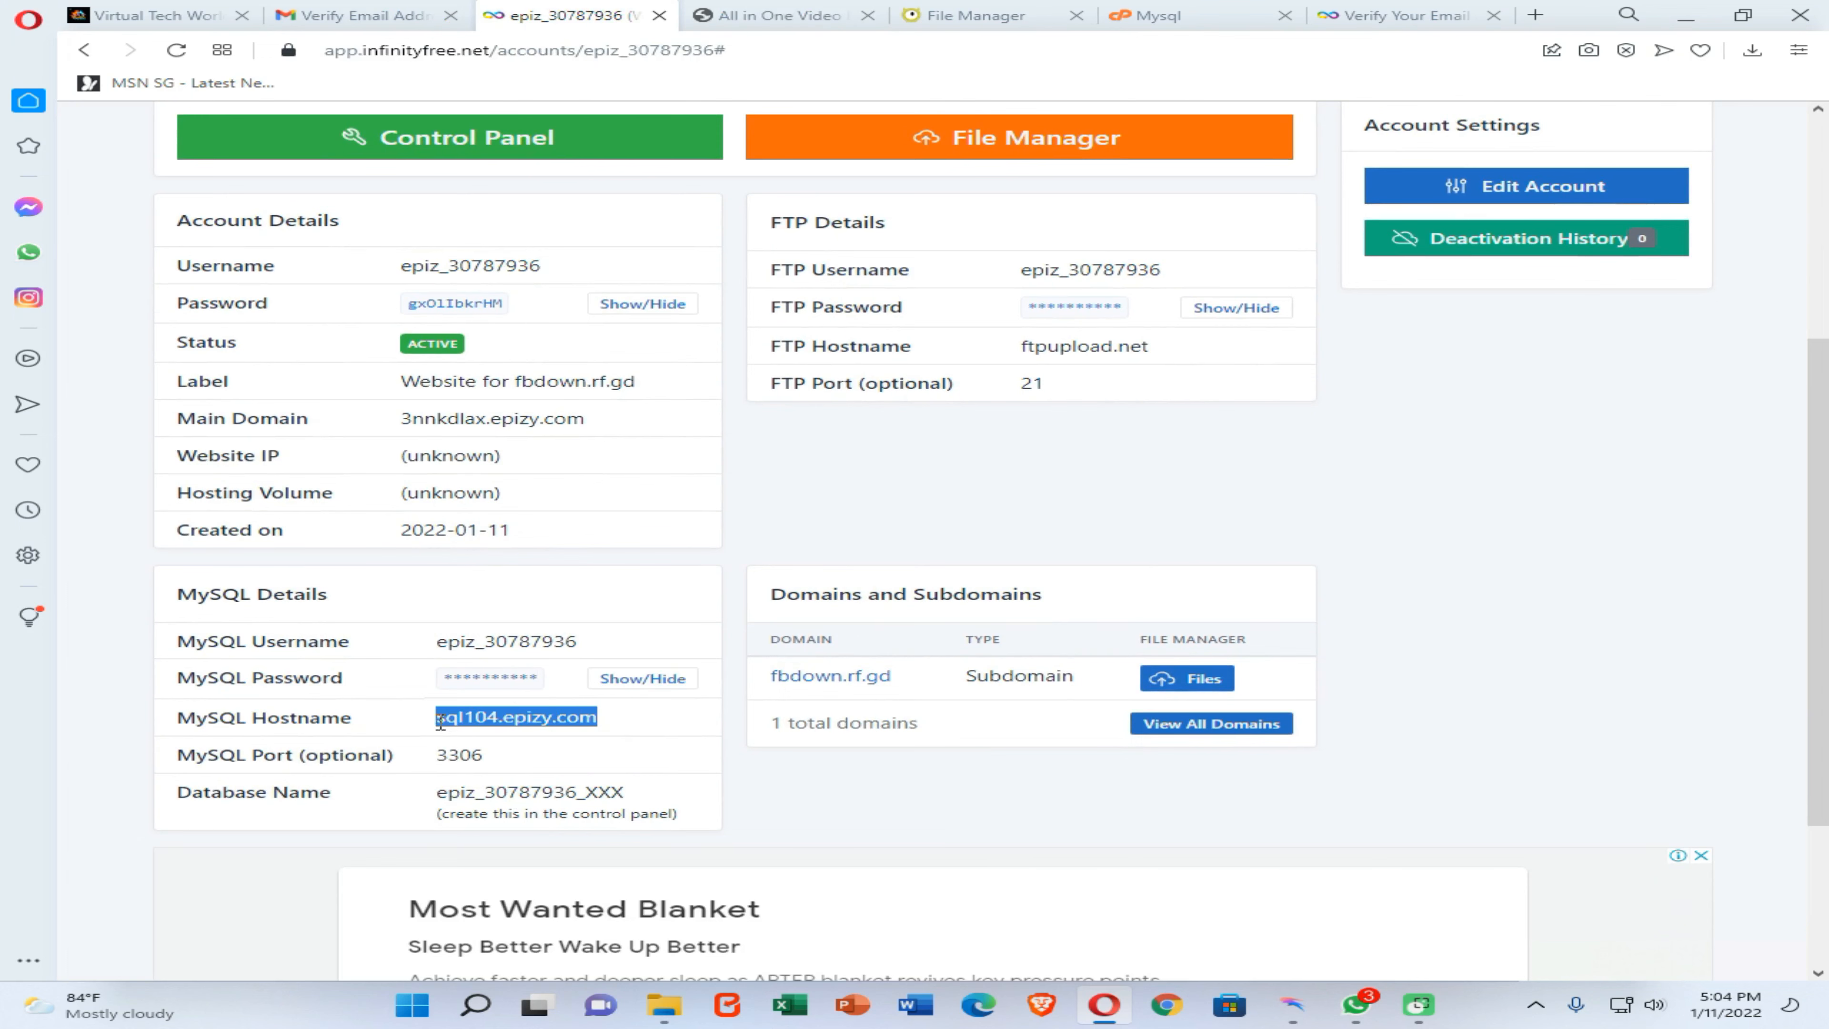
{"action": "right_click", "coordinate": [469, 717]}
{"action": "left_click", "coordinate": [569, 795]}
{"action": "left_click", "coordinate": [836, 10]}
{"action": "right_click", "coordinate": [710, 697]}
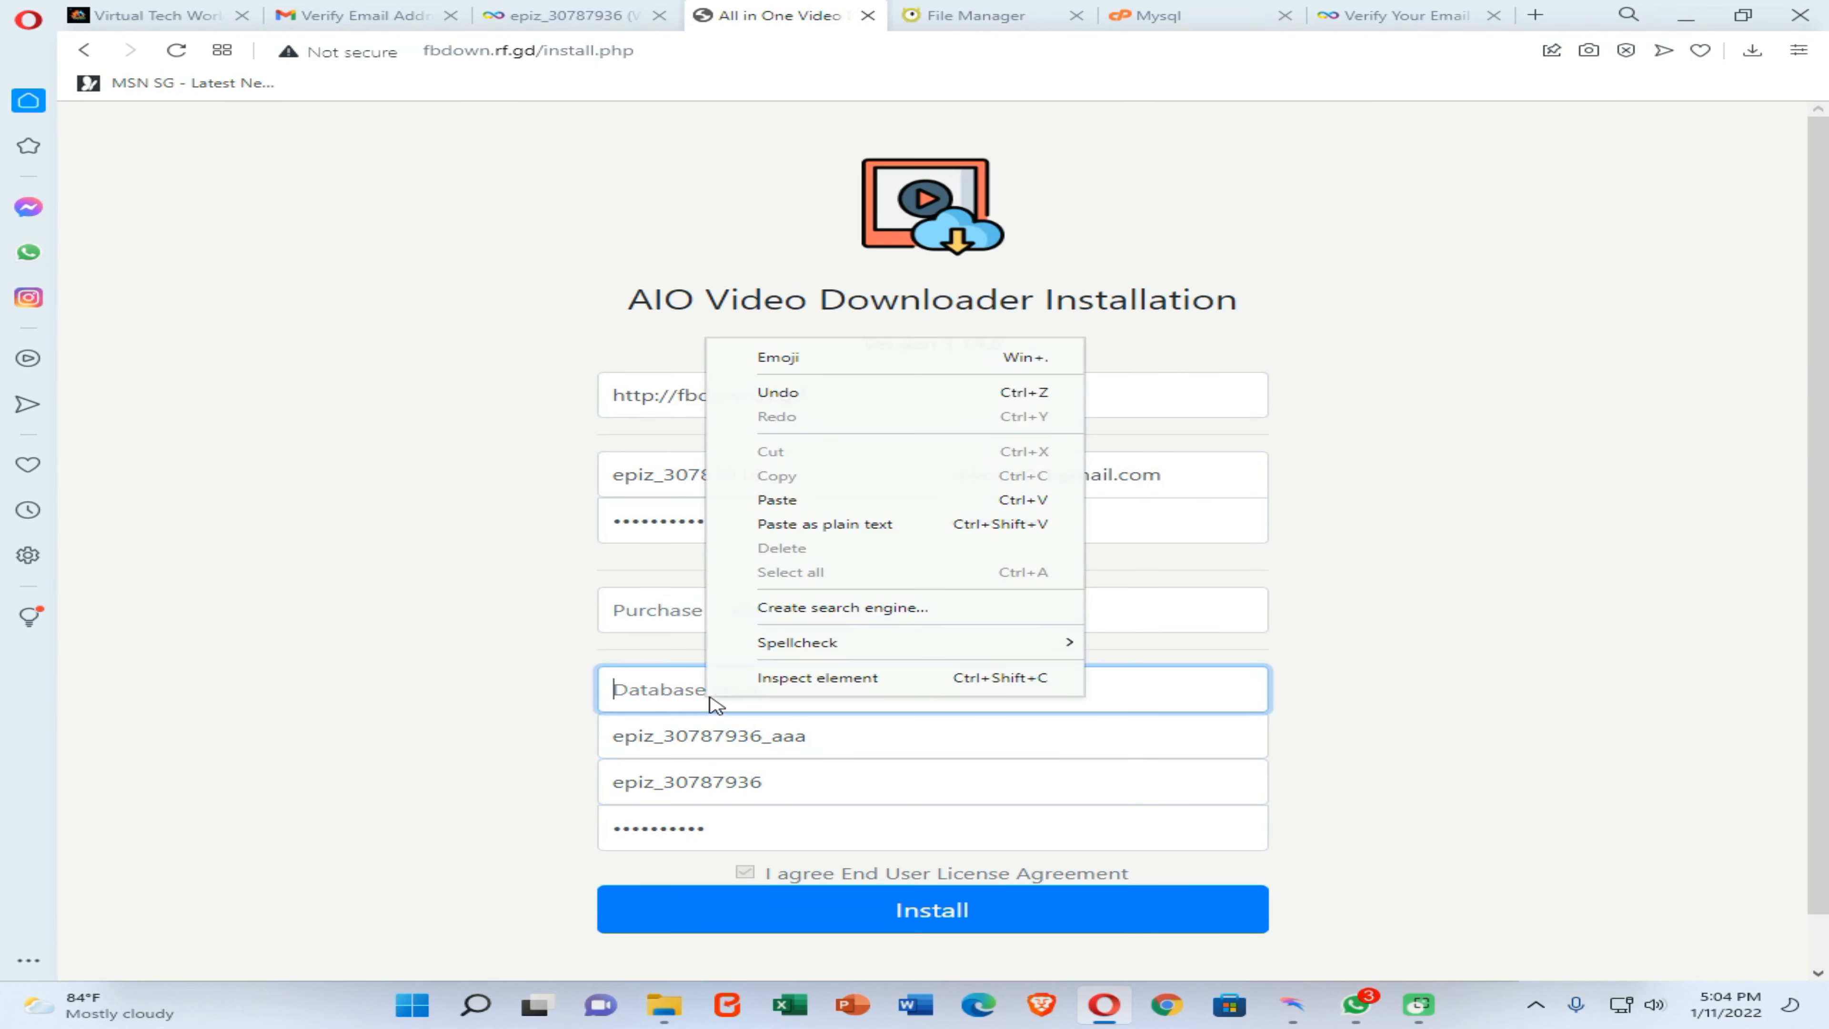
{"action": "left_click", "coordinate": [805, 499]}
{"action": "left_click", "coordinate": [763, 601]}
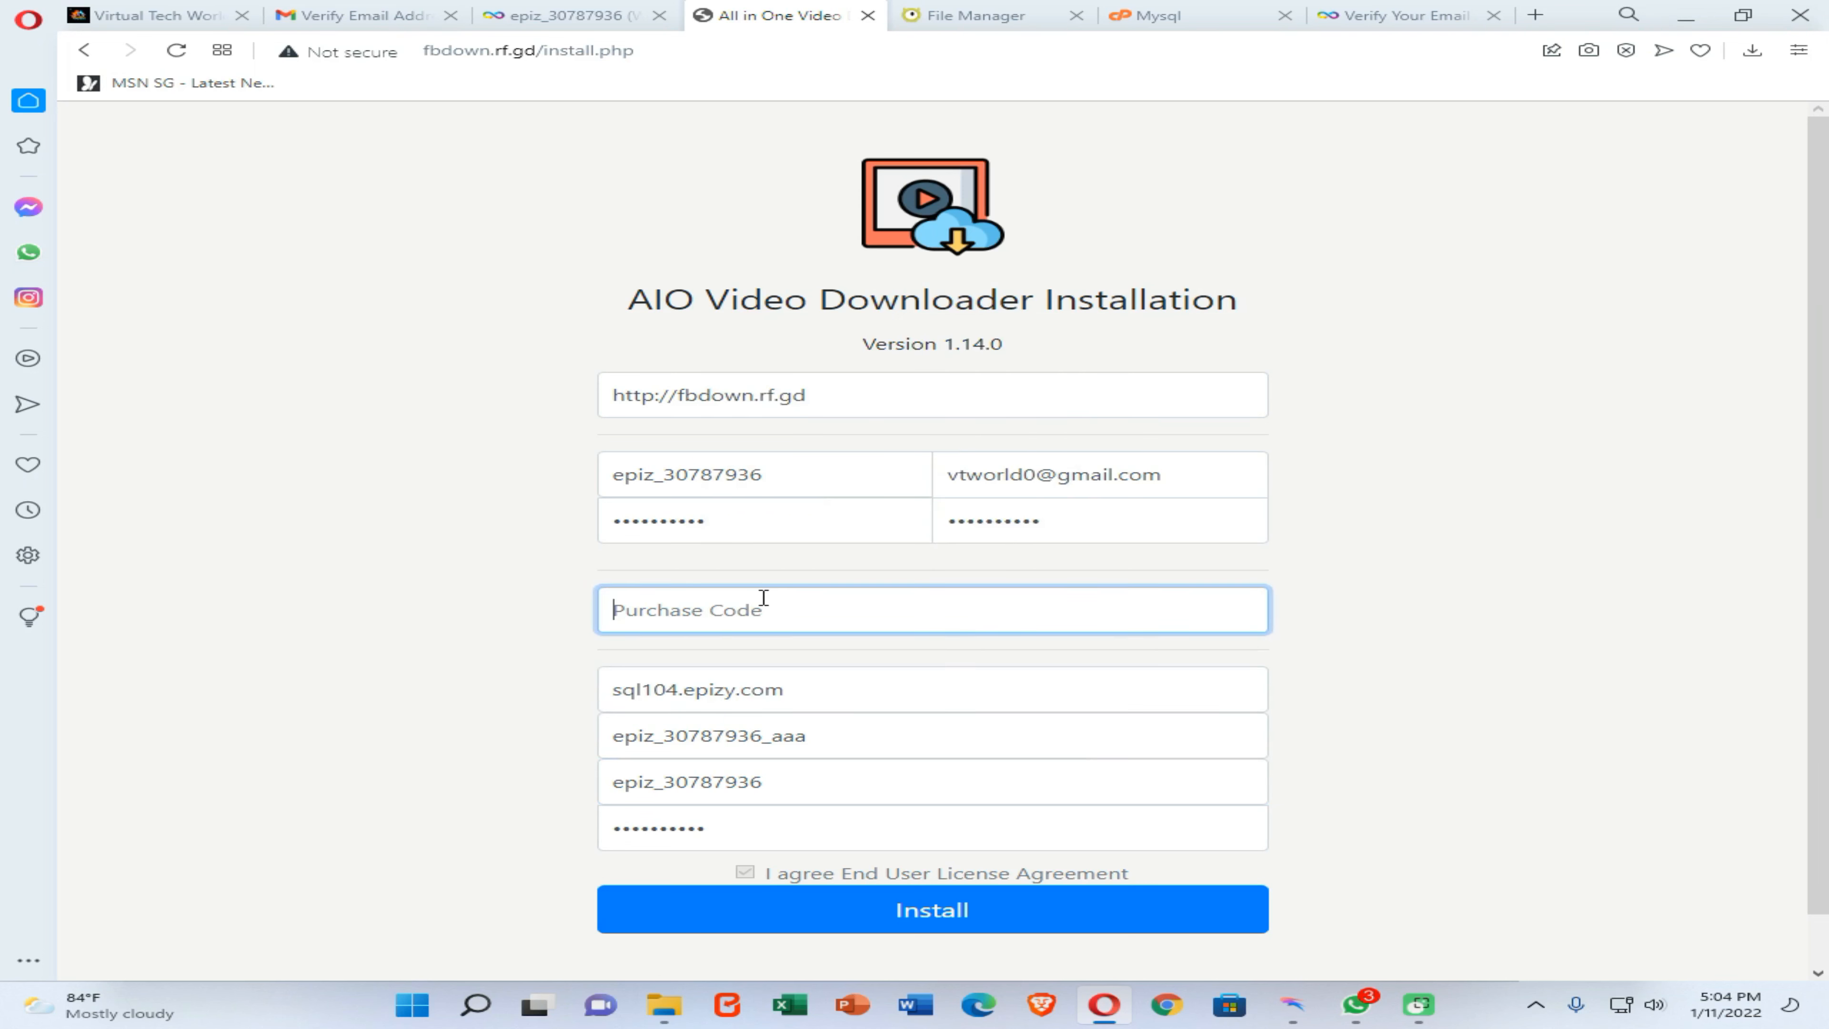
Enter purchase_code as the purchase code and run the AIO Video Downloader installation.
{"action": "type", "text": "purchase_code"}
{"action": "scroll", "coordinate": [907, 929], "scroll_direction": "down", "scroll_amount": 1}
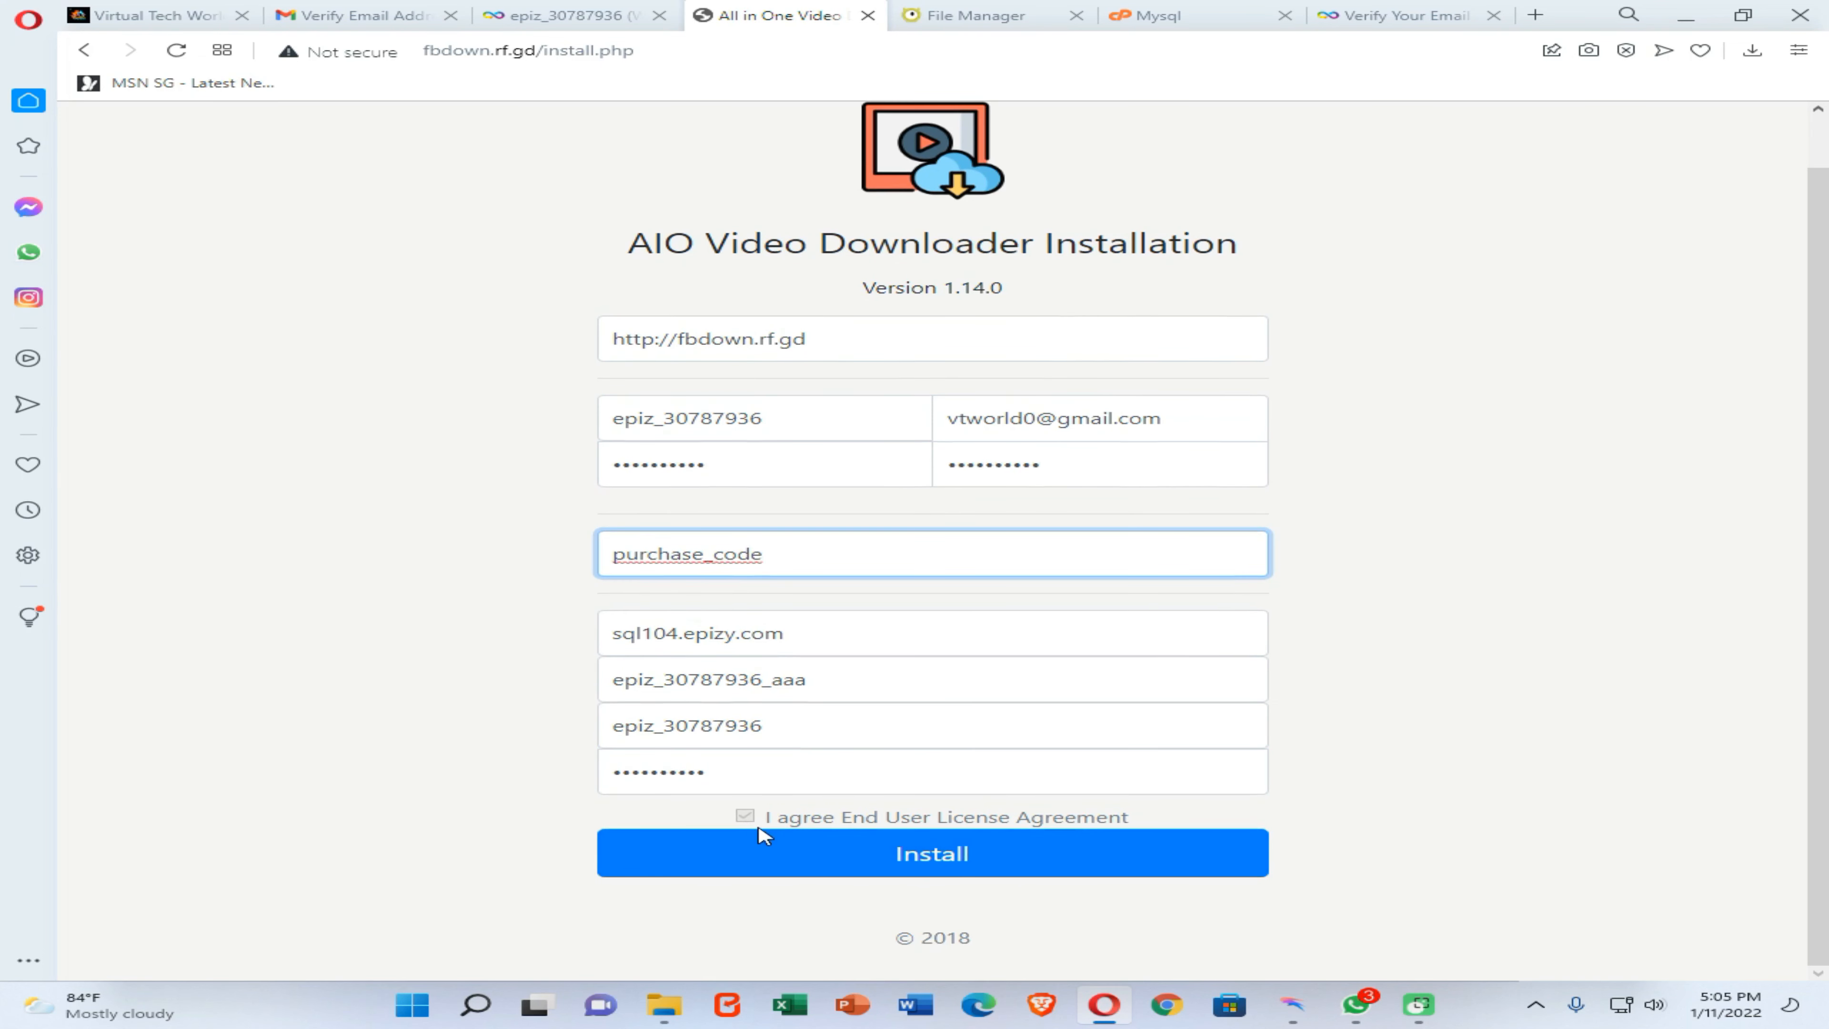
{"action": "left_click", "coordinate": [951, 869]}
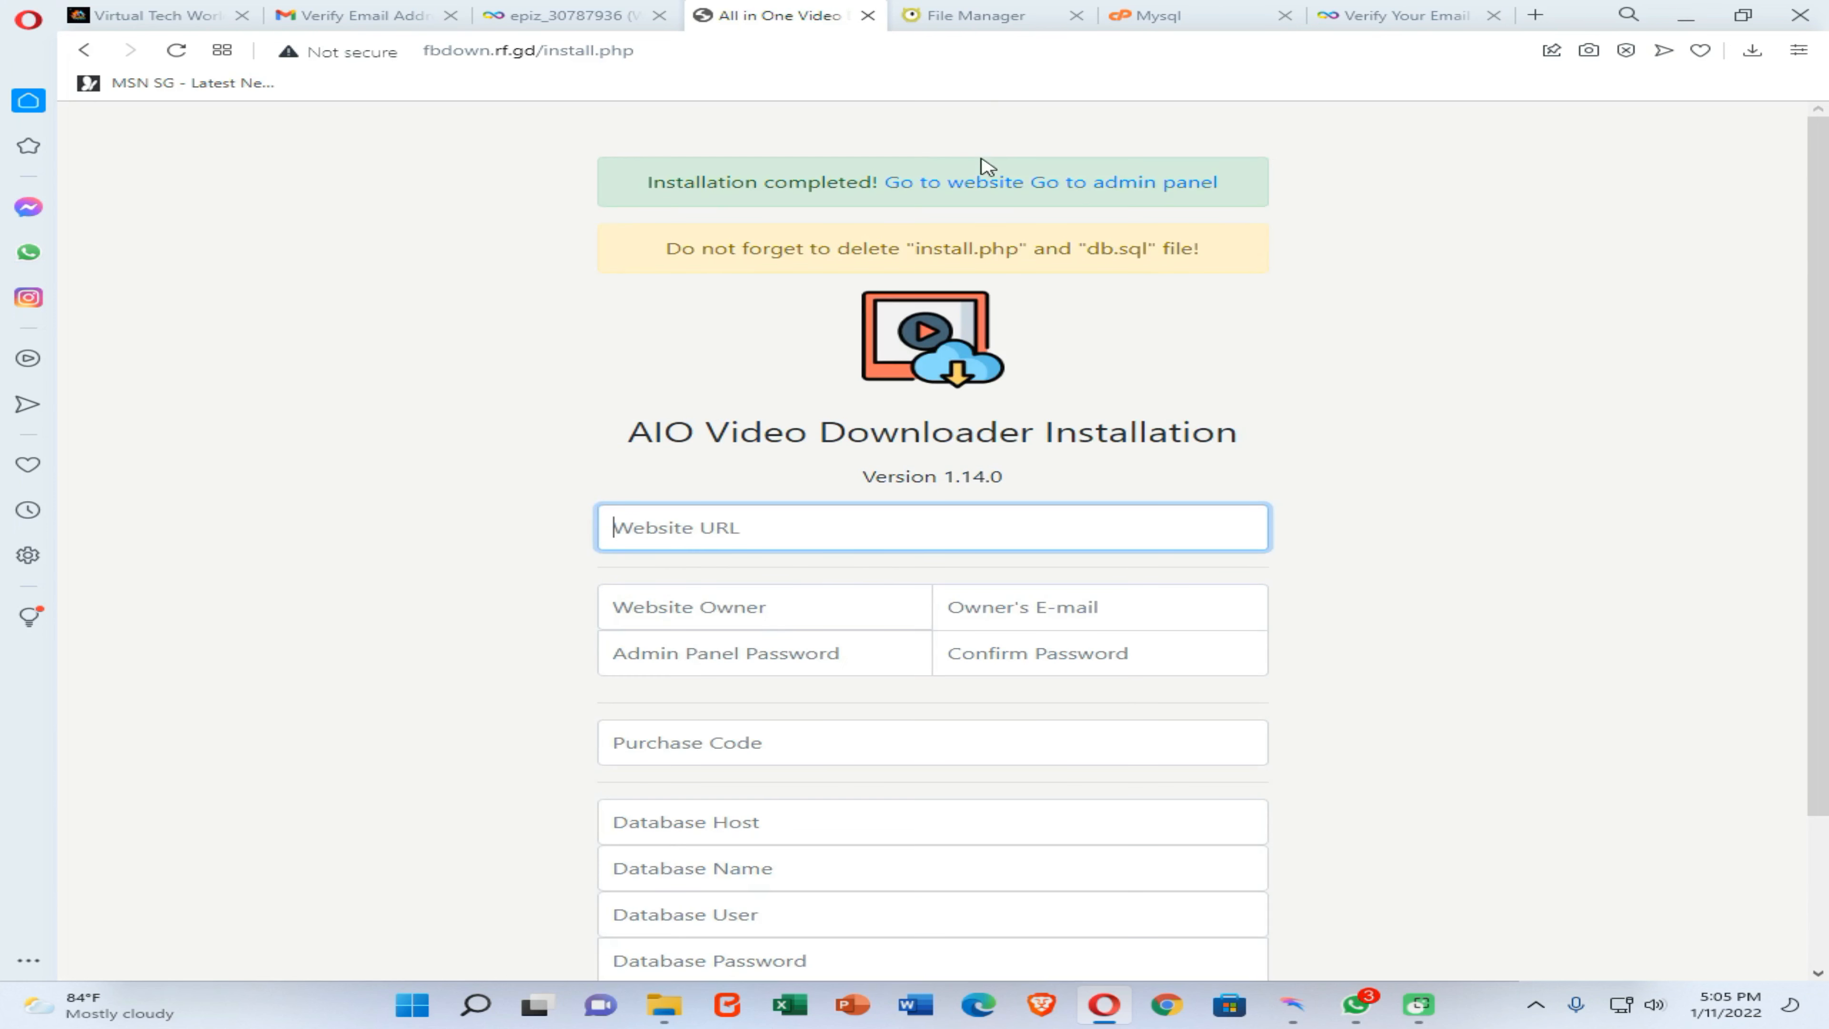
Open the live fbdown.rf.gd website from the completion banner and dismiss its cookie notice.
{"action": "right_click", "coordinate": [1147, 184]}
{"action": "left_click", "coordinate": [1109, 209]}
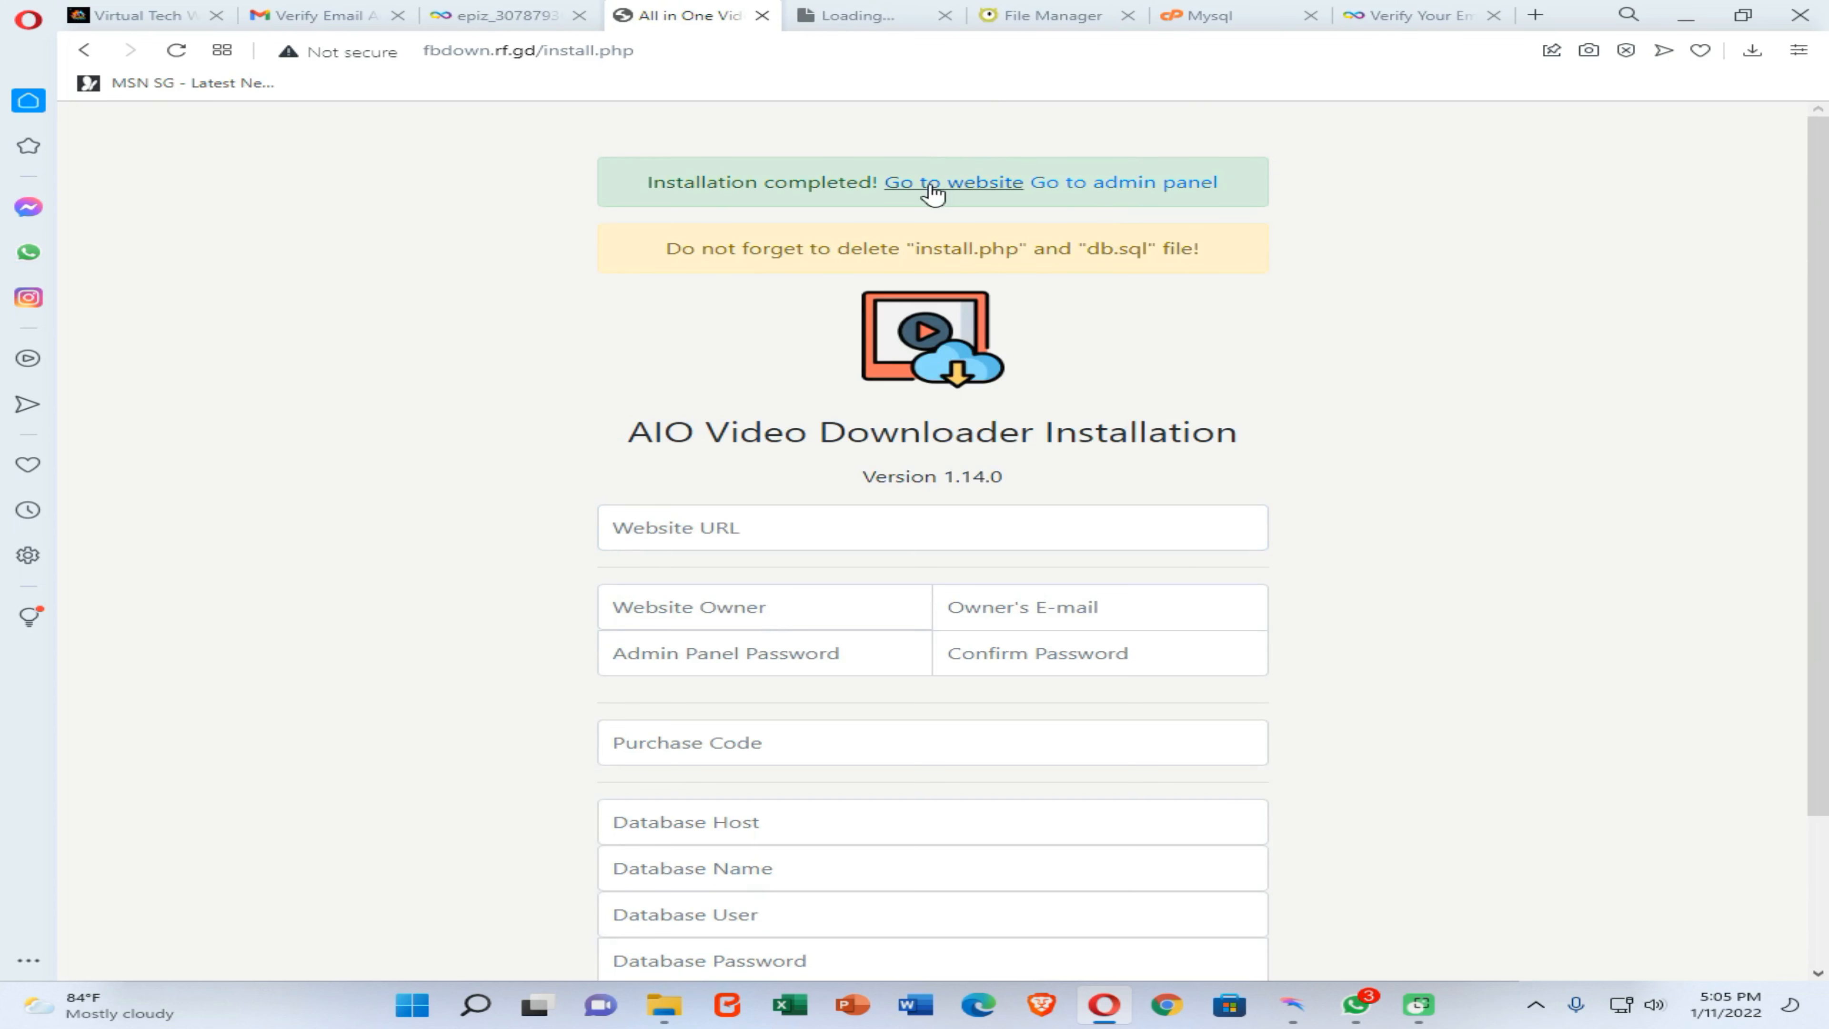
{"action": "left_click", "coordinate": [956, 186]}
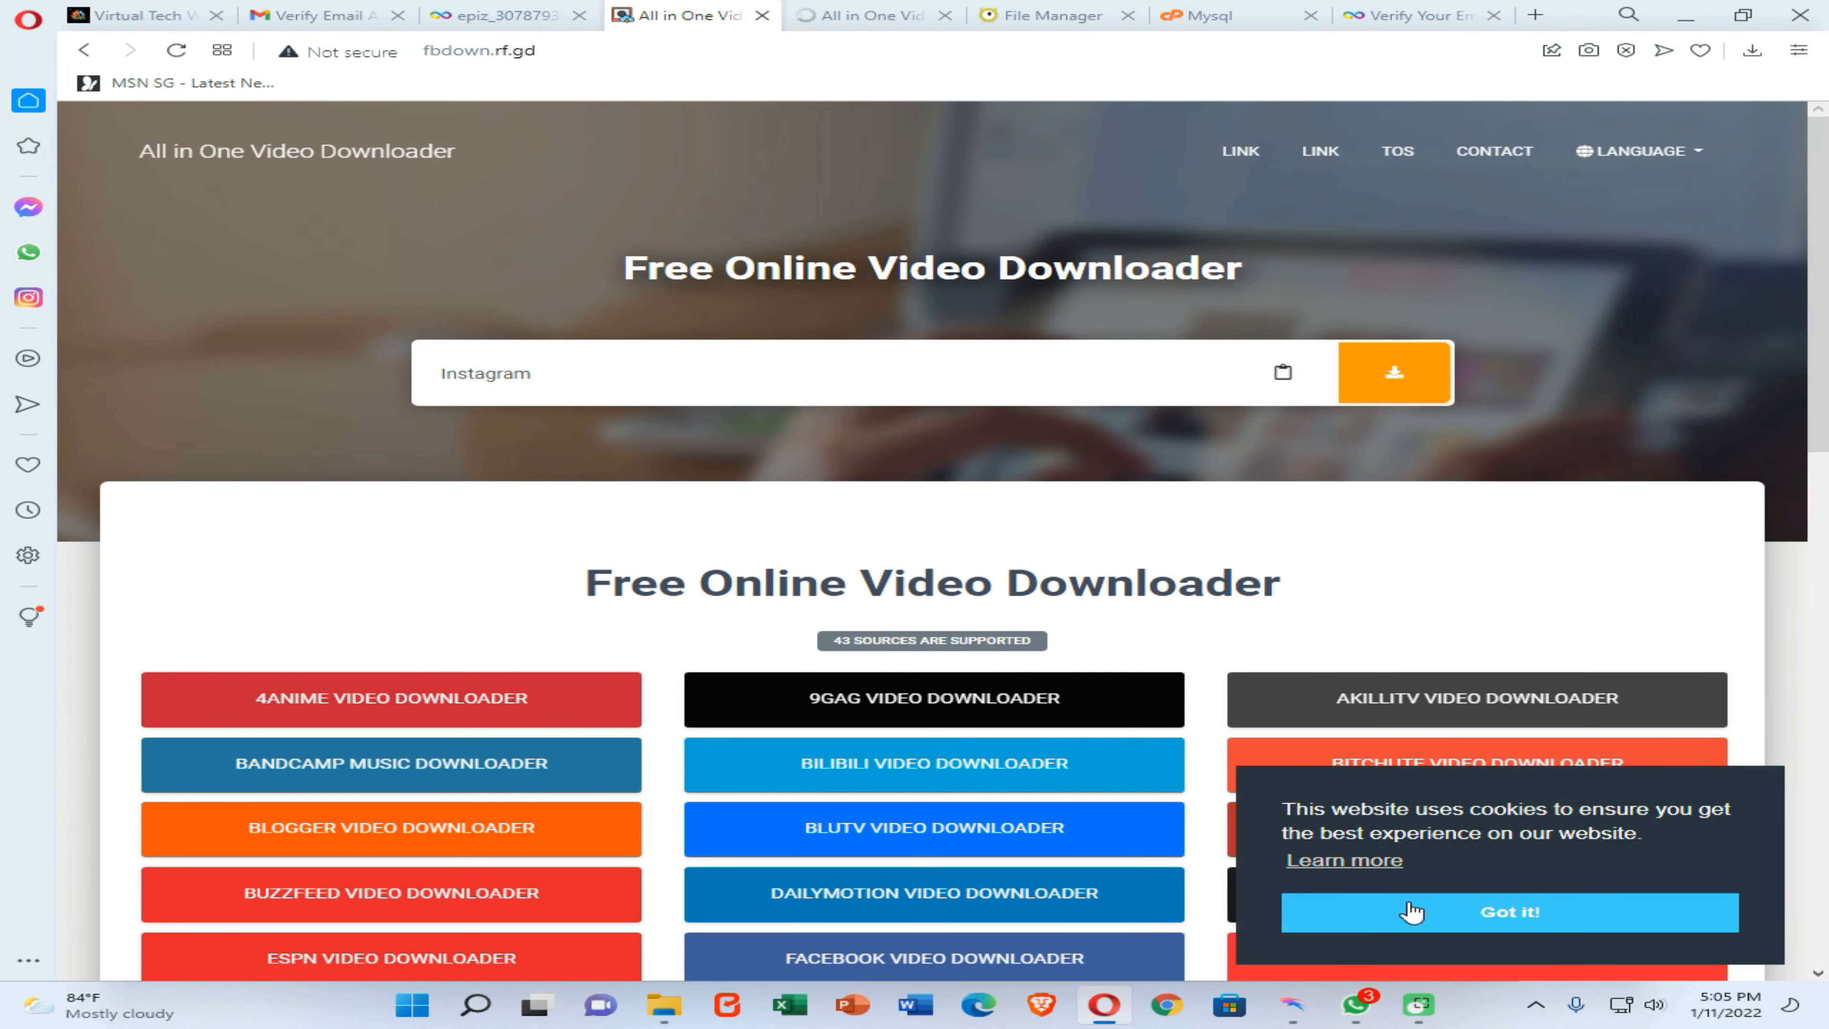
{"action": "left_click", "coordinate": [1409, 914]}
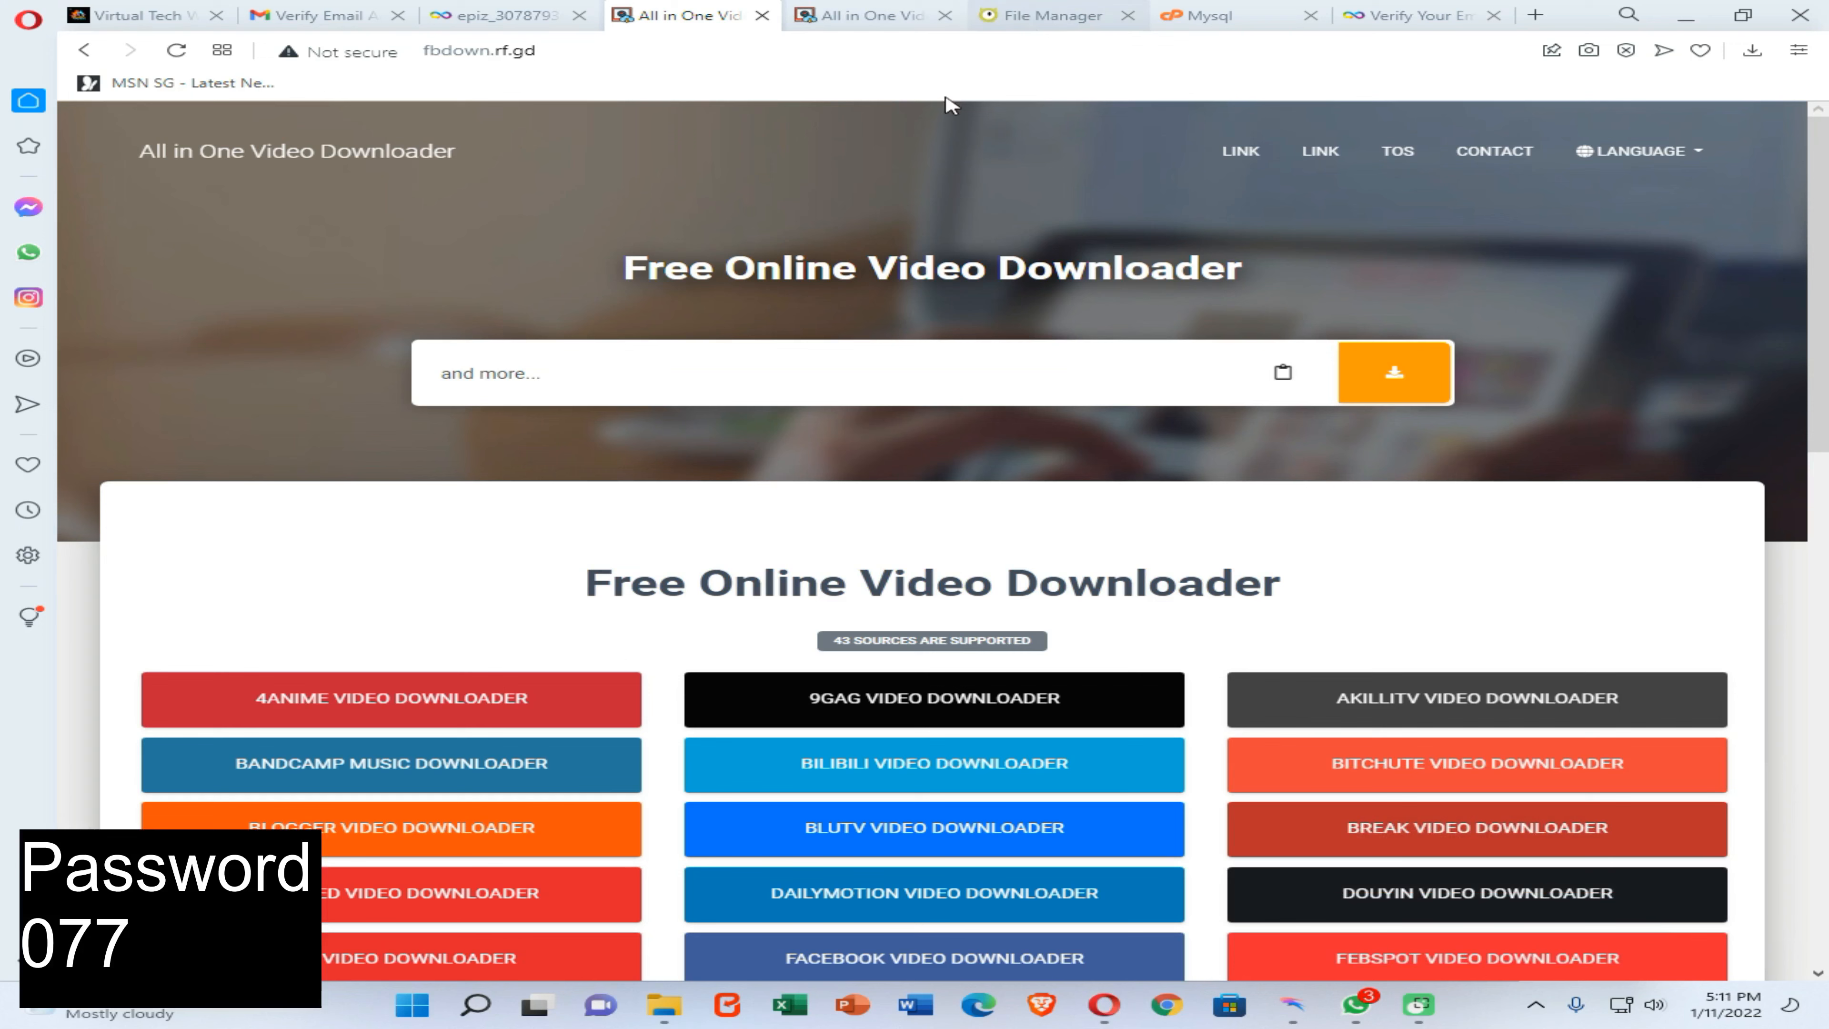
Delete install.php from the htdocs folder in Monsta FTP, confirming the deletion.
{"action": "left_click", "coordinate": [1025, 23]}
{"action": "scroll", "coordinate": [196, 641], "scroll_direction": "down", "scroll_amount": 1}
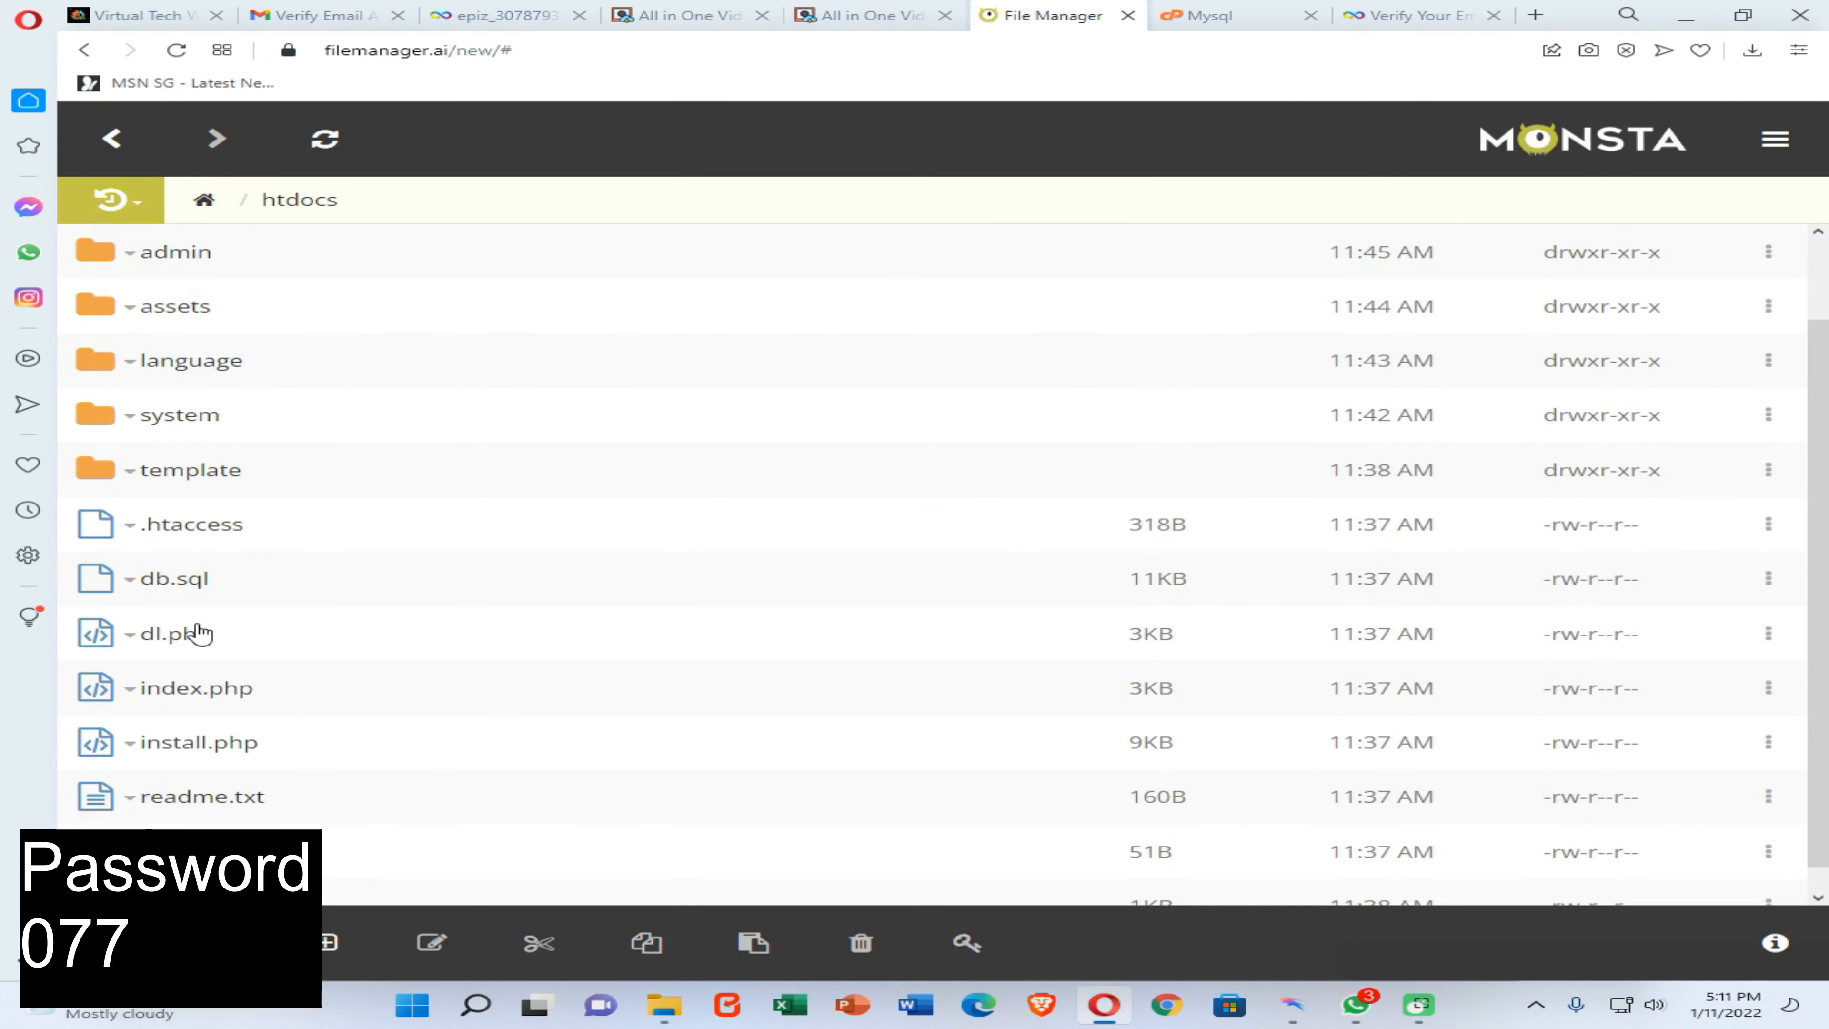
{"action": "left_click", "coordinate": [129, 746]}
{"action": "left_click", "coordinate": [236, 638]}
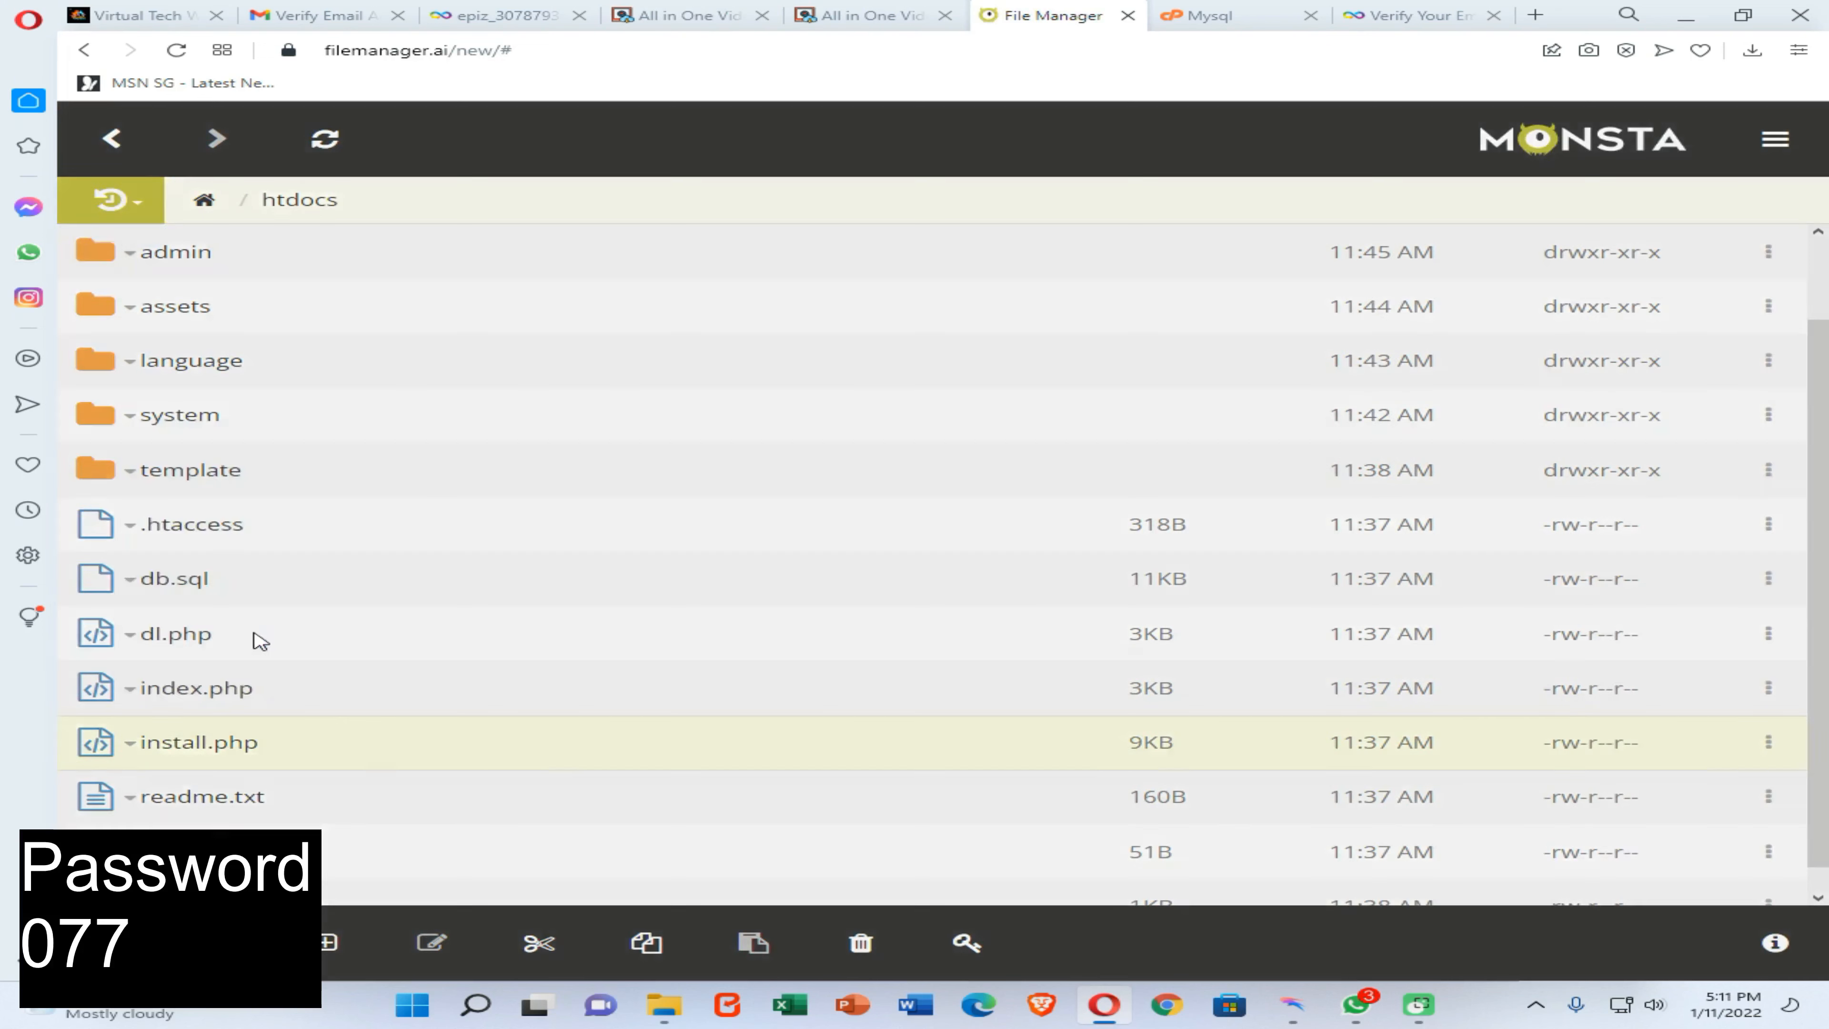
{"action": "left_click", "coordinate": [1331, 282]}
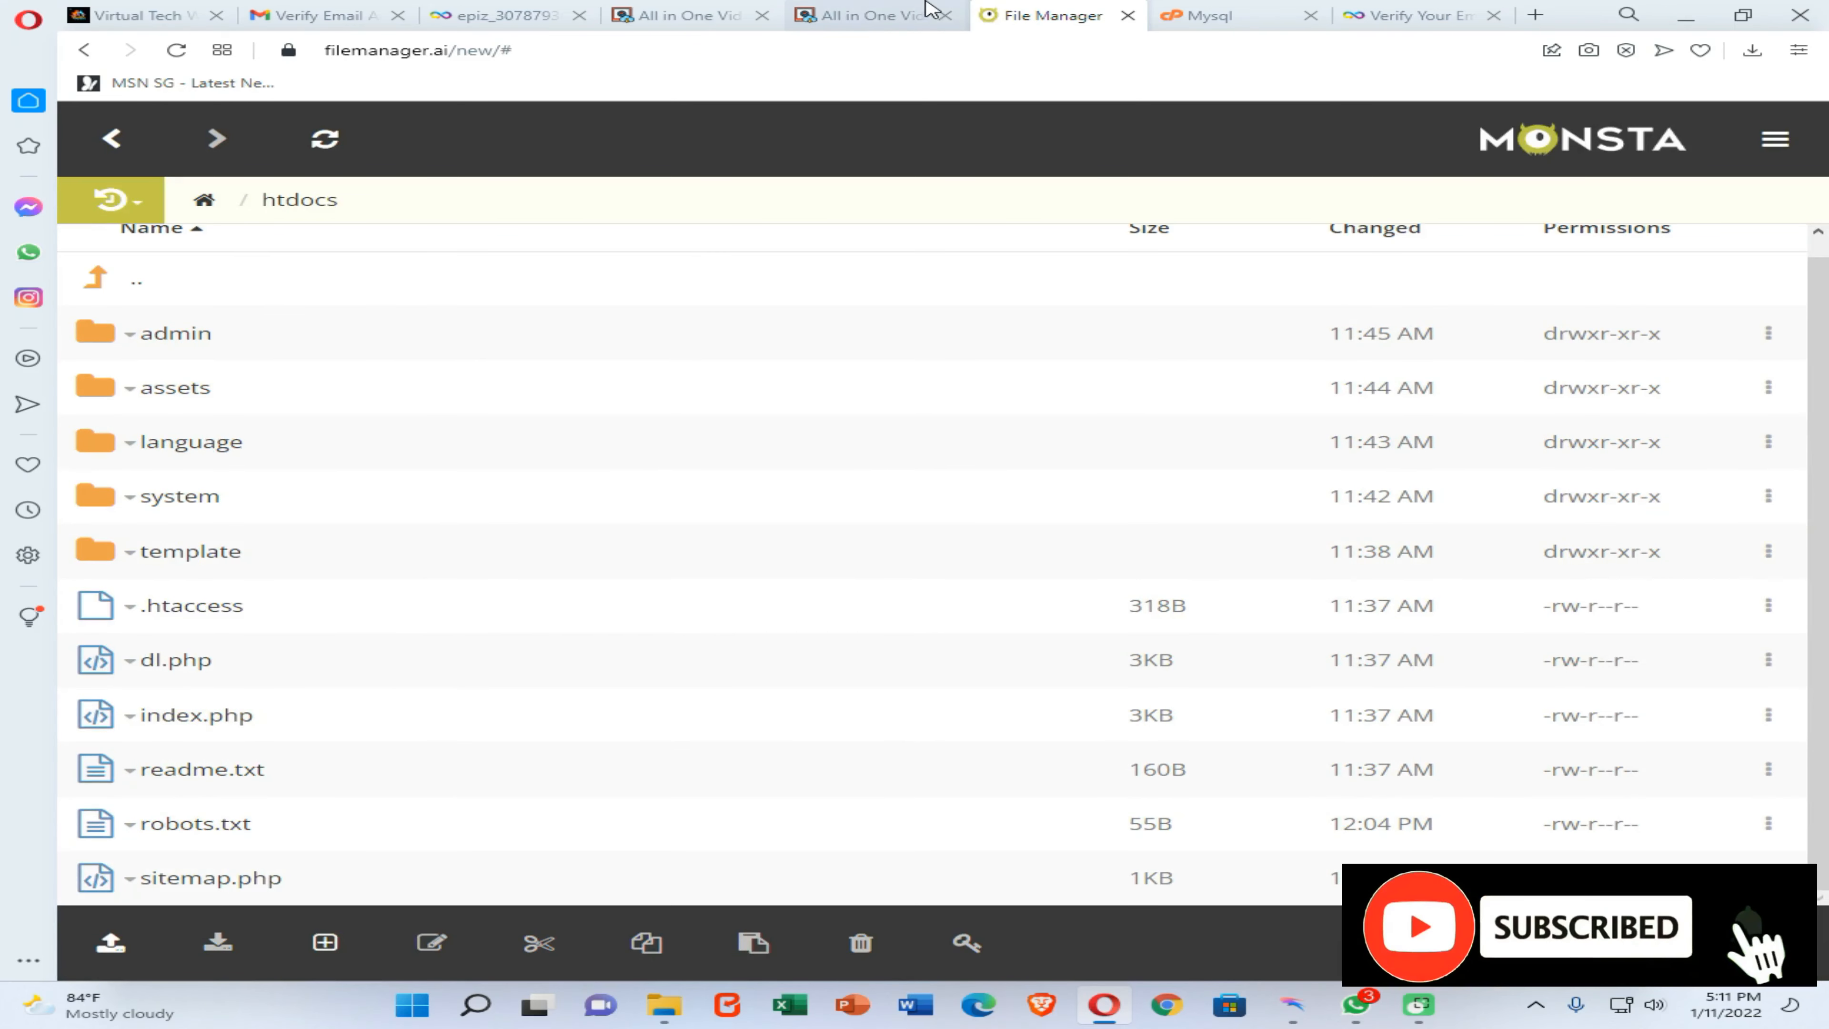
{"action": "left_click", "coordinate": [863, 15]}
Autofill the saved admin email, then reveal and copy the MySQL password from InfinityFree.
{"action": "left_click", "coordinate": [815, 425]}
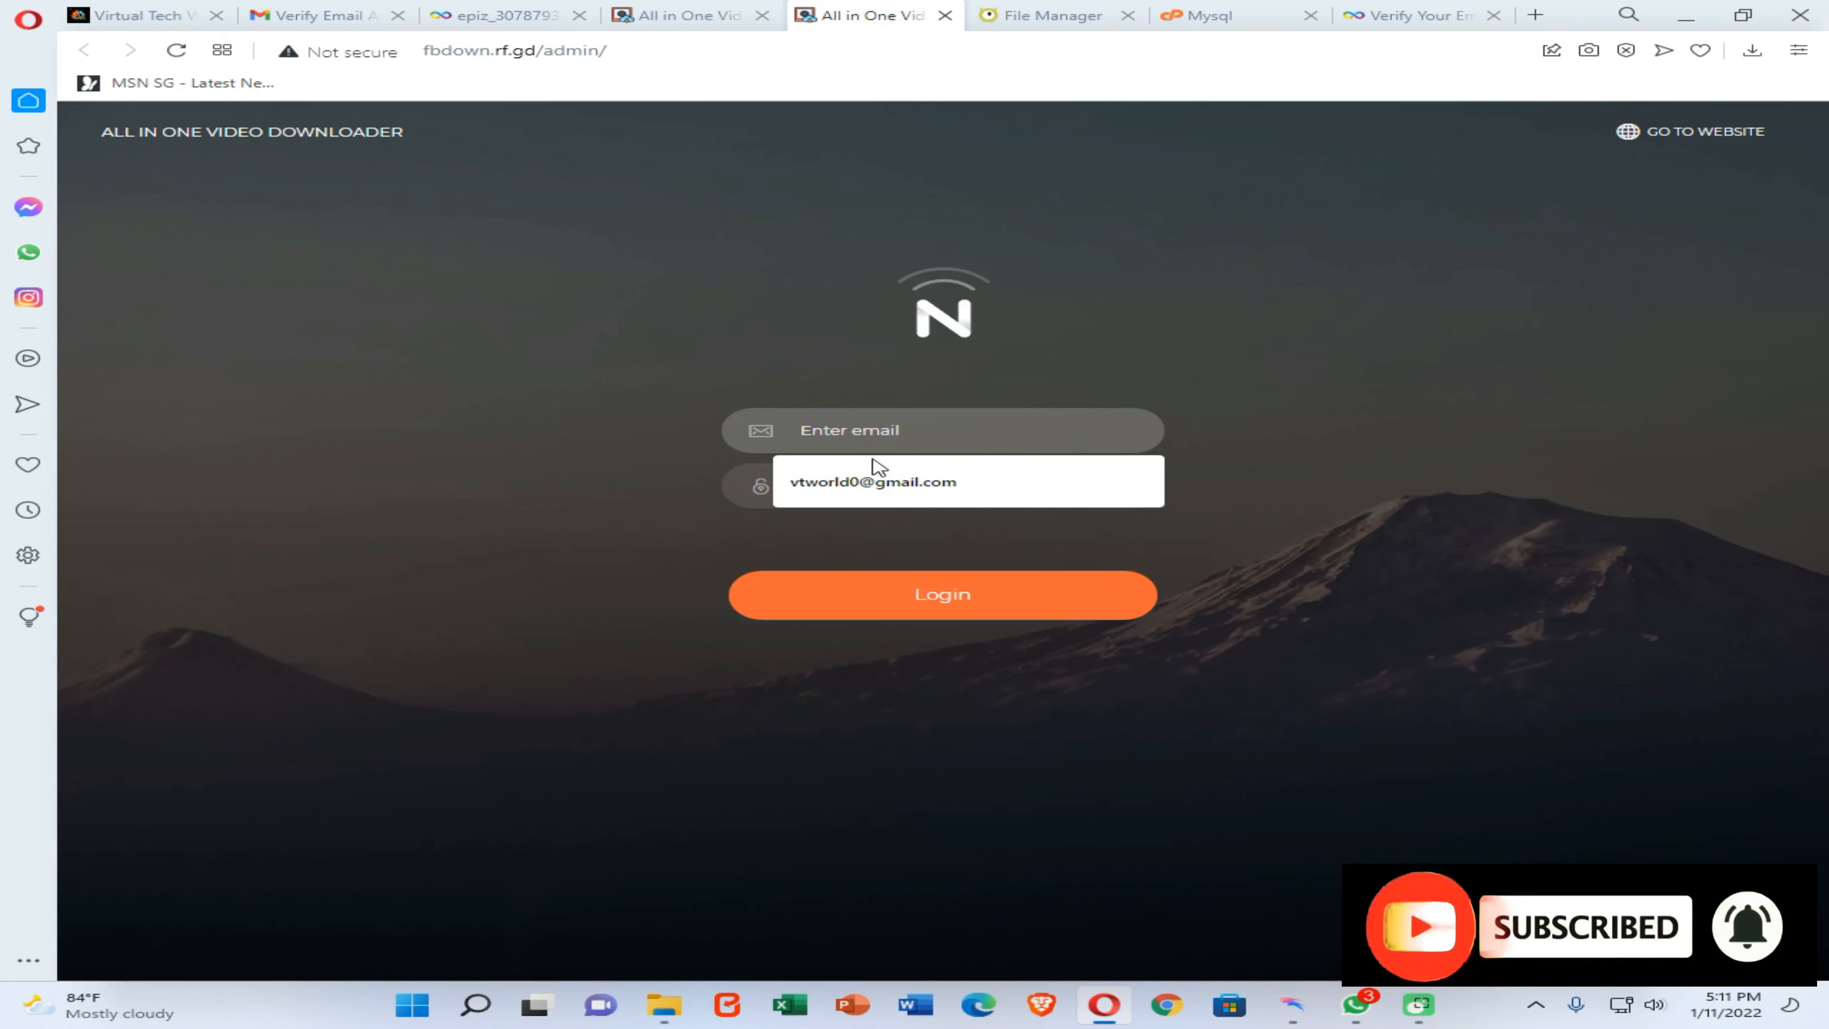
{"action": "left_click", "coordinate": [871, 484]}
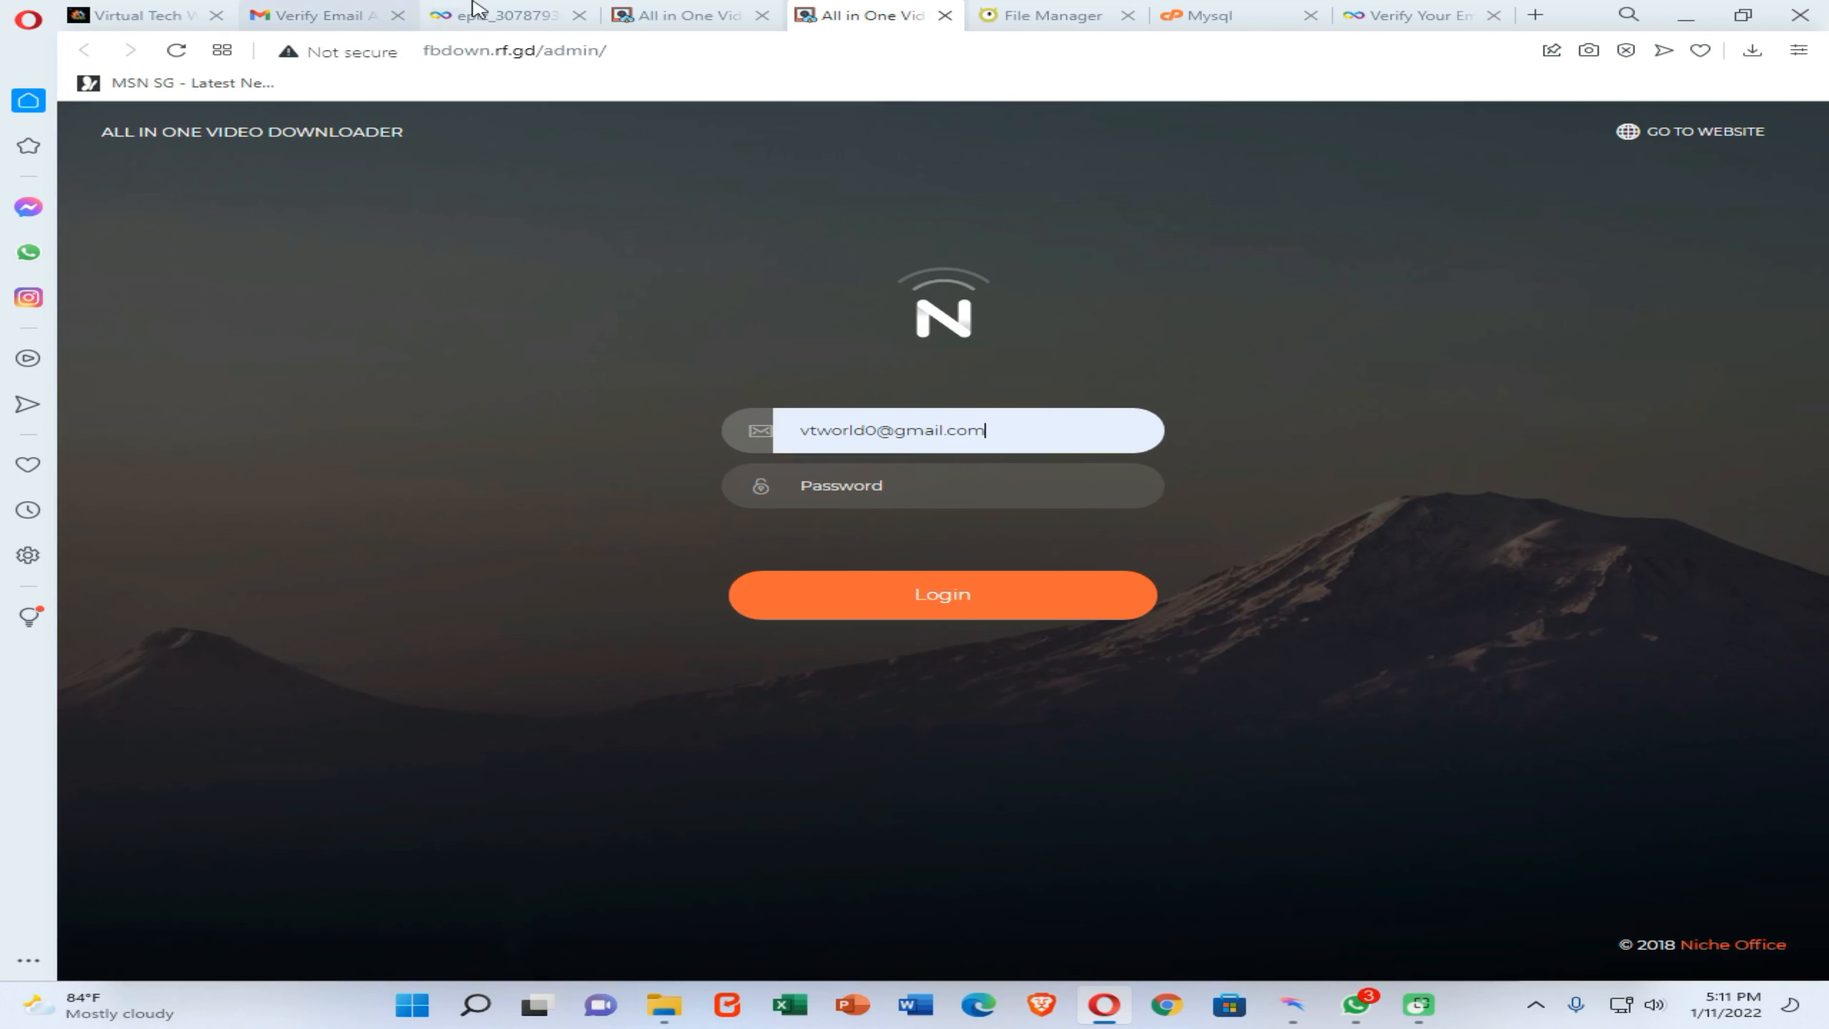
{"action": "left_click", "coordinate": [484, 14]}
{"action": "left_click", "coordinate": [616, 681]}
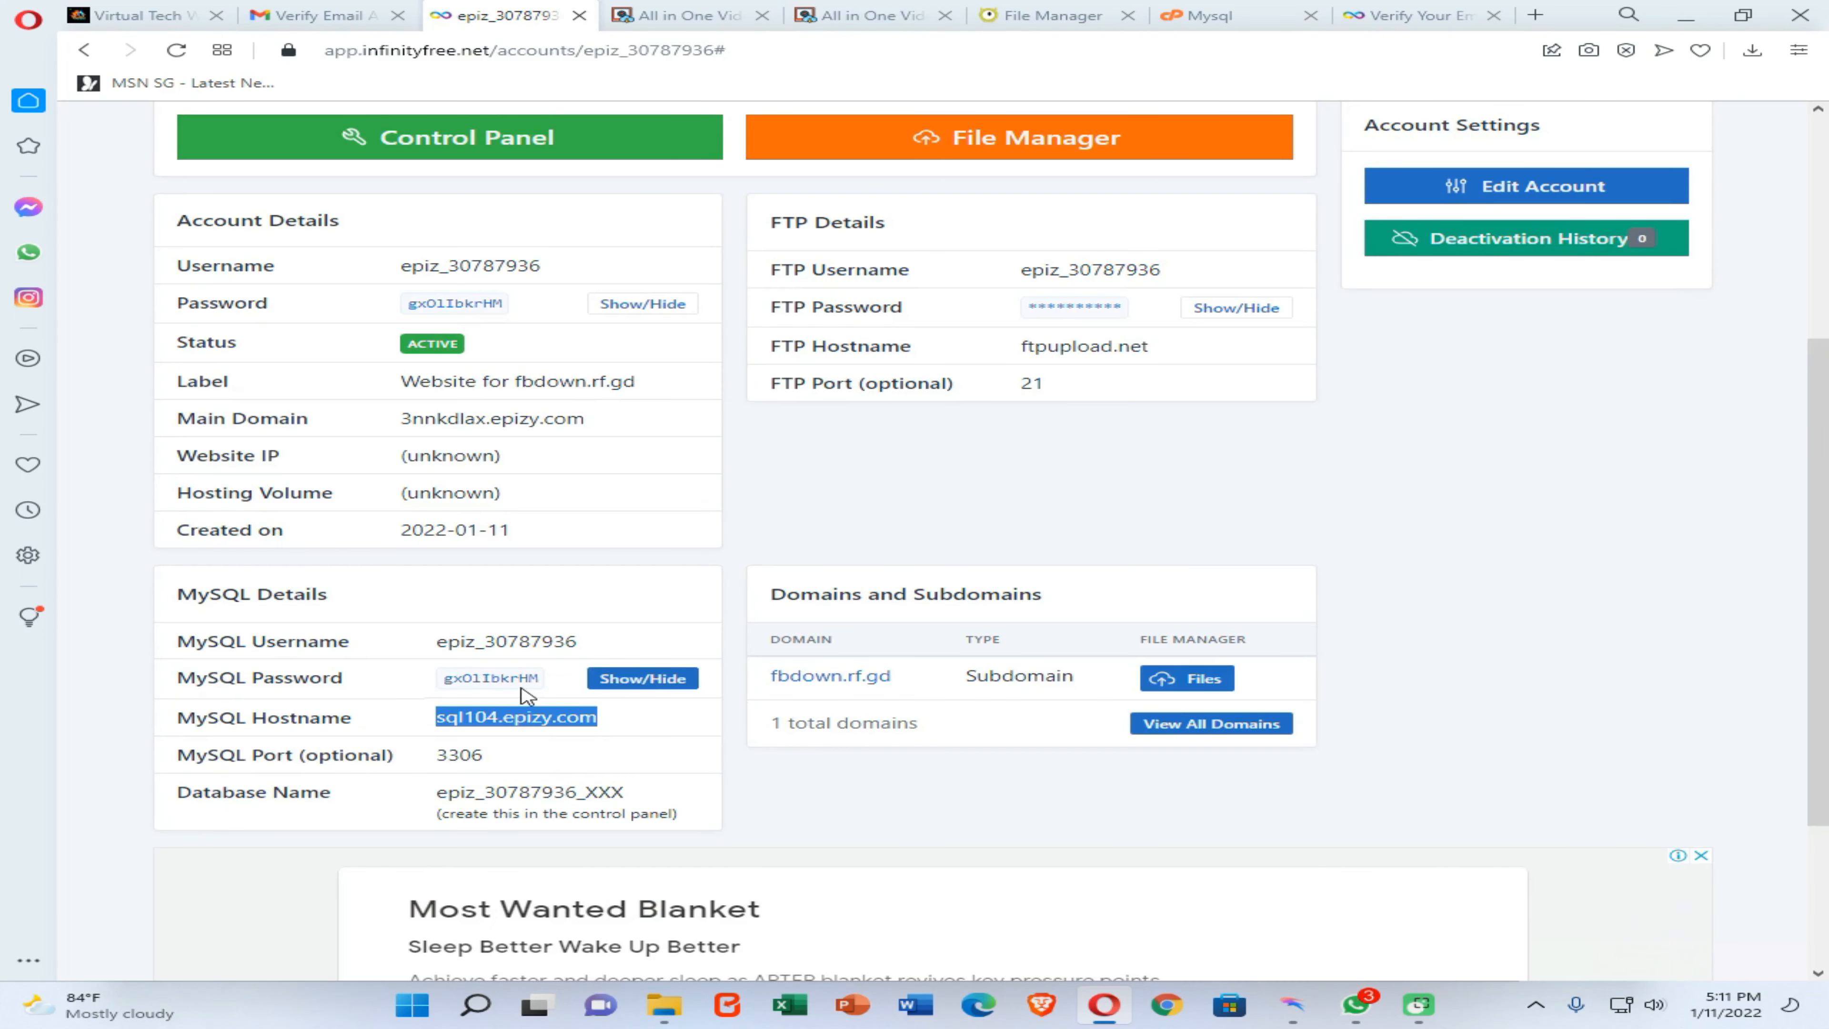
{"action": "left_click_drag", "start_coordinate": [537, 677], "coordinate": [444, 677]}
{"action": "right_click", "coordinate": [447, 679]}
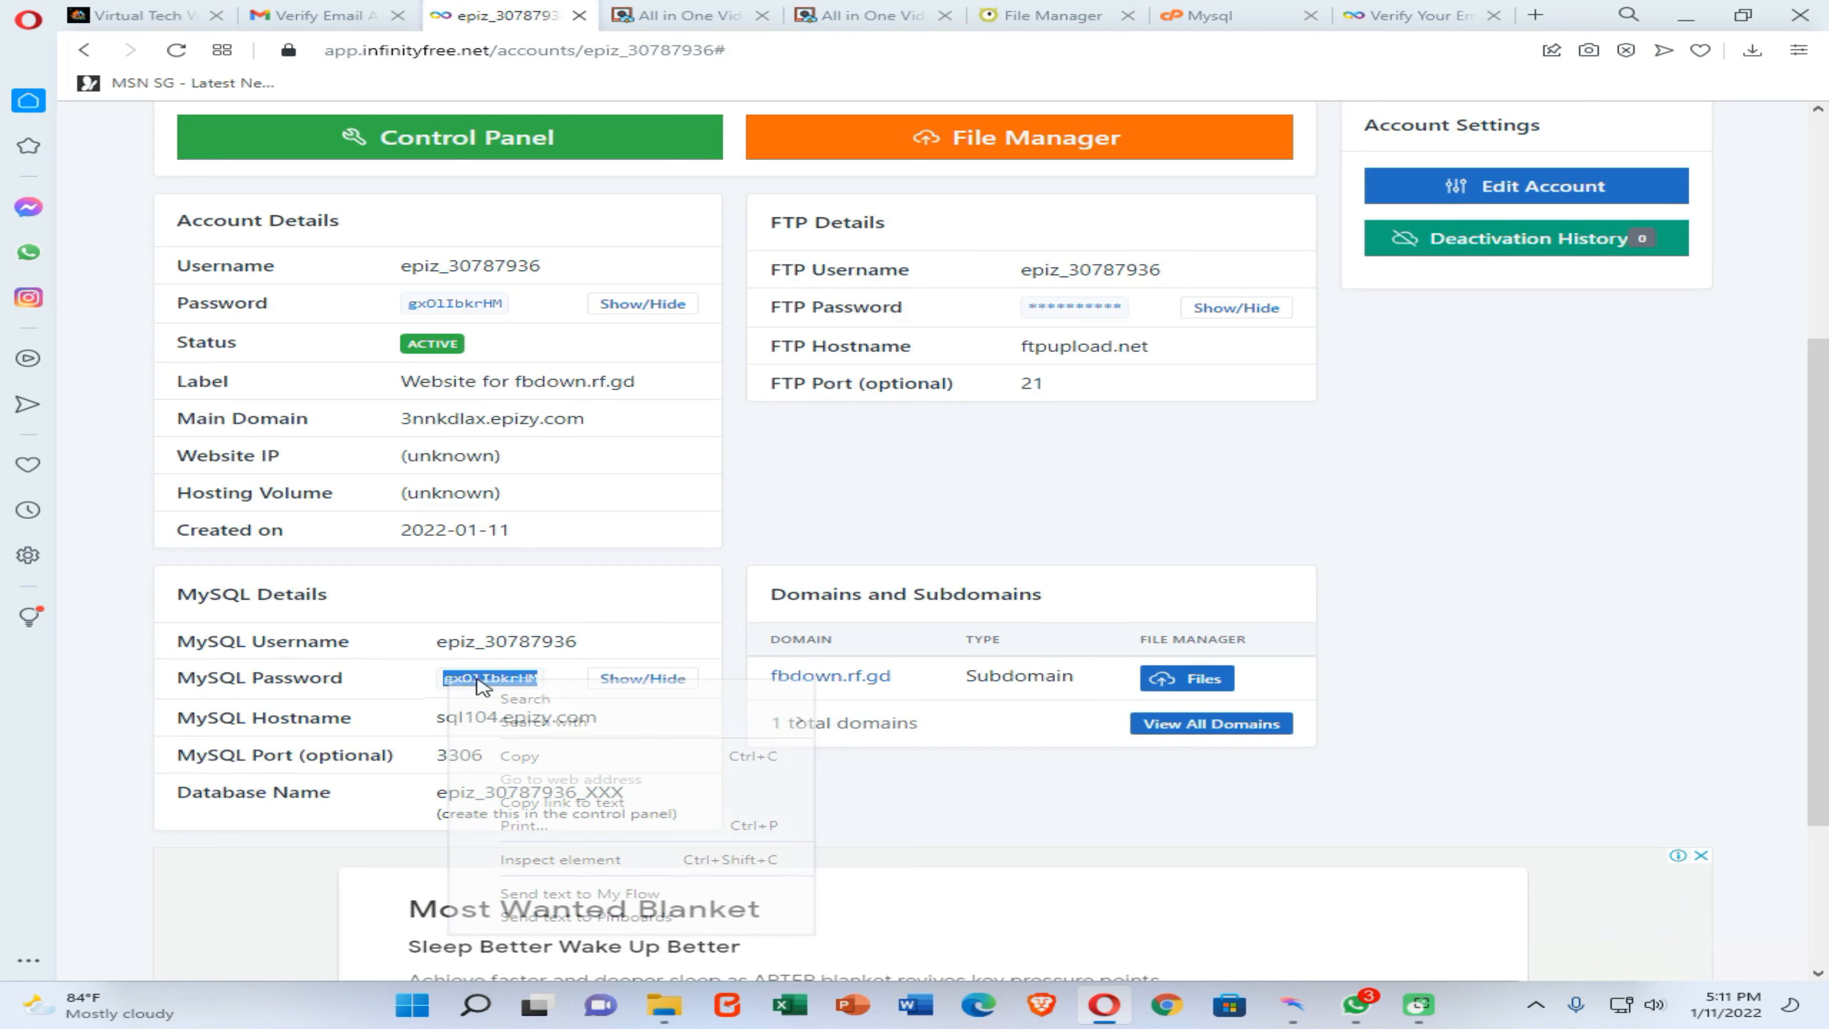
{"action": "left_click", "coordinate": [536, 756]}
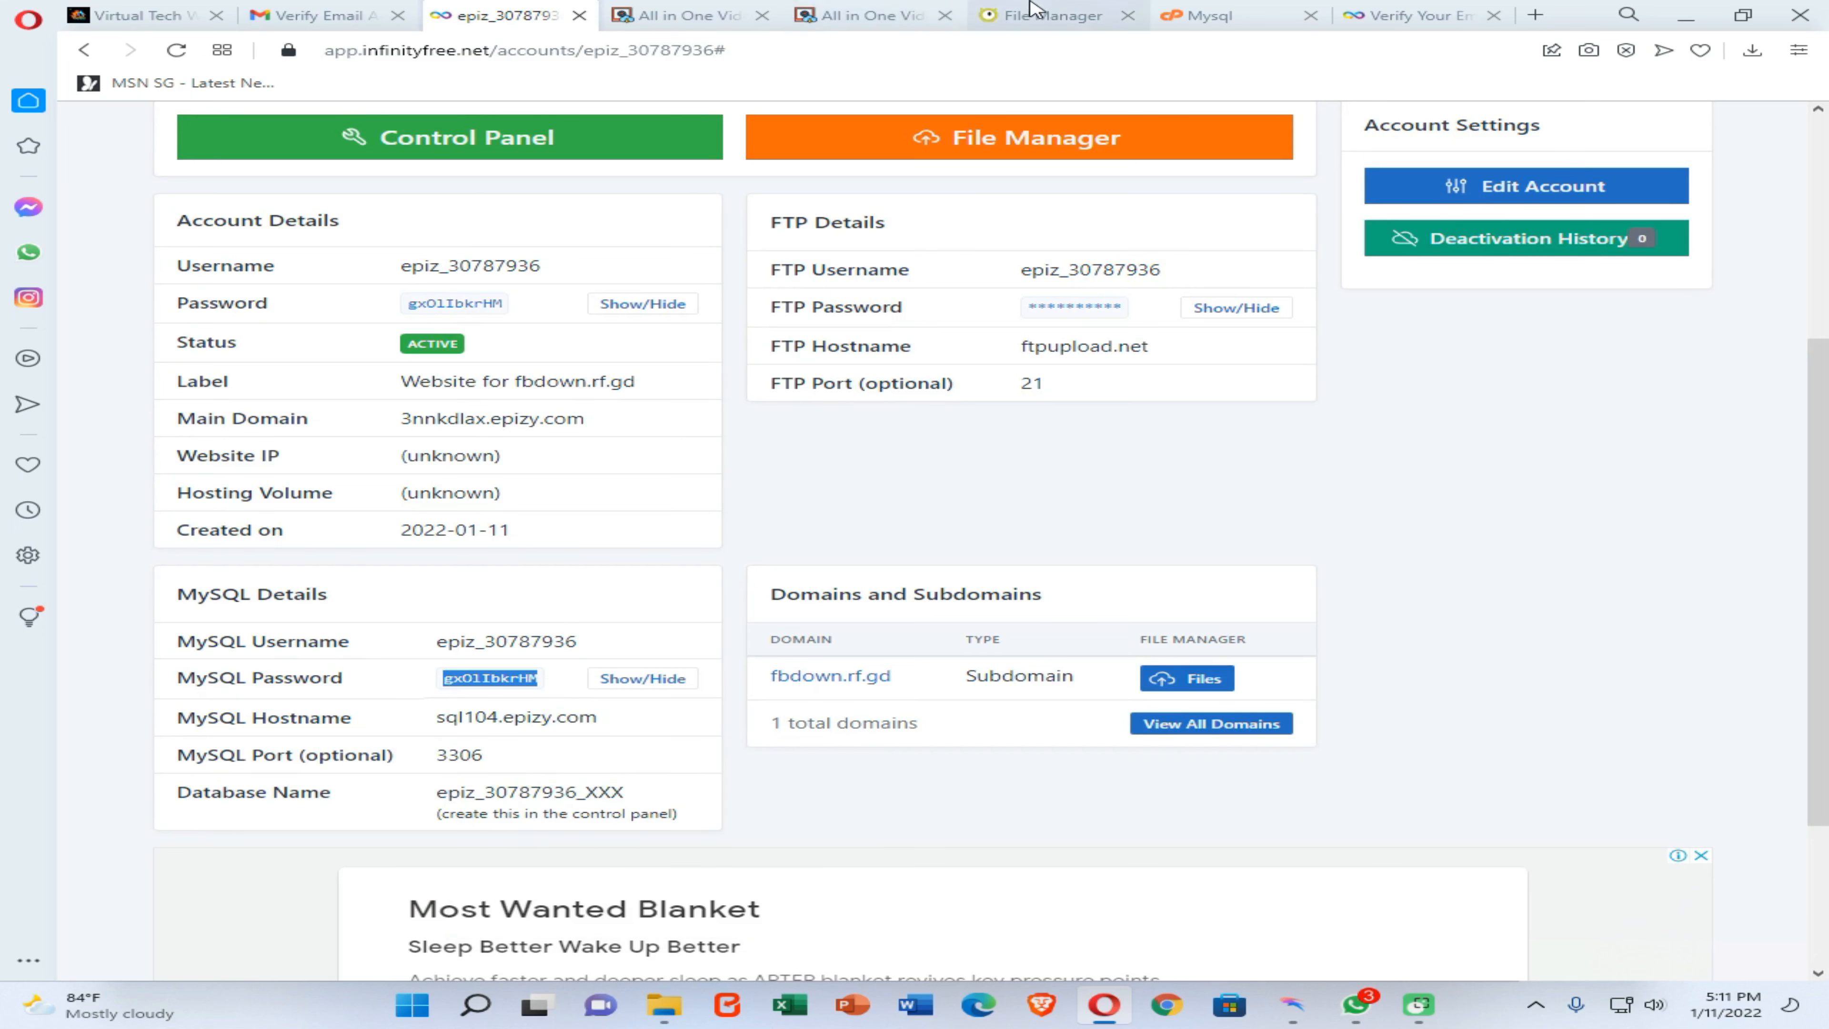
Paste the copied password into the admin login form and log in.
{"action": "left_click", "coordinate": [865, 15]}
{"action": "right_click", "coordinate": [849, 490]}
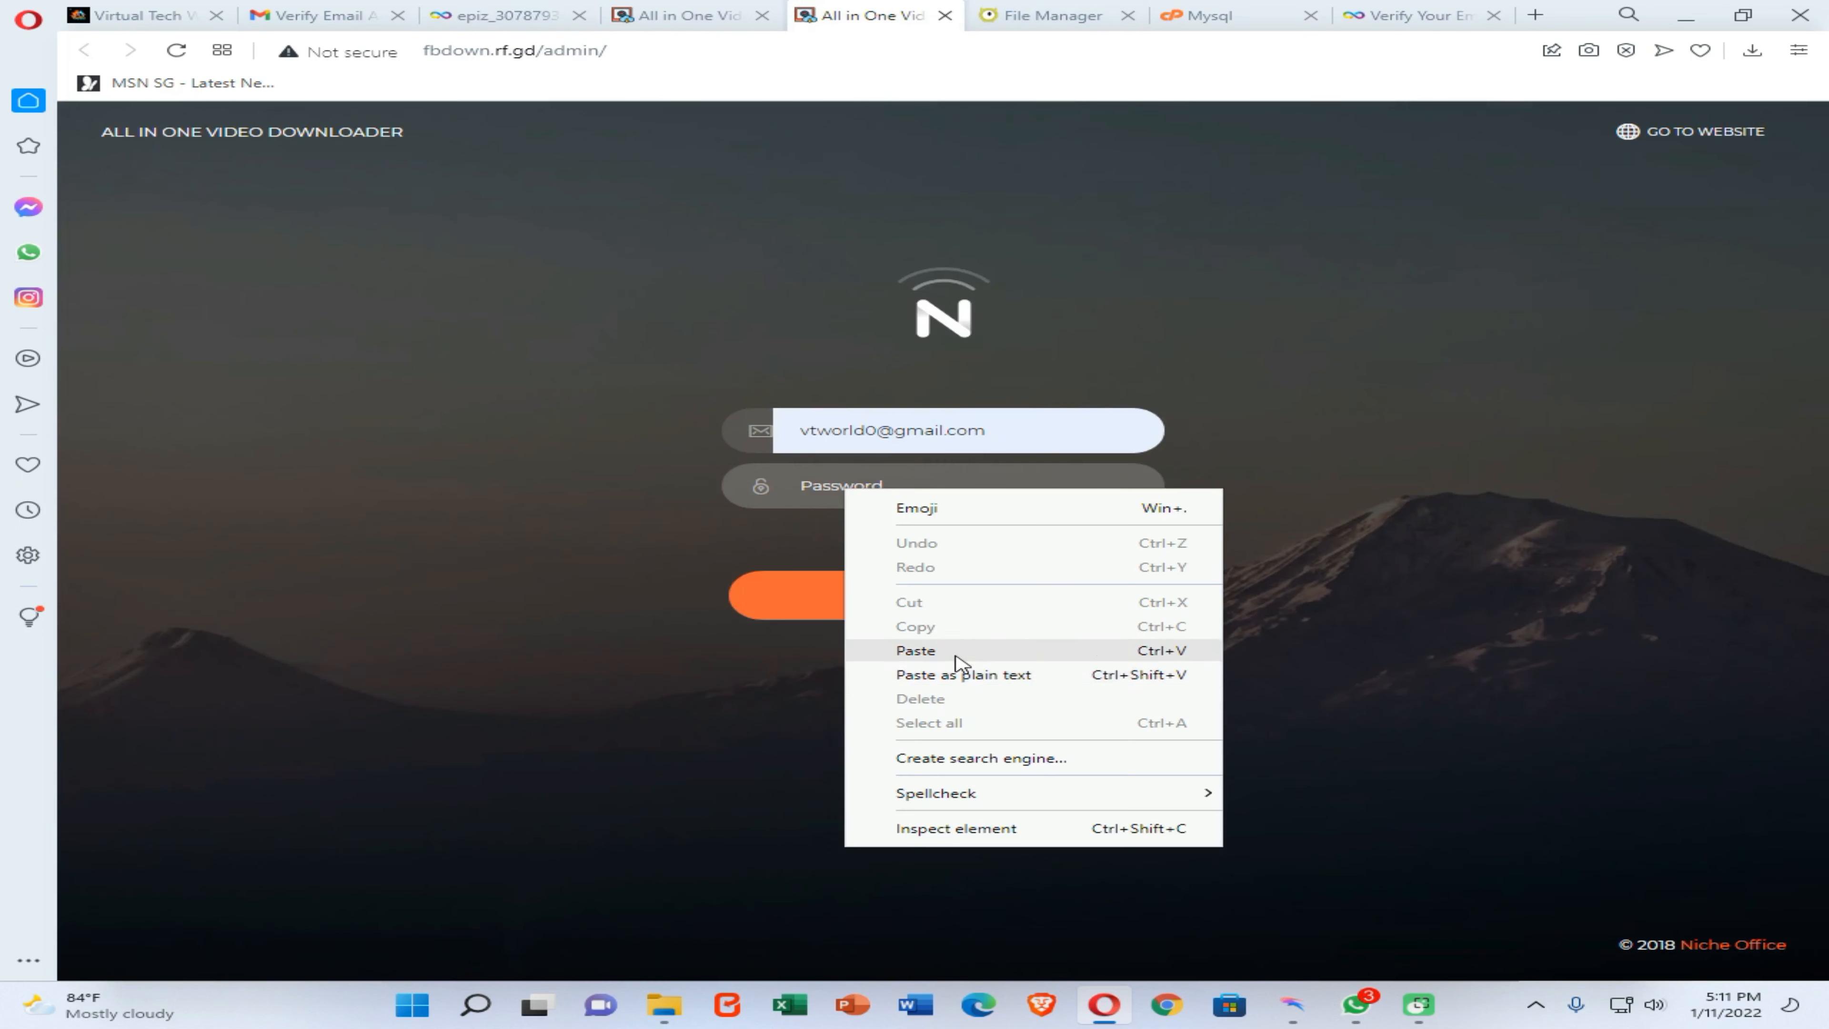
{"action": "left_click", "coordinate": [968, 645]}
{"action": "left_click", "coordinate": [1030, 600]}
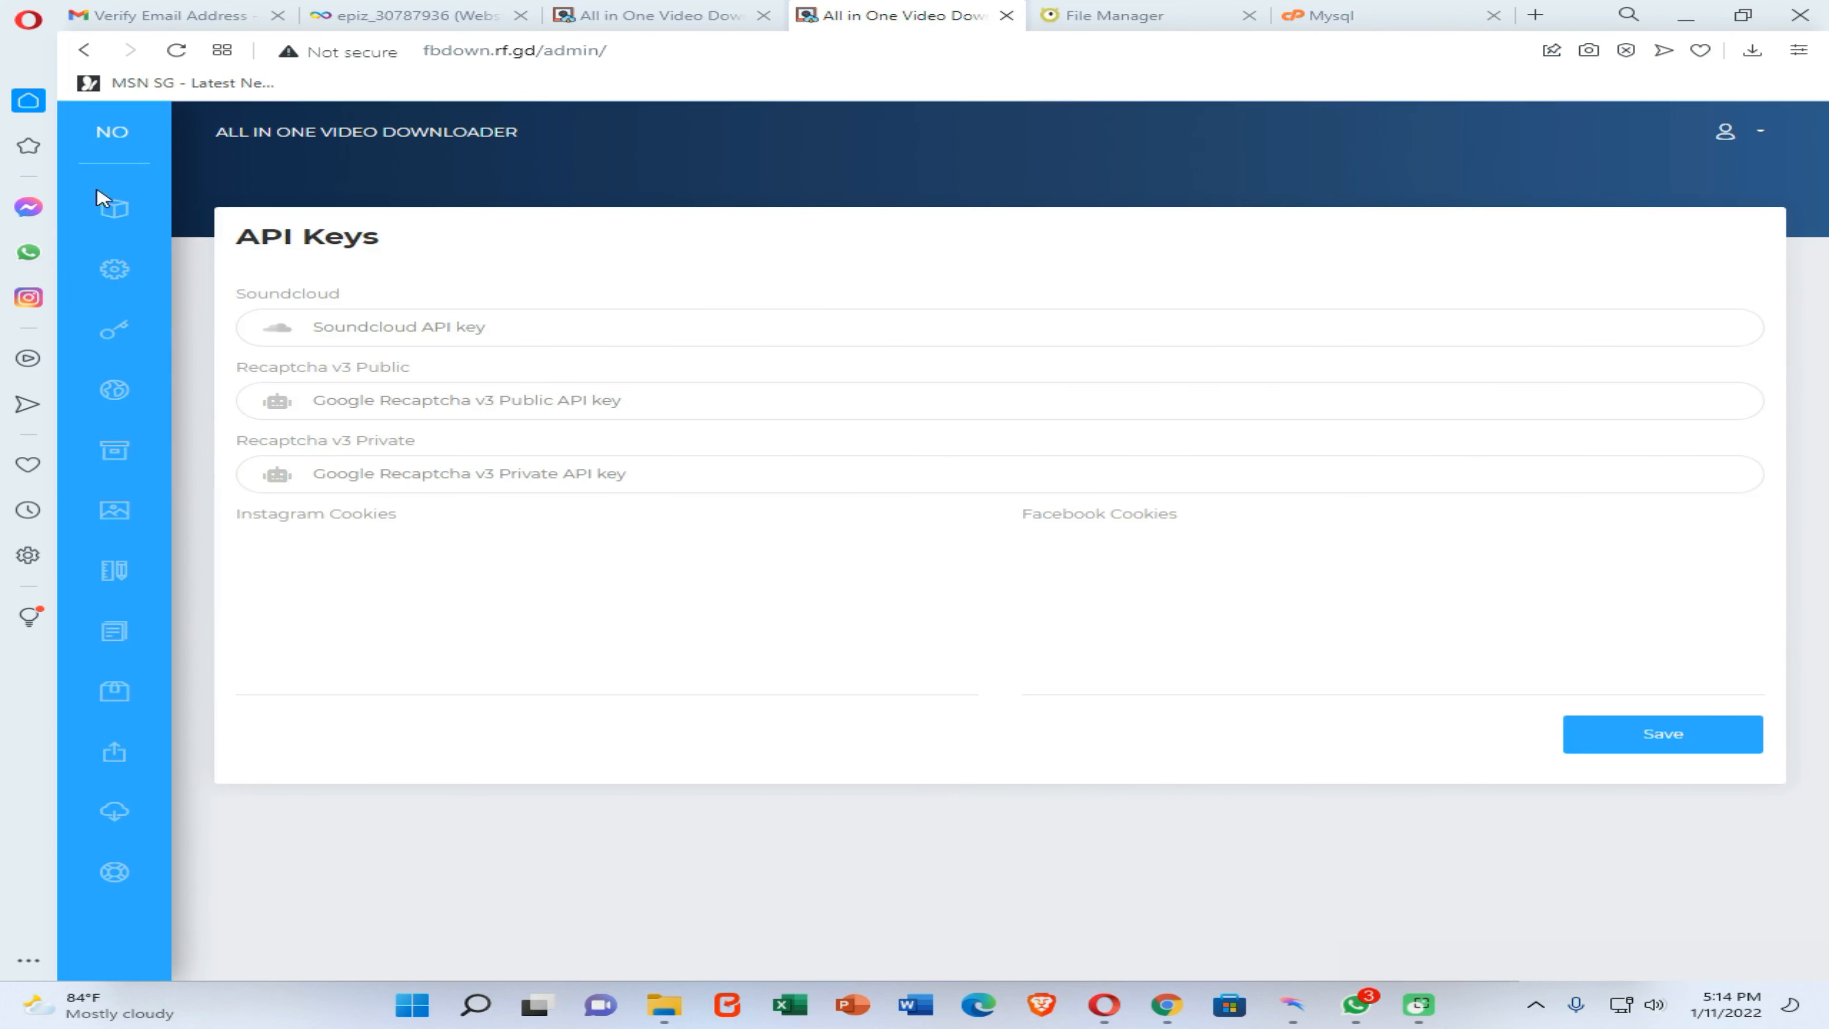
Reload the admin panel's API Keys settings, then bring the Facebook Chrome window forward.
{"action": "mouse_move", "coordinate": [135, 413]}
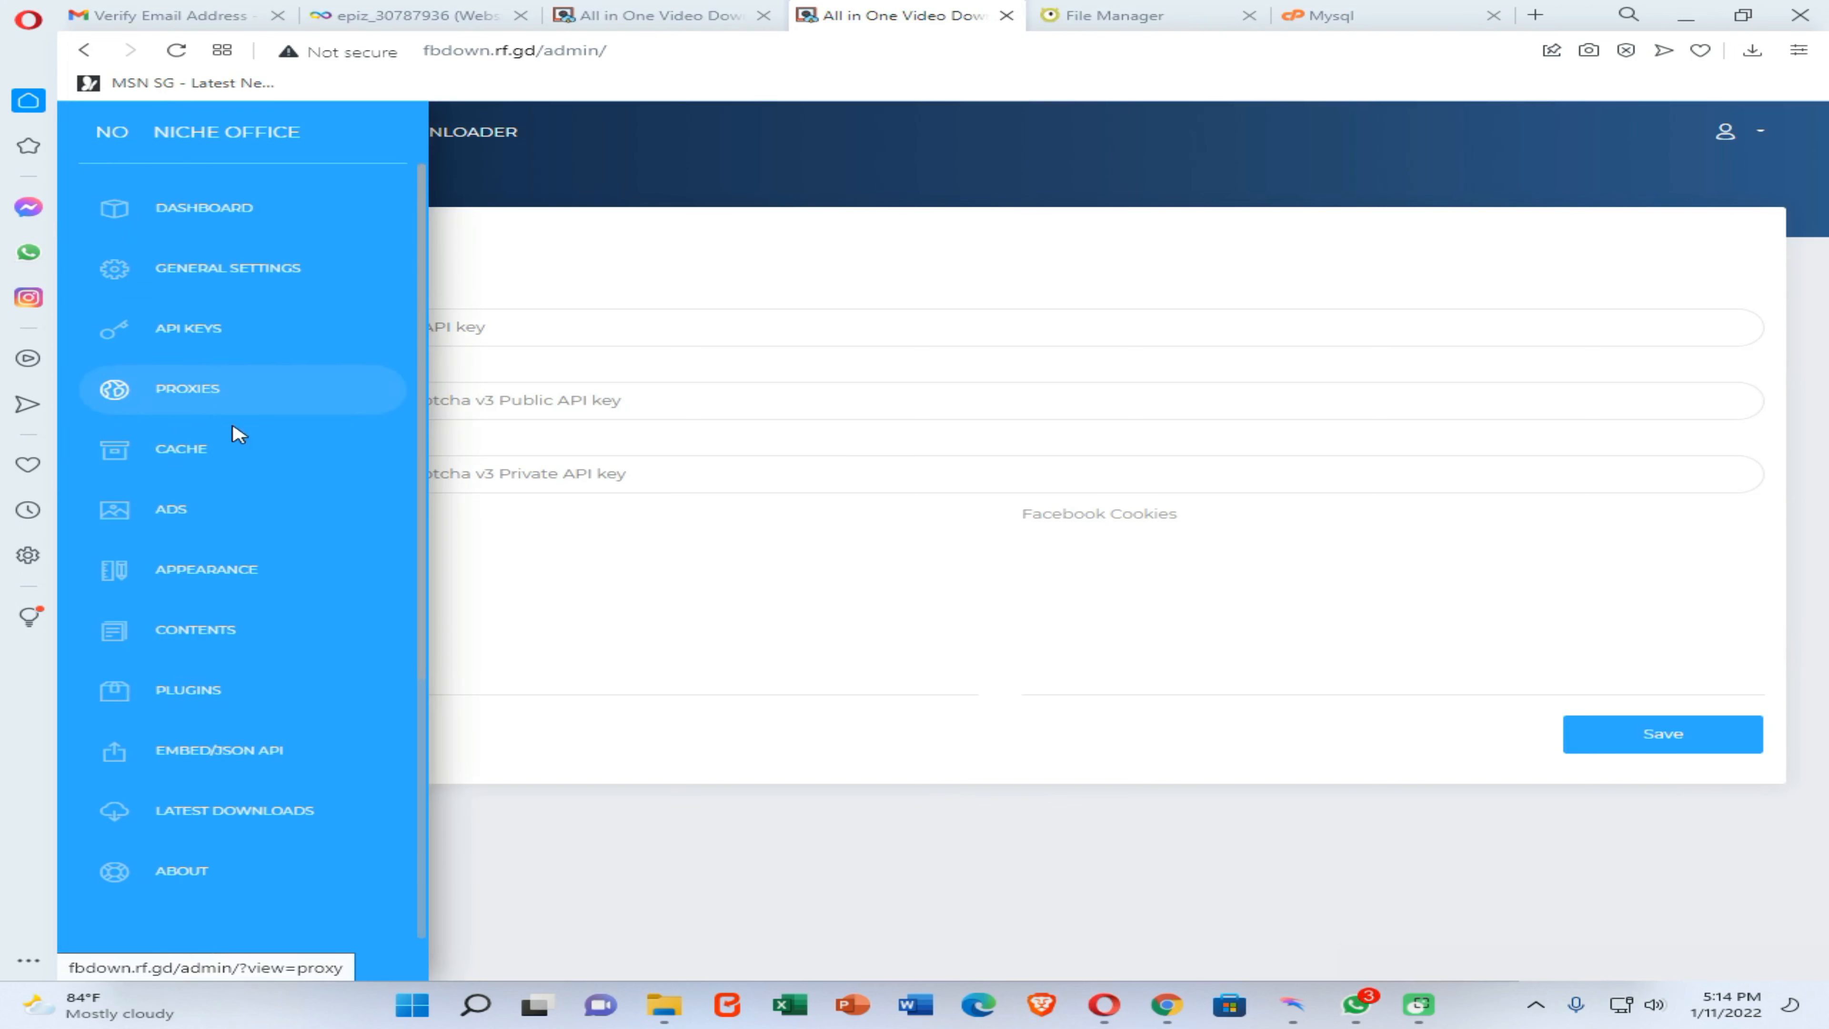
{"action": "left_click", "coordinate": [184, 337]}
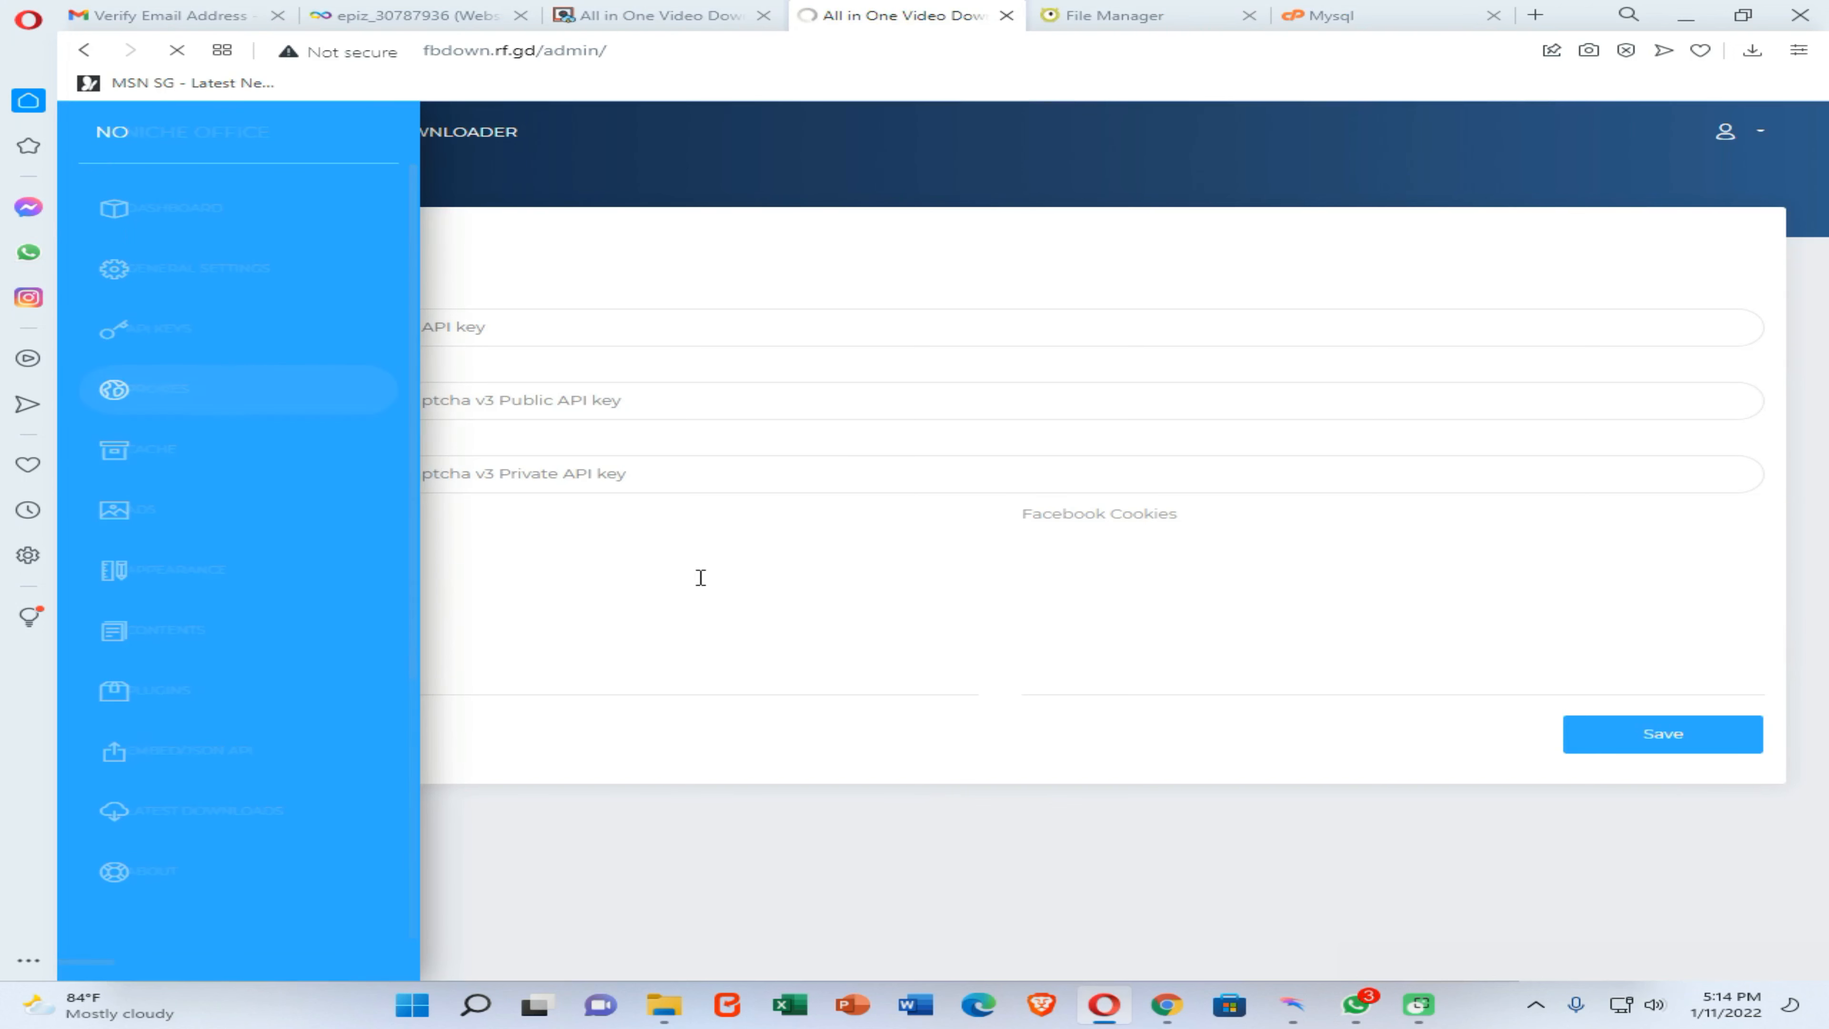
{"action": "left_click", "coordinate": [1166, 1004]}
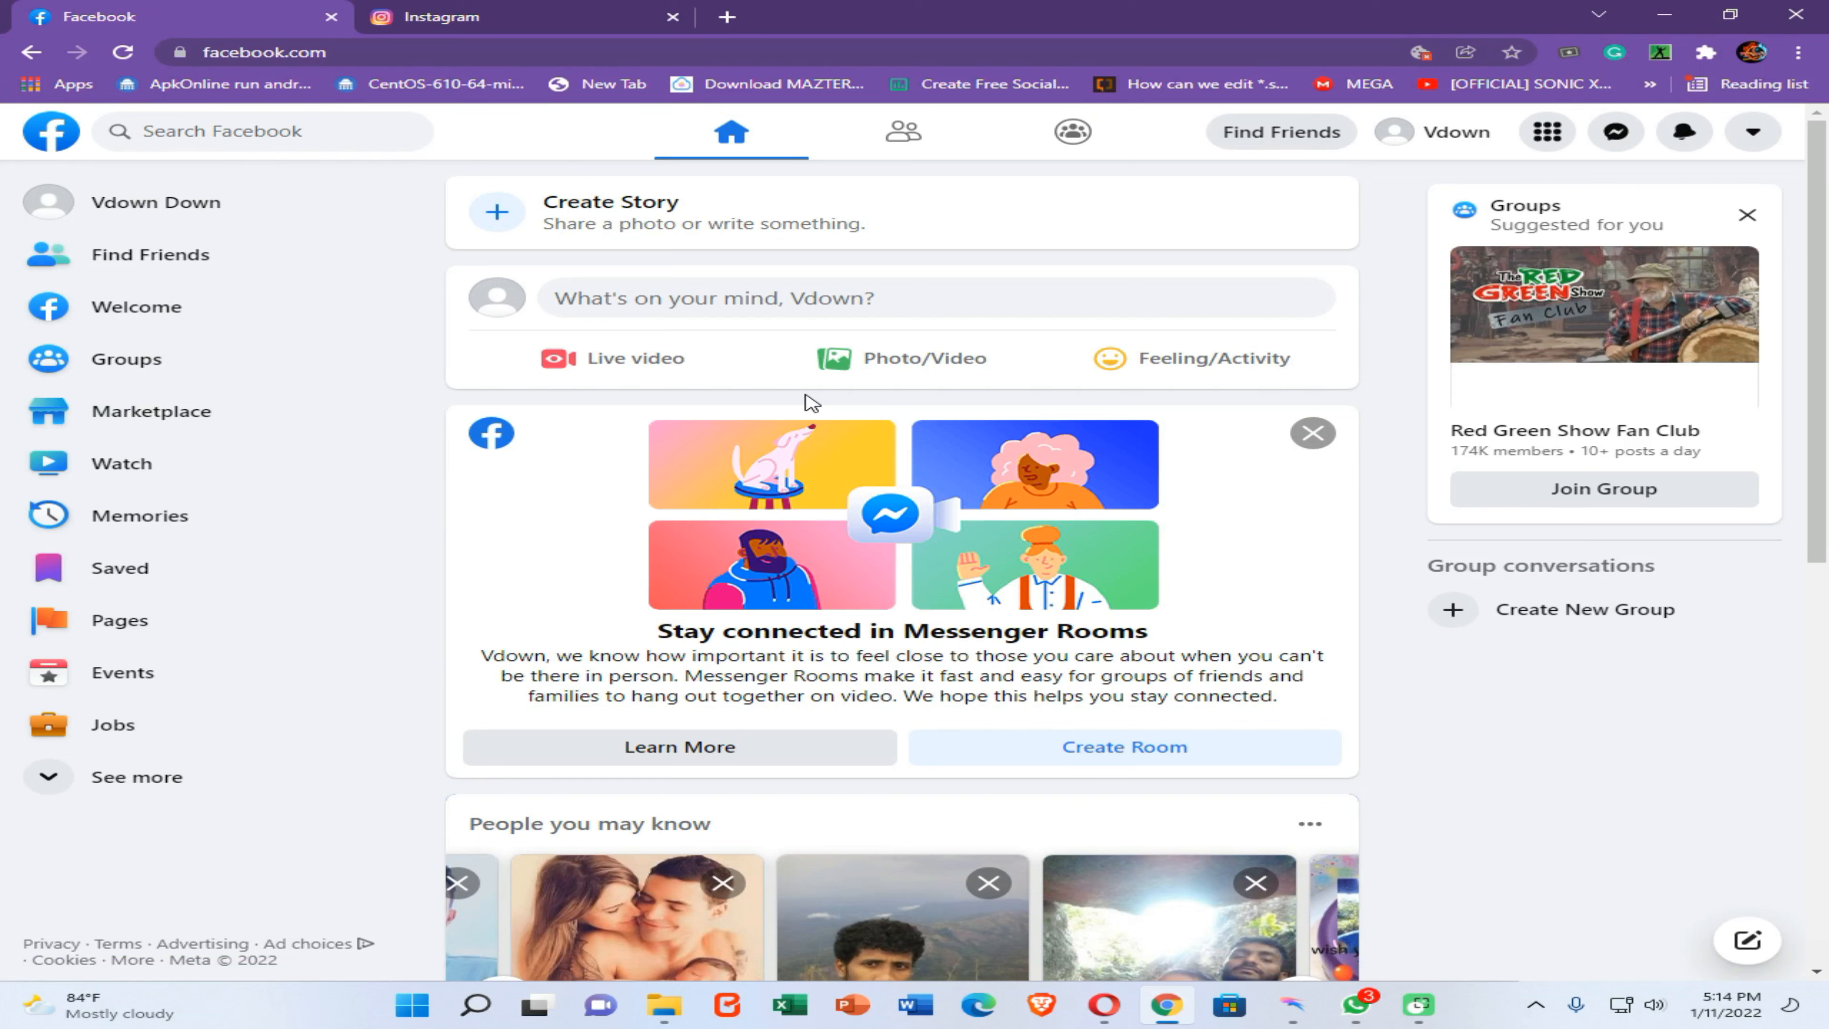
In DevTools' Network panel with the Doc filter, reload Facebook to capture its document request headers.
{"action": "key", "text": "ctrl+shift+i"}
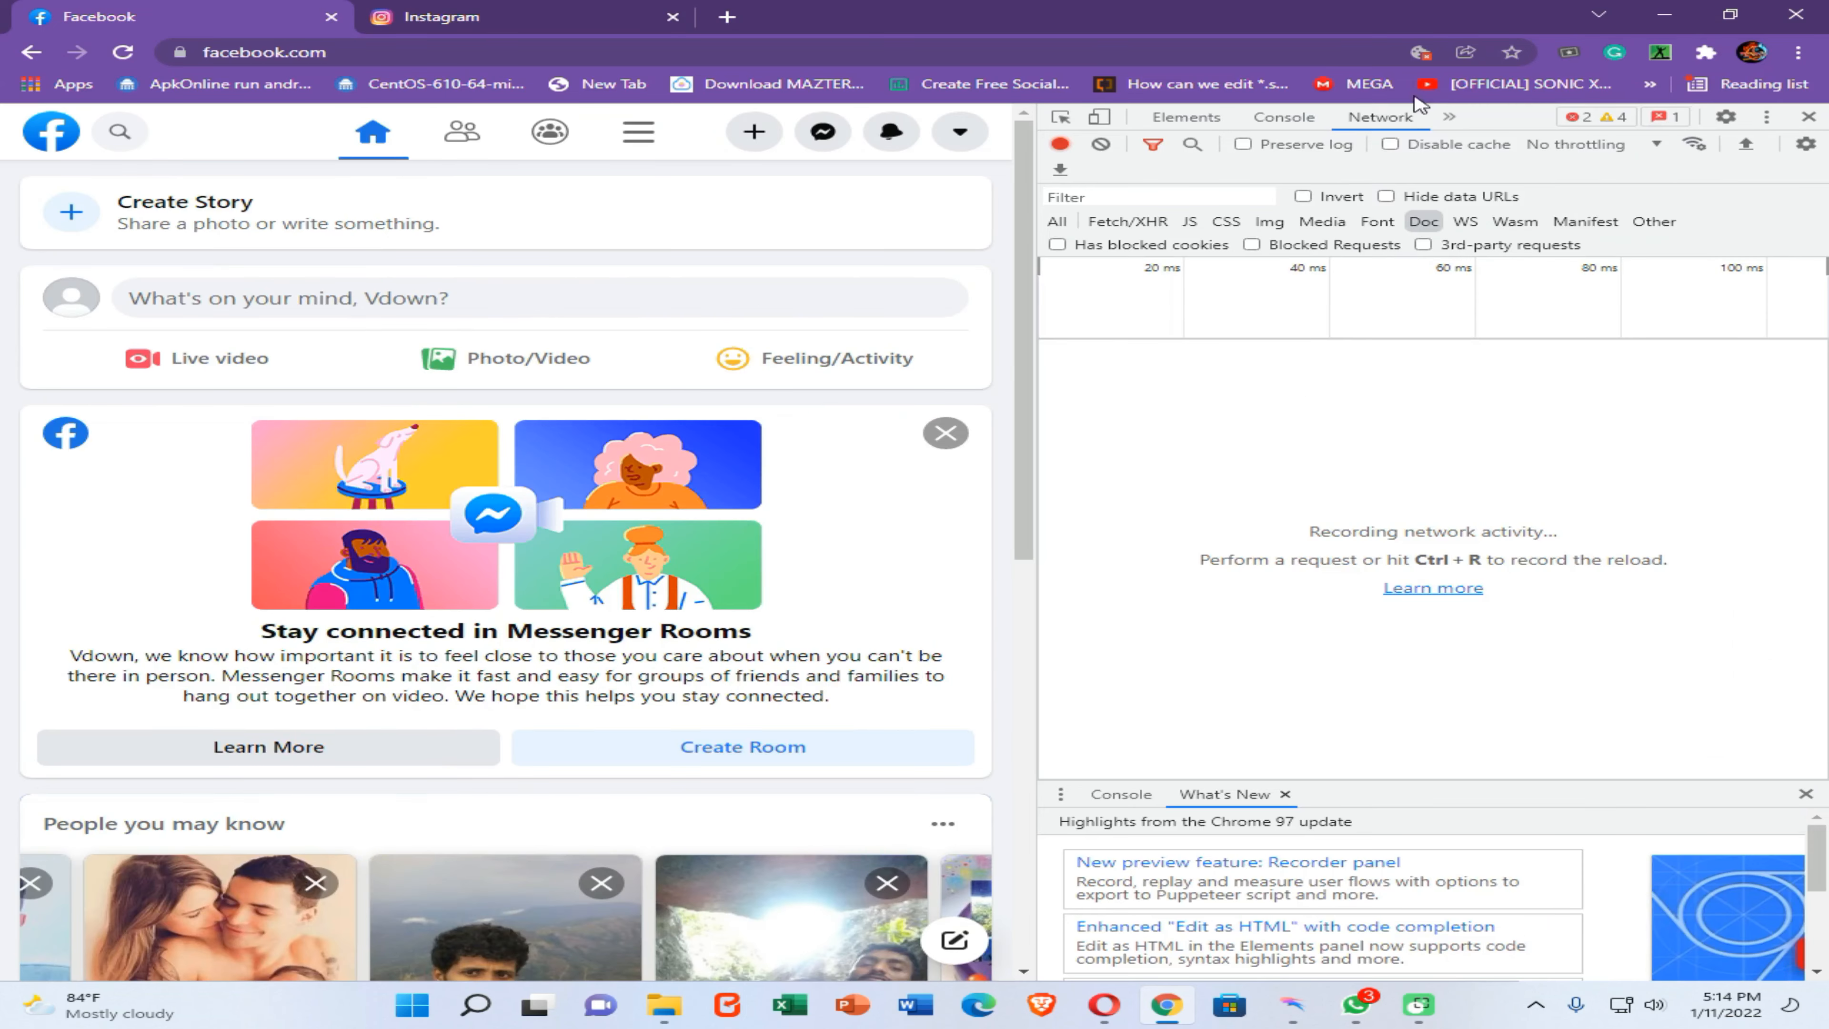
{"action": "left_click", "coordinate": [1376, 118]}
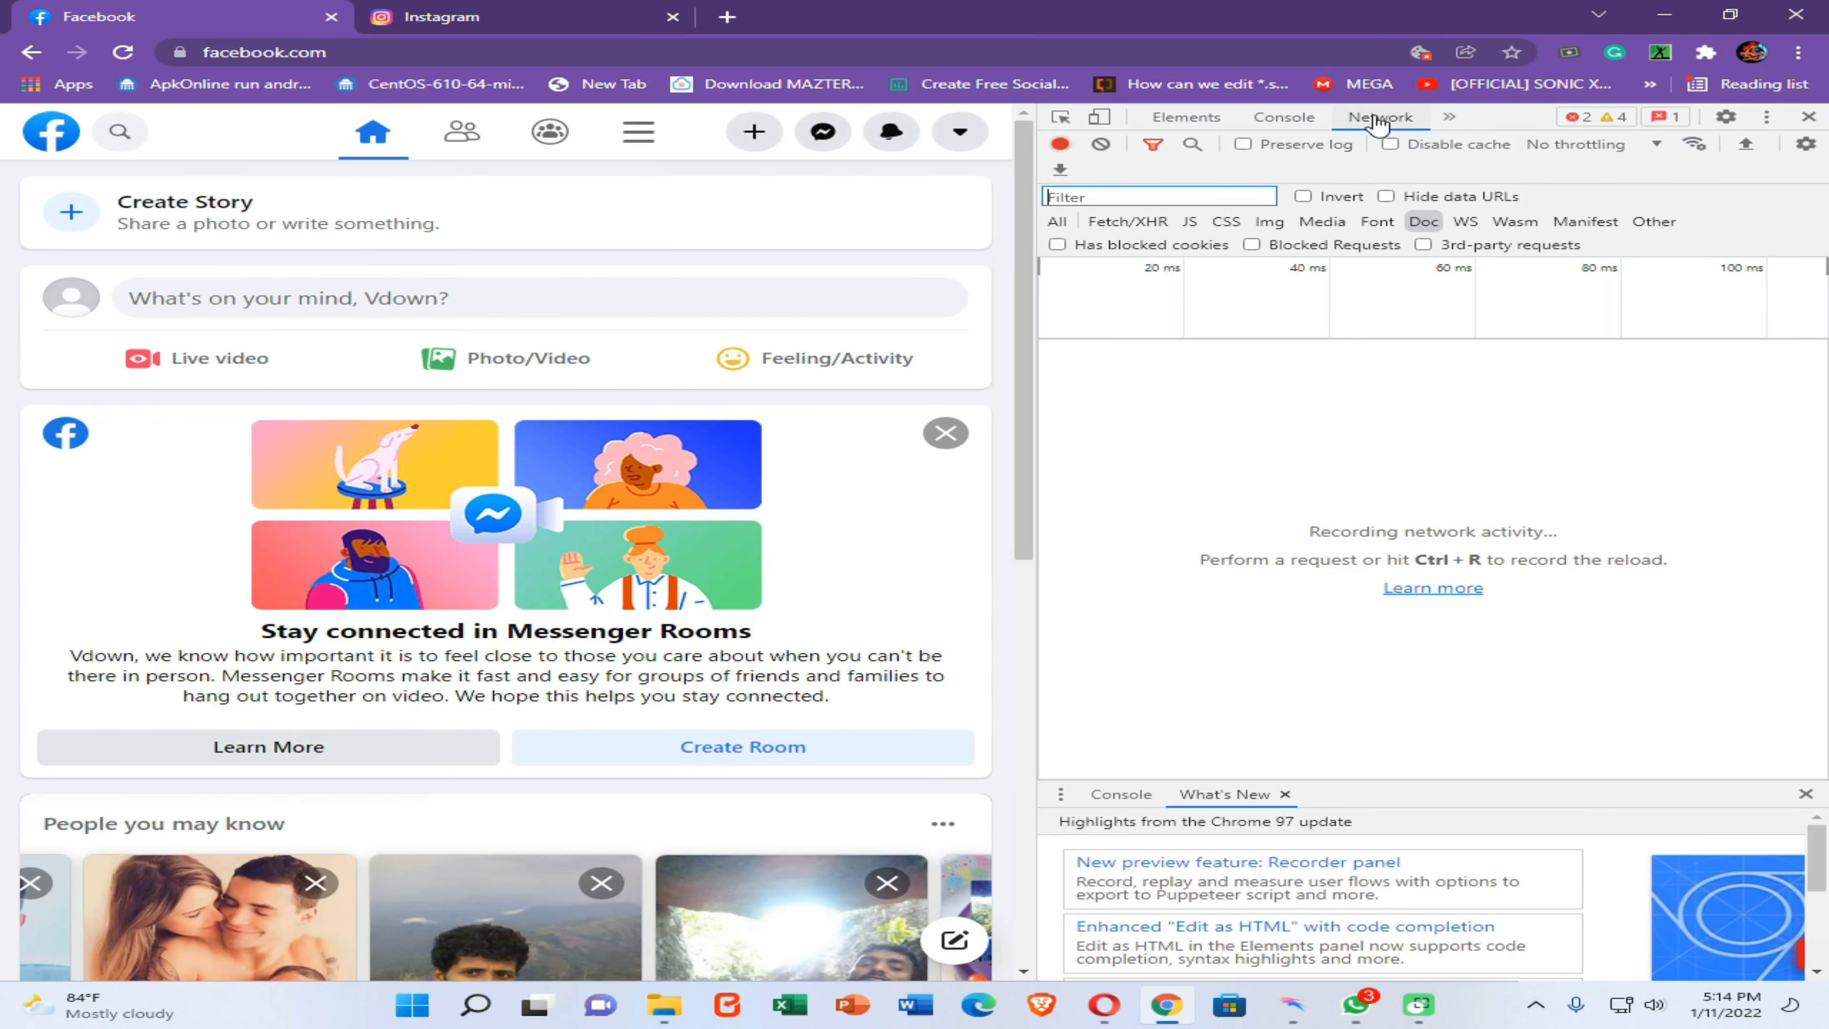
{"action": "left_click", "coordinate": [1425, 224]}
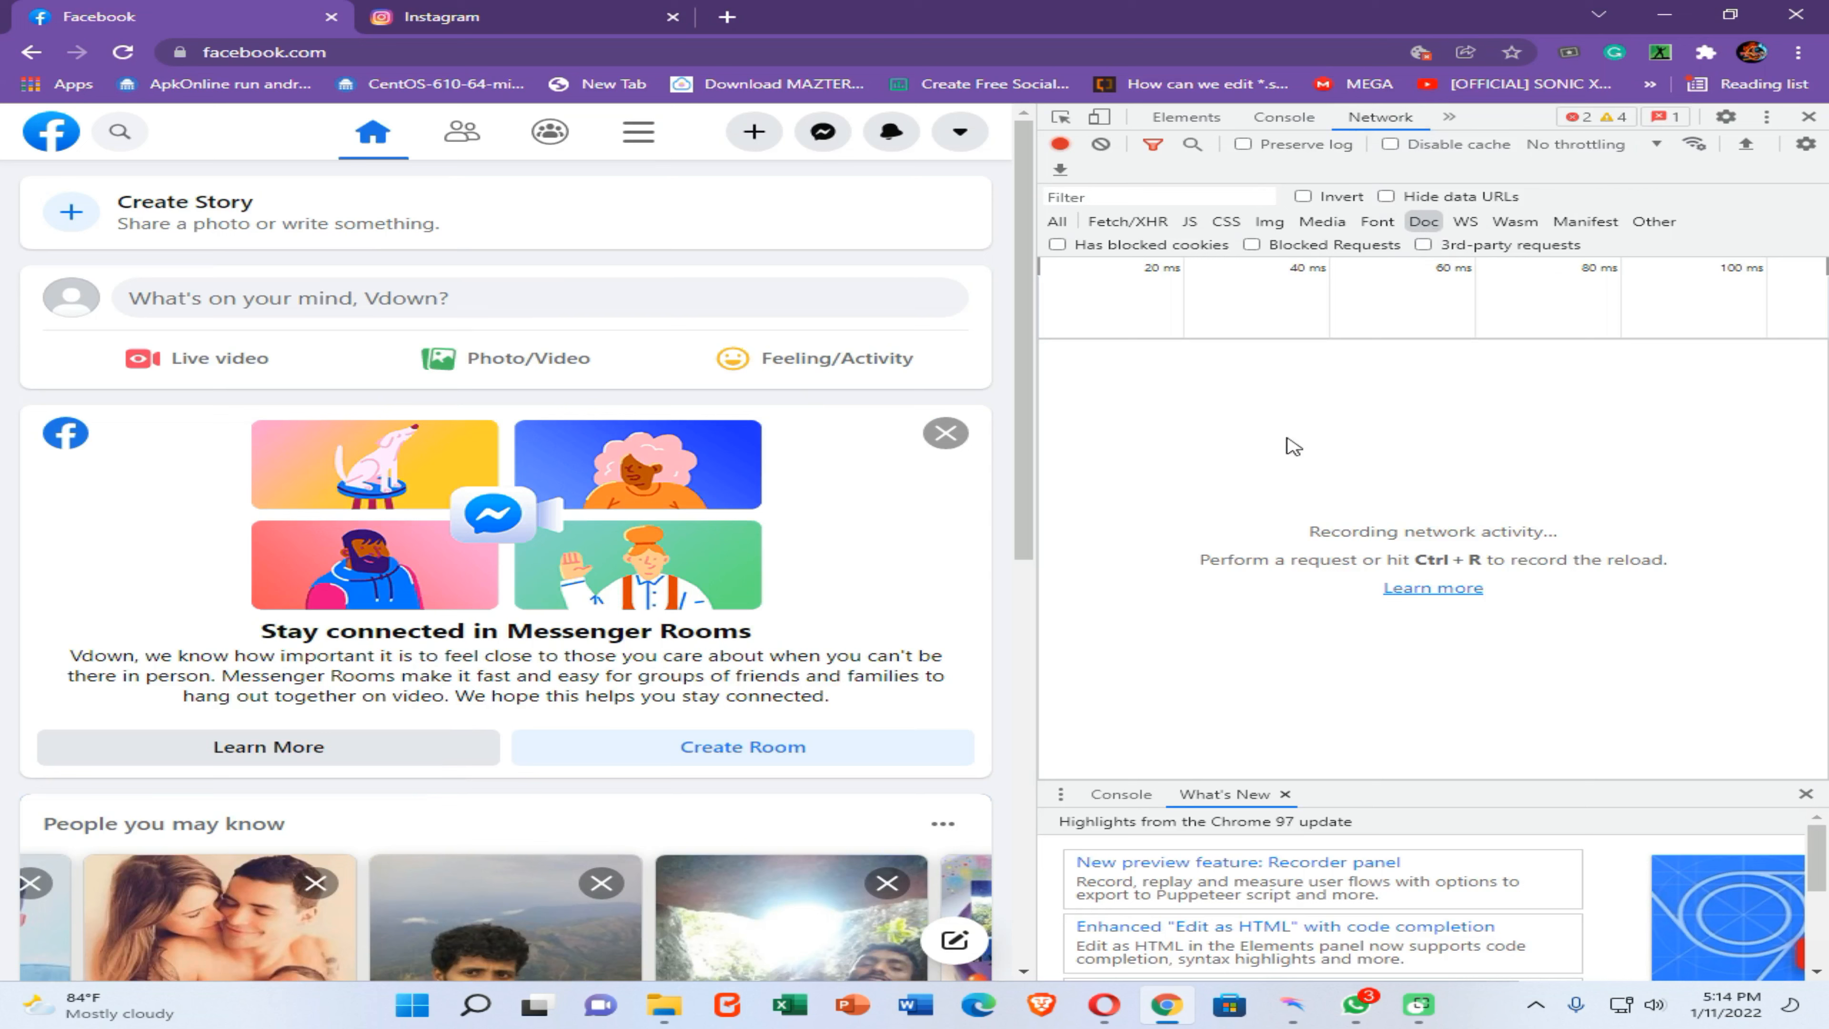
{"action": "left_click", "coordinate": [127, 54]}
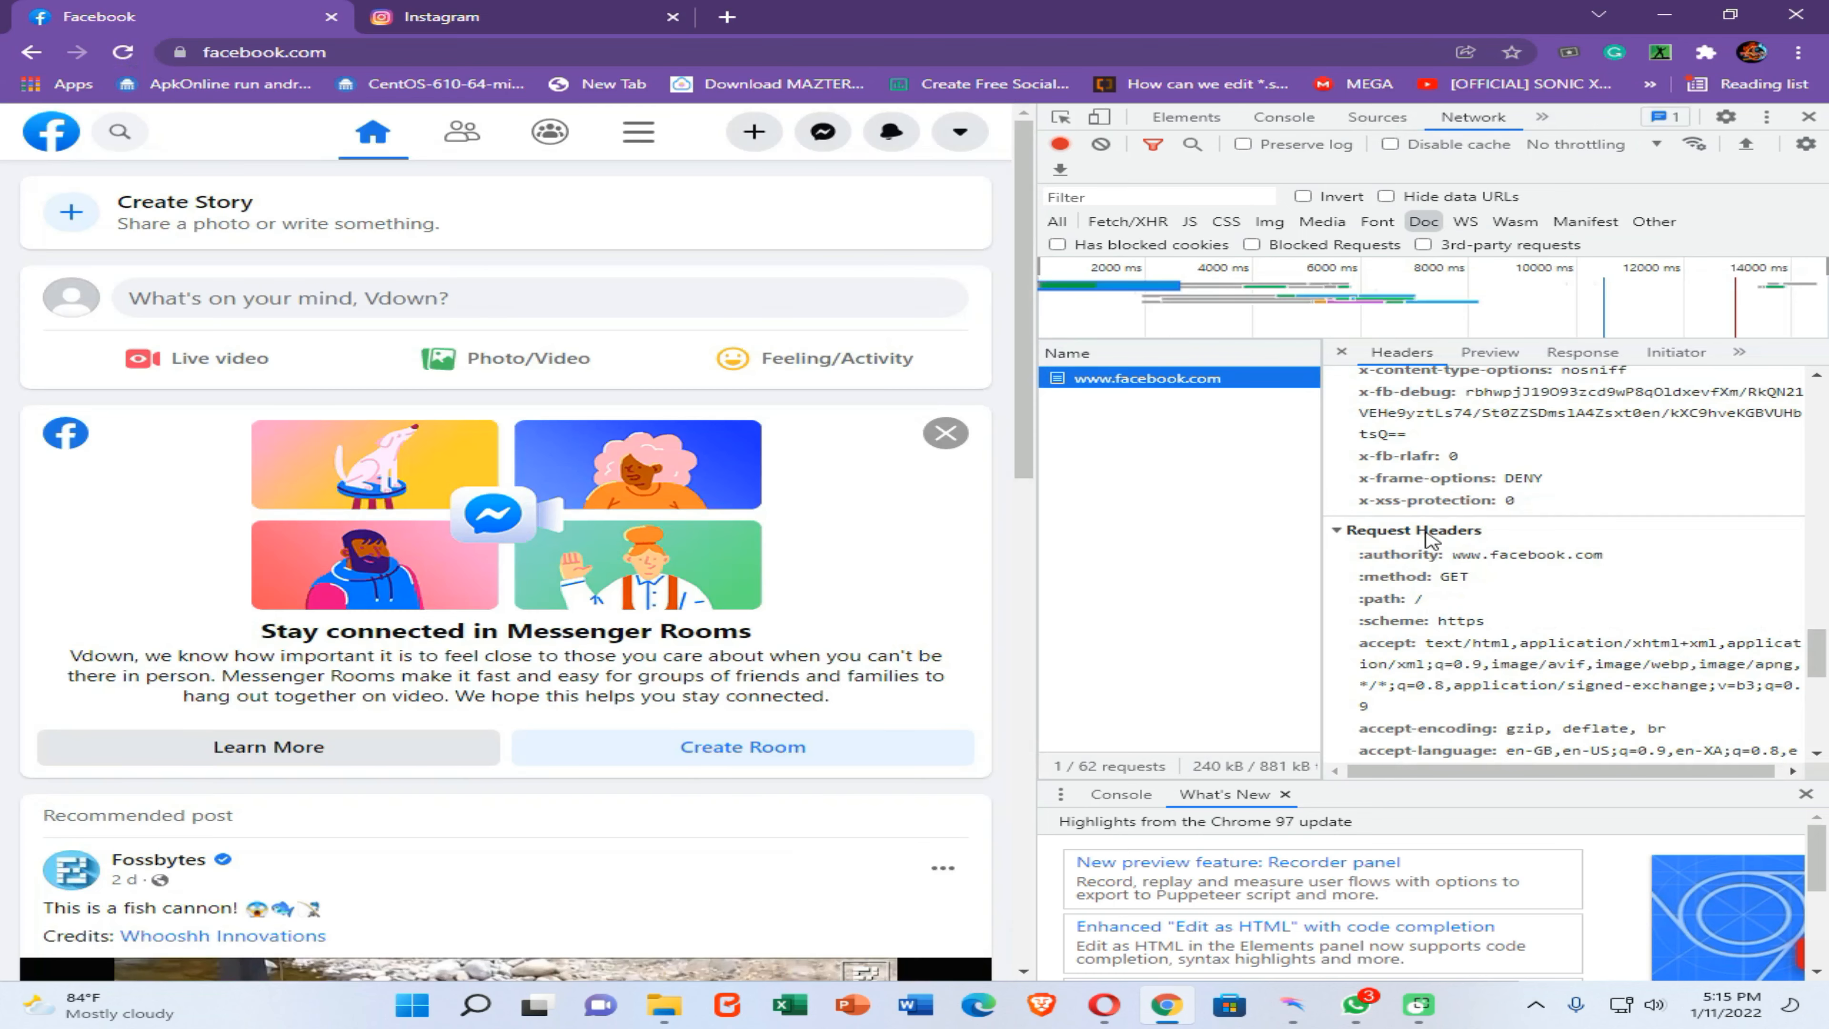
{"action": "scroll", "coordinate": [1429, 539], "scroll_direction": "down", "scroll_amount": 1}
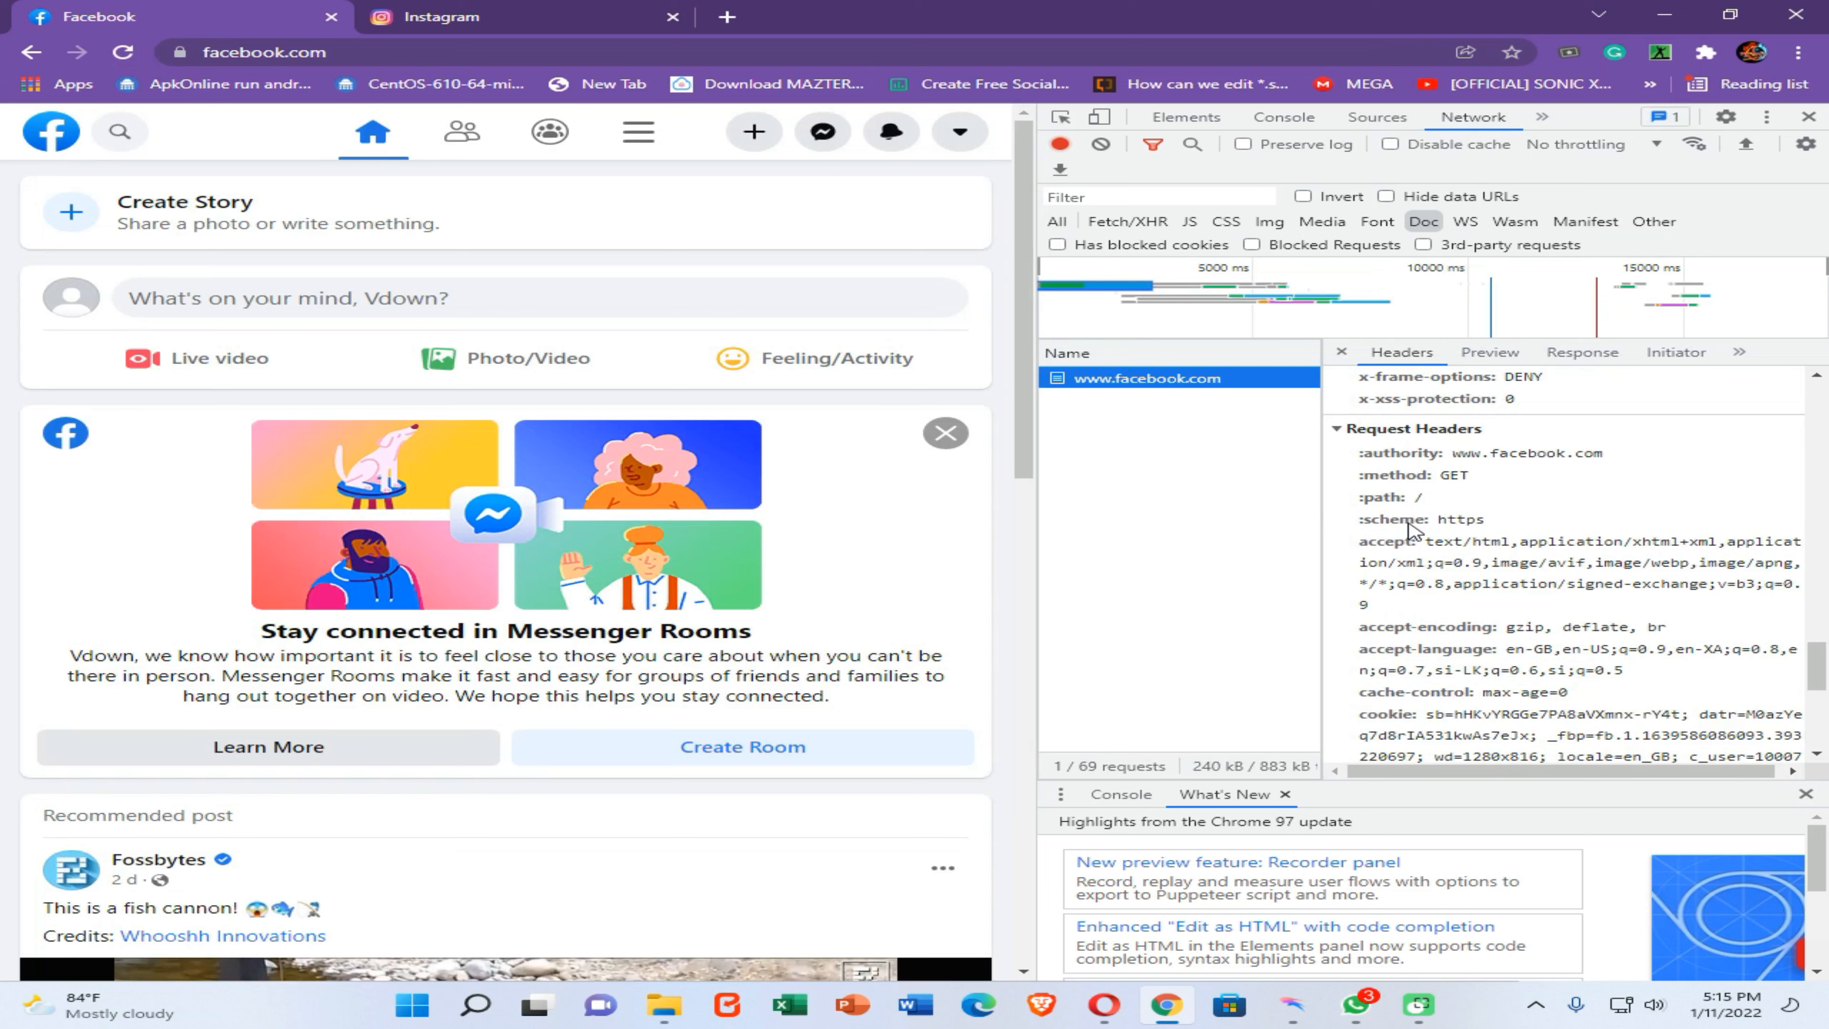
{"action": "scroll", "coordinate": [1412, 529], "scroll_direction": "down", "scroll_amount": 3}
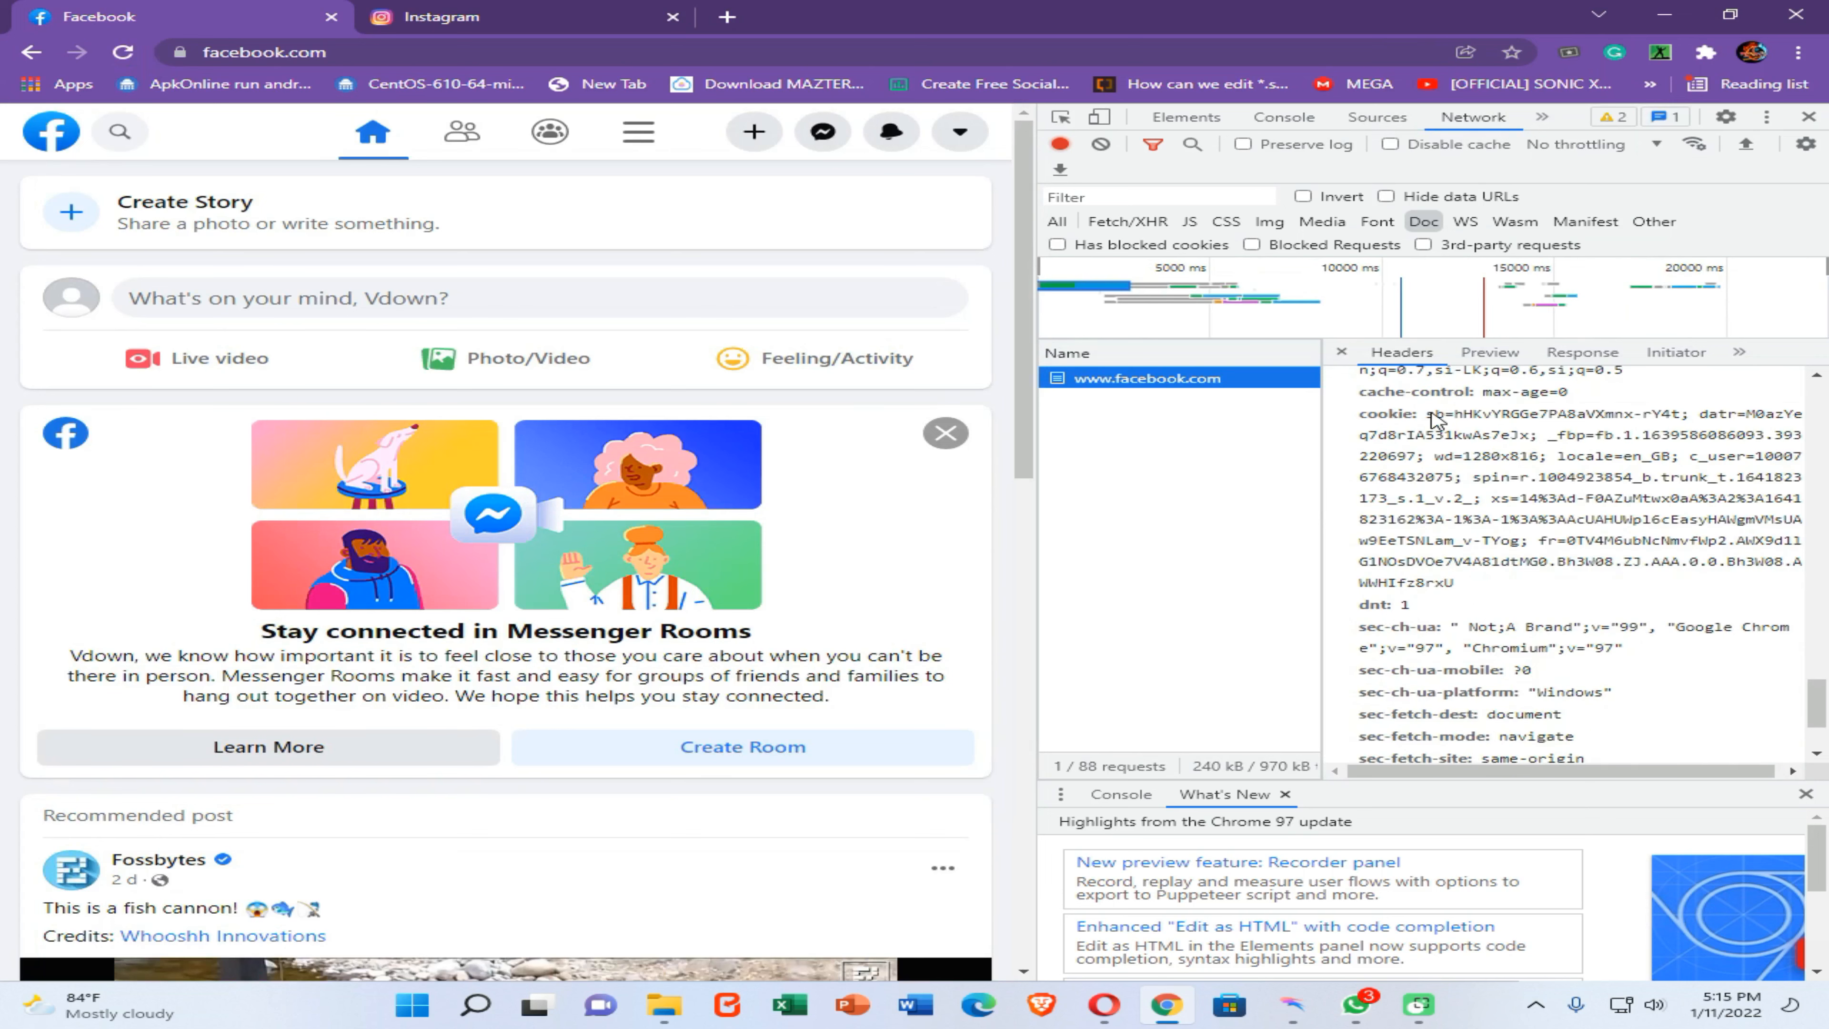
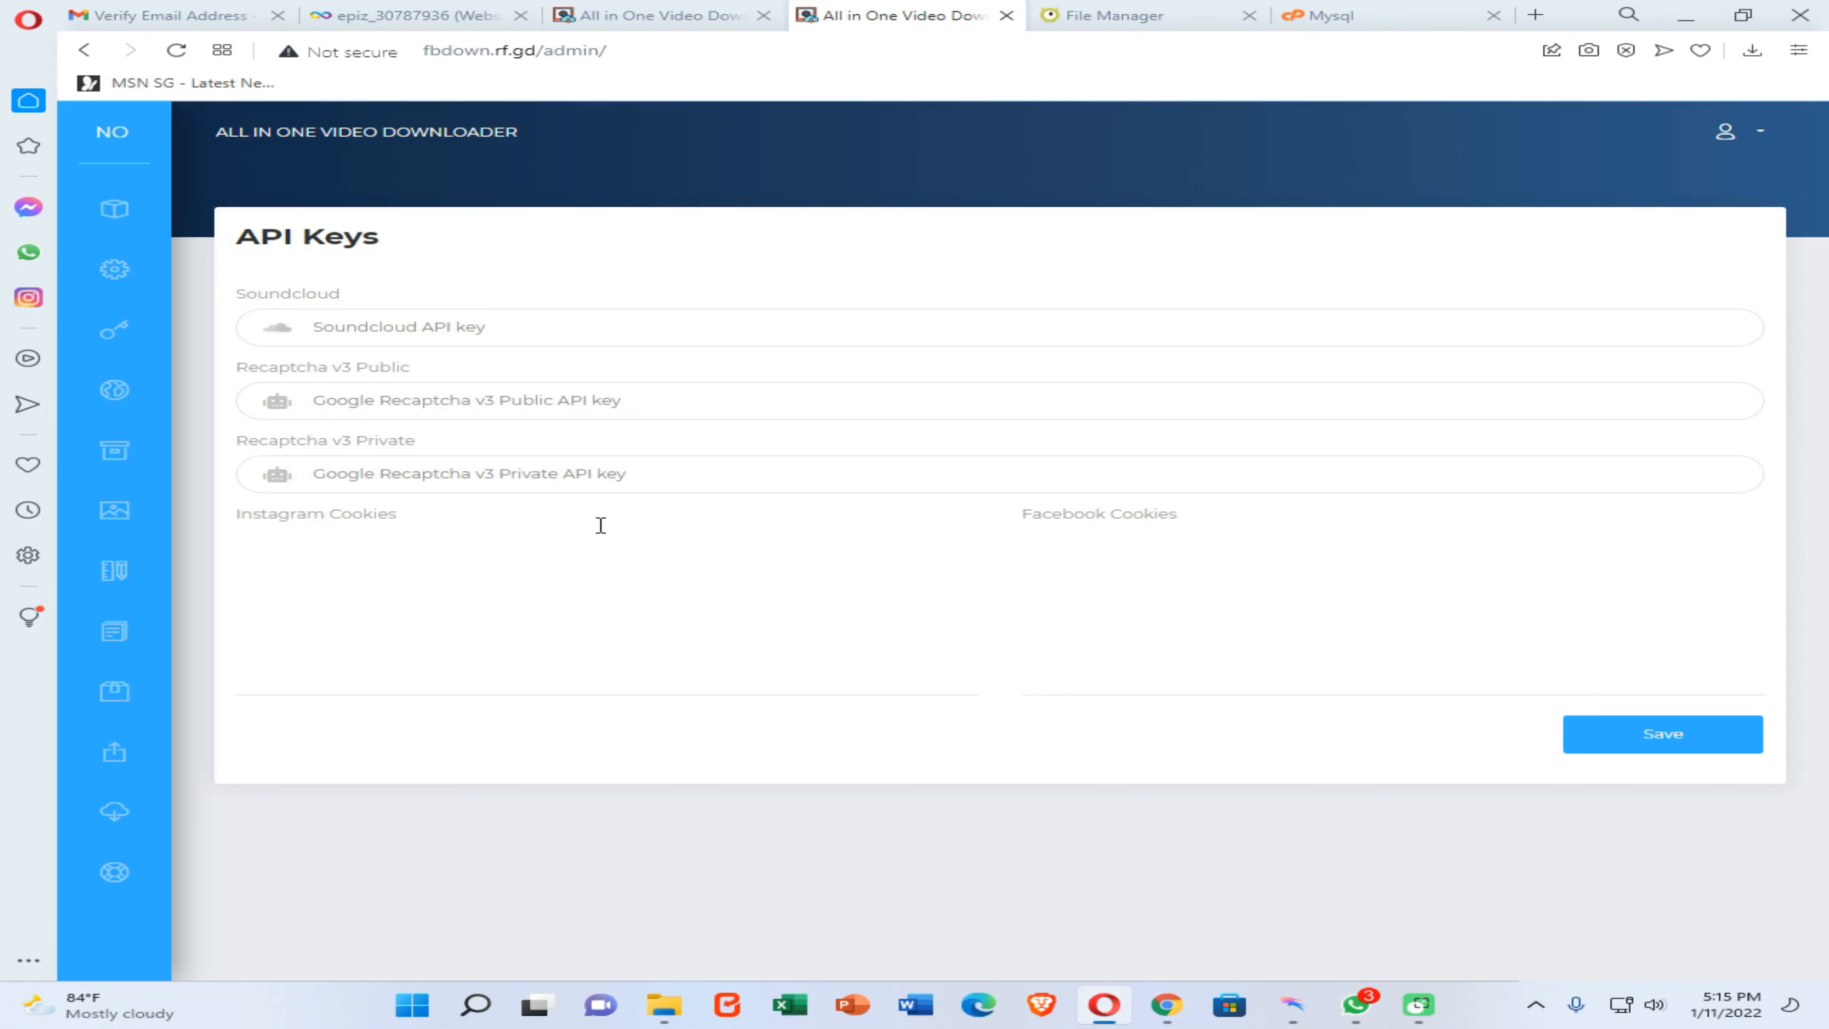
Paste the copied Facebook request cookie string into the API Keys page's Facebook Cookies field.
{"action": "left_click", "coordinate": [1104, 561]}
{"action": "right_click", "coordinate": [1104, 561]}
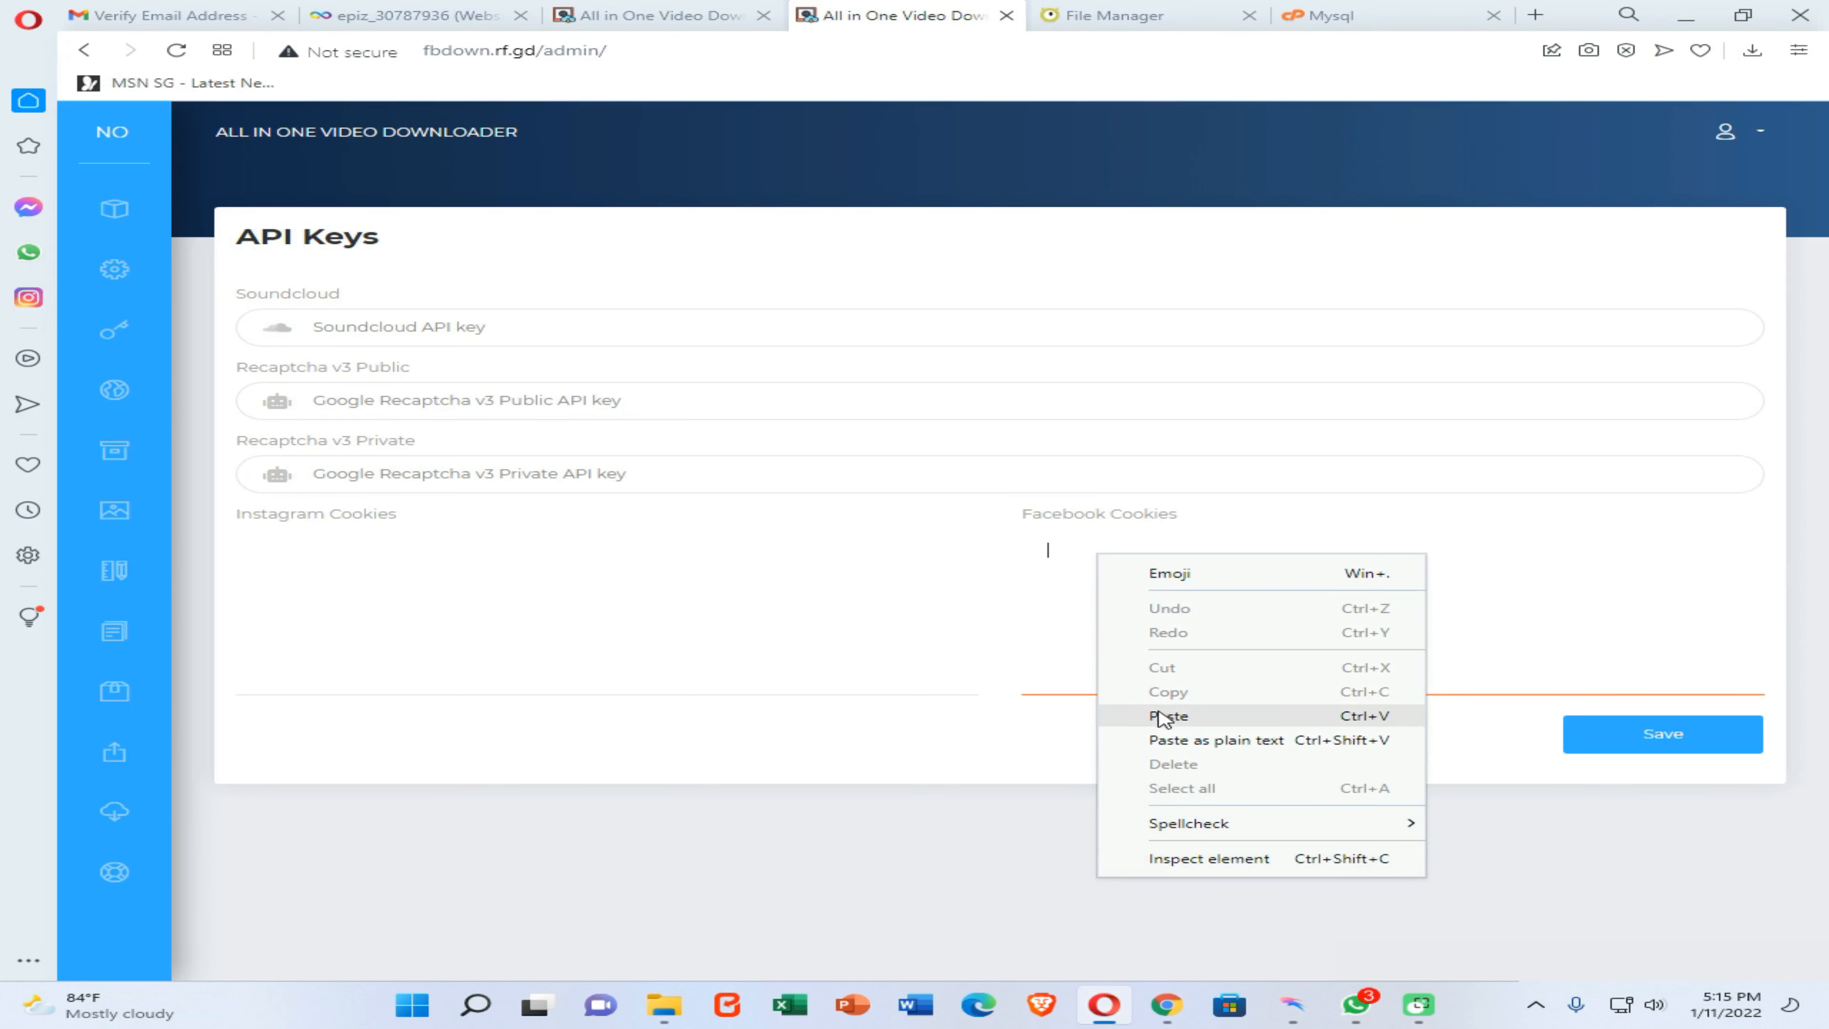
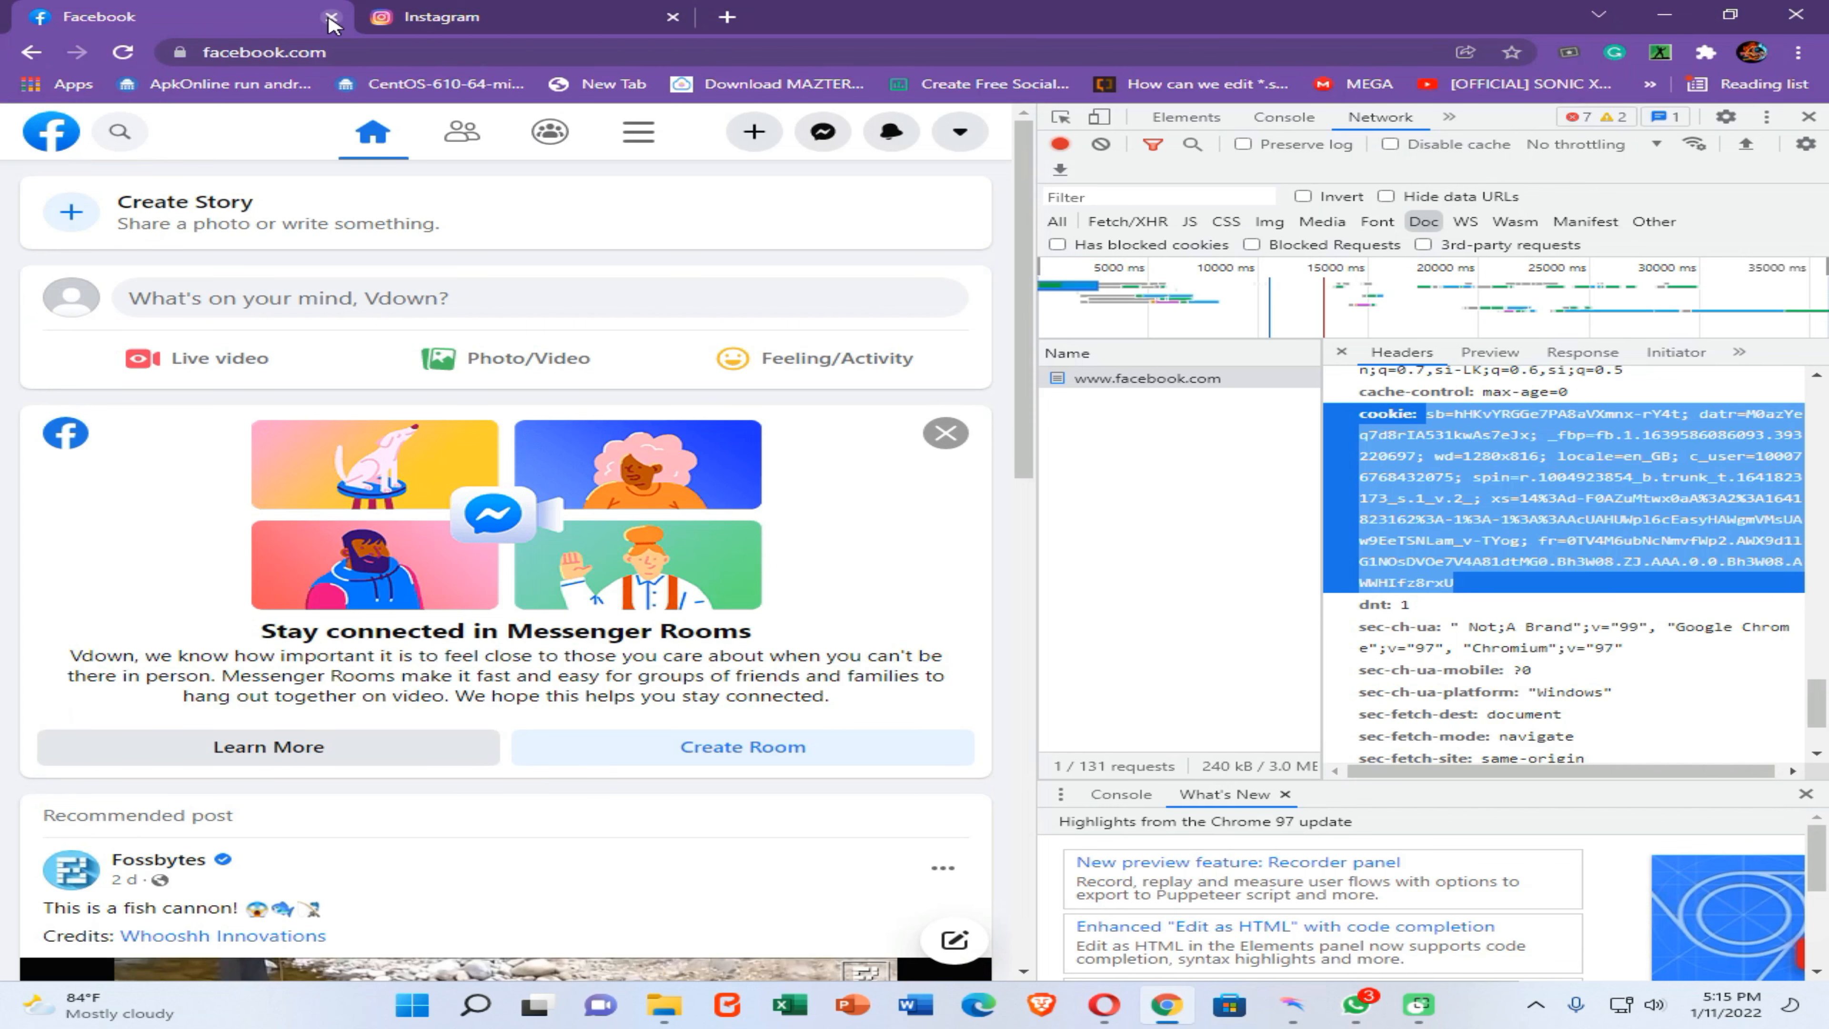
{"action": "left_click", "coordinate": [330, 17]}
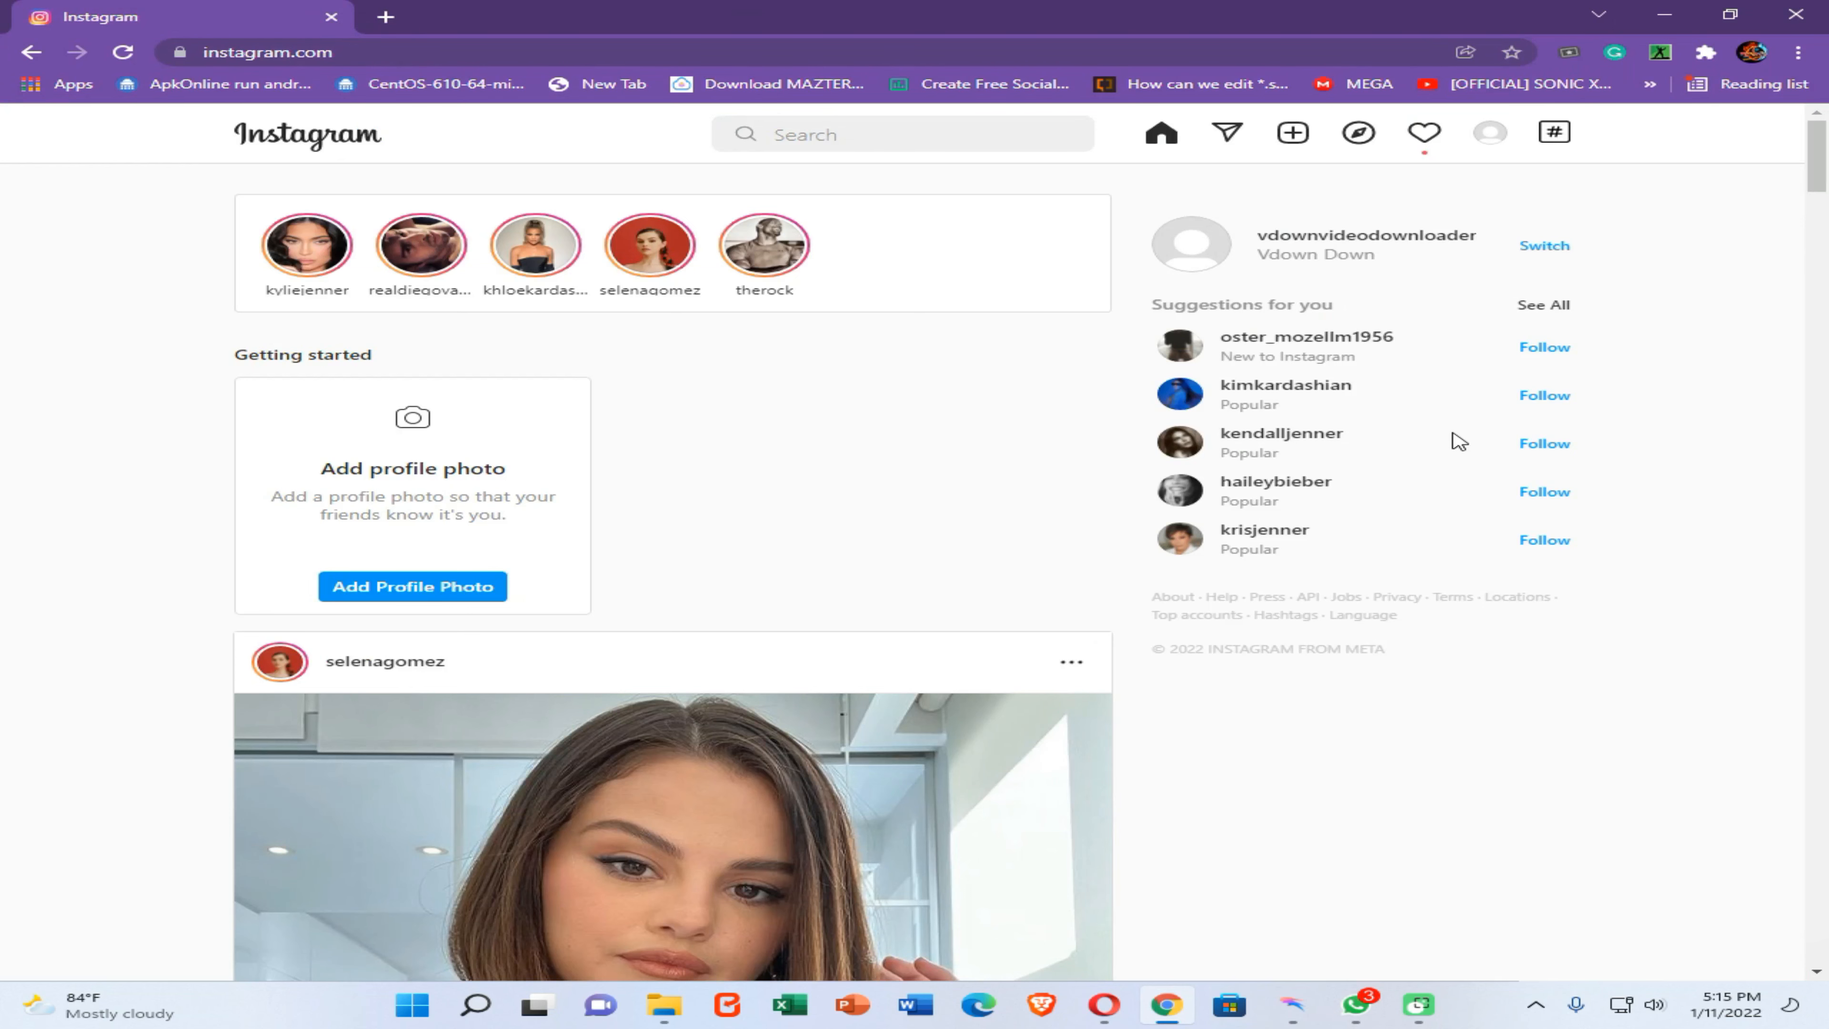
{"action": "key", "text": "ctrl+shift+i"}
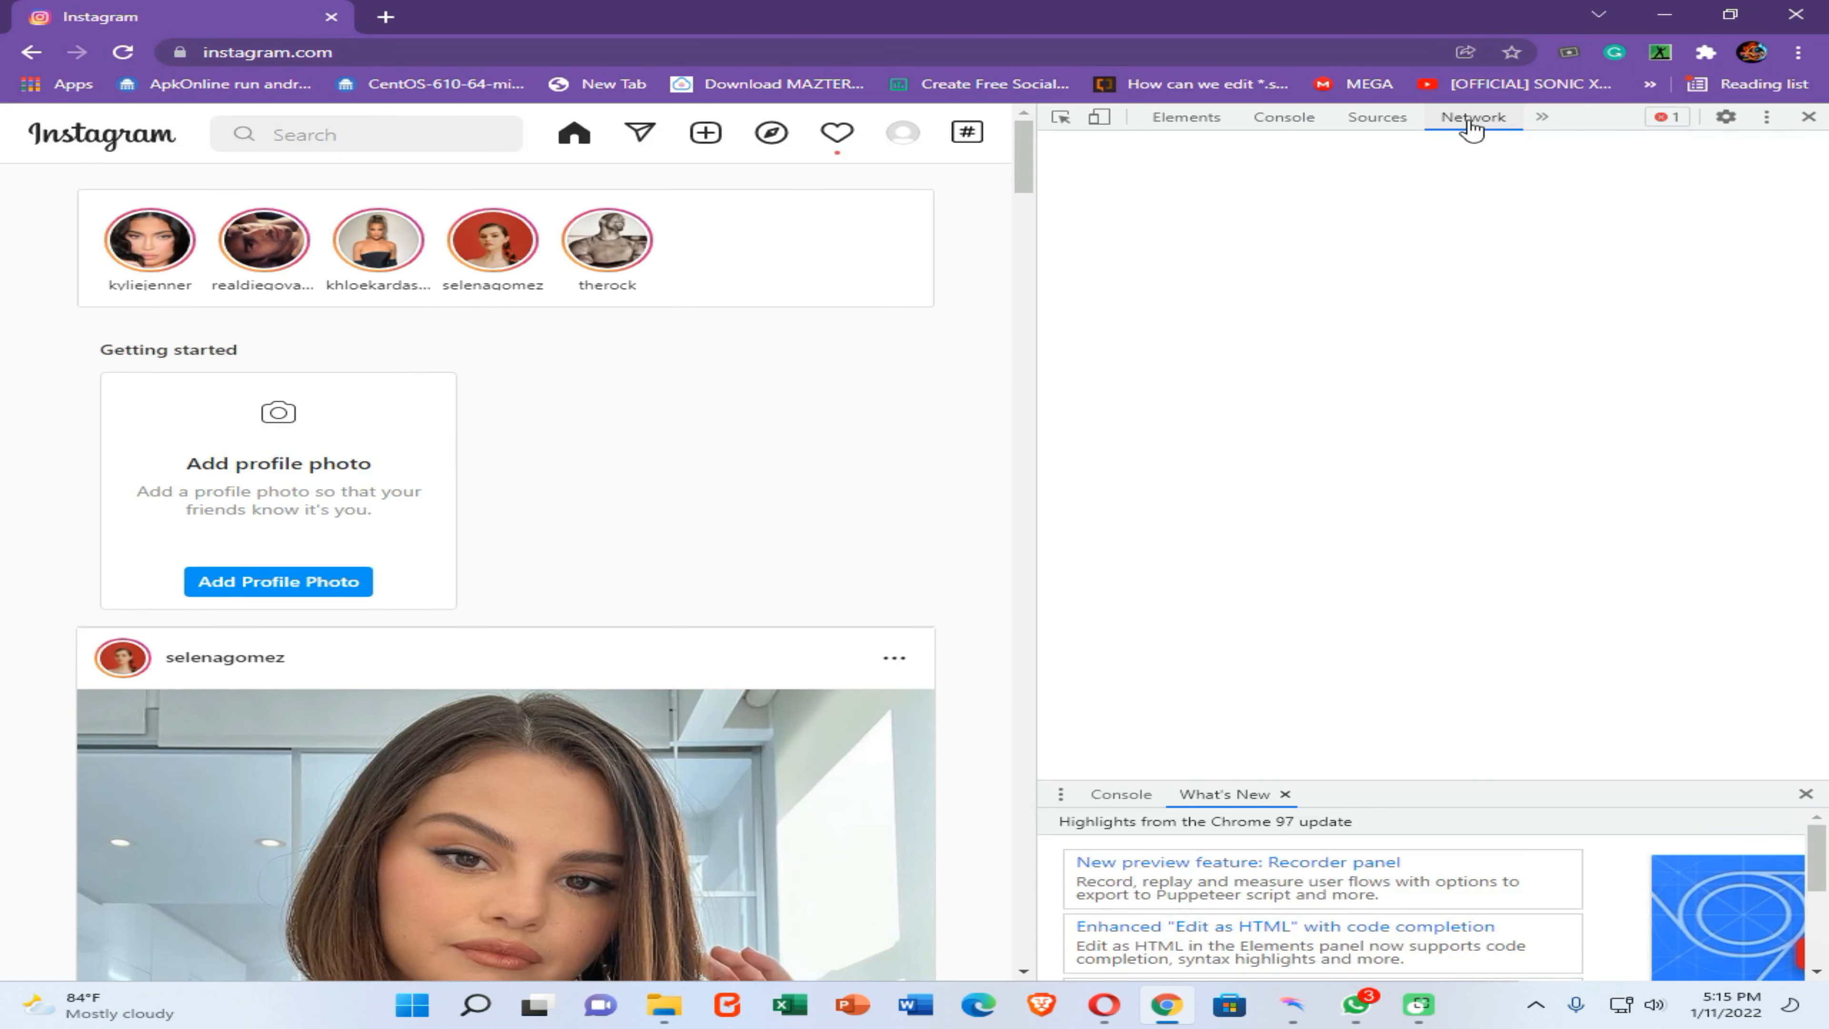
{"action": "left_click", "coordinate": [121, 52]}
{"action": "left_click", "coordinate": [1153, 378]}
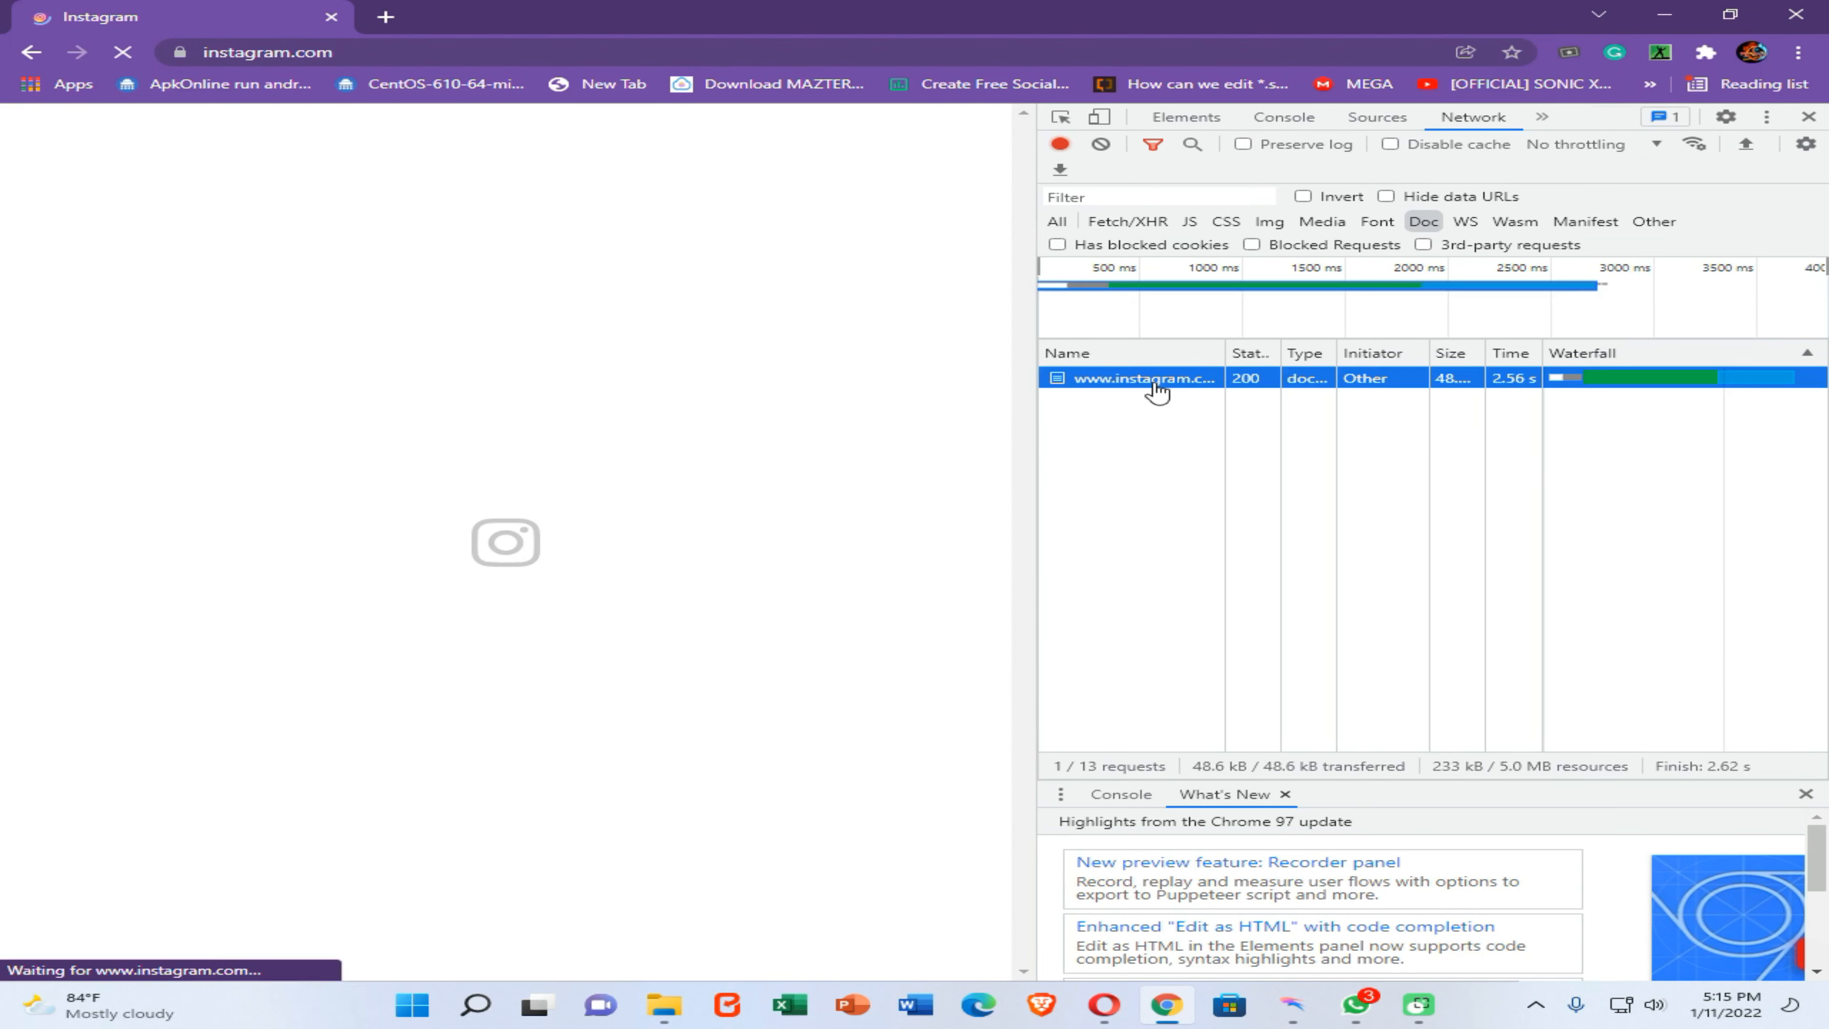
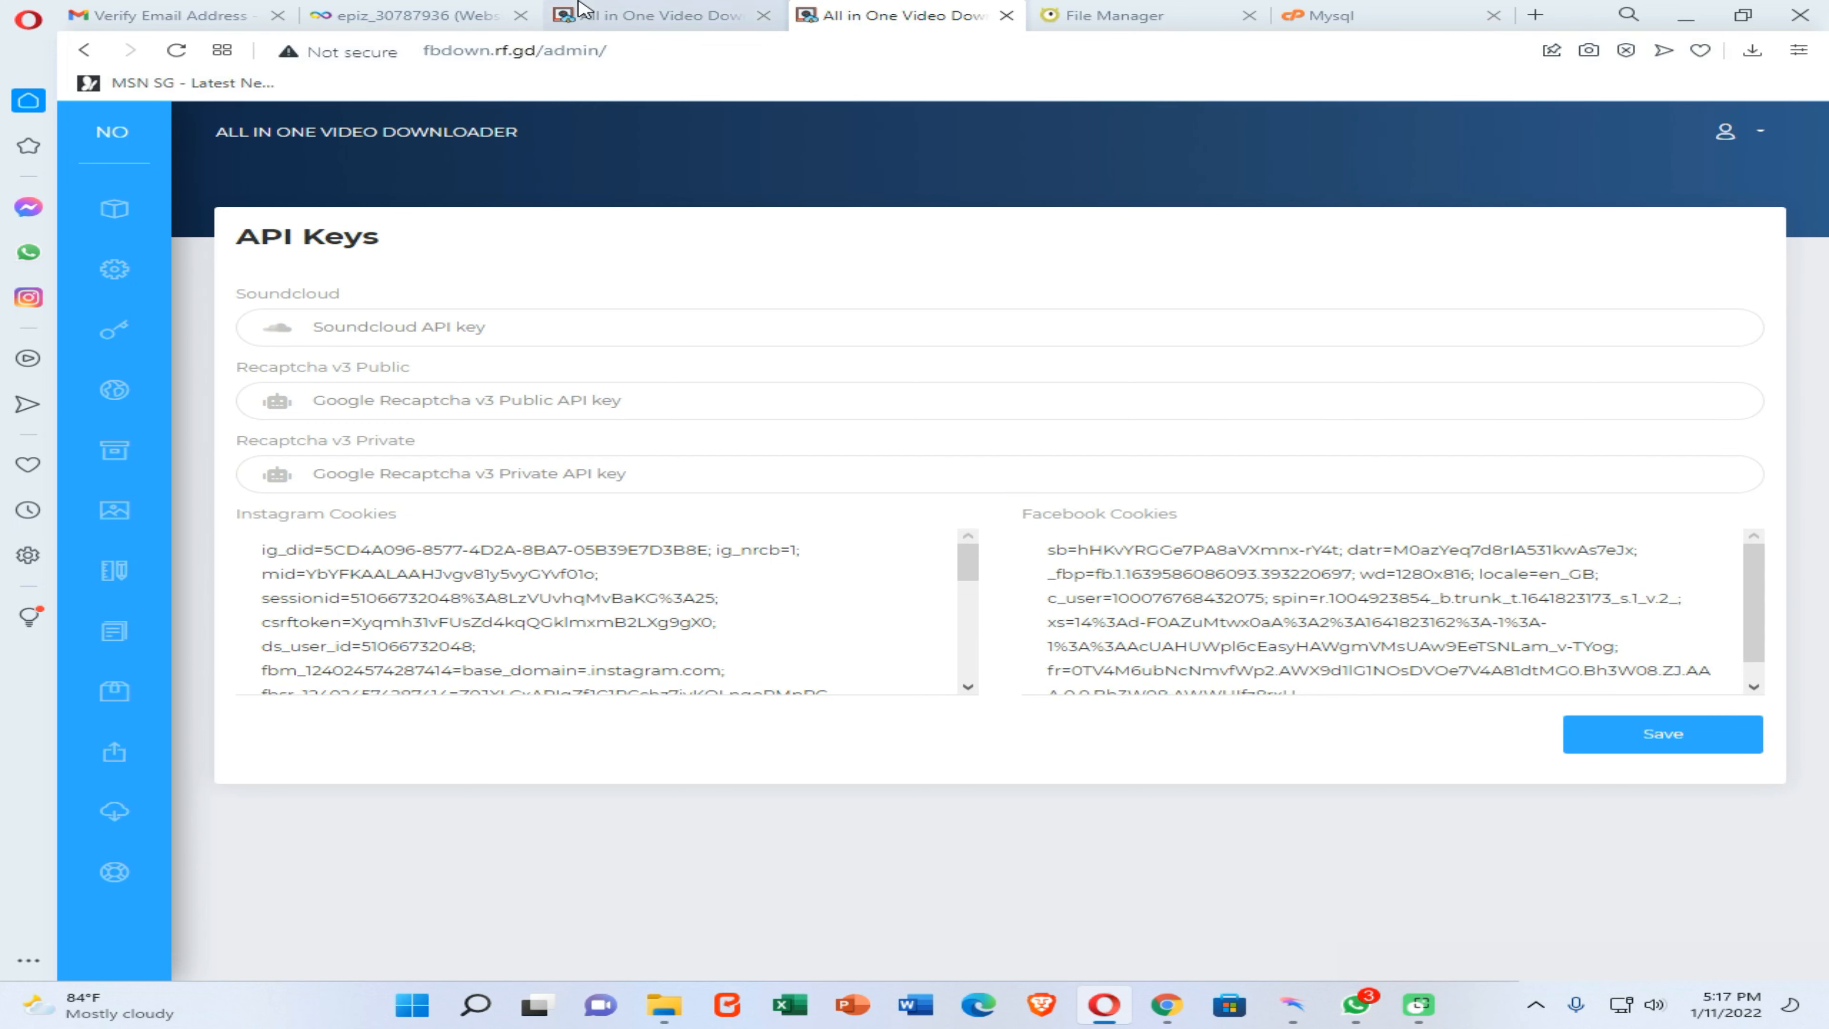
Switch to the Free Online Video Downloader site's tab.
{"action": "left_click", "coordinate": [643, 9]}
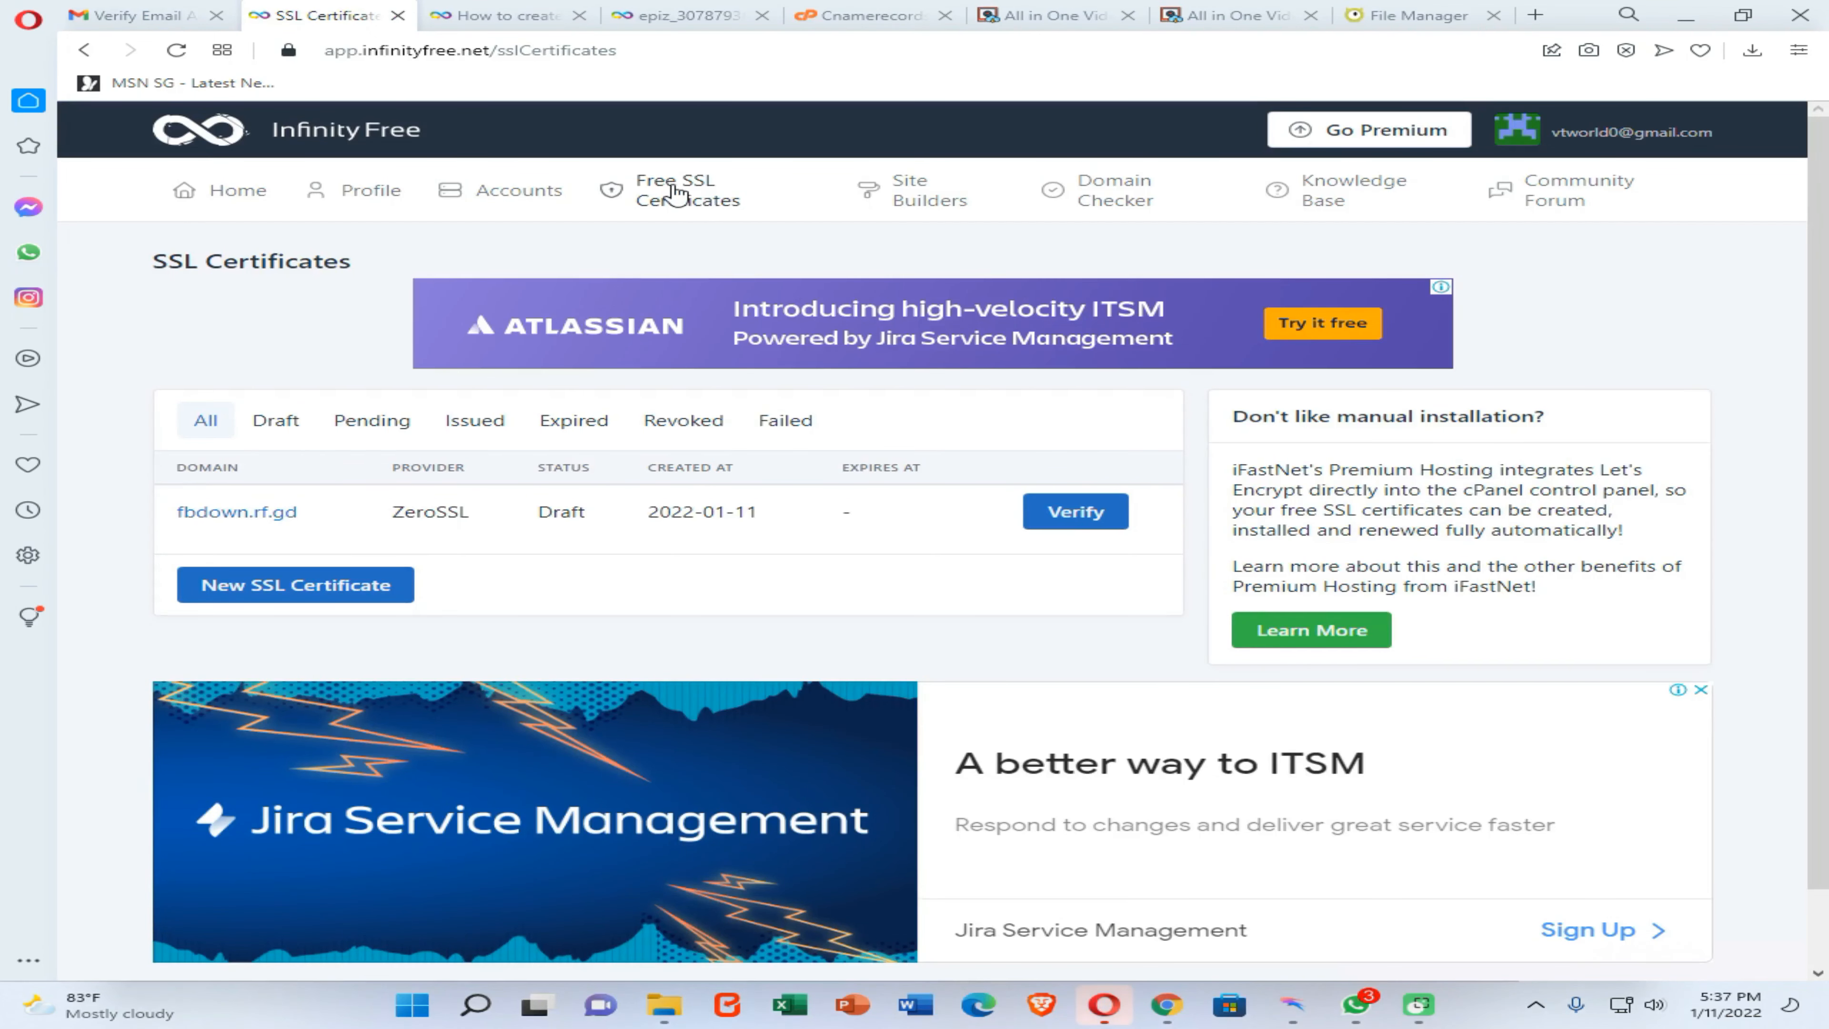
Start a new free SSL certificate request and enter the domain fbdown.rf.gd.
{"action": "left_click", "coordinate": [674, 193]}
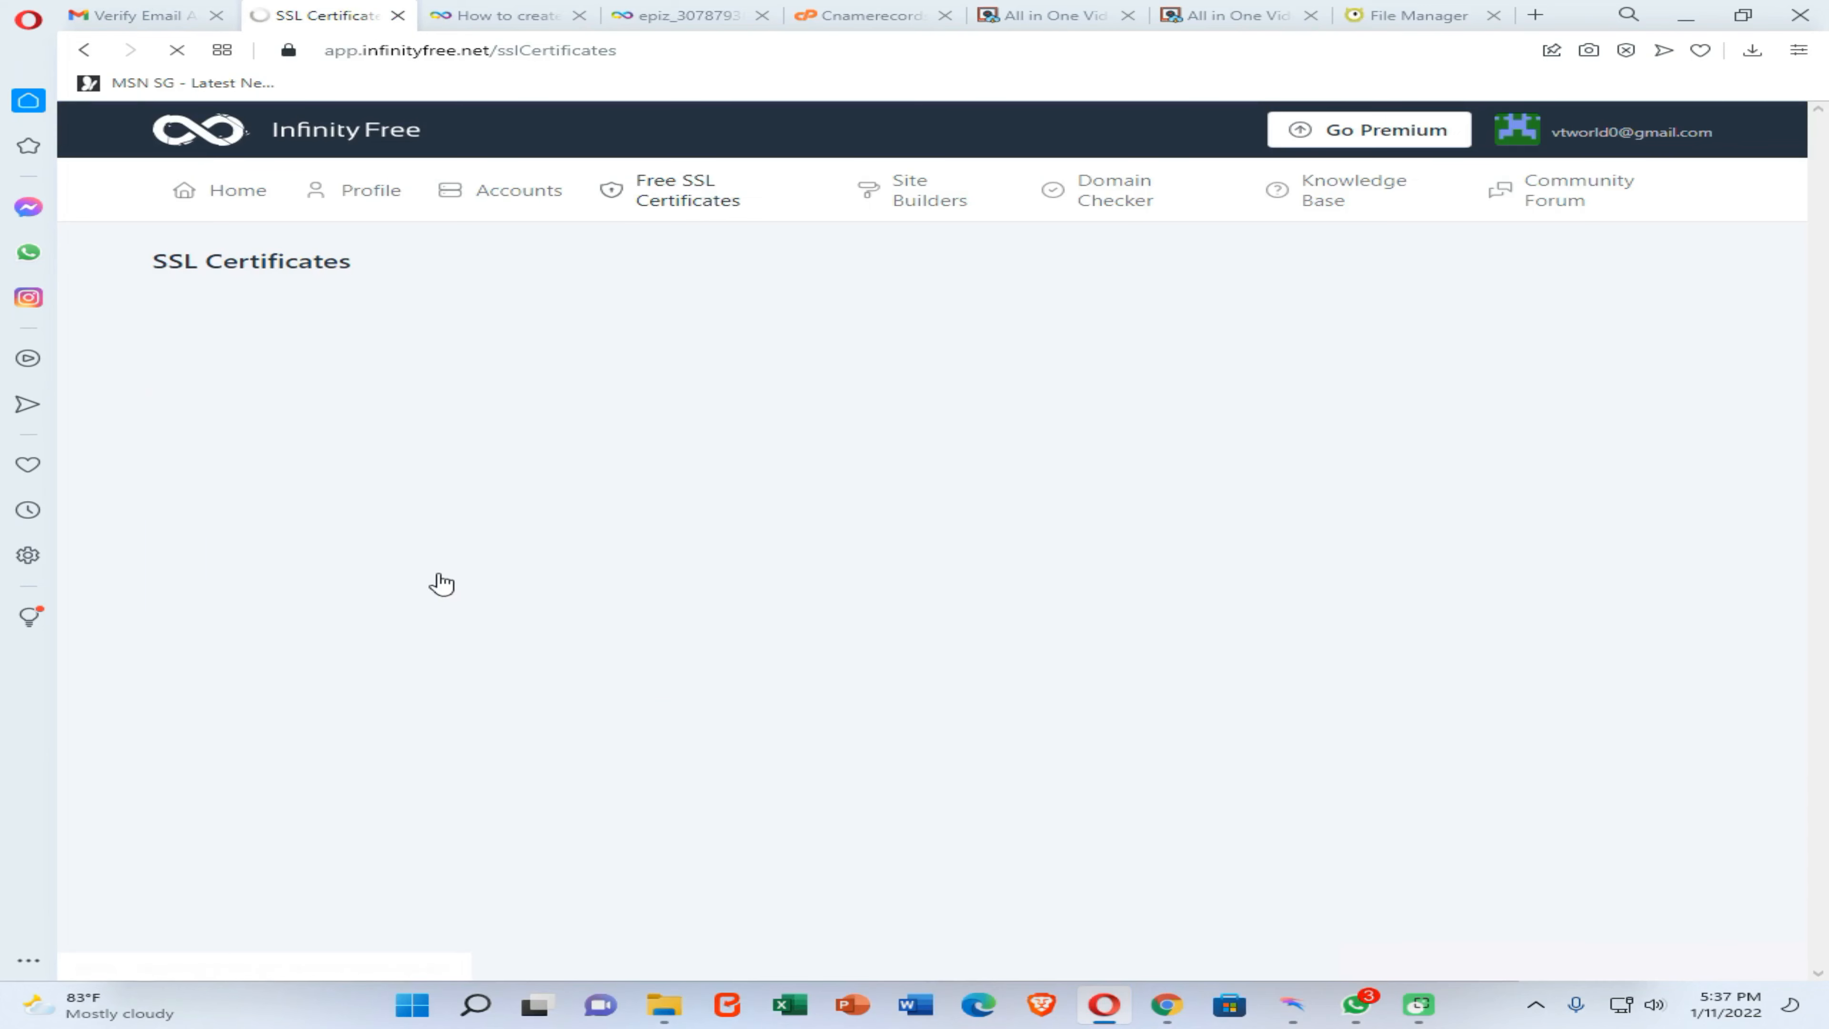
{"action": "left_click", "coordinate": [287, 588]}
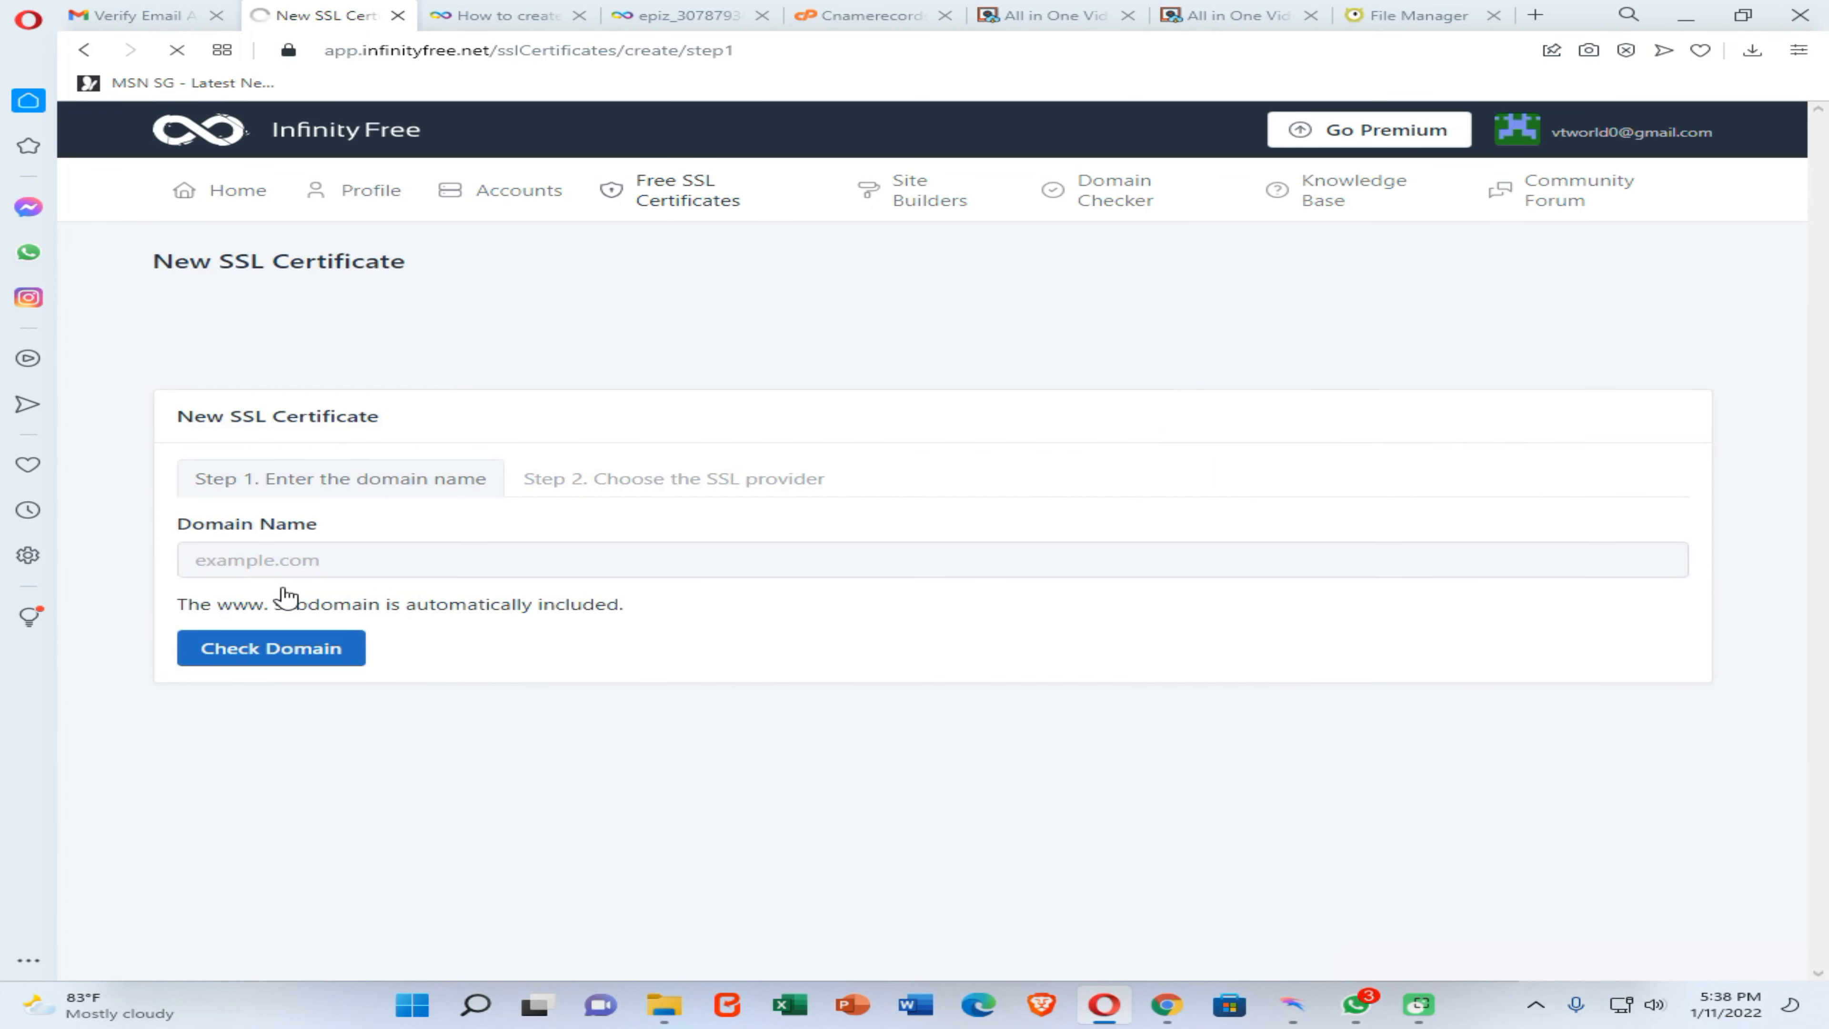
{"action": "left_click", "coordinate": [279, 560]}
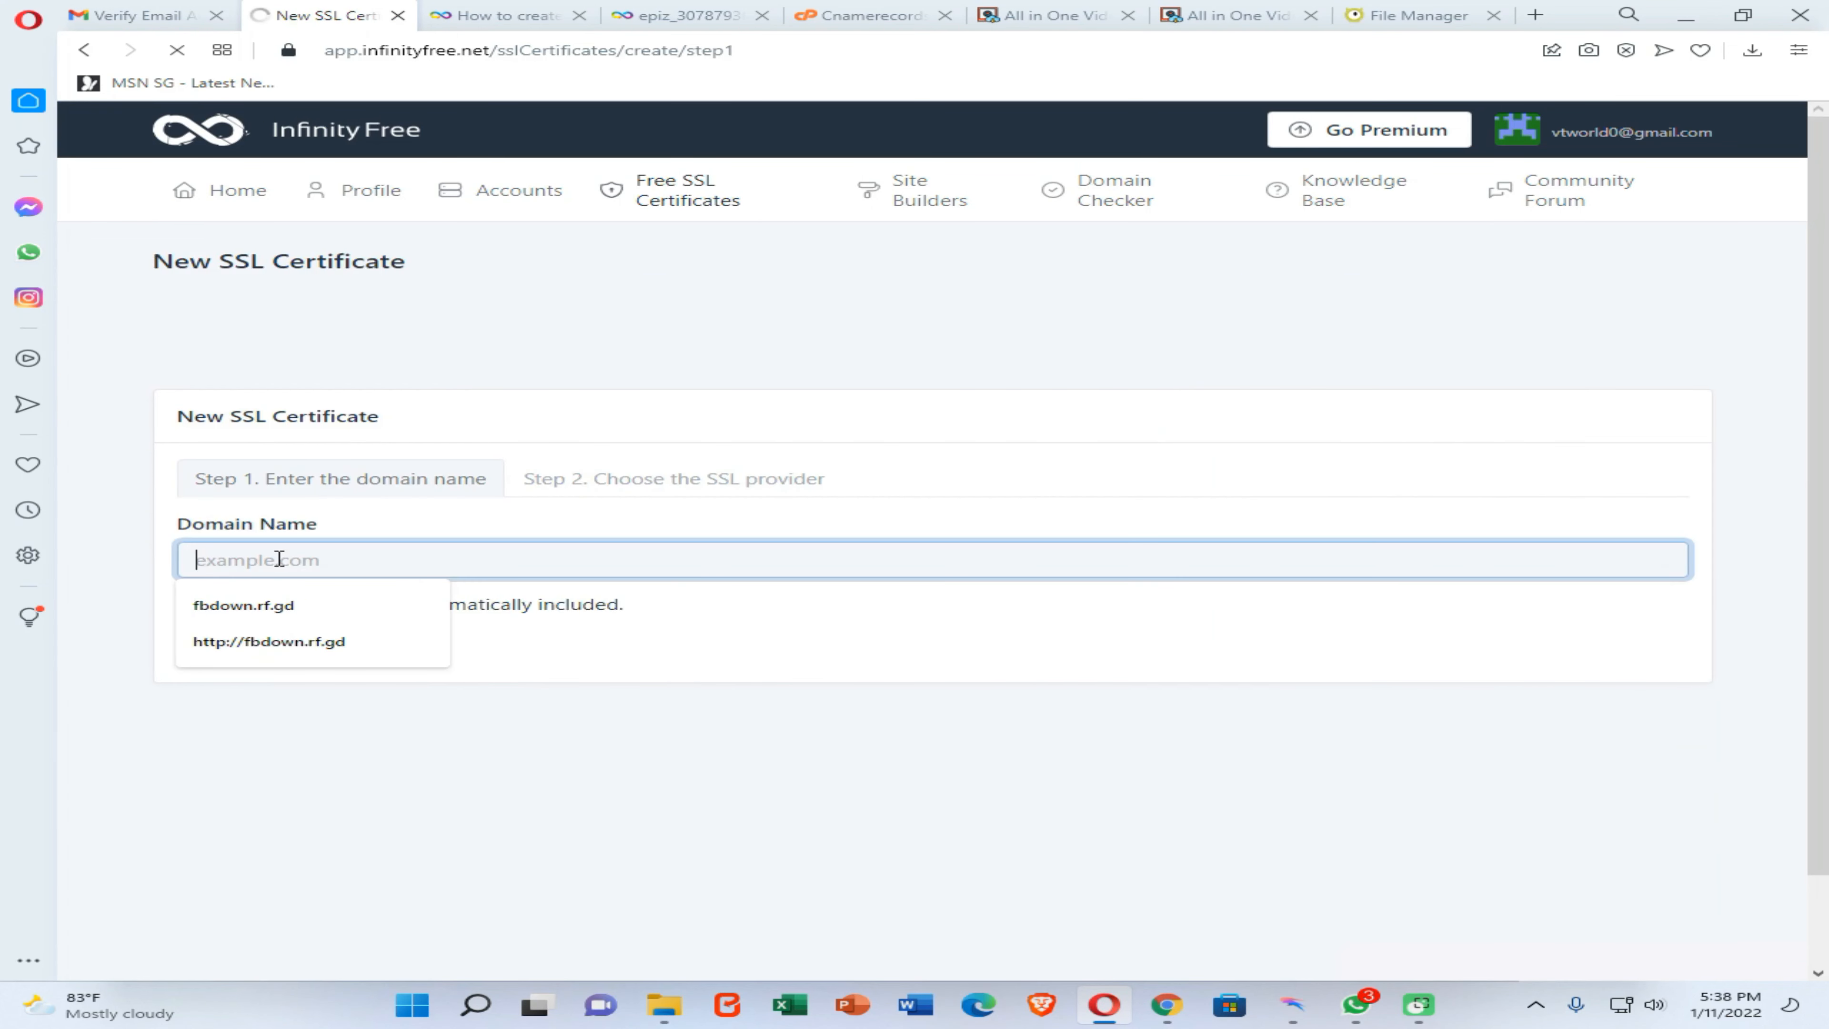
{"action": "left_click", "coordinate": [282, 601]}
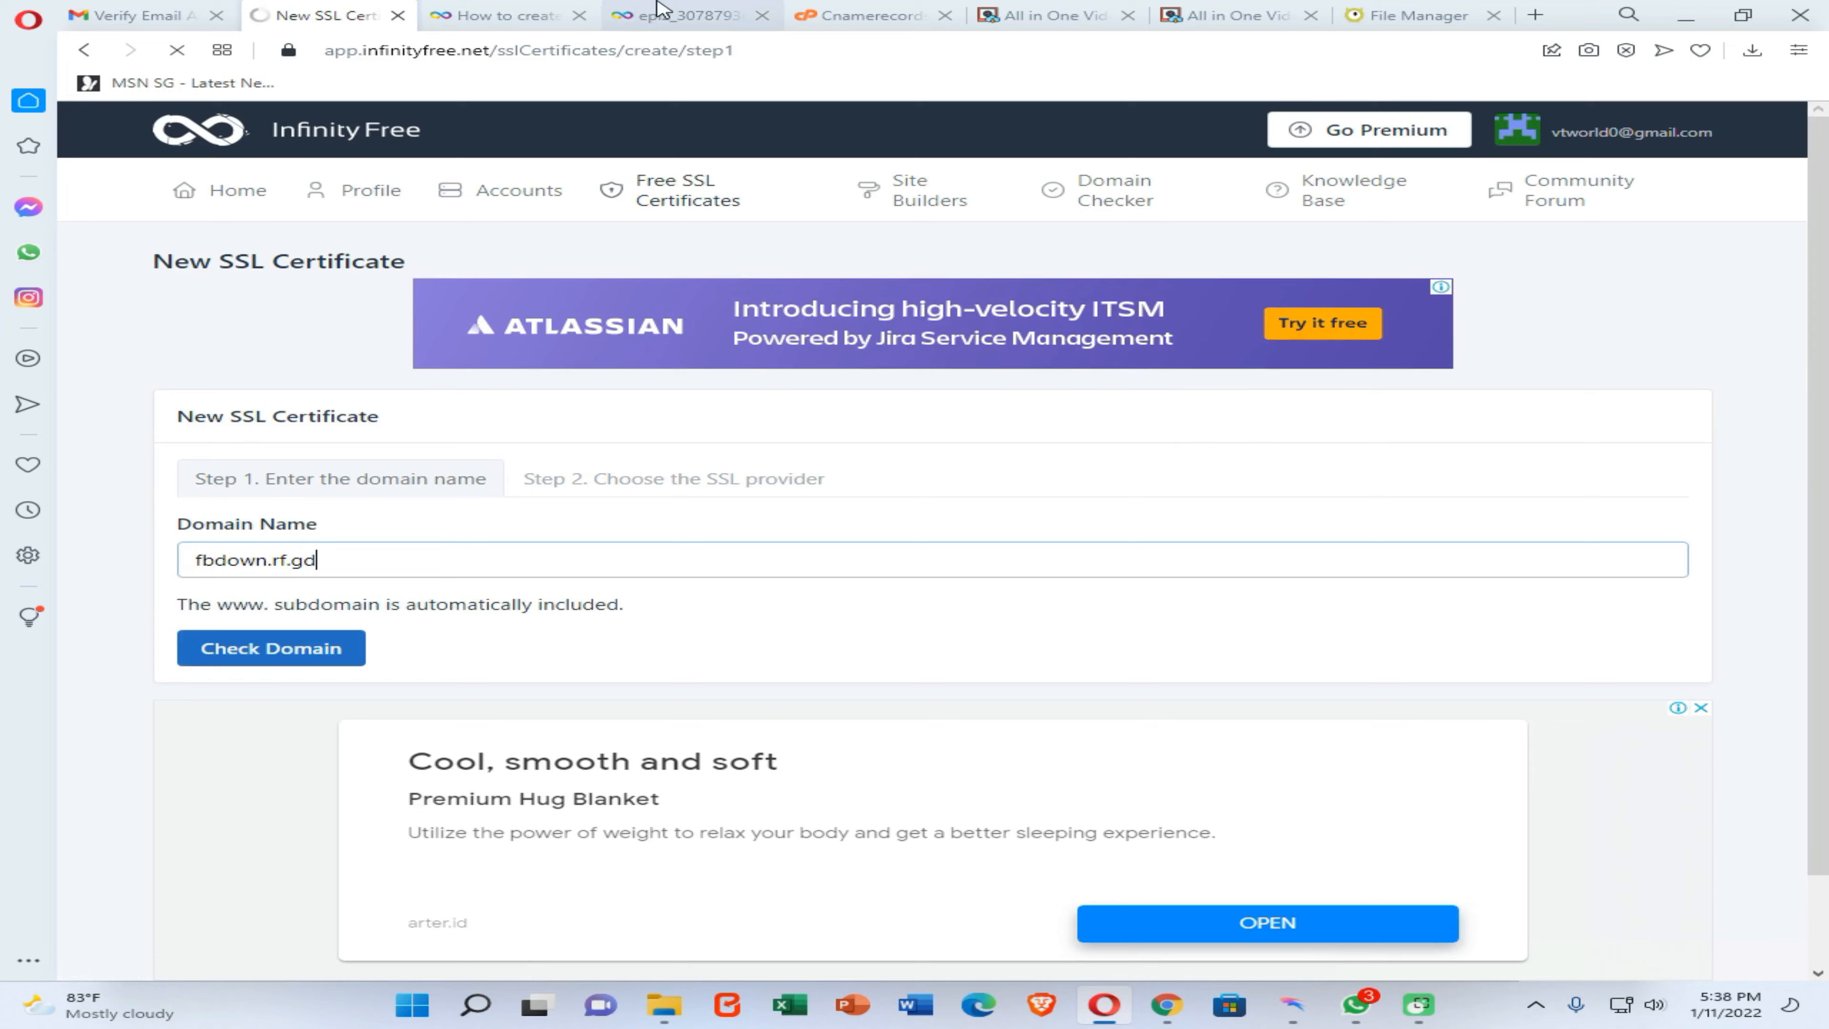
{"action": "left_click", "coordinate": [677, 14]}
{"action": "left_click", "coordinate": [1051, 14]}
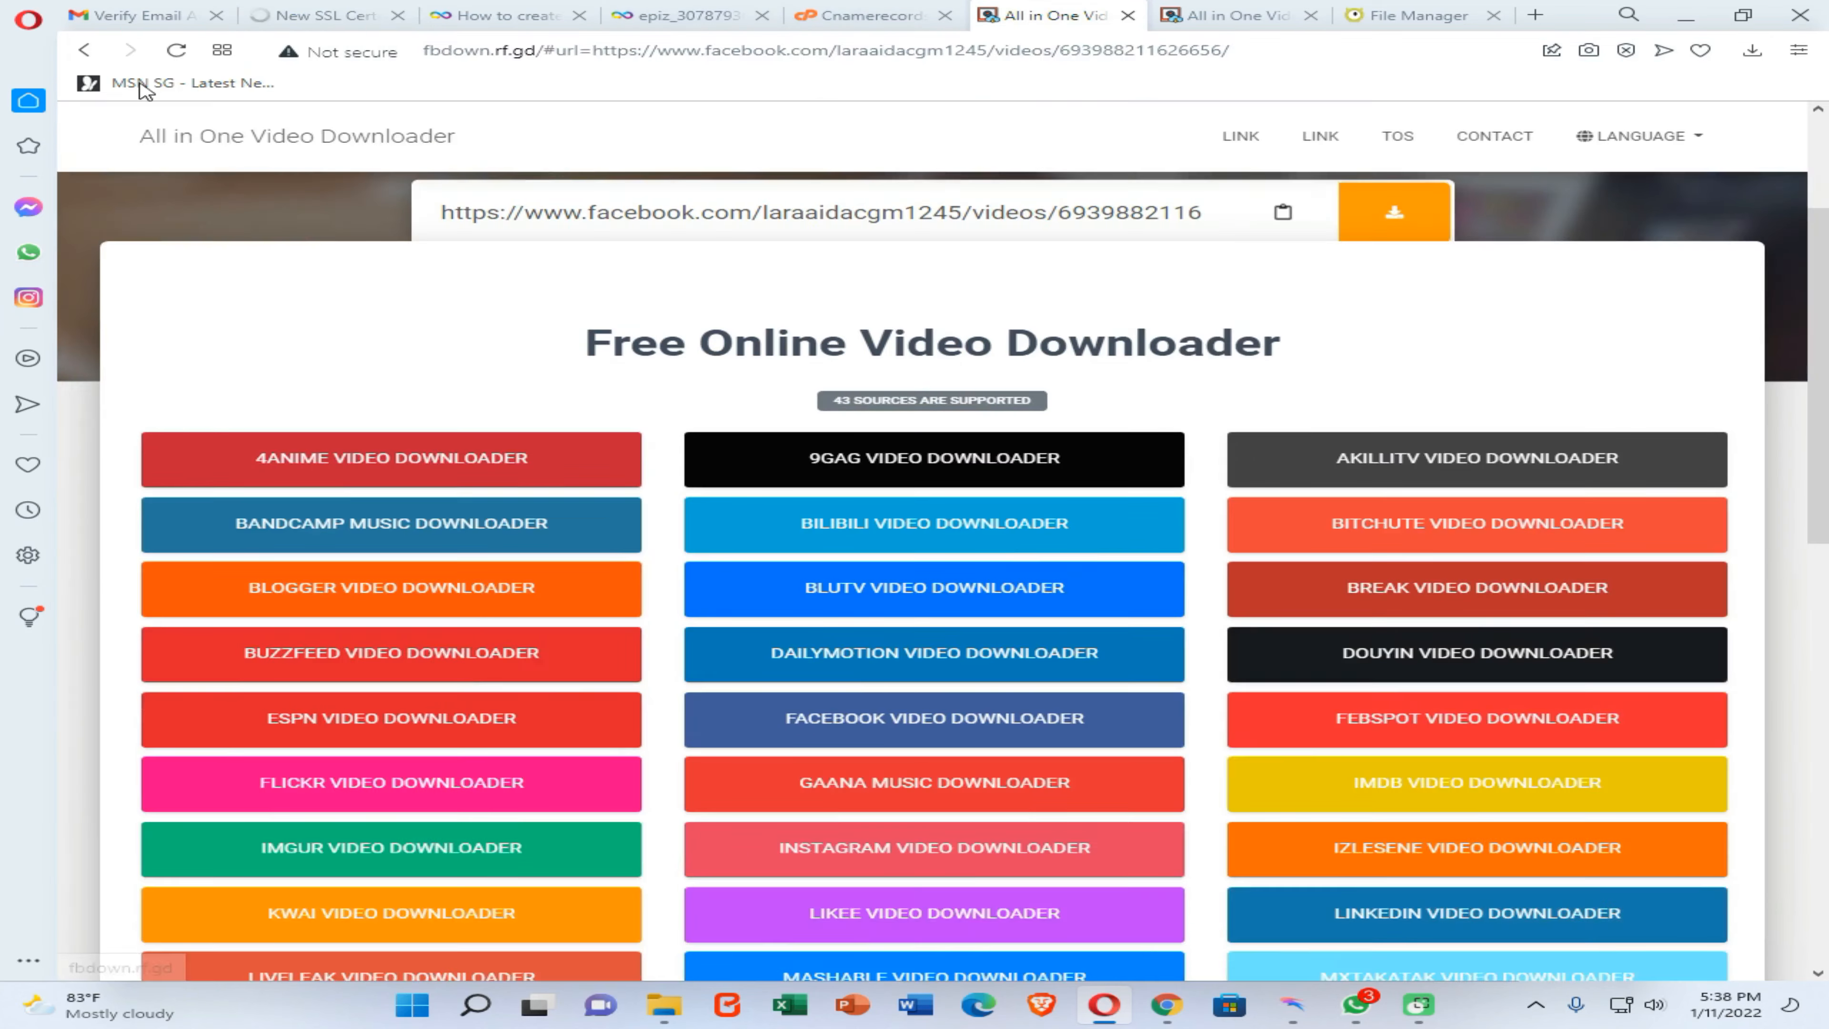
{"action": "left_click", "coordinate": [324, 15]}
{"action": "left_click_drag", "start_coordinate": [408, 569], "coordinate": [198, 565]}
{"action": "right_click", "coordinate": [216, 565]}
{"action": "left_click", "coordinate": [288, 318]}
{"action": "left_click_drag", "start_coordinate": [254, 564], "coordinate": [155, 564]}
{"action": "key", "text": "BackSpace"}
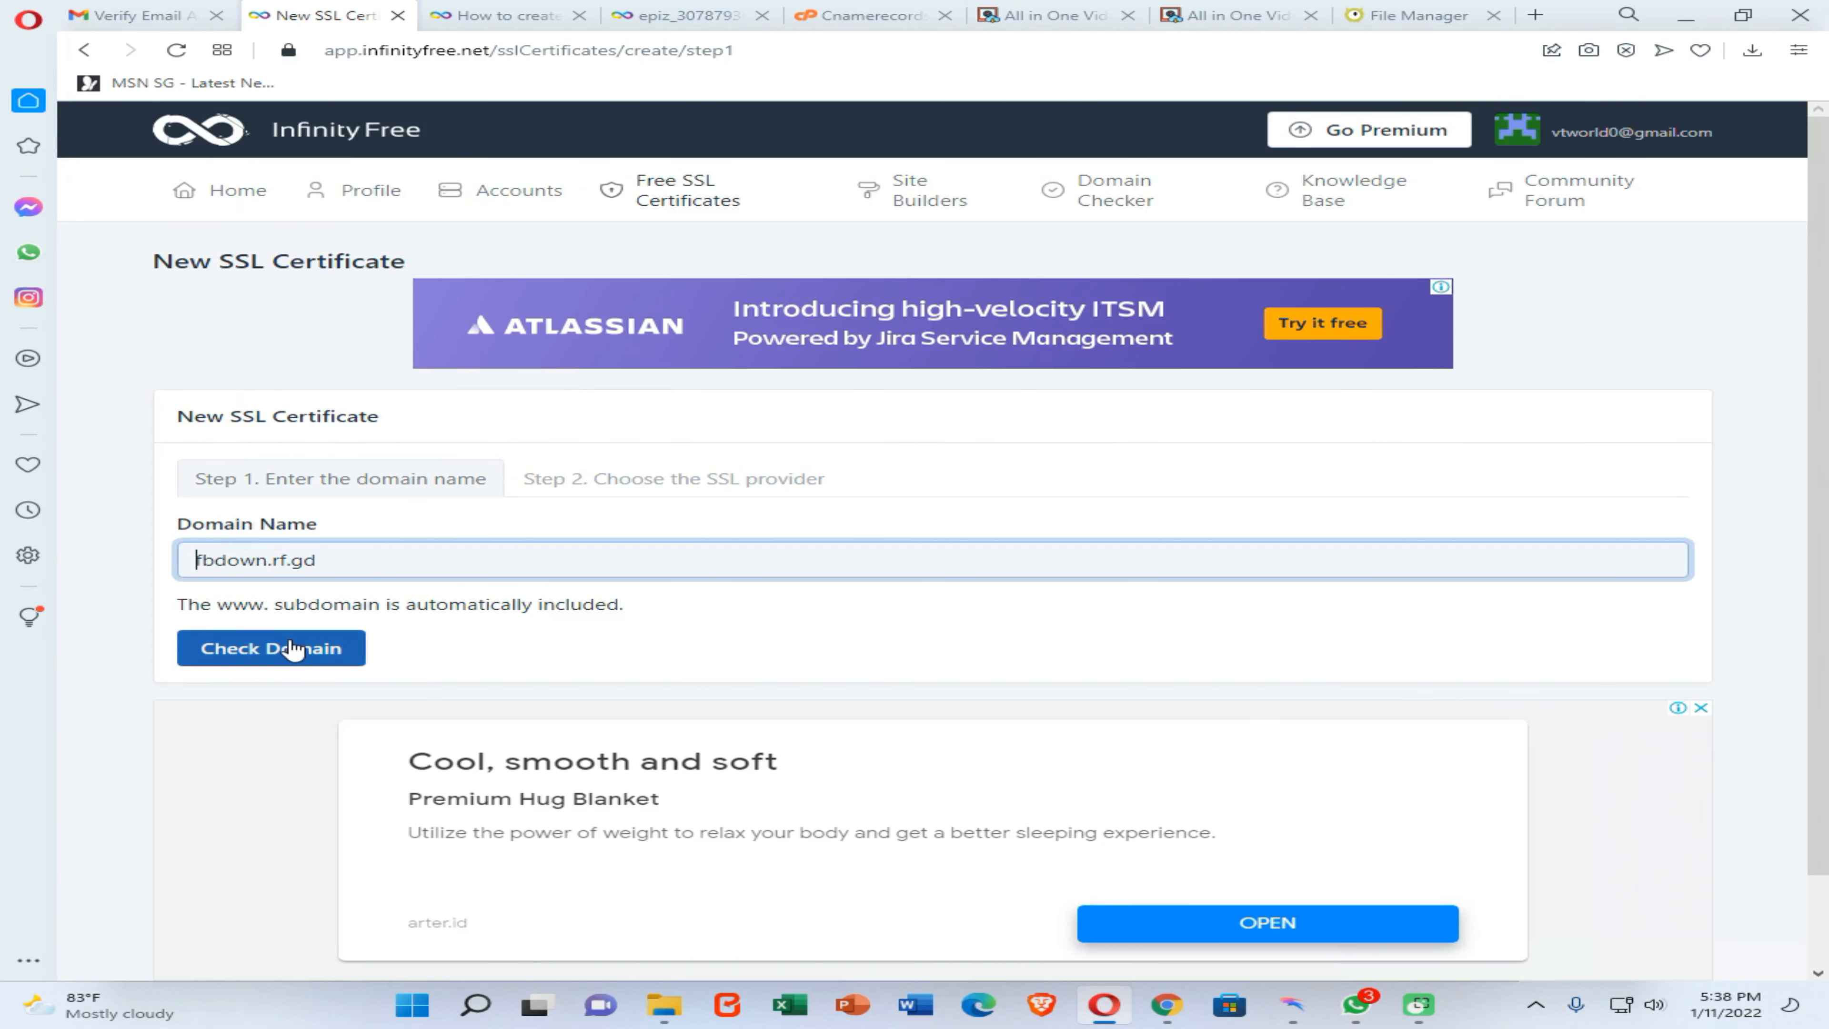
{"action": "left_click", "coordinate": [291, 652]}
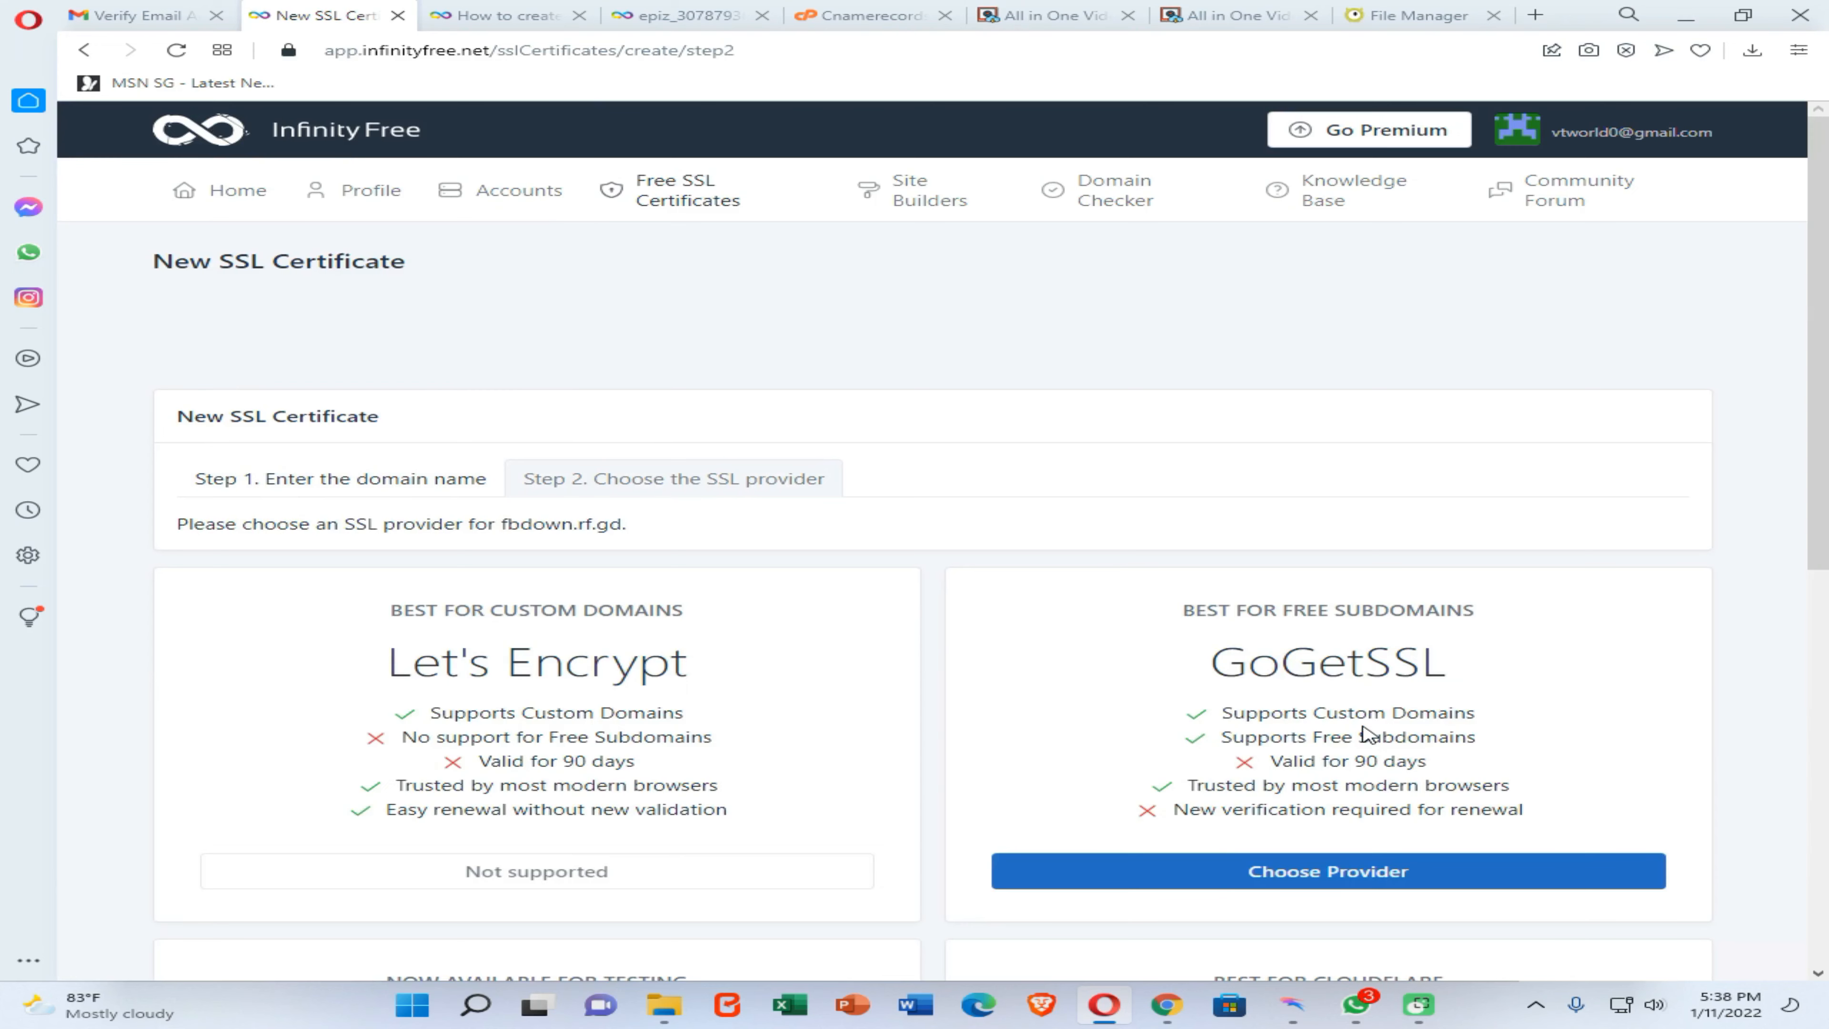
{"action": "scroll", "coordinate": [1368, 735], "scroll_direction": "down", "scroll_amount": 5}
{"action": "left_click", "coordinate": [1329, 472]}
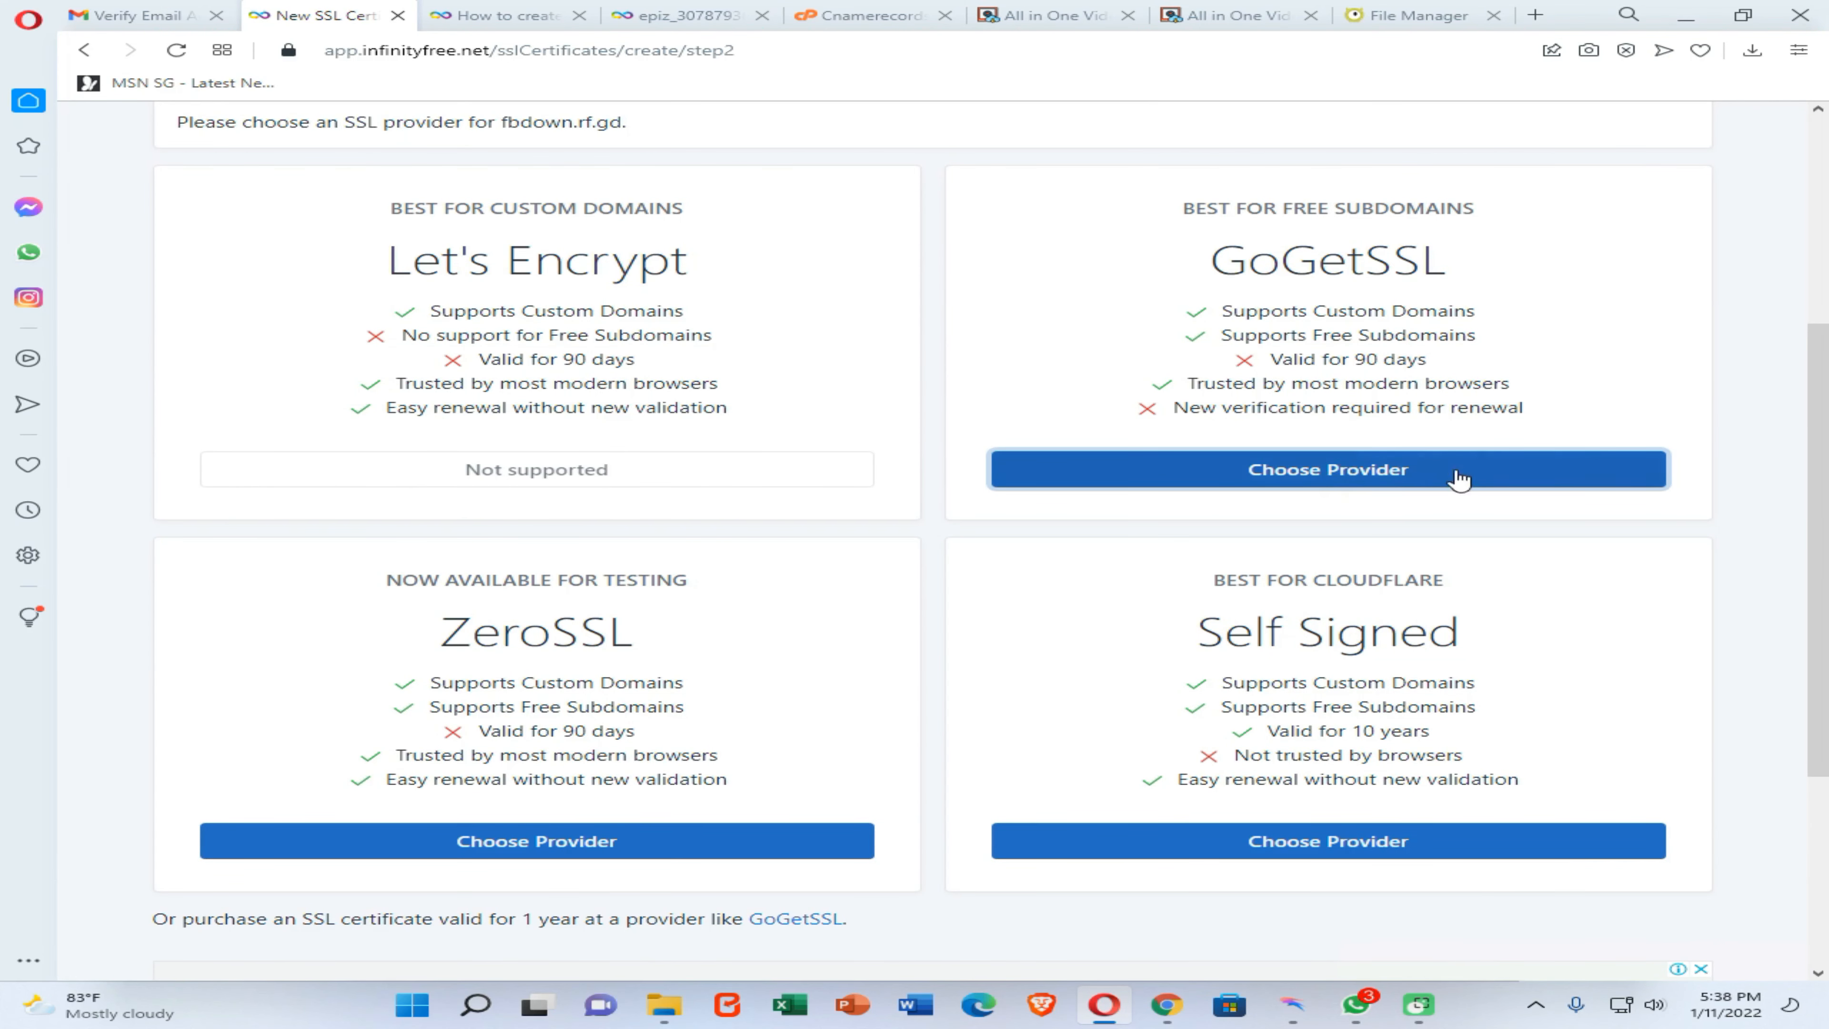
{"action": "scroll", "coordinate": [1310, 461], "scroll_direction": "up", "scroll_amount": 4}
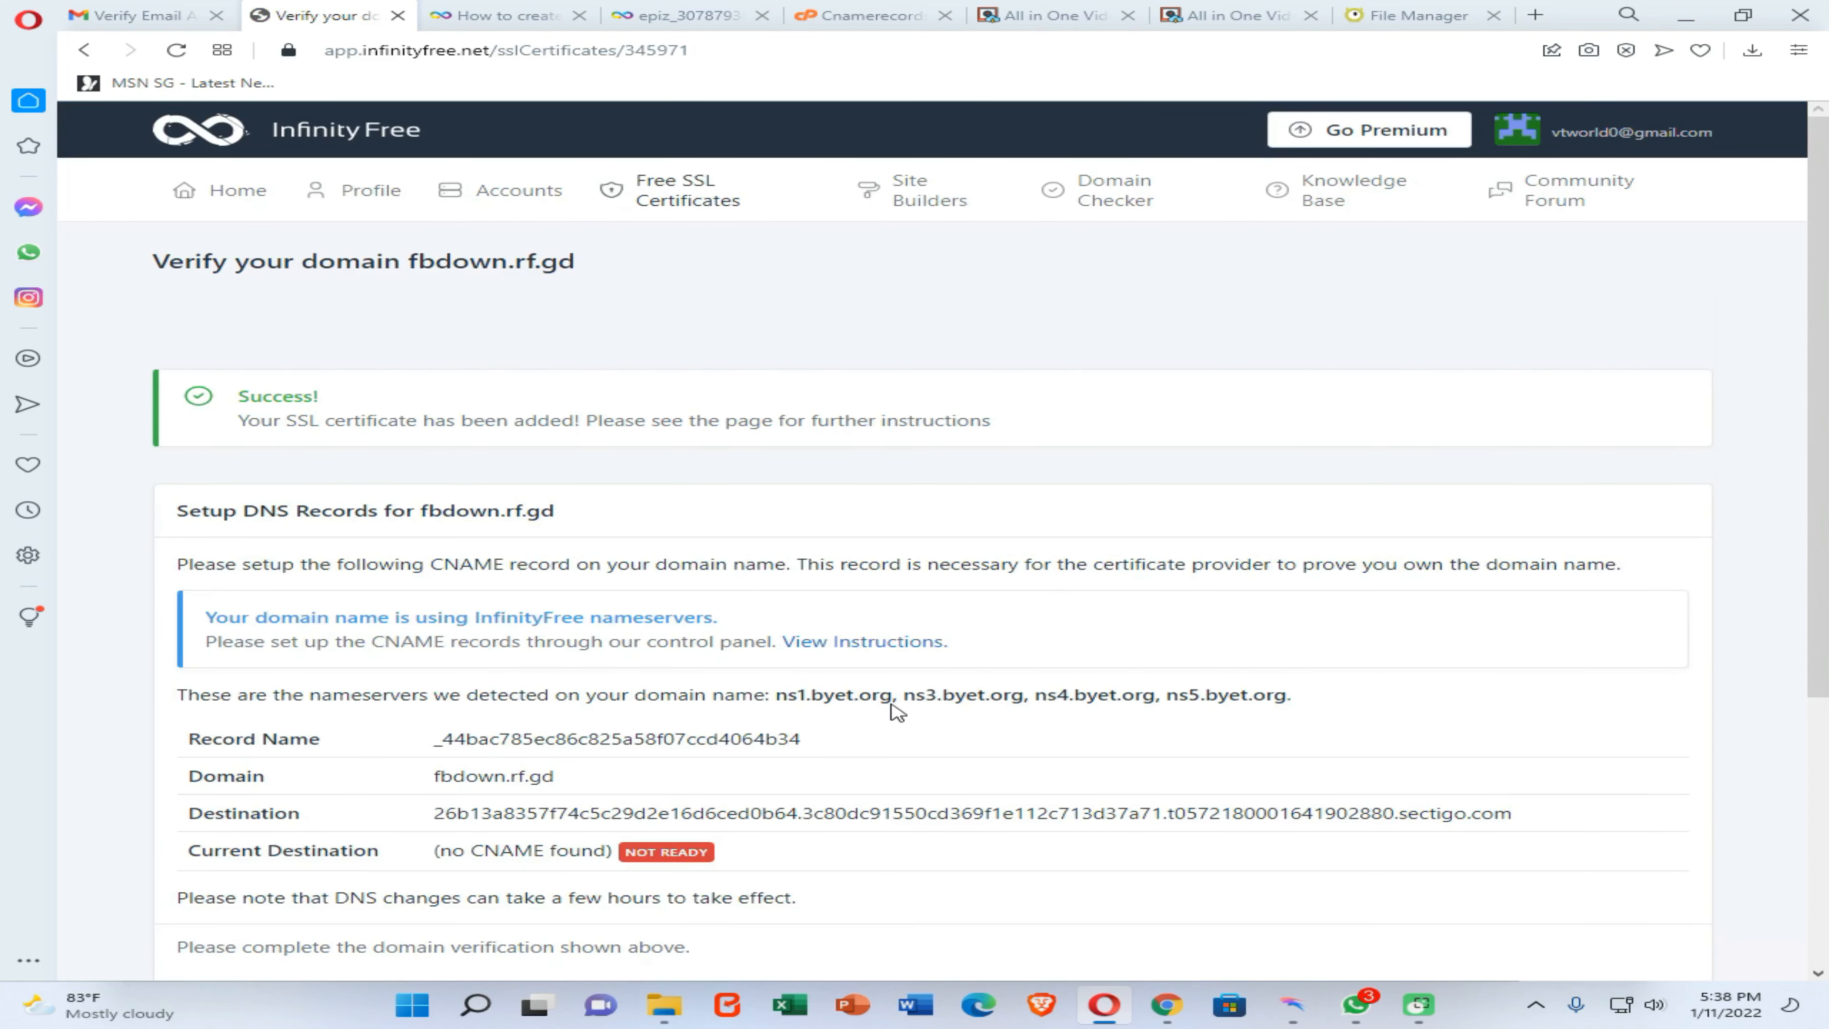
Copy the CNAME Record Name value from the verification page.
{"action": "scroll", "coordinate": [763, 613], "scroll_direction": "down", "scroll_amount": 5}
{"action": "scroll", "coordinate": [475, 641], "scroll_direction": "up", "scroll_amount": 3}
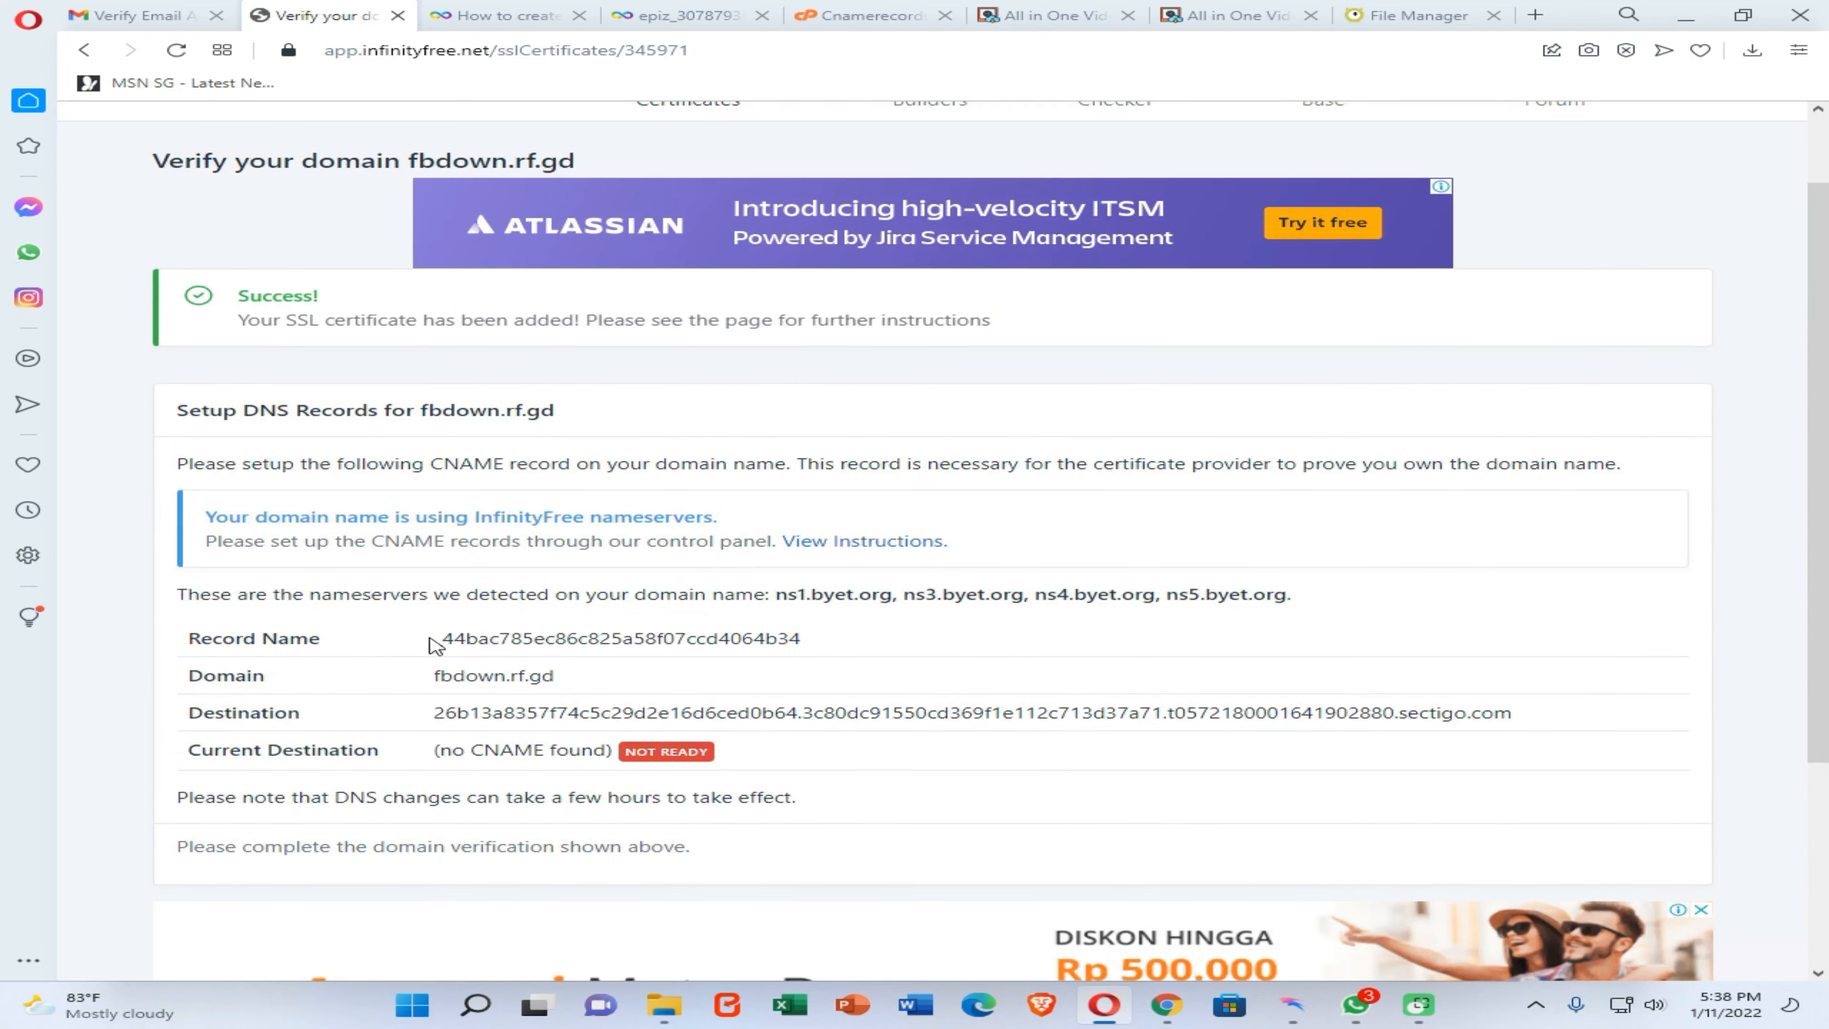
{"action": "left_click_drag", "start_coordinate": [437, 639], "coordinate": [799, 637]}
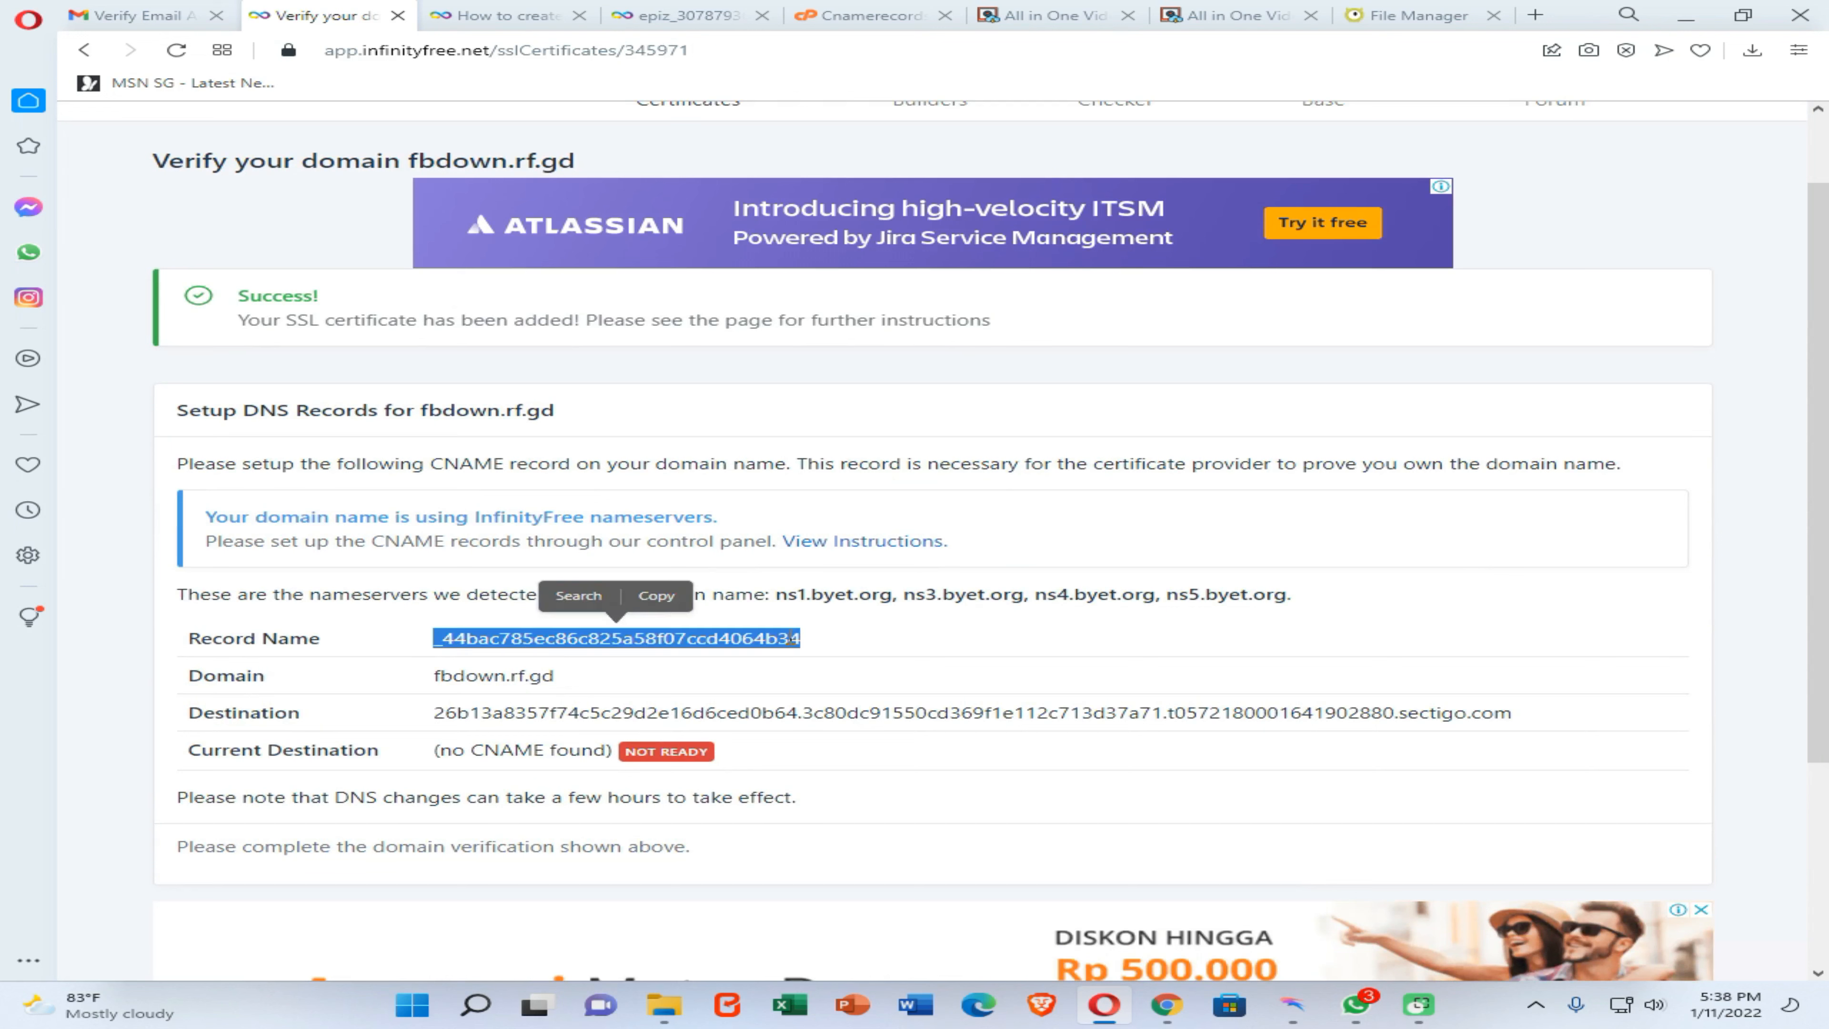
{"action": "right_click", "coordinate": [762, 640]}
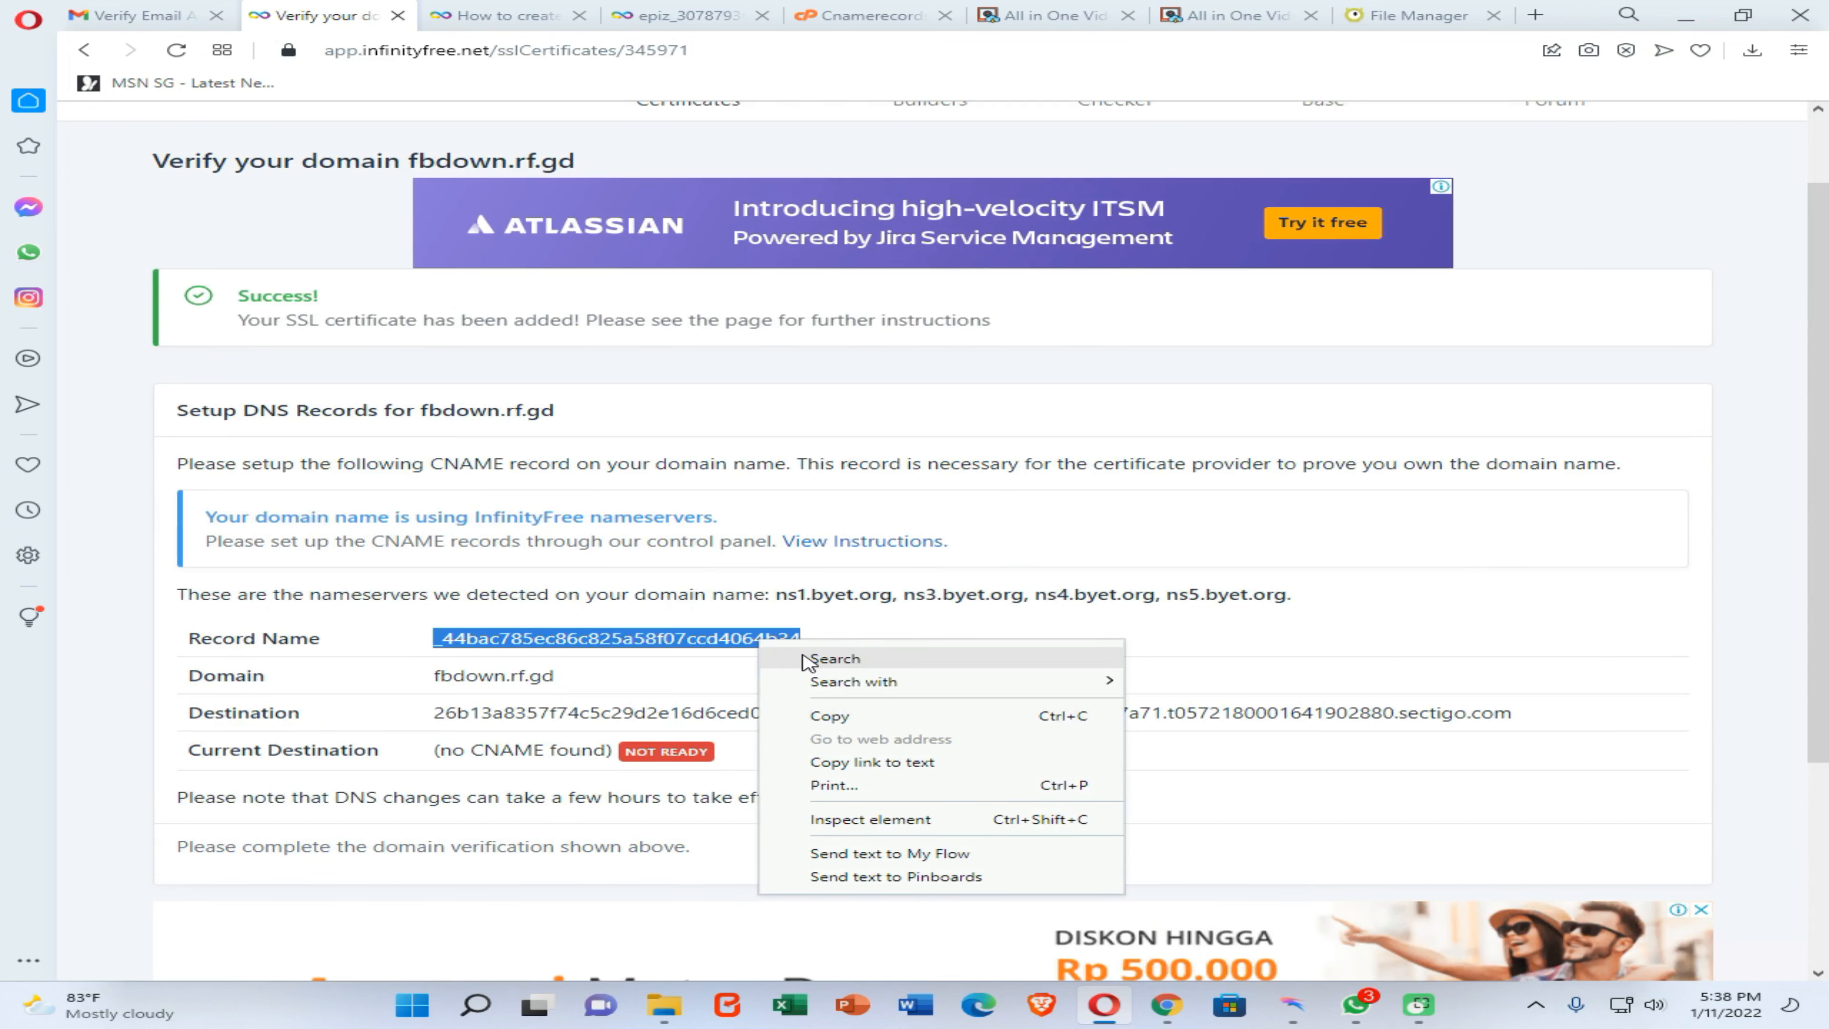
{"action": "left_click", "coordinate": [827, 717]}
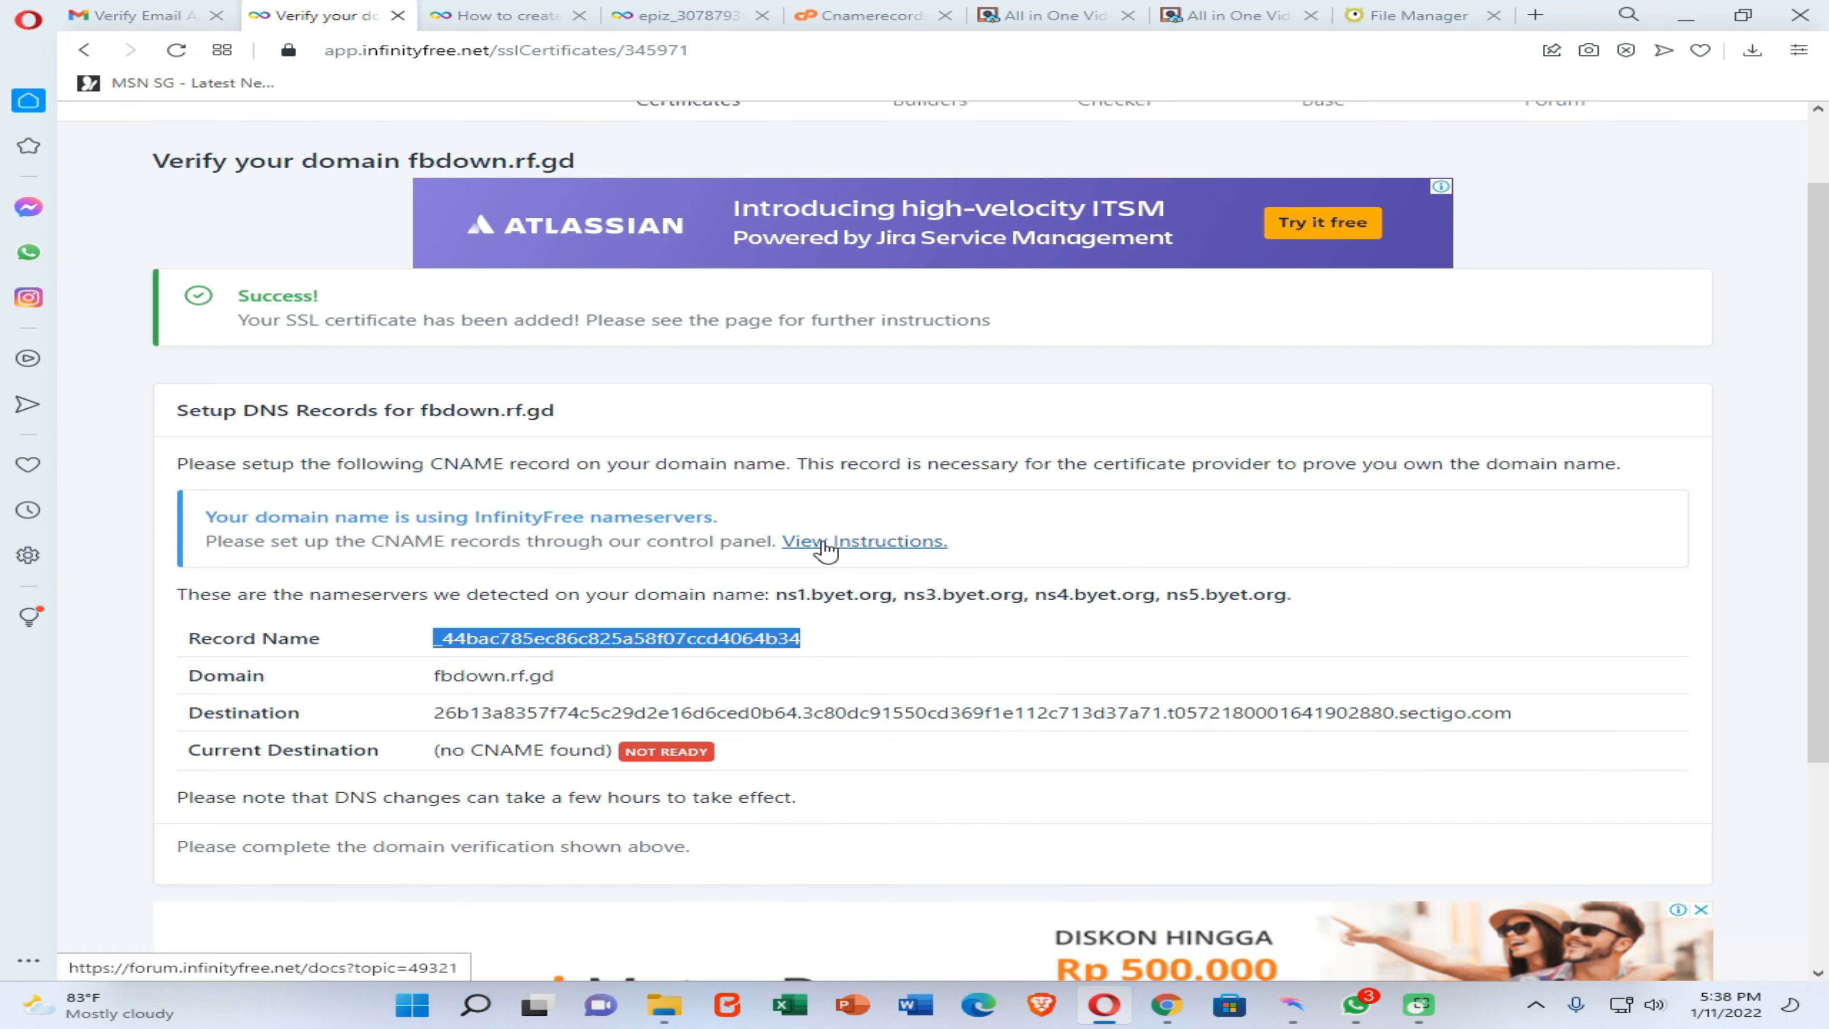
Read the CNAME setup instructions, then return to the verification page.
{"action": "left_click", "coordinate": [492, 14]}
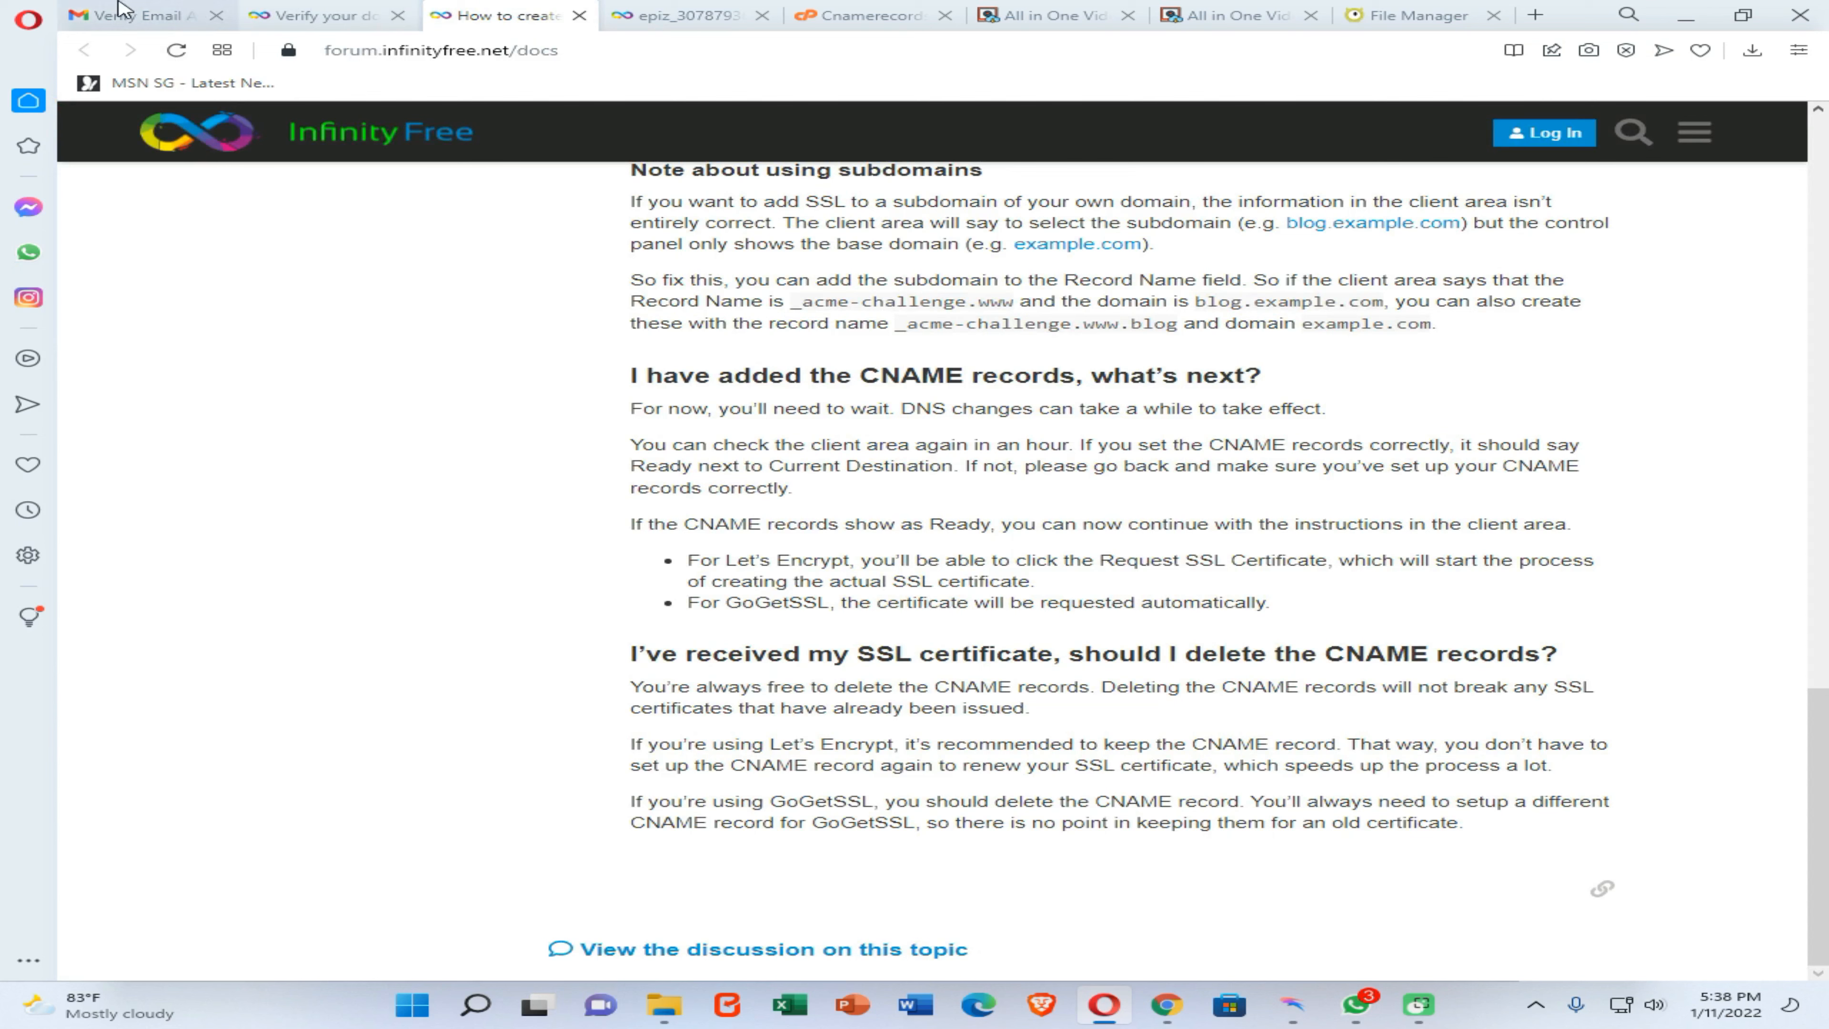
{"action": "left_click", "coordinate": [363, 13]}
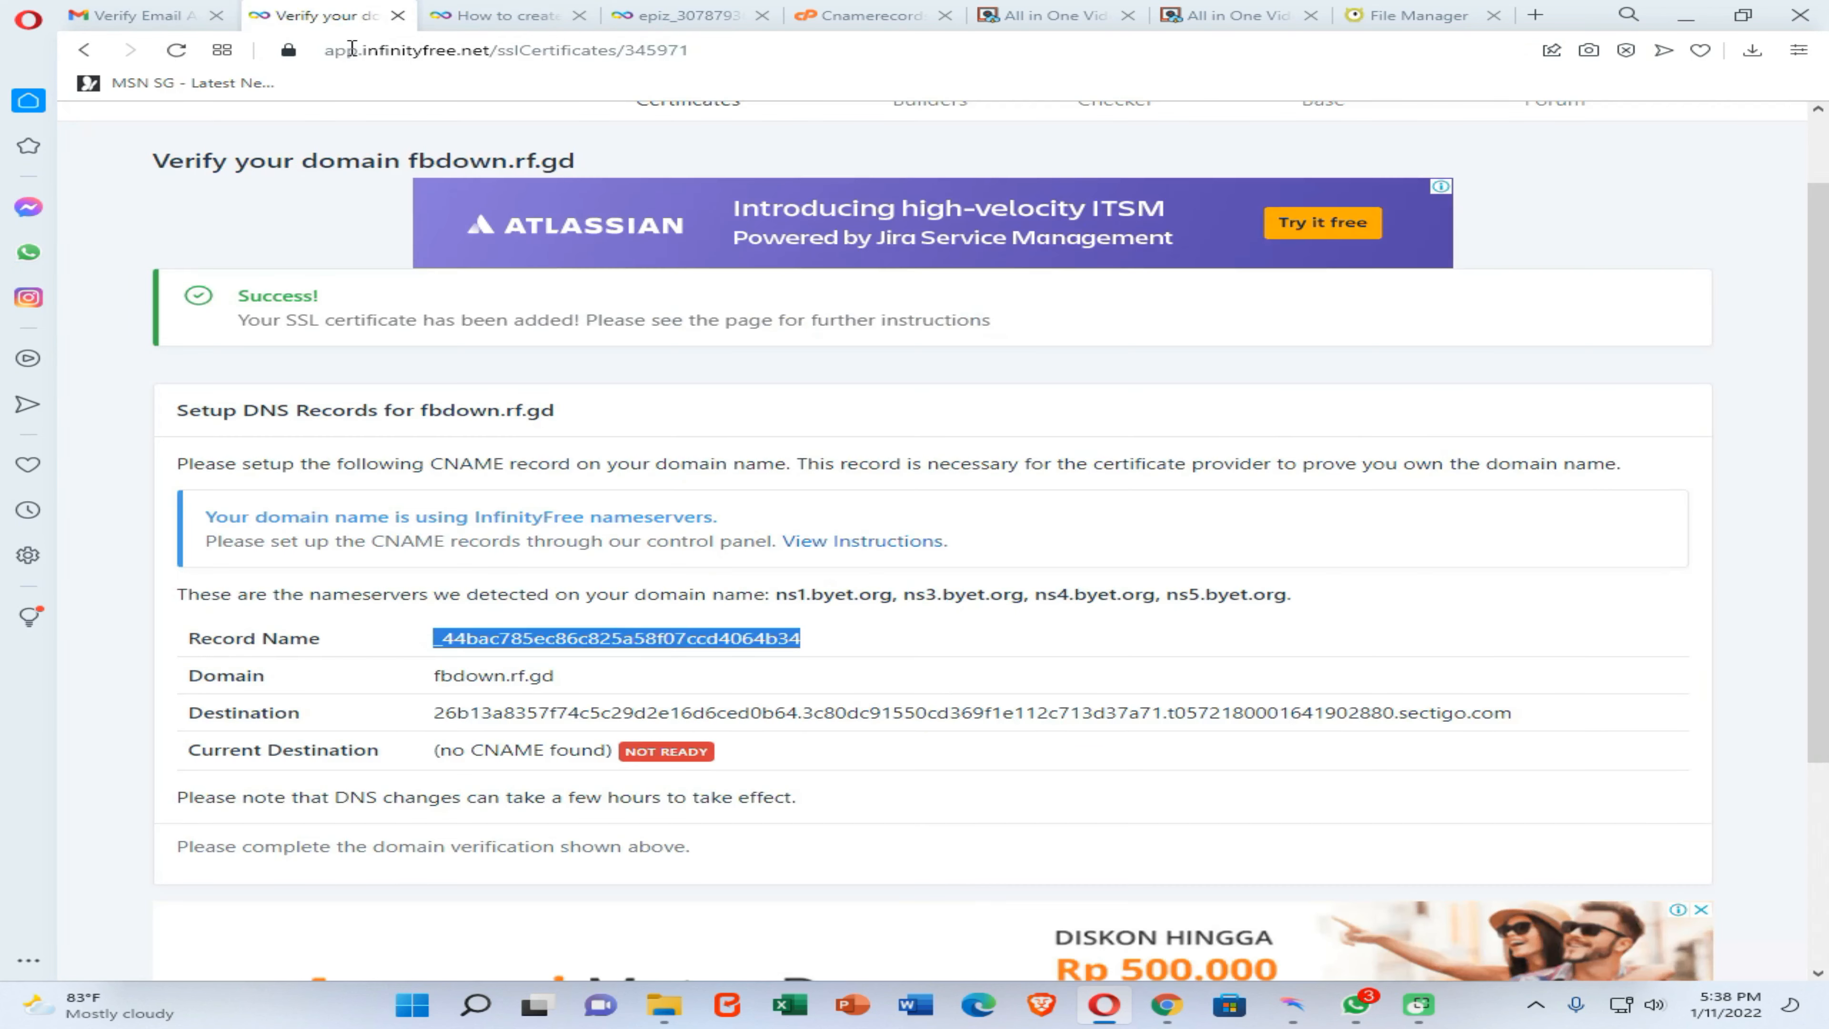
{"action": "scroll", "coordinate": [230, 187], "scroll_direction": "up", "scroll_amount": 1}
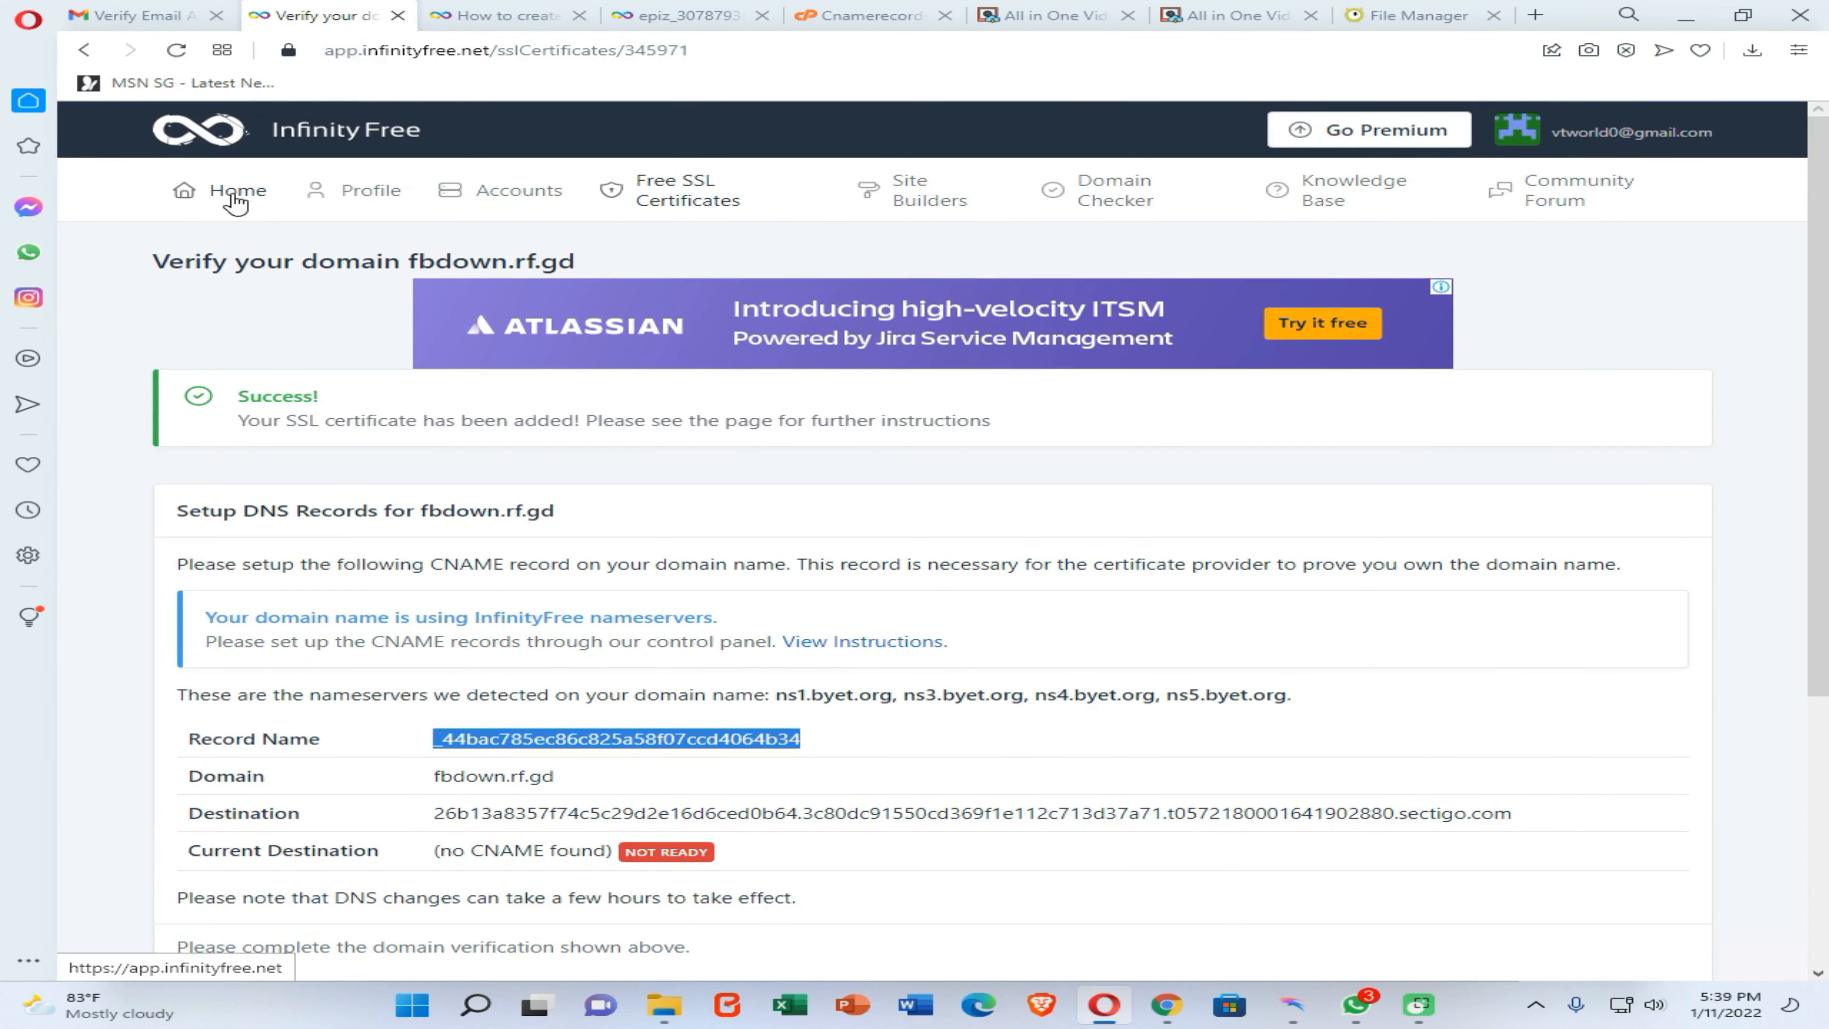
{"action": "right_click", "coordinate": [232, 193]}
Open the client area in a new tab and launch the fbdown.rf.gd hosting control panel.
{"action": "left_click", "coordinate": [343, 214]}
{"action": "left_click", "coordinate": [441, 11]}
{"action": "left_click", "coordinate": [237, 508]}
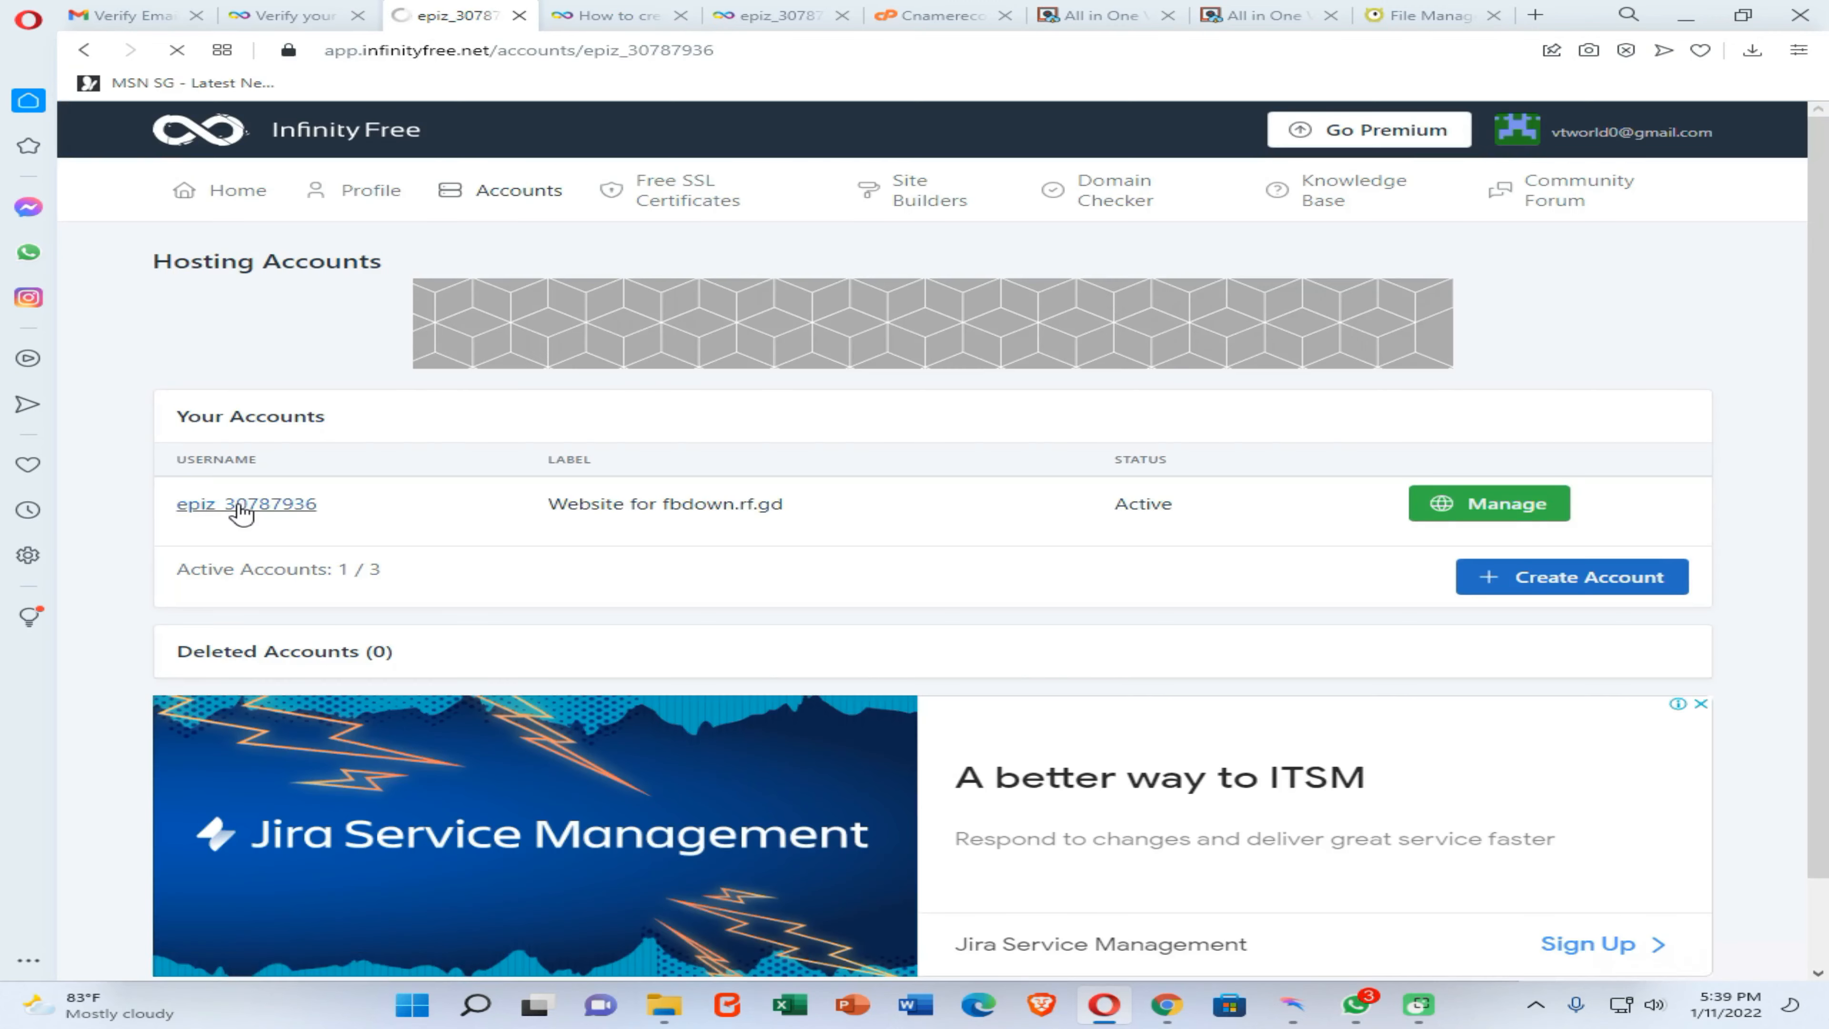
{"action": "left_click", "coordinate": [892, 575]}
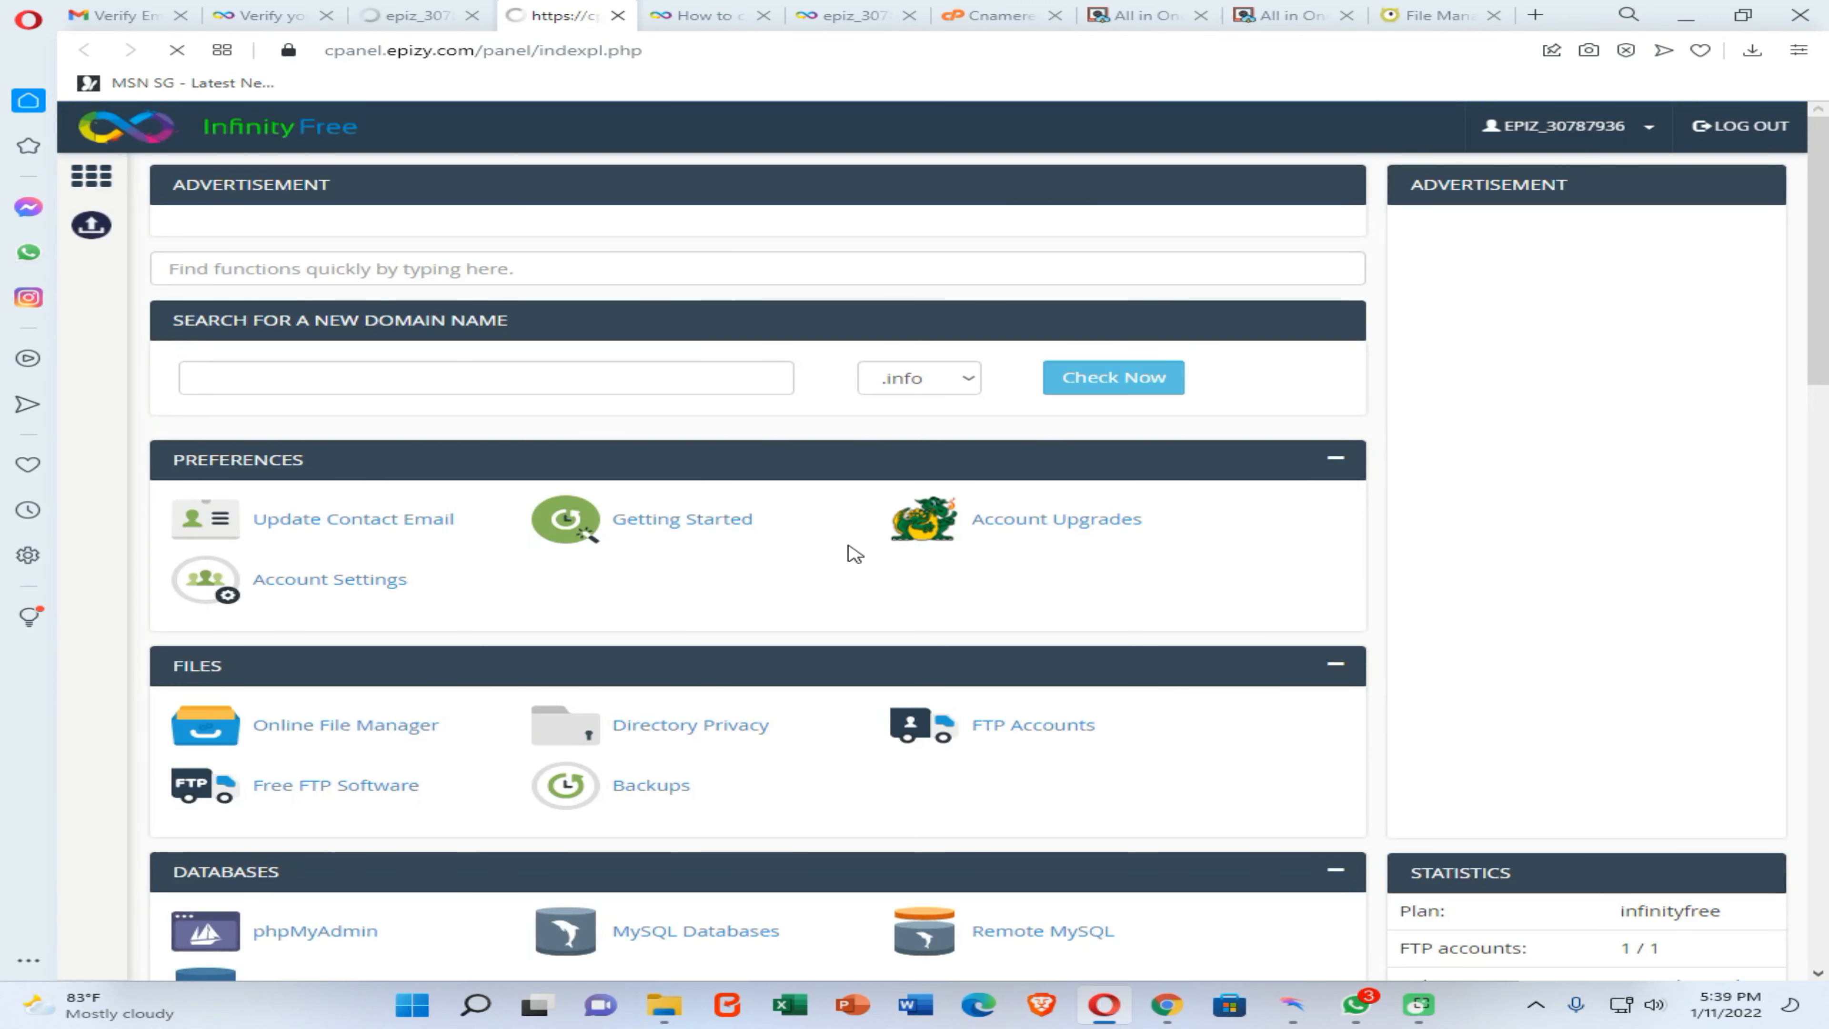
{"action": "scroll", "coordinate": [855, 554], "scroll_direction": "down", "scroll_amount": 10}
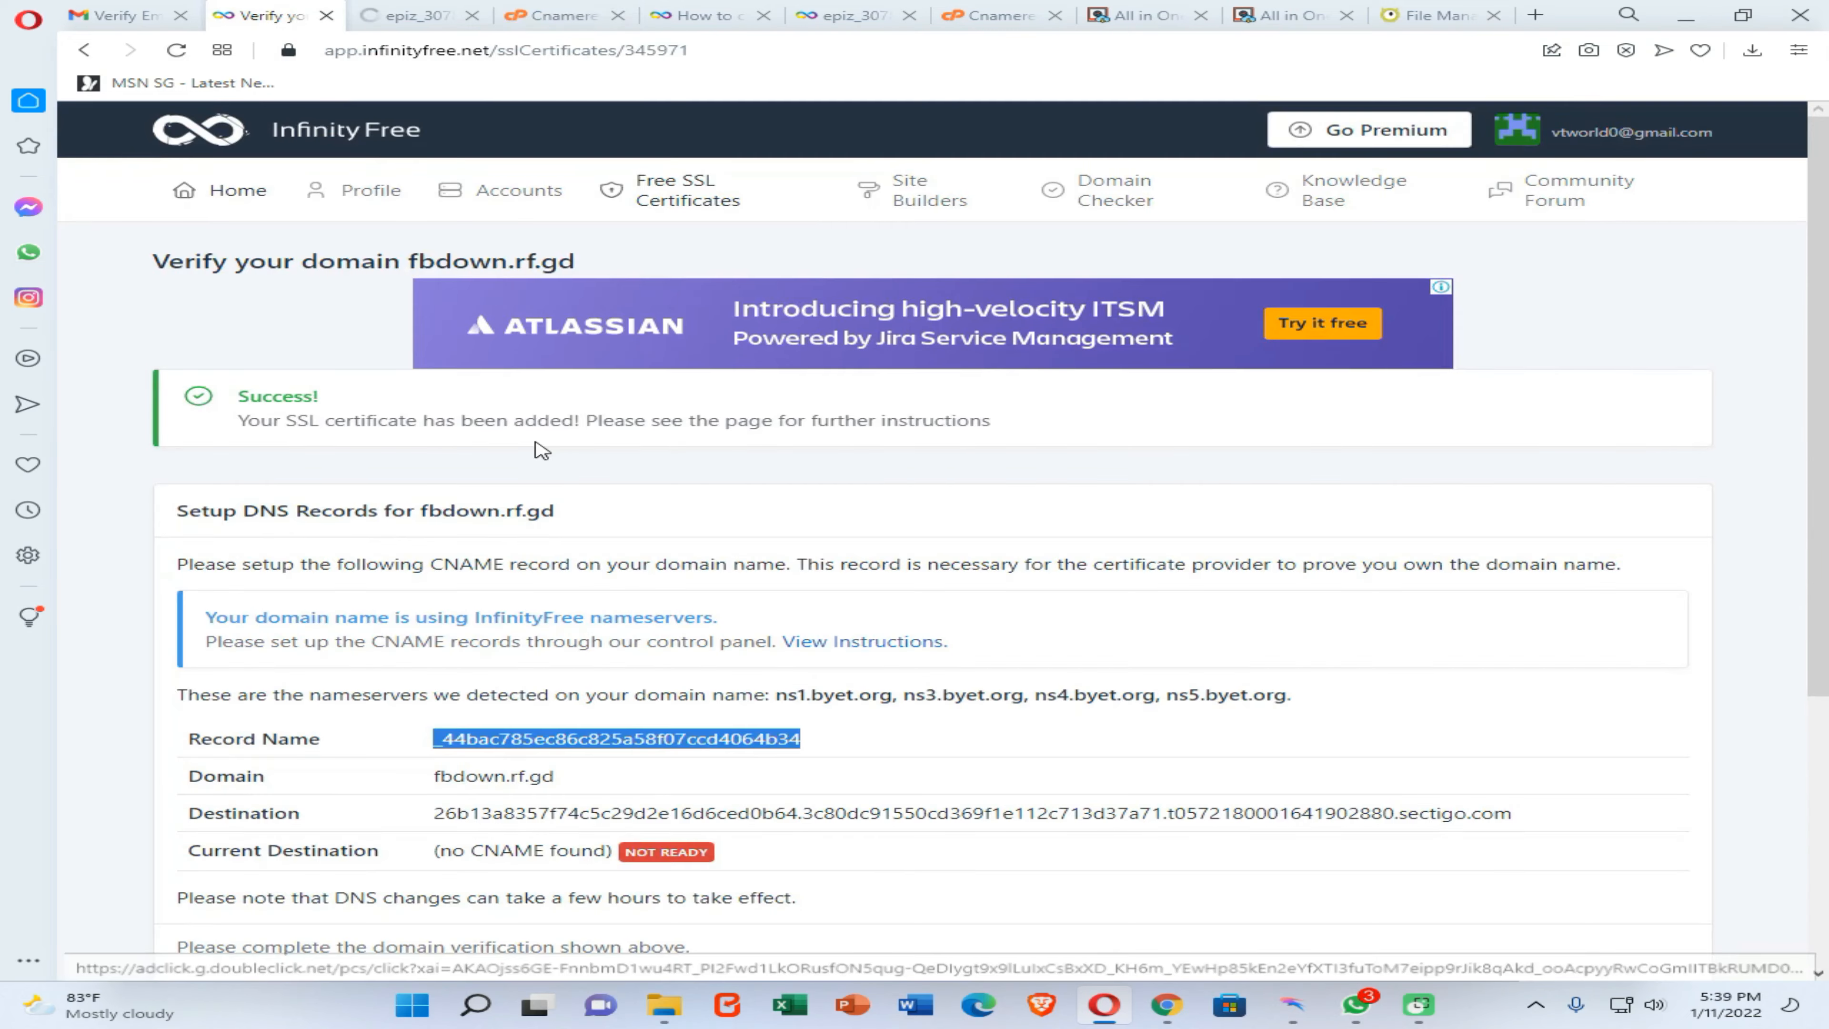
Copy the sectigo.com Destination value into the new CNAME record and add it.
{"action": "scroll", "coordinate": [439, 623], "scroll_direction": "down", "scroll_amount": 3}
{"action": "left_click_drag", "start_coordinate": [435, 614], "coordinate": [1469, 620]}
{"action": "right_click", "coordinate": [1100, 615]}
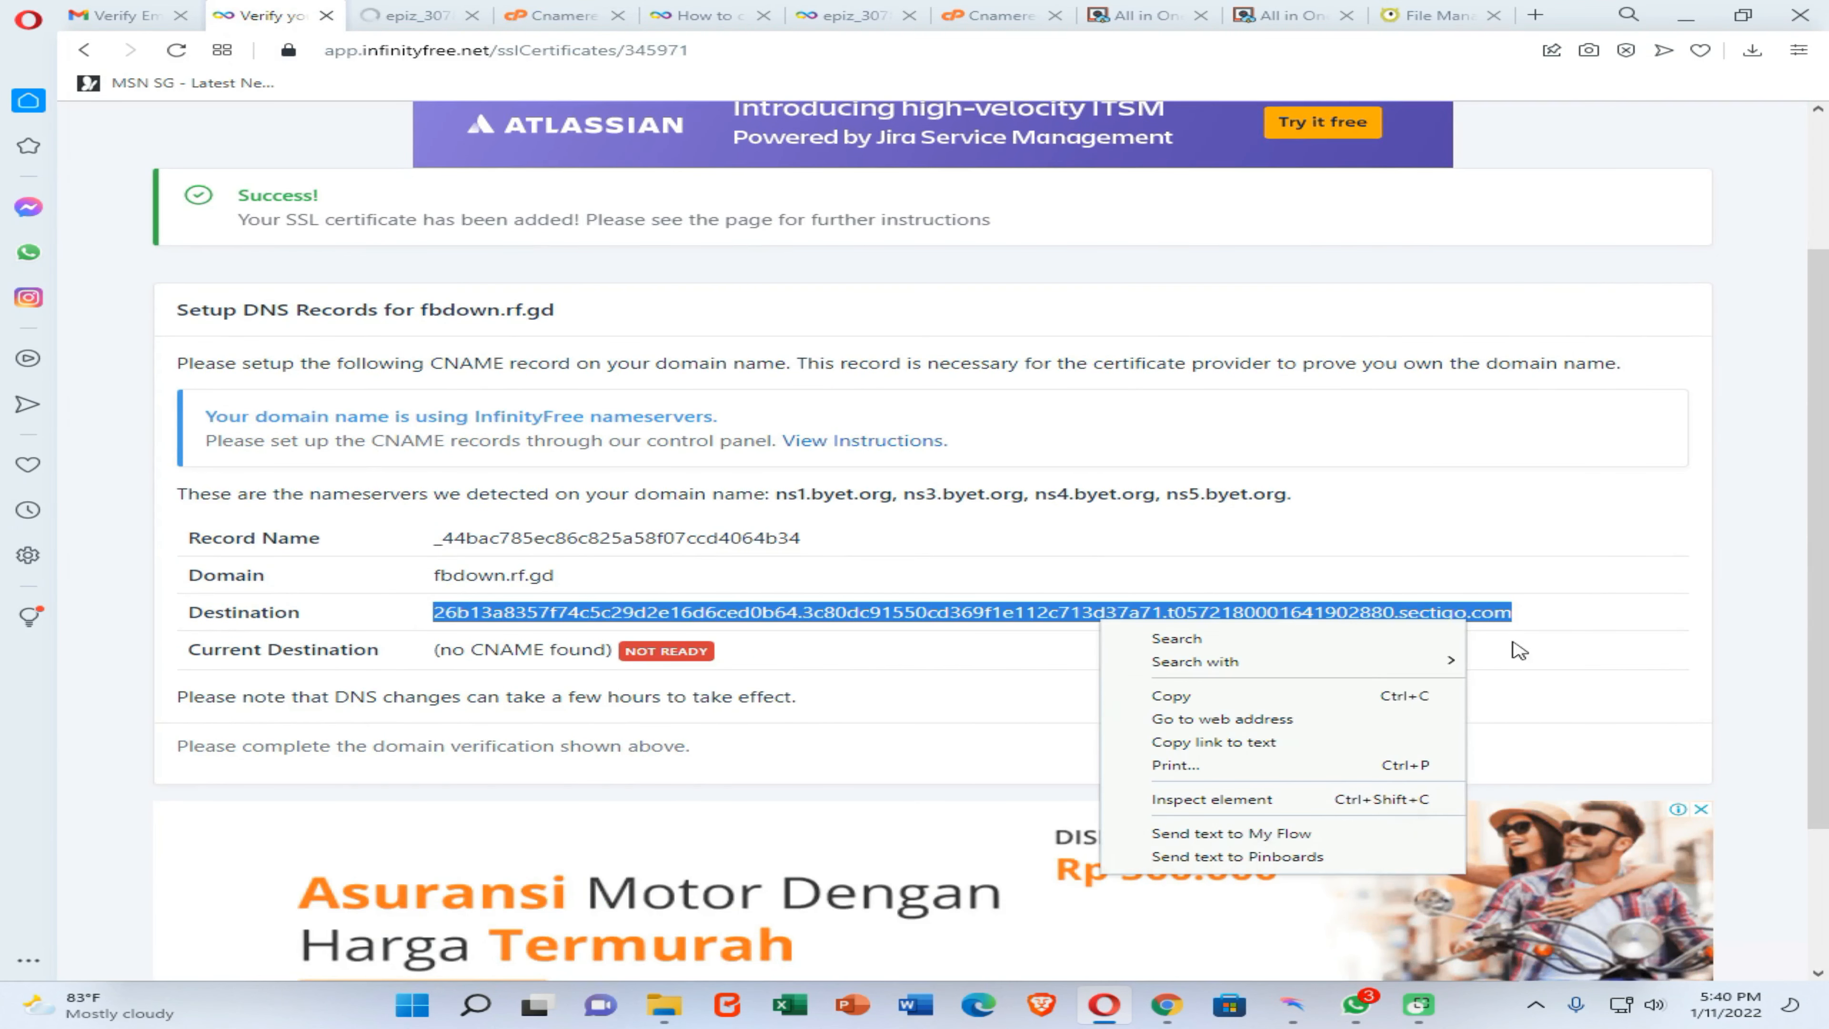
{"action": "left_click", "coordinate": [1294, 696]}
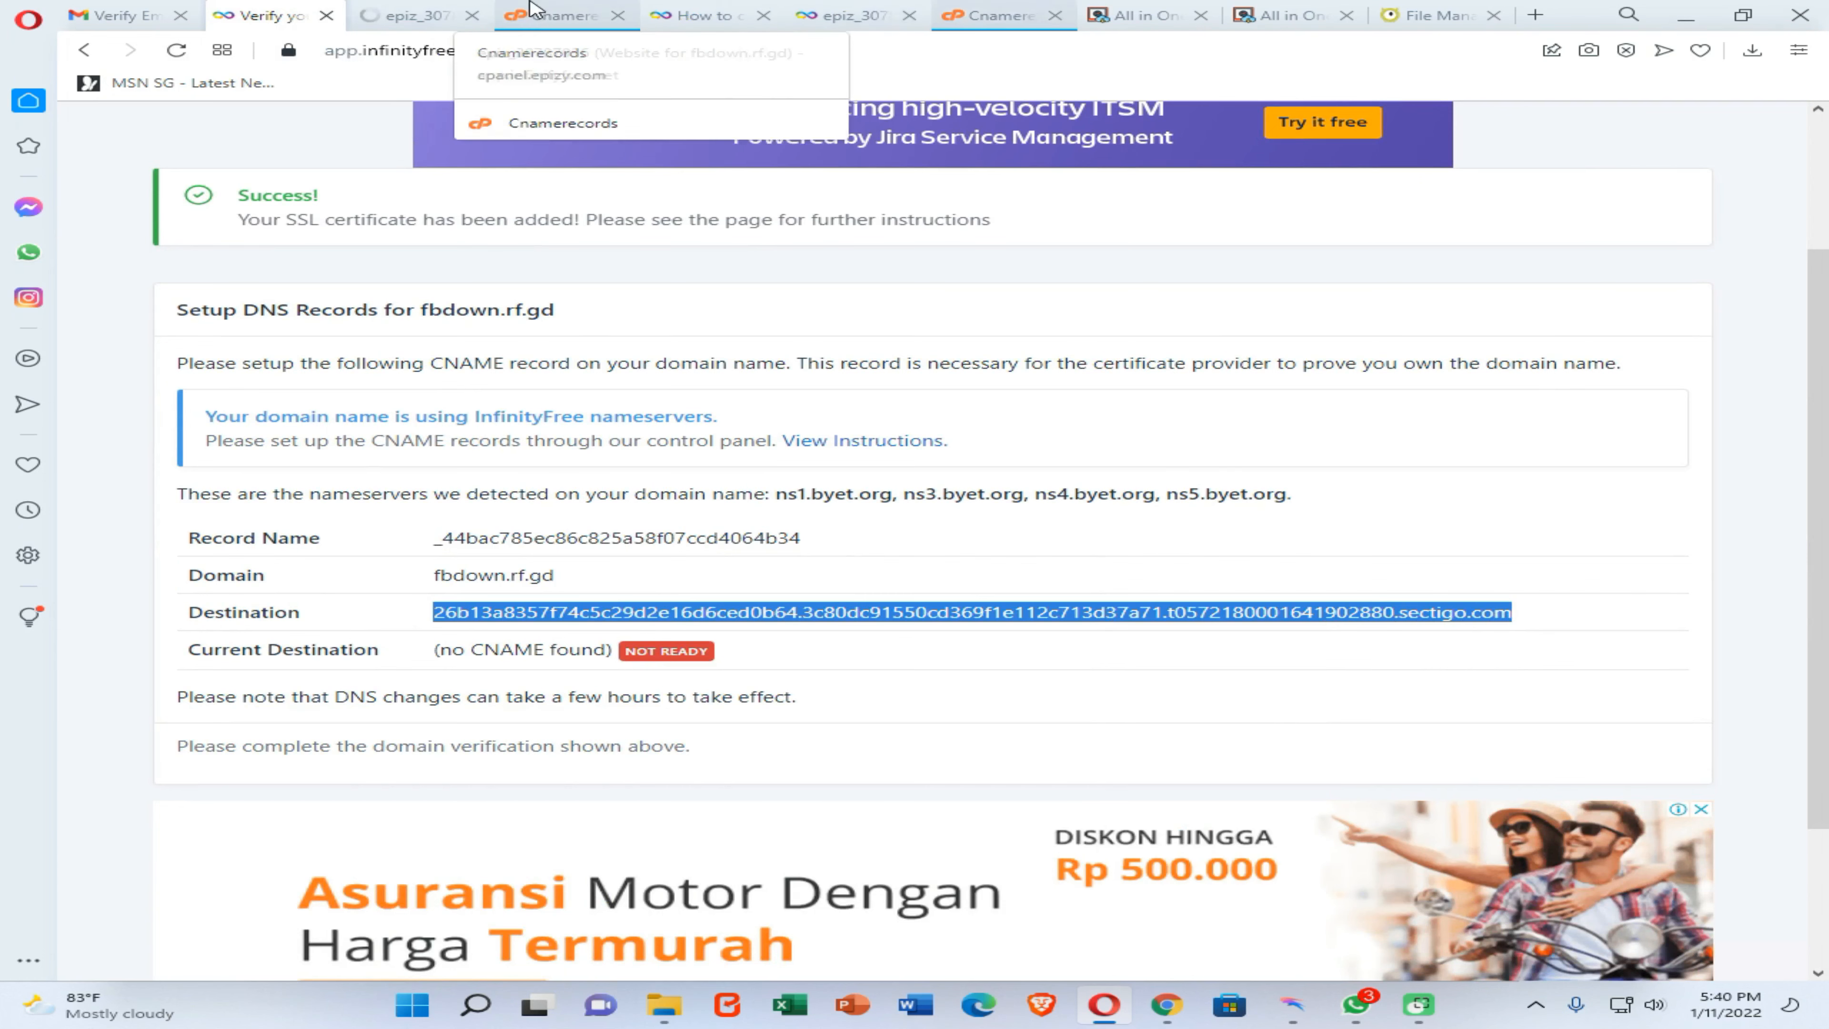
{"action": "left_click", "coordinate": [513, 12]}
{"action": "left_click", "coordinate": [1279, 470]}
{"action": "right_click", "coordinate": [1279, 470]}
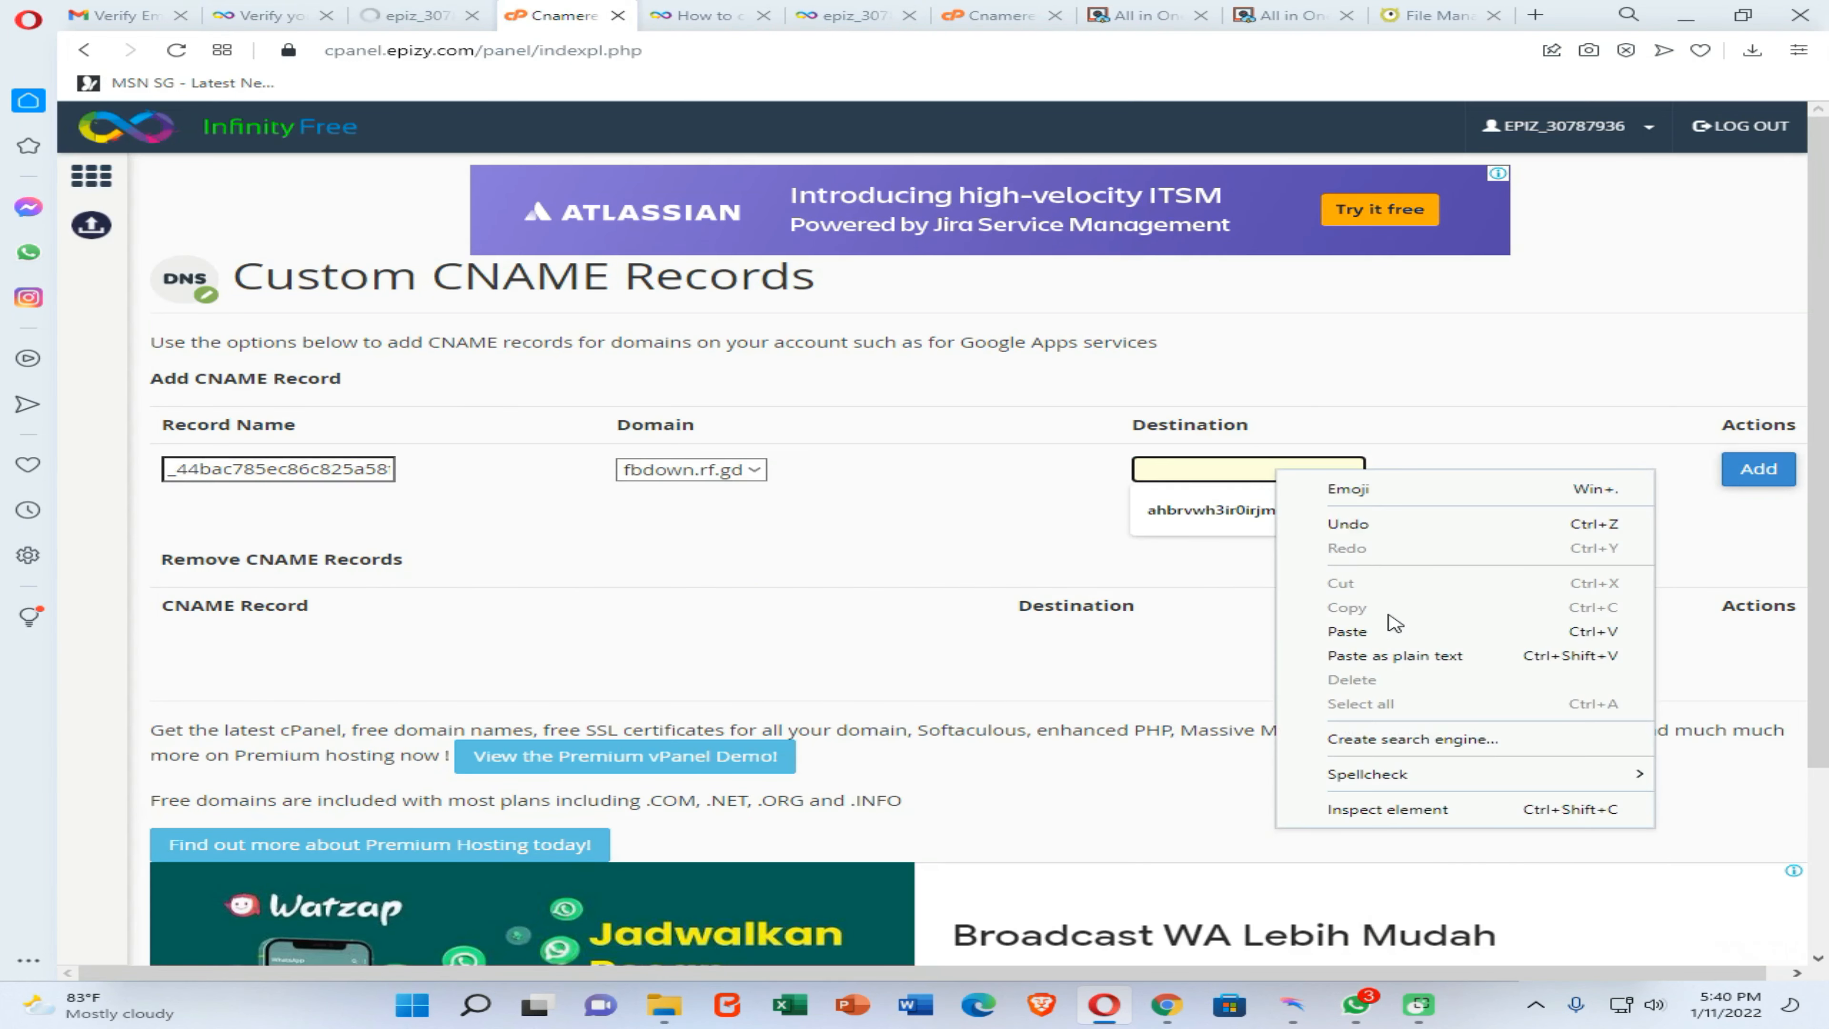
{"action": "left_click", "coordinate": [1298, 629]}
{"action": "left_click", "coordinate": [1761, 474]}
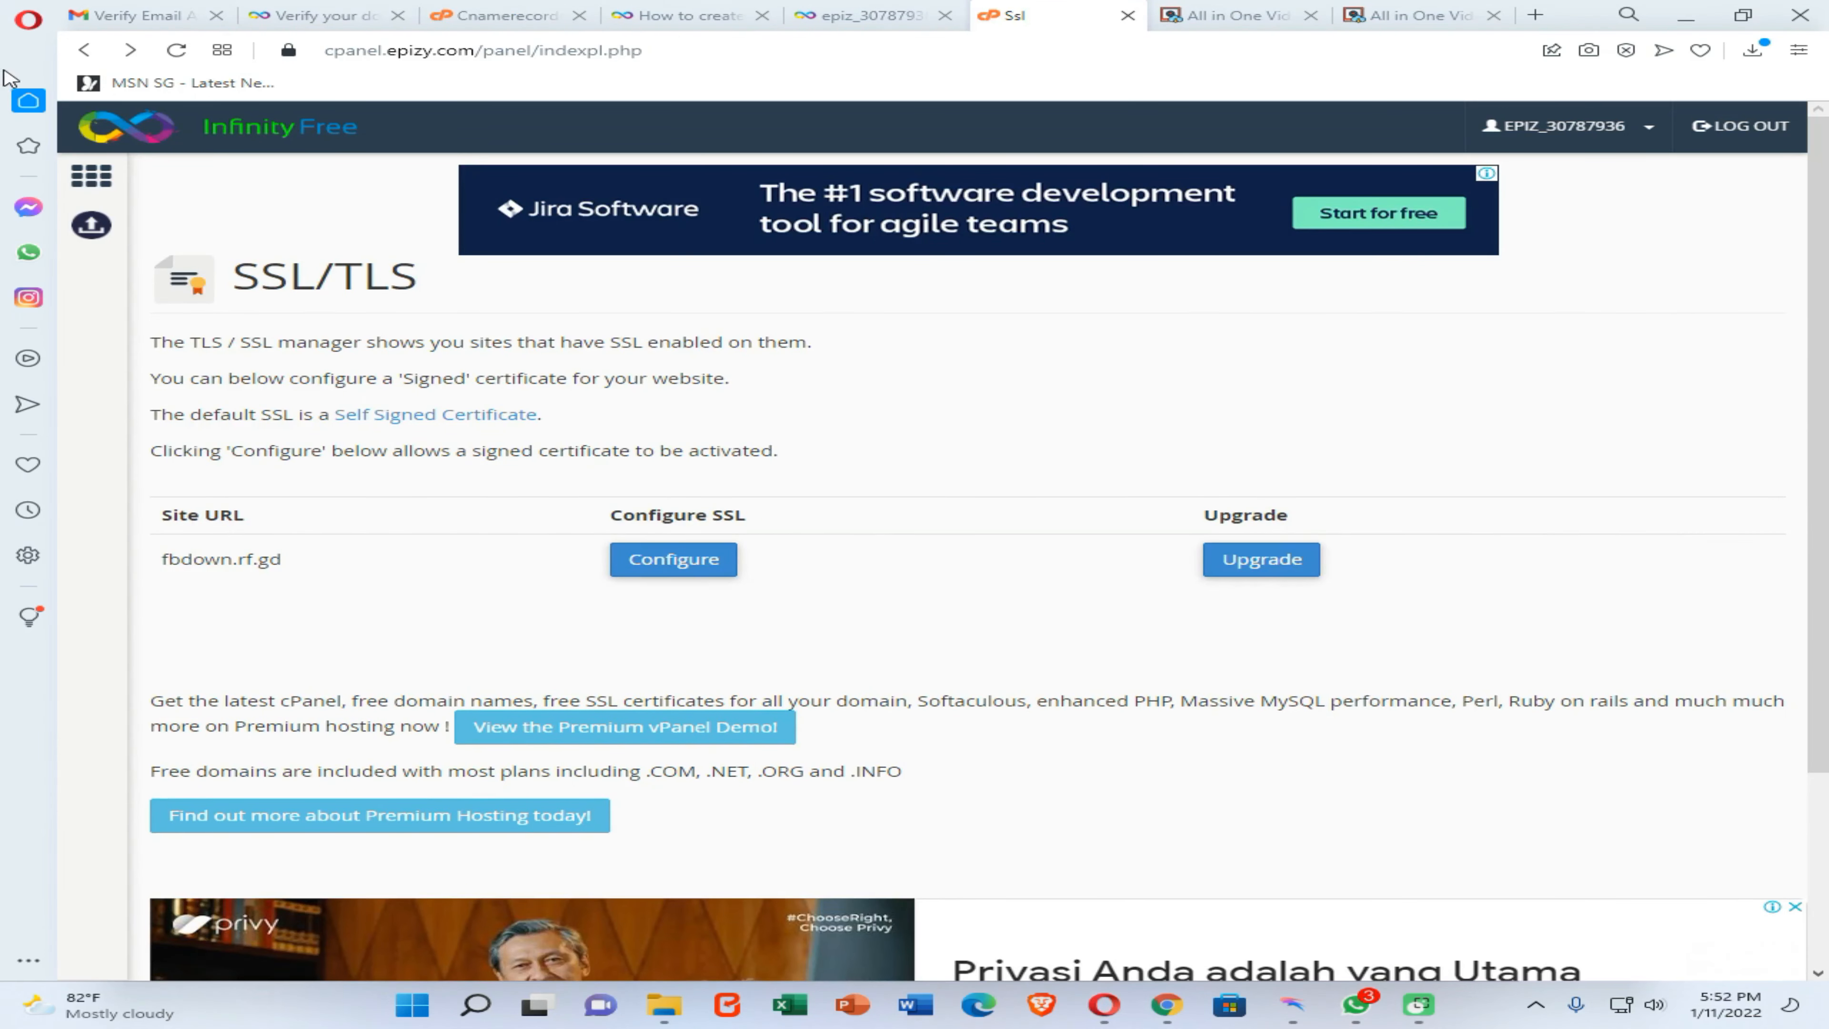
Configure SSL for fbdown.rf.gd, generating and uploading its private key and CSR.
{"action": "left_click", "coordinate": [97, 188]}
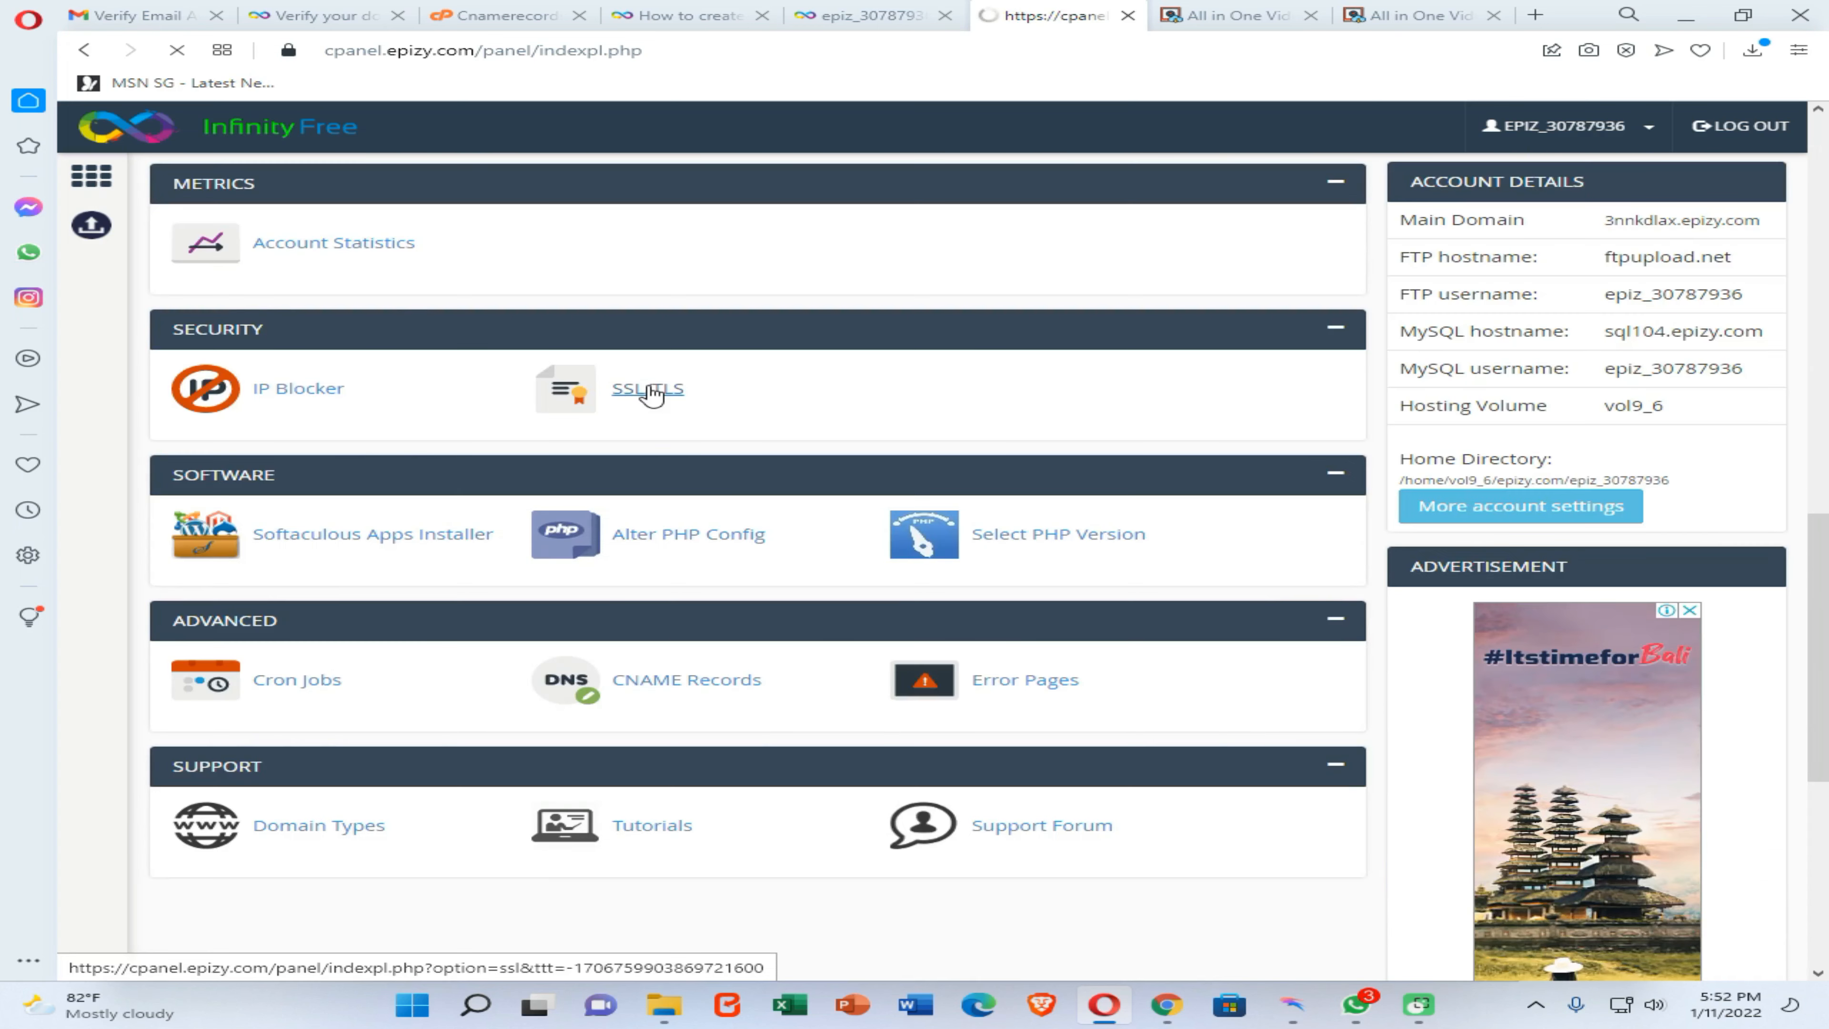
{"action": "left_click", "coordinate": [642, 392]}
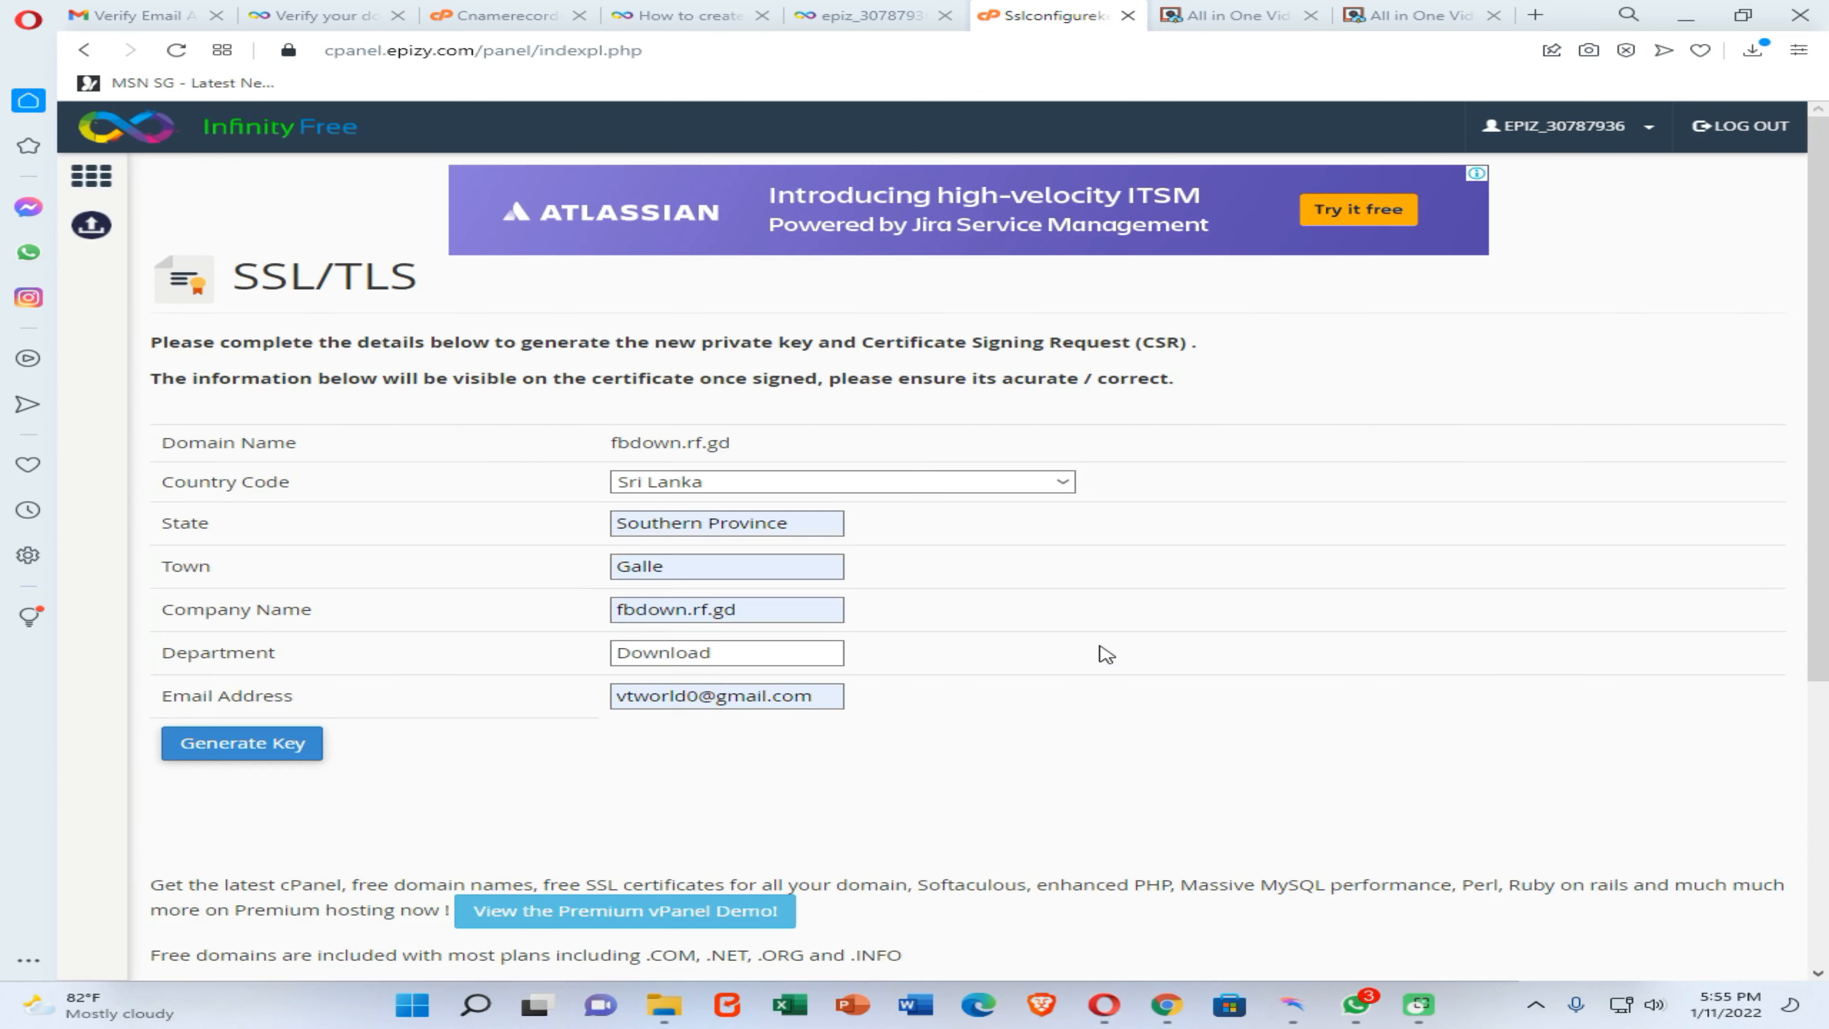
{"action": "left_click", "coordinate": [235, 758]}
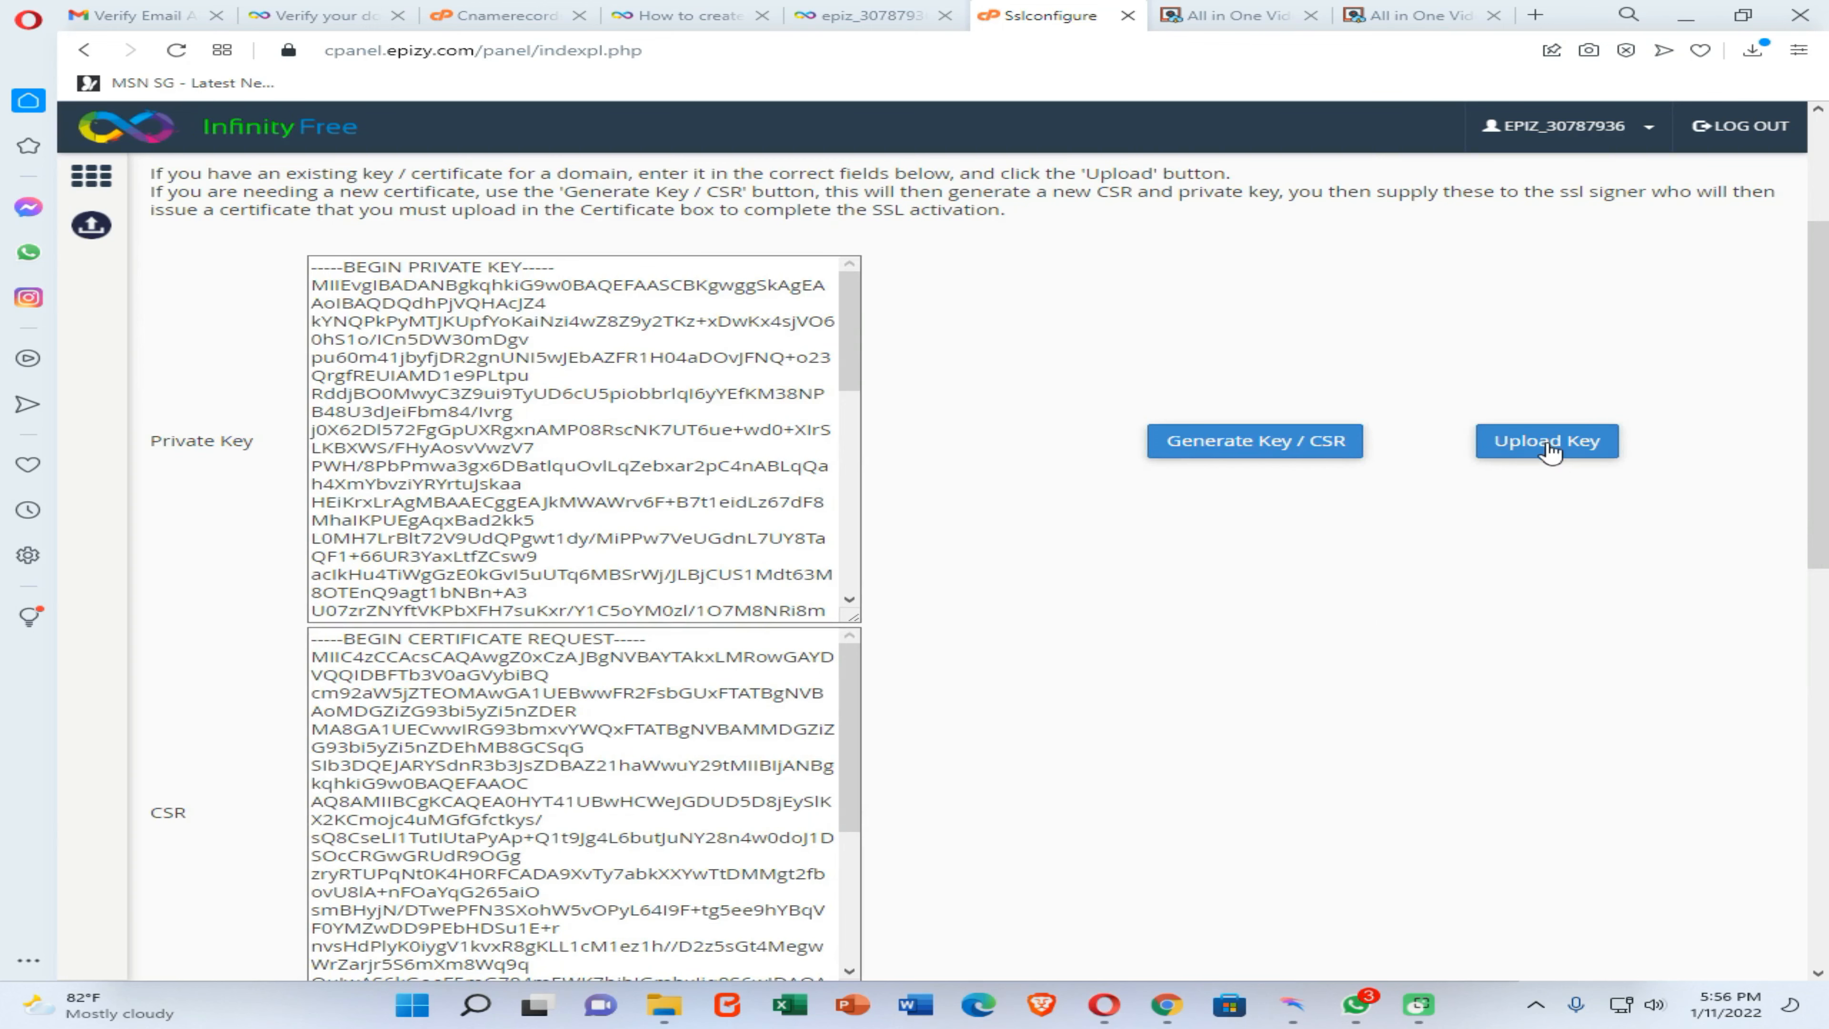
{"action": "left_click", "coordinate": [1547, 445]}
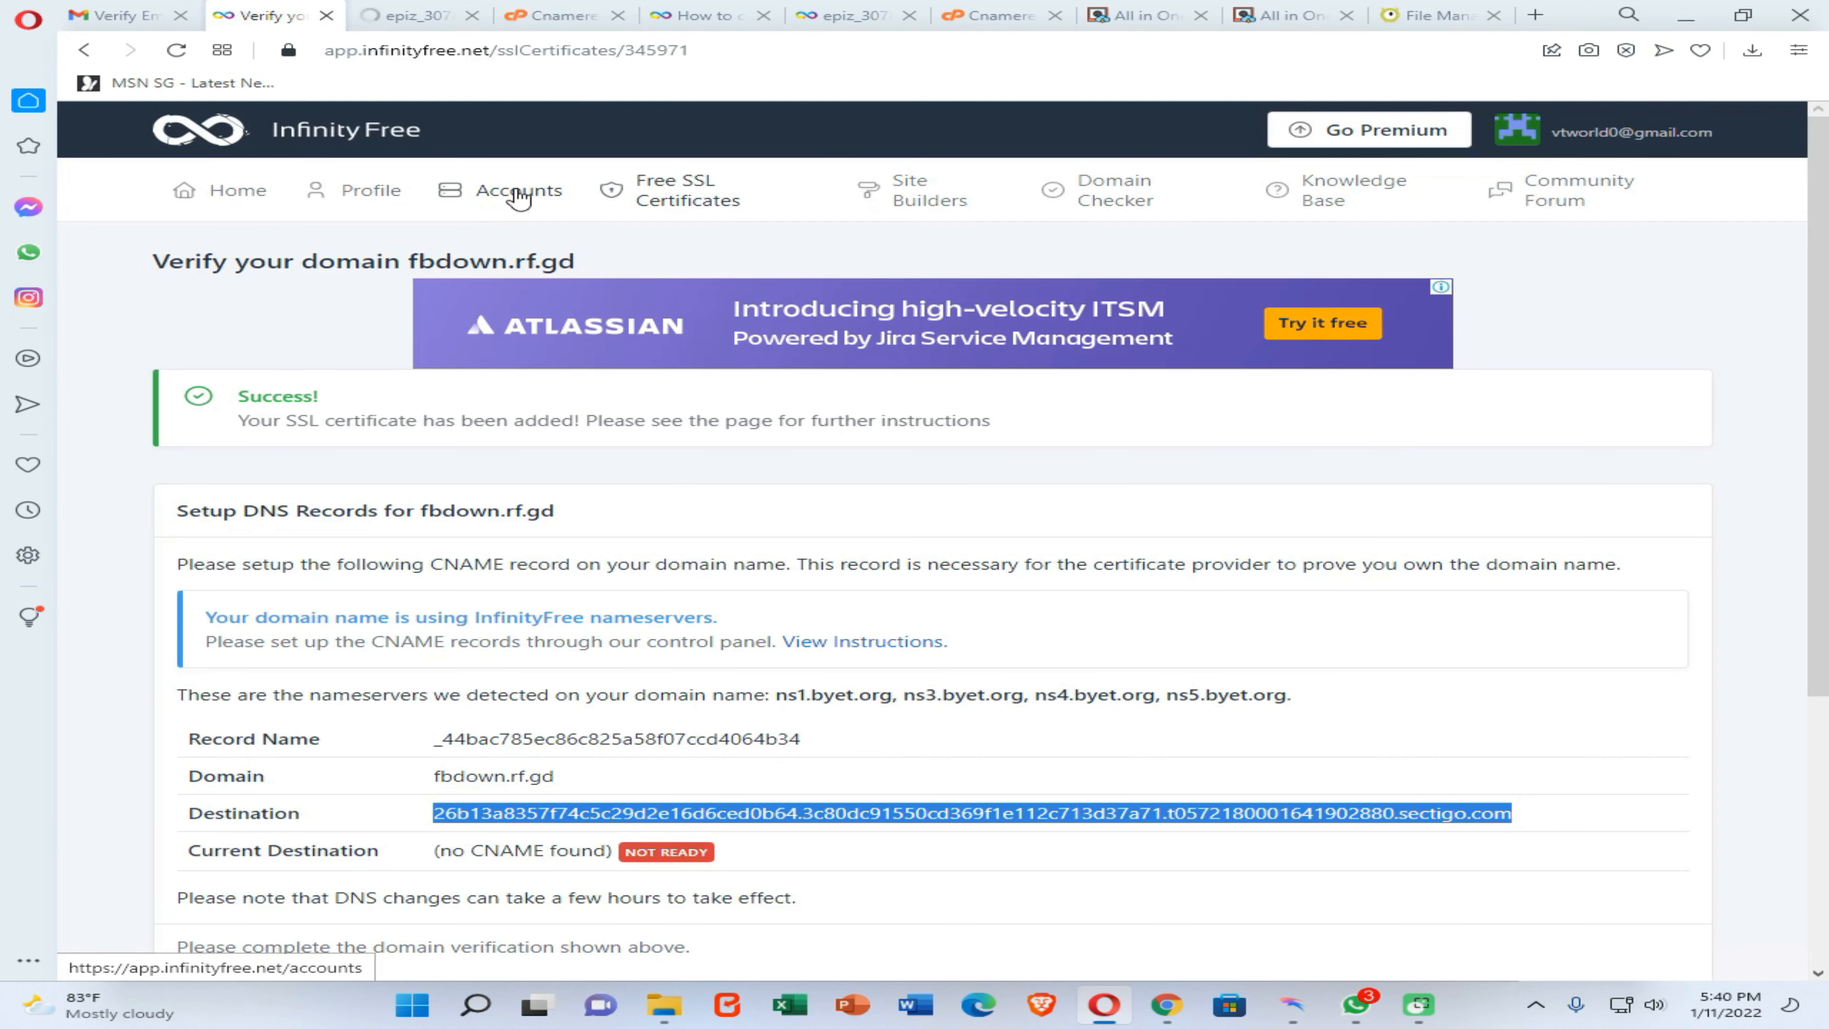
Verify the pending GoGetSSL certificate (CNAME still not ready), then go to the downloader site.
{"action": "left_click", "coordinate": [668, 196]}
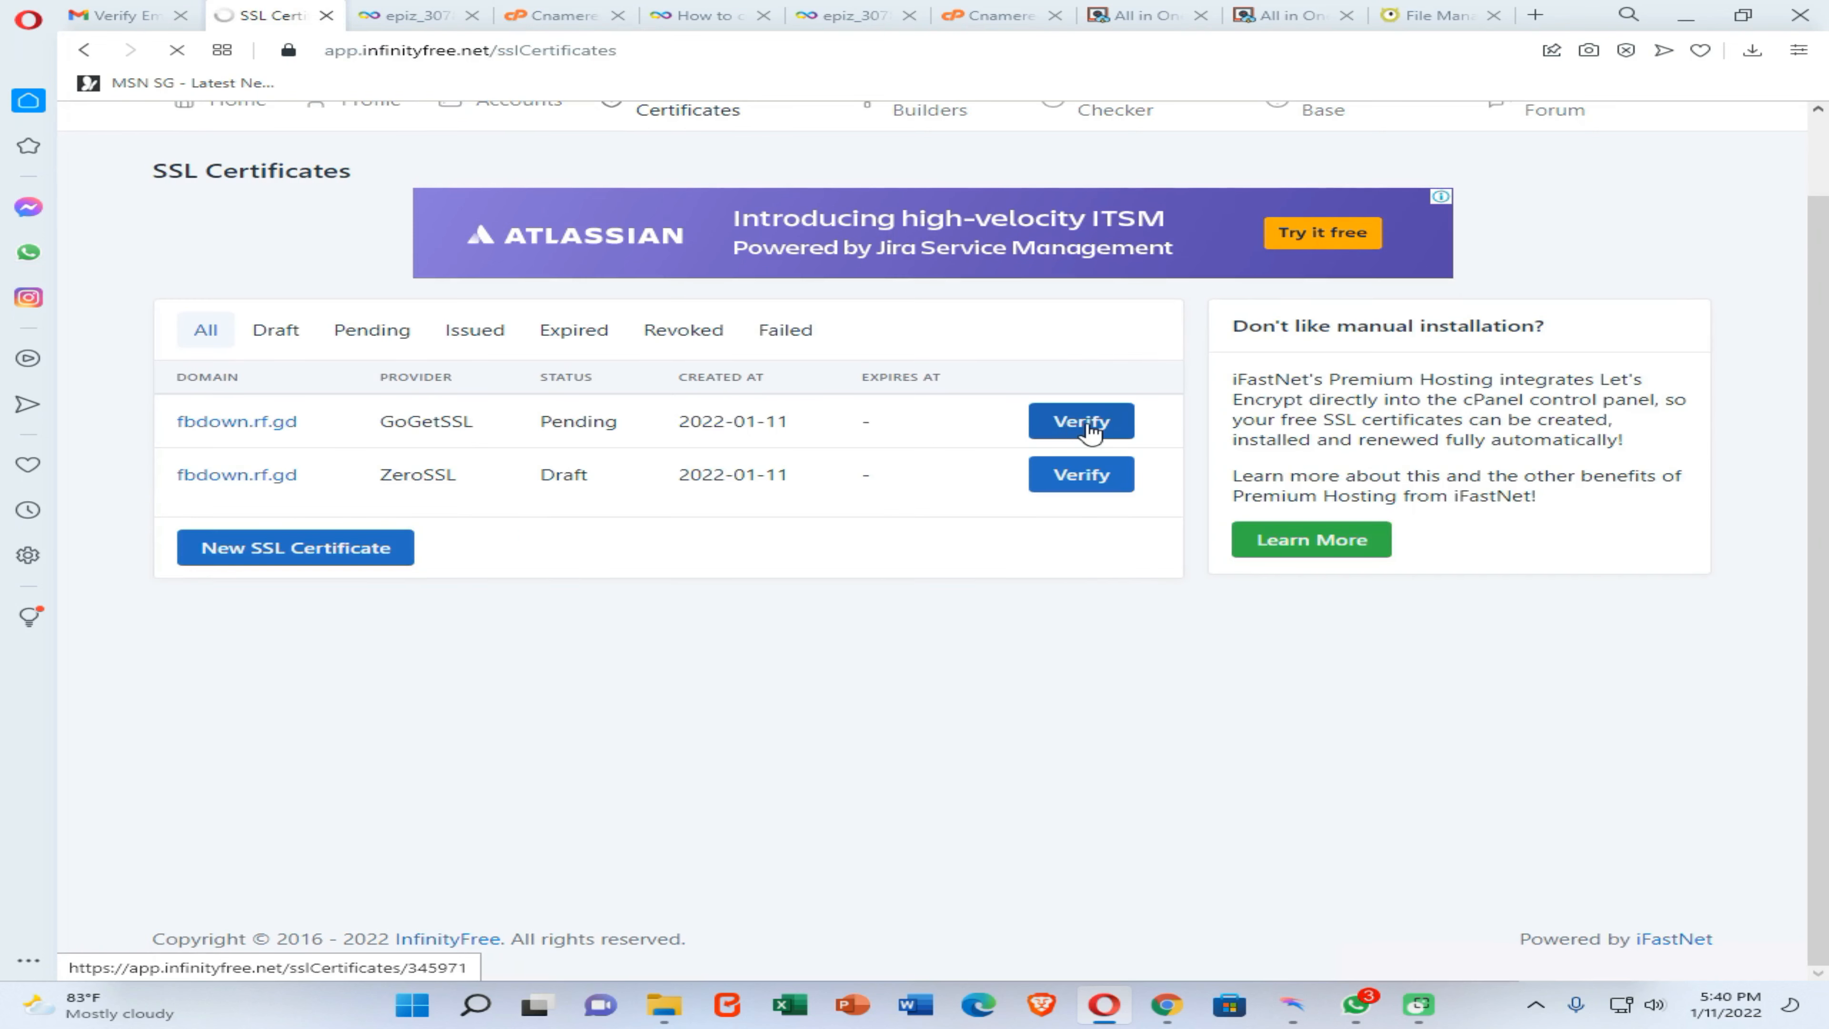
{"action": "left_click", "coordinate": [1091, 430]}
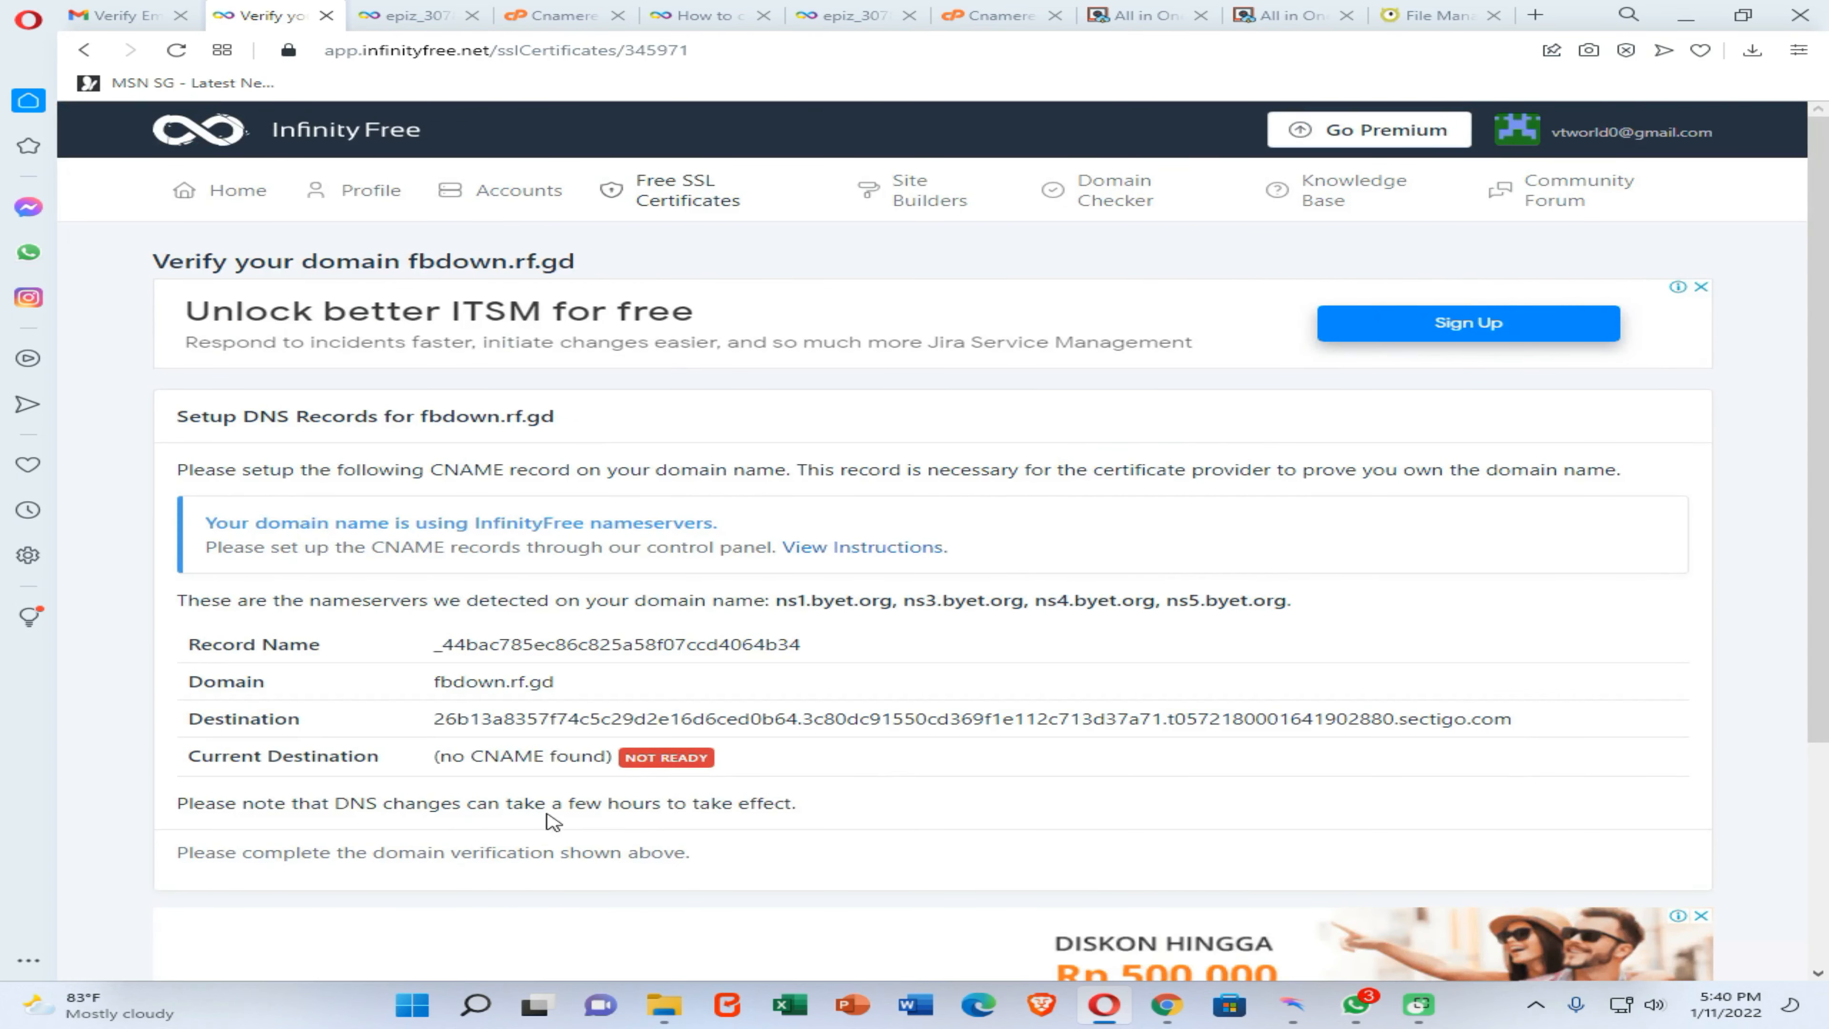
{"action": "left_click_drag", "start_coordinate": [466, 807], "coordinate": [801, 818]}
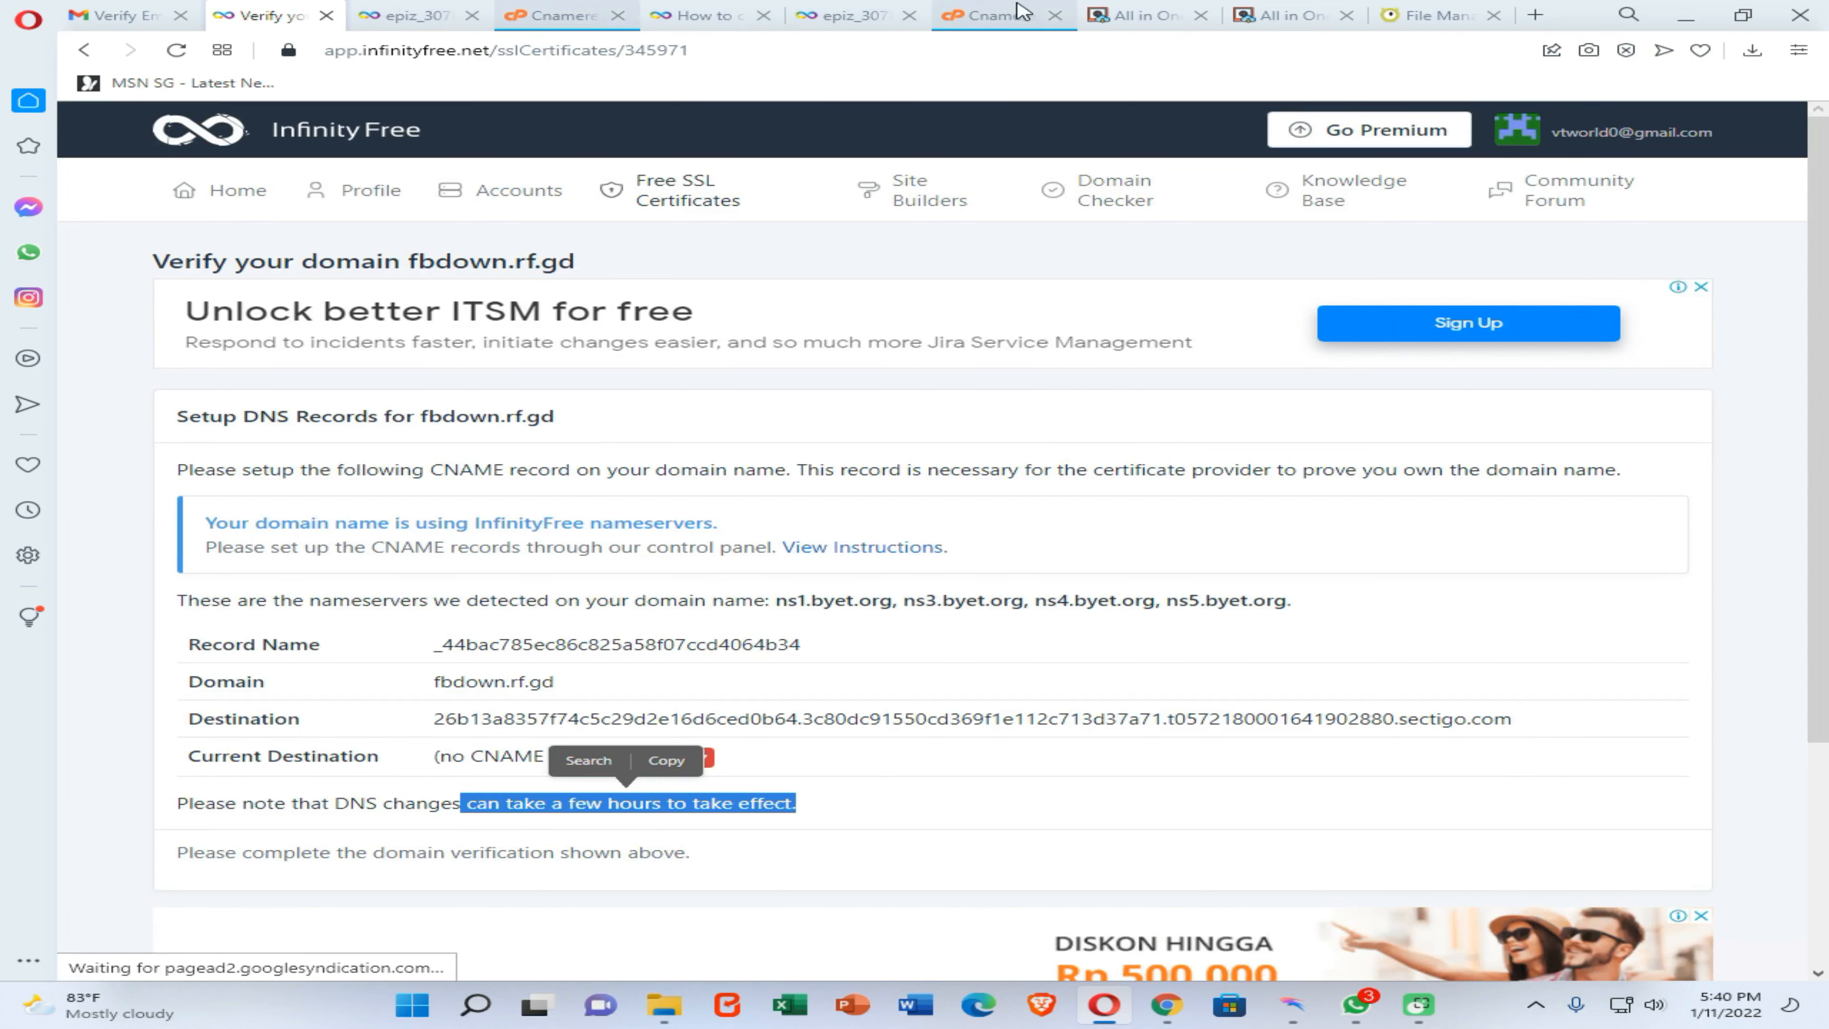
{"action": "left_click", "coordinate": [1113, 8]}
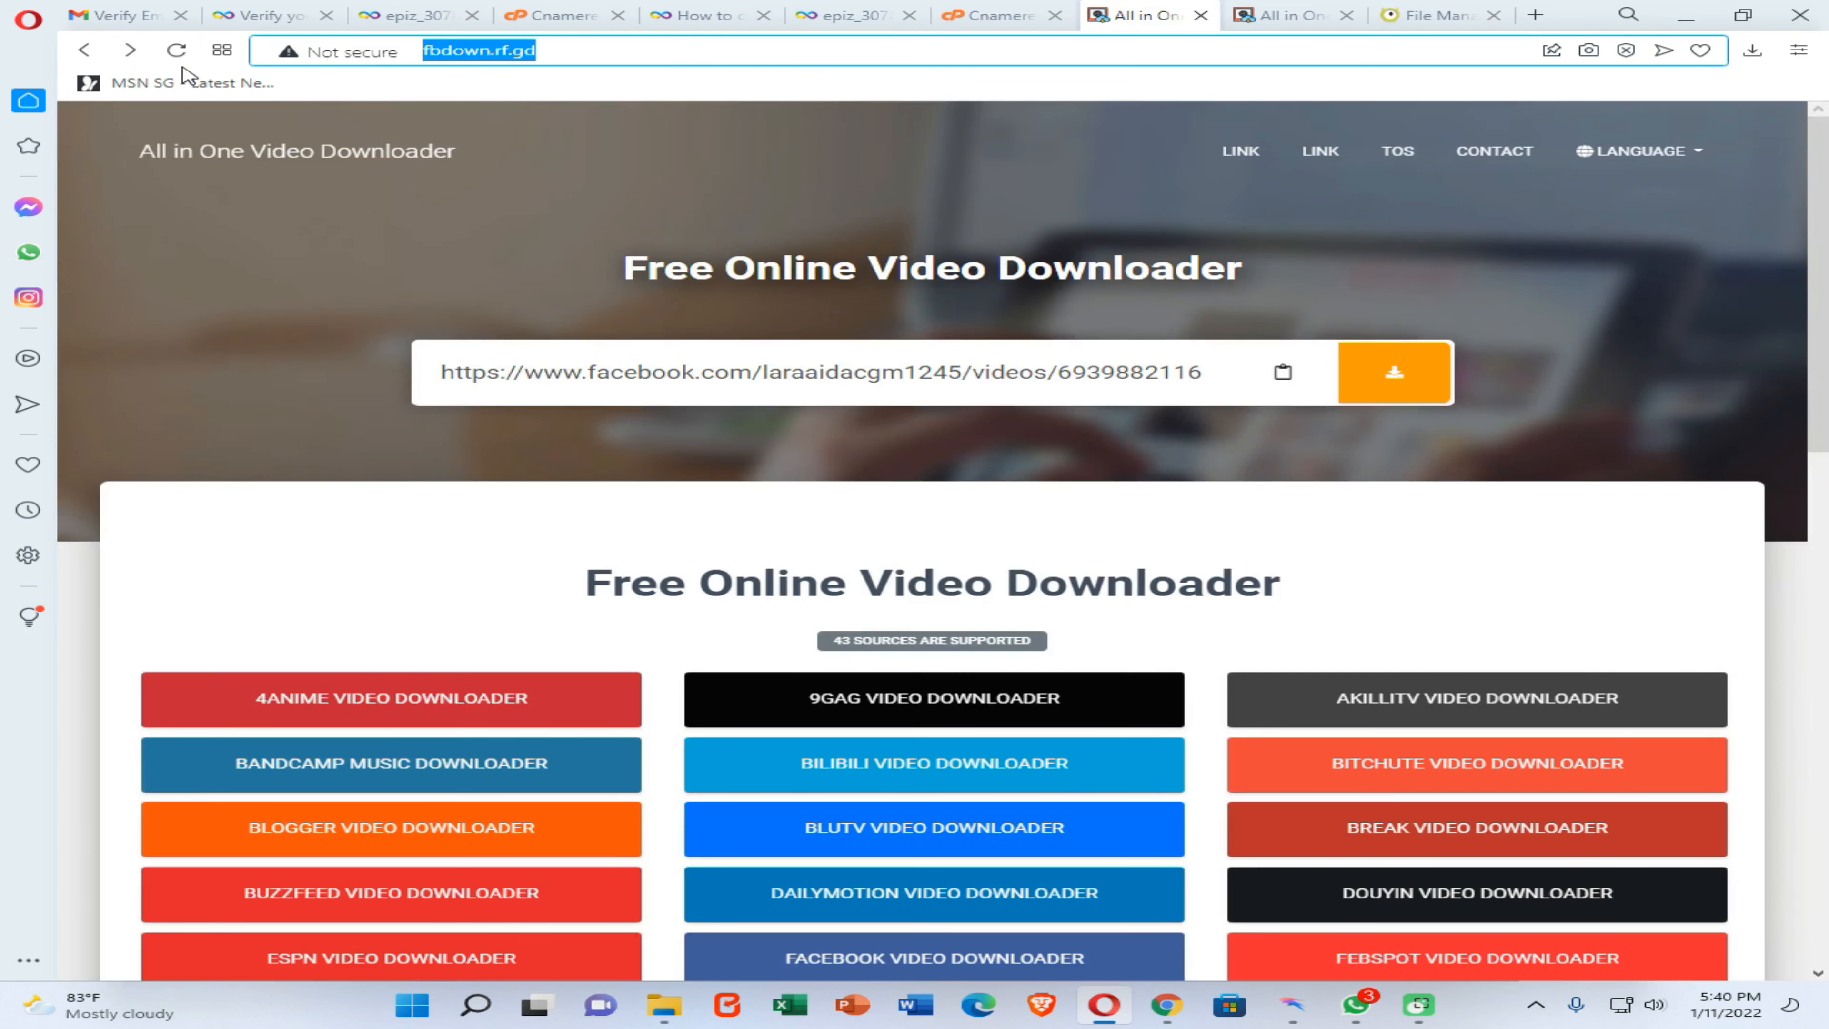
Reload fbdown.rf.gd, paste the Facebook video link from WhatsApp, and fetch it.
{"action": "left_click", "coordinate": [176, 50]}
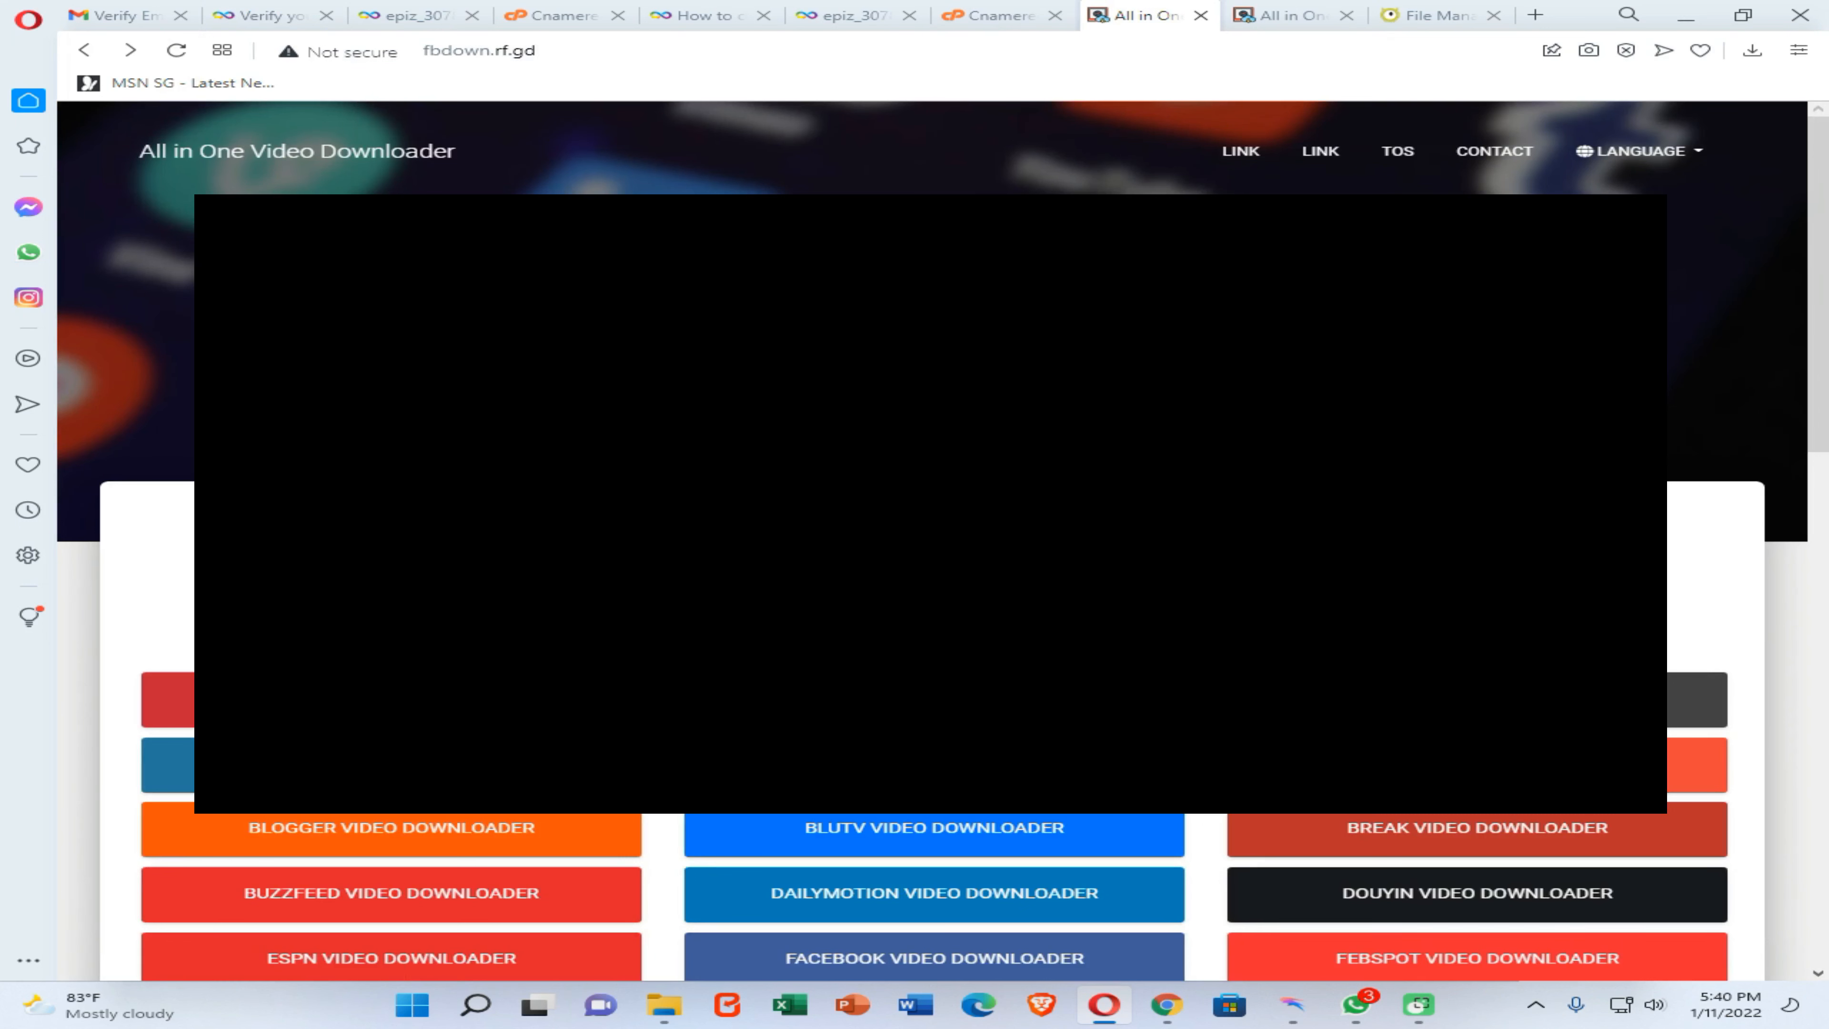
{"action": "left_click", "coordinate": [1357, 1006]}
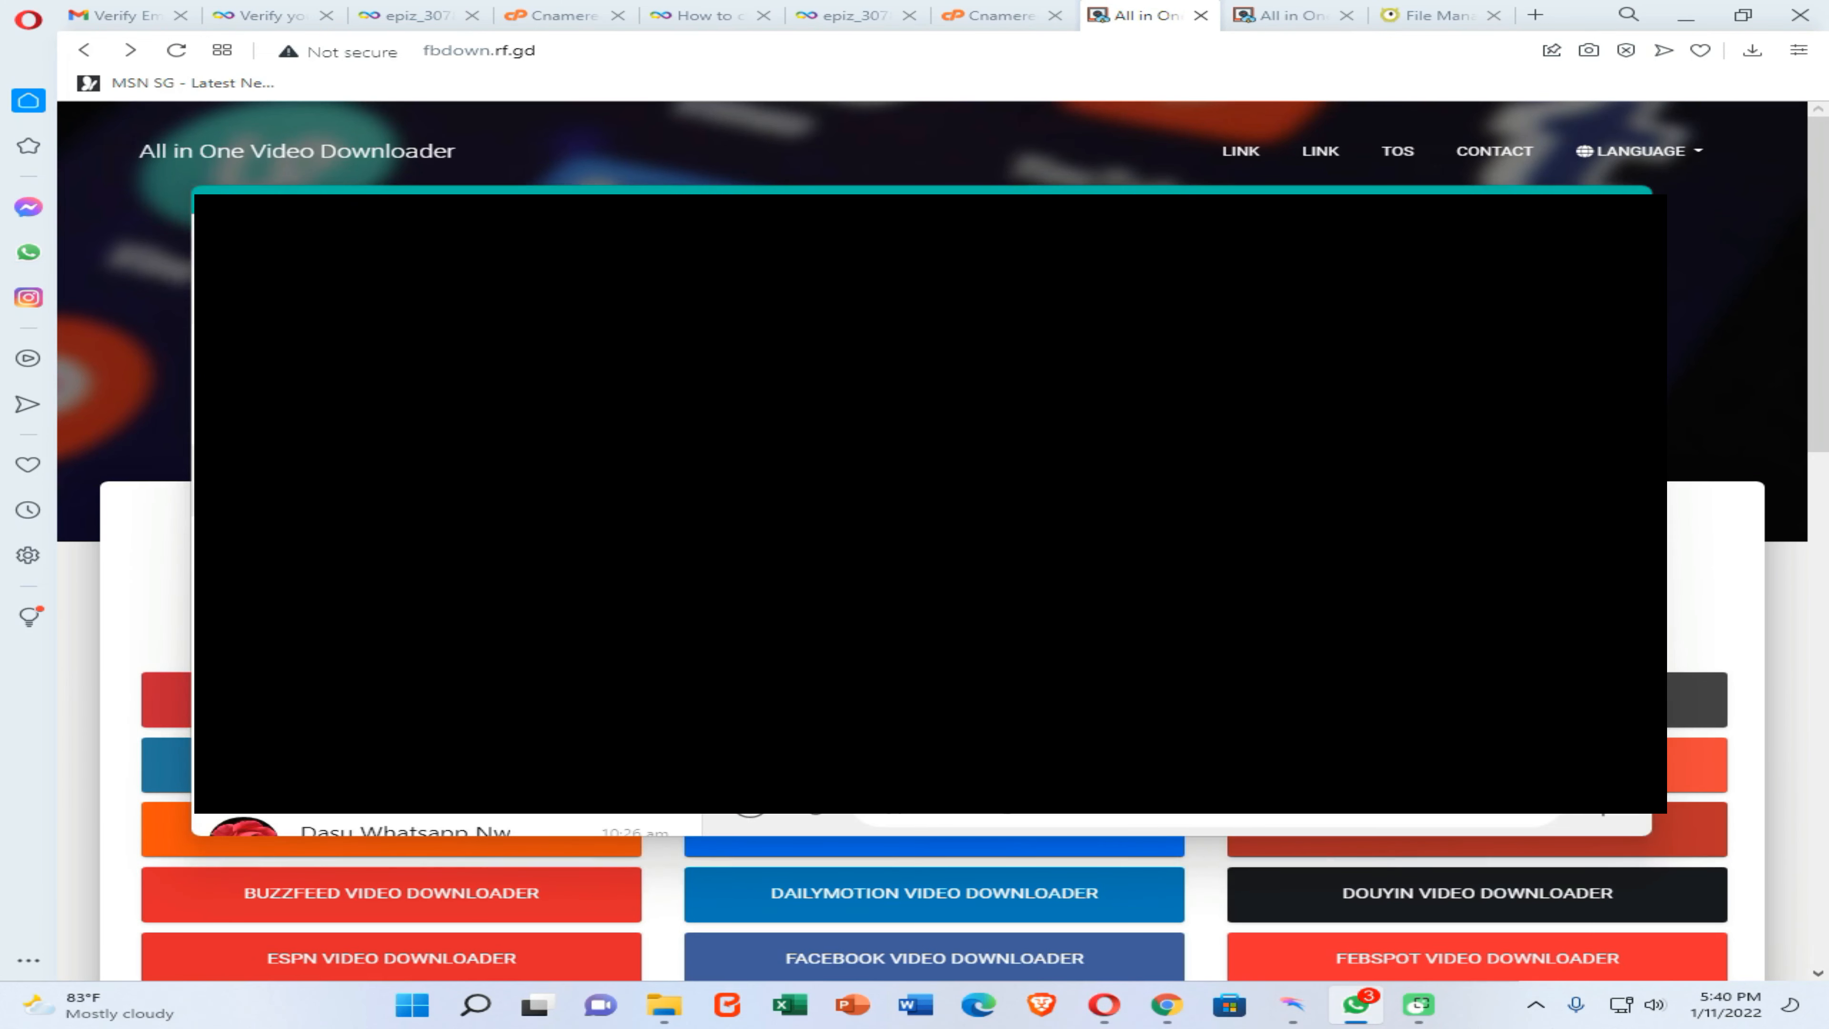
{"action": "left_click", "coordinate": [1105, 1007]}
{"action": "right_click", "coordinate": [671, 379]}
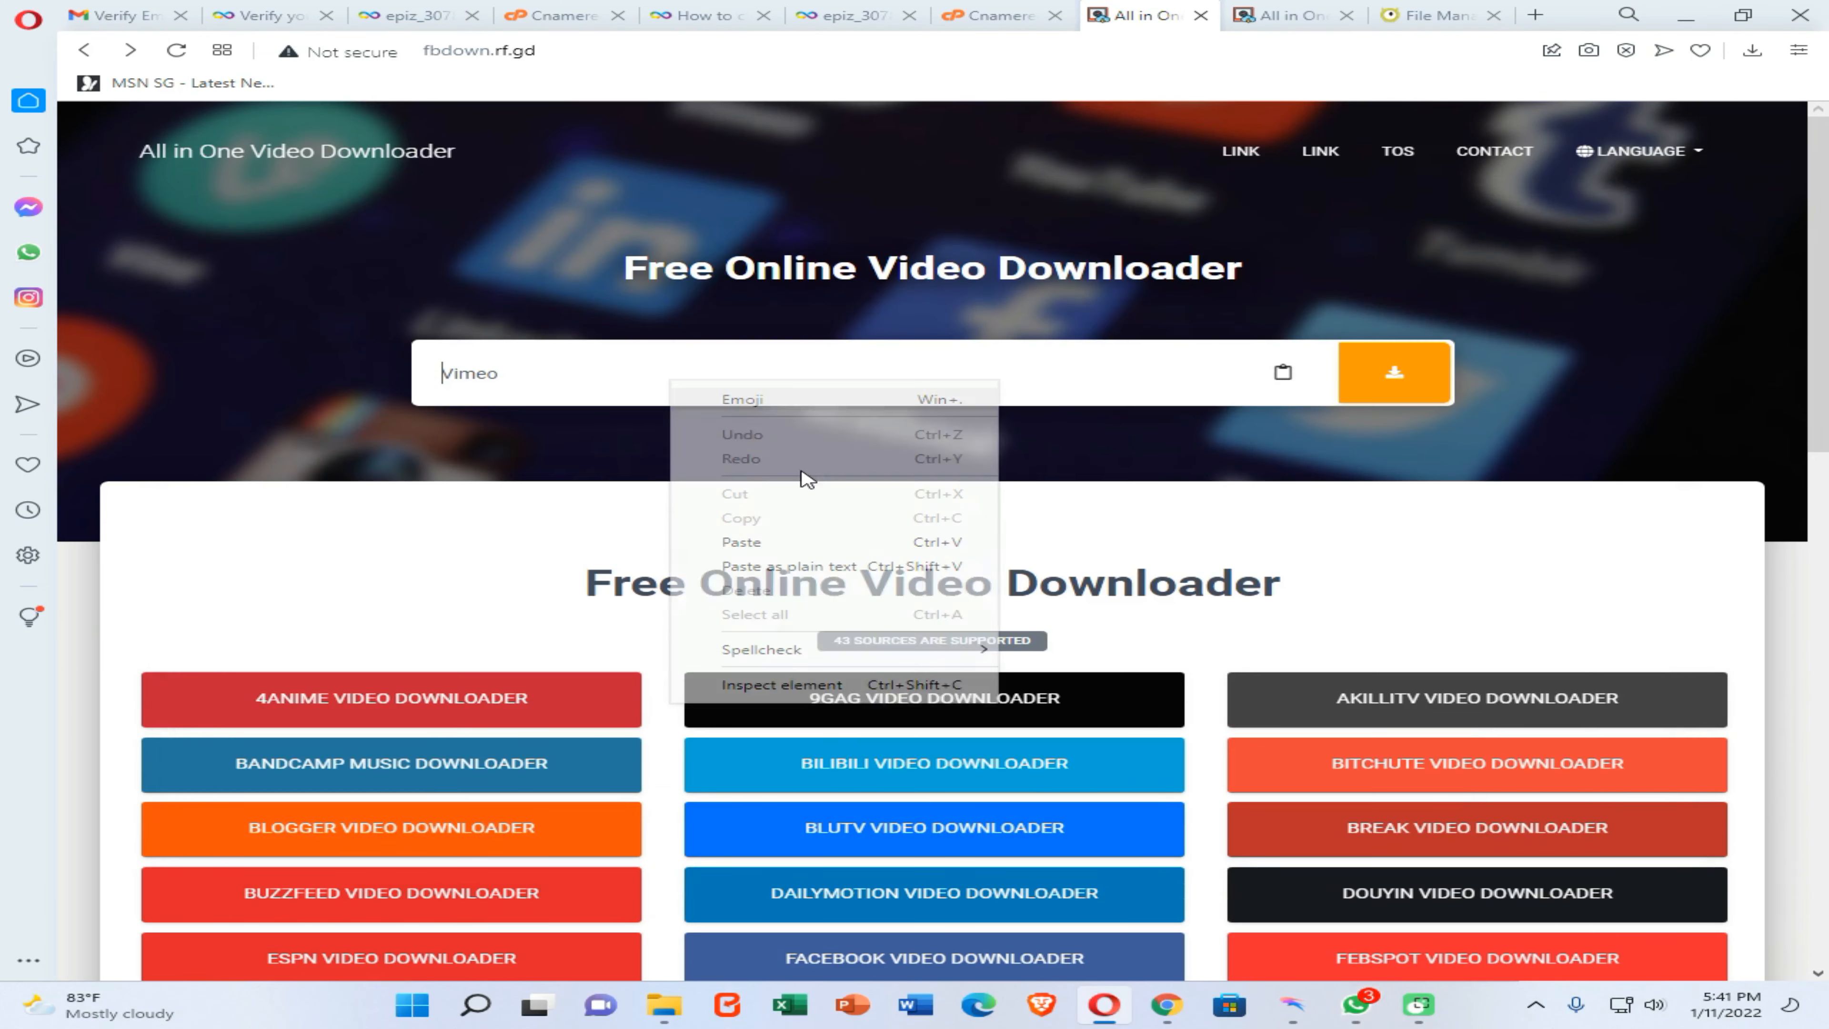
{"action": "left_click", "coordinate": [810, 542]}
{"action": "left_click", "coordinate": [1395, 372]}
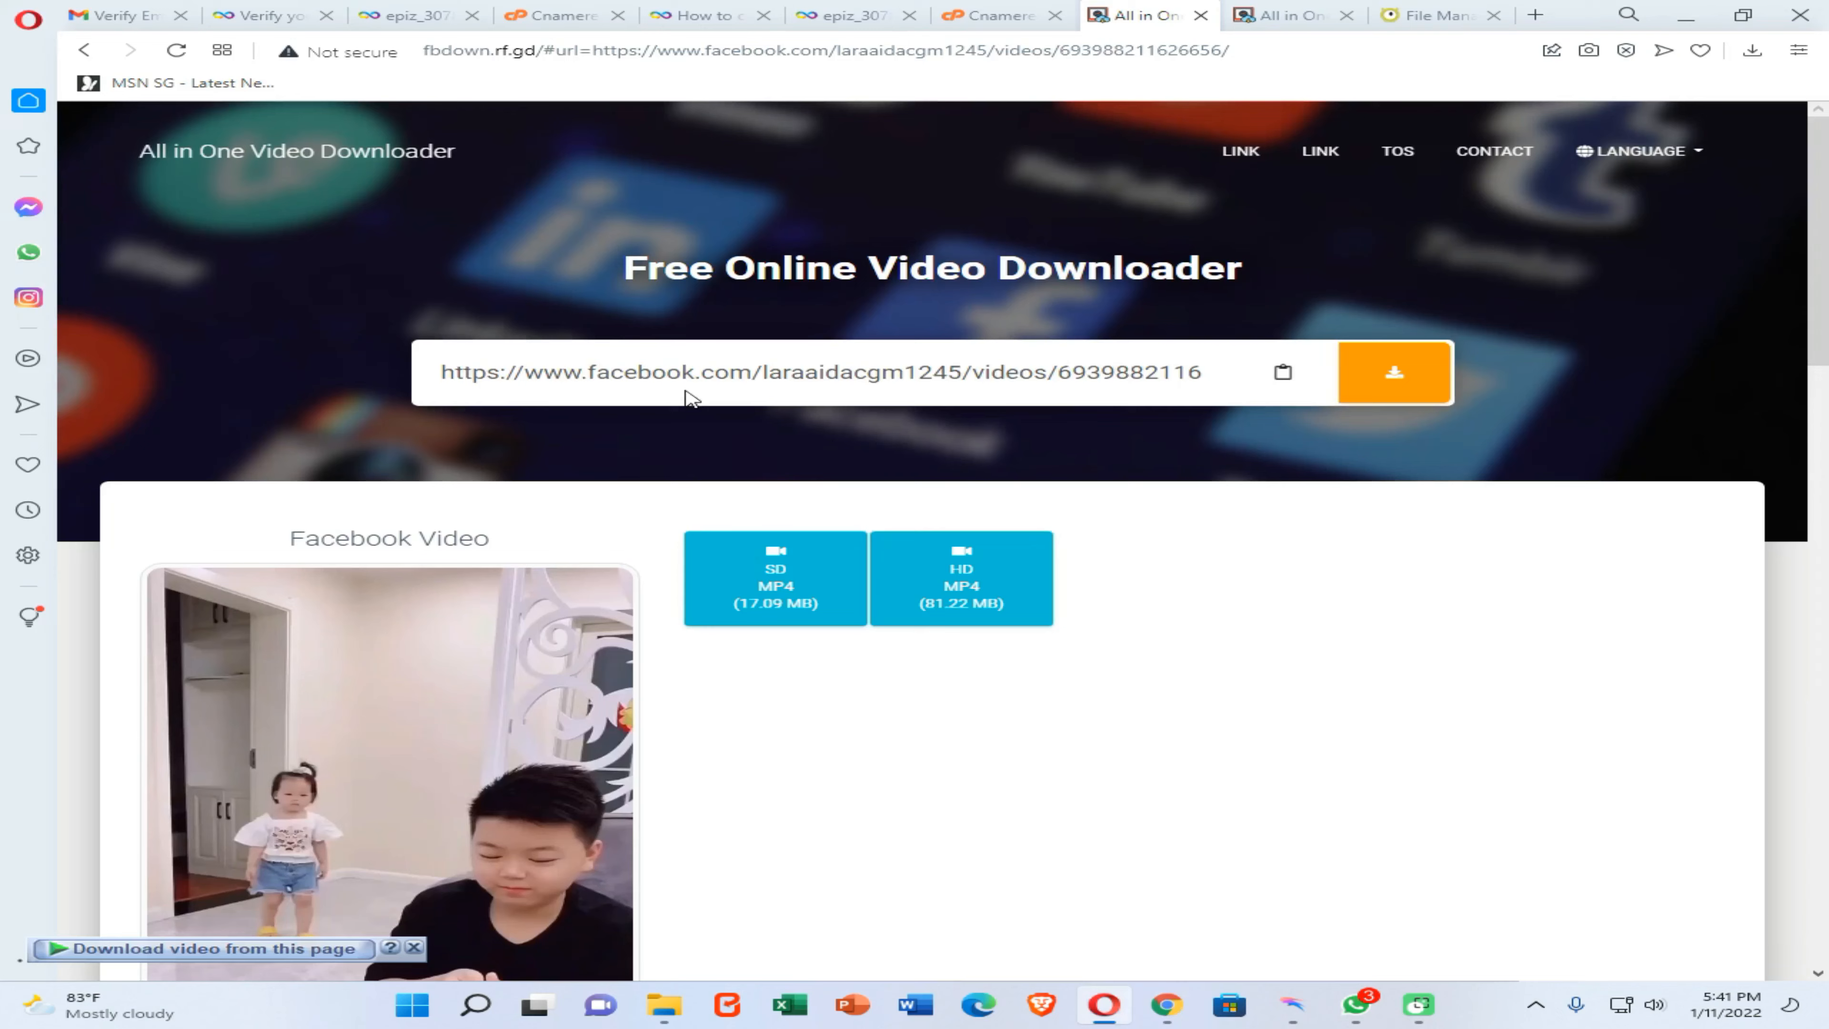
Re-paste the link, fetch again, and start an MP4 download (SD 17.09 MB, HD 81.22 MB).
{"action": "triple_click", "coordinate": [688, 376]}
{"action": "key", "text": "ctrl+v"}
{"action": "left_click", "coordinate": [1404, 393]}
{"action": "left_click", "coordinate": [789, 602]}
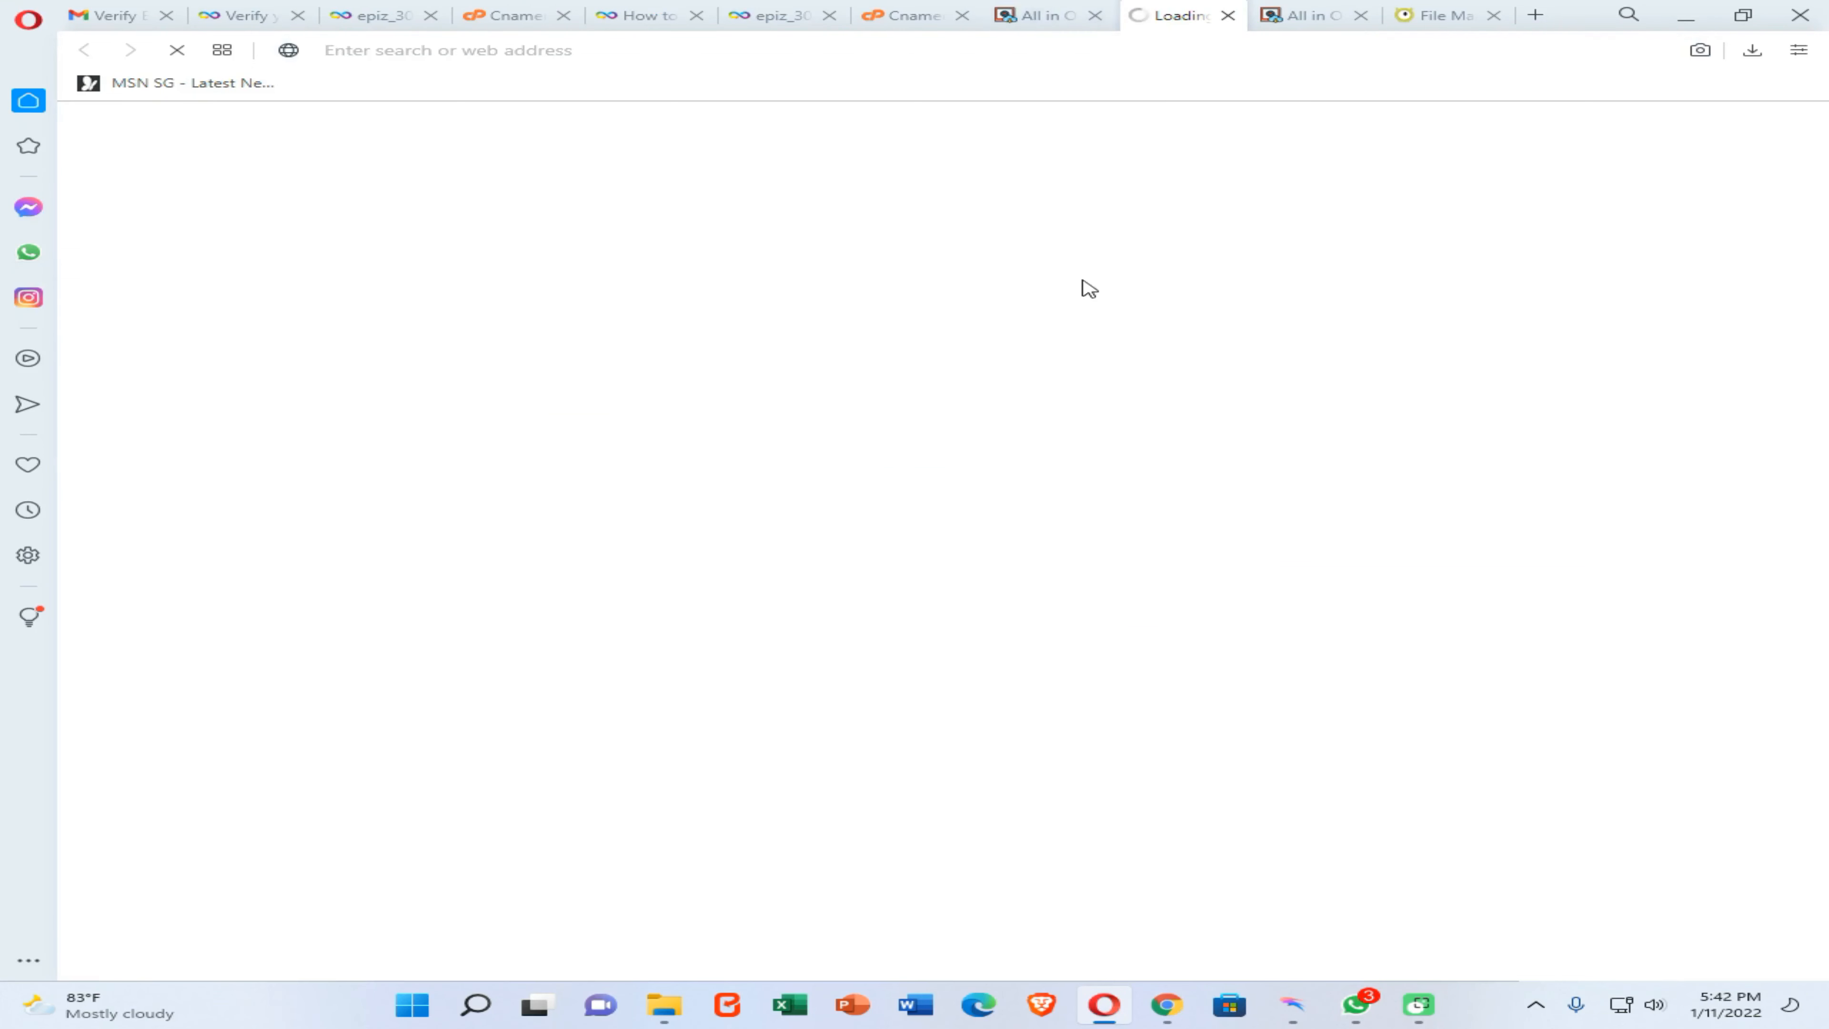